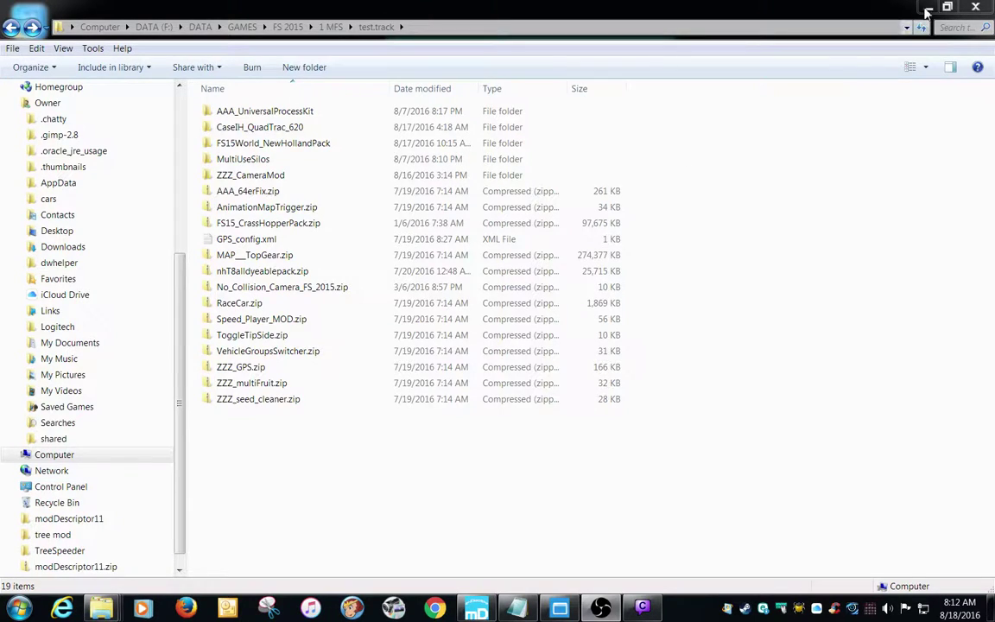
Minimize the test.track folder window and bring the "new" icon group fully onto the desktop.
left_click(927, 7)
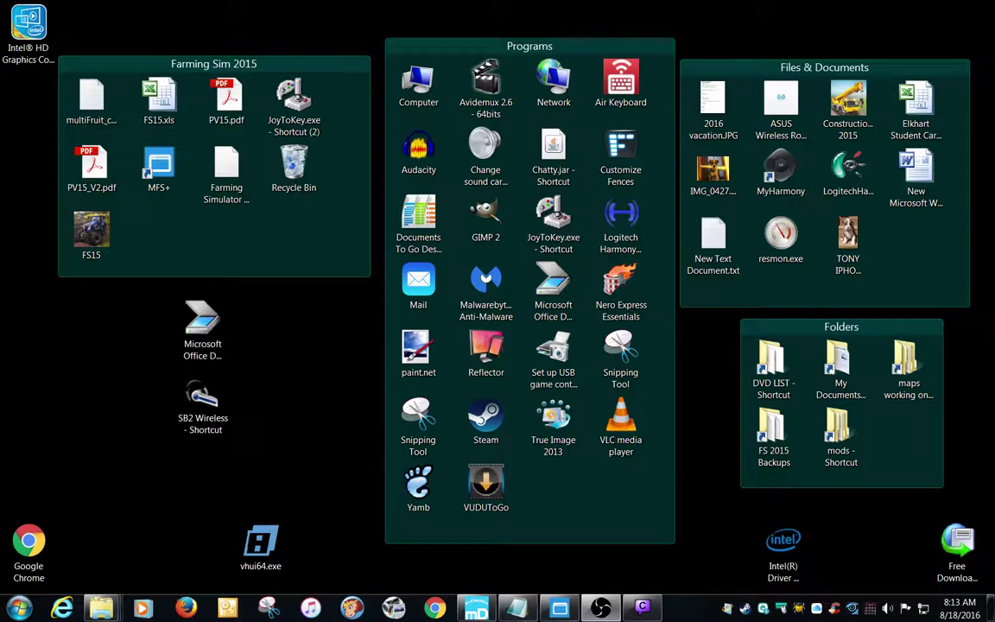
left_click_drag(0, 324, 125, 328)
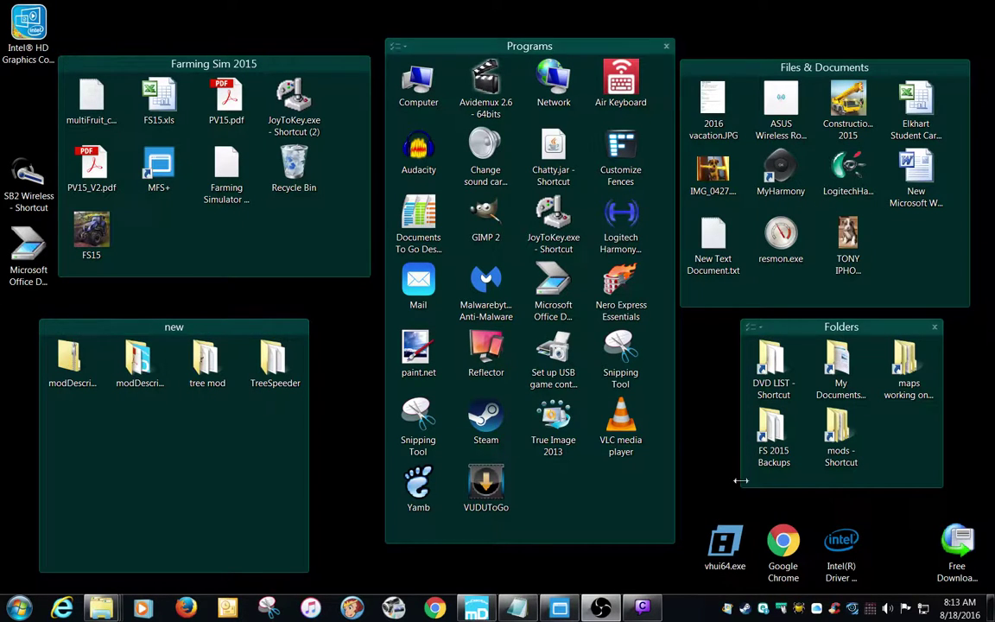
Browse to the sdk folder of Farming Simulator 15 under C:, Program Files (x86), Steam, steamapps, common.
double_click(415, 86)
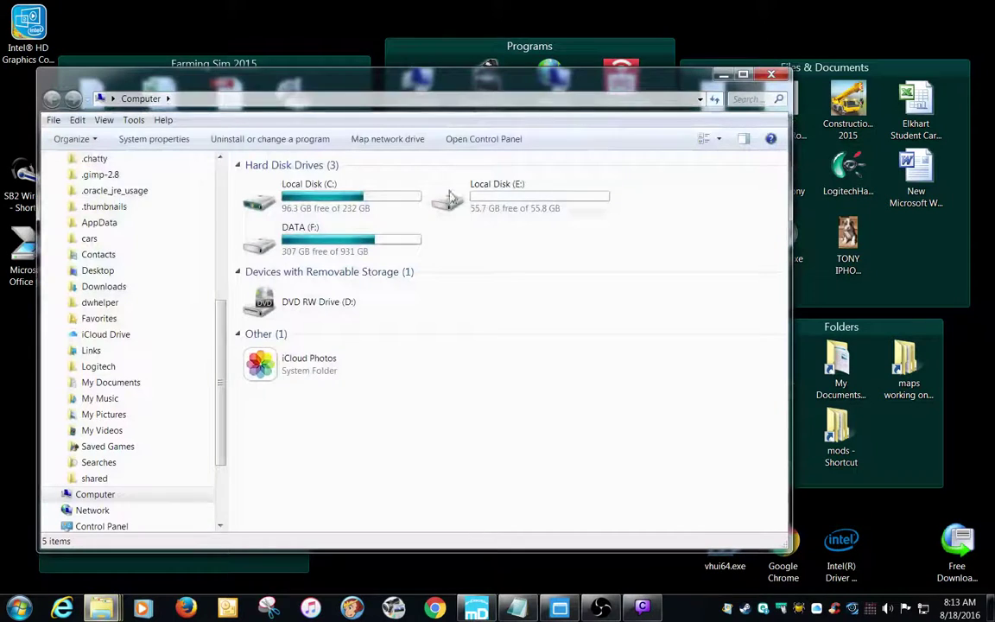
double_click(355, 199)
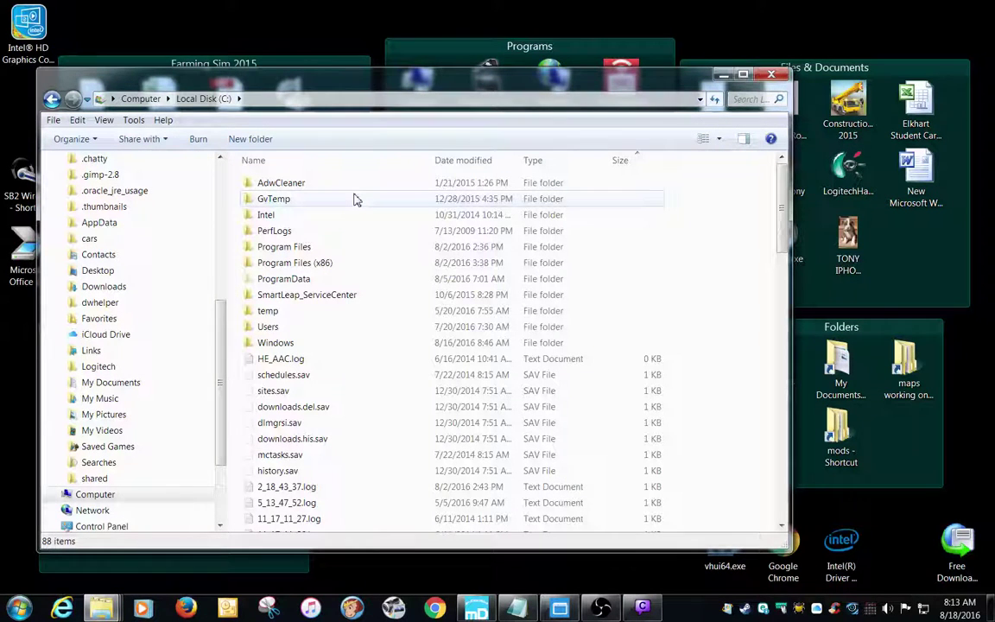
double_click(306, 263)
type("st")
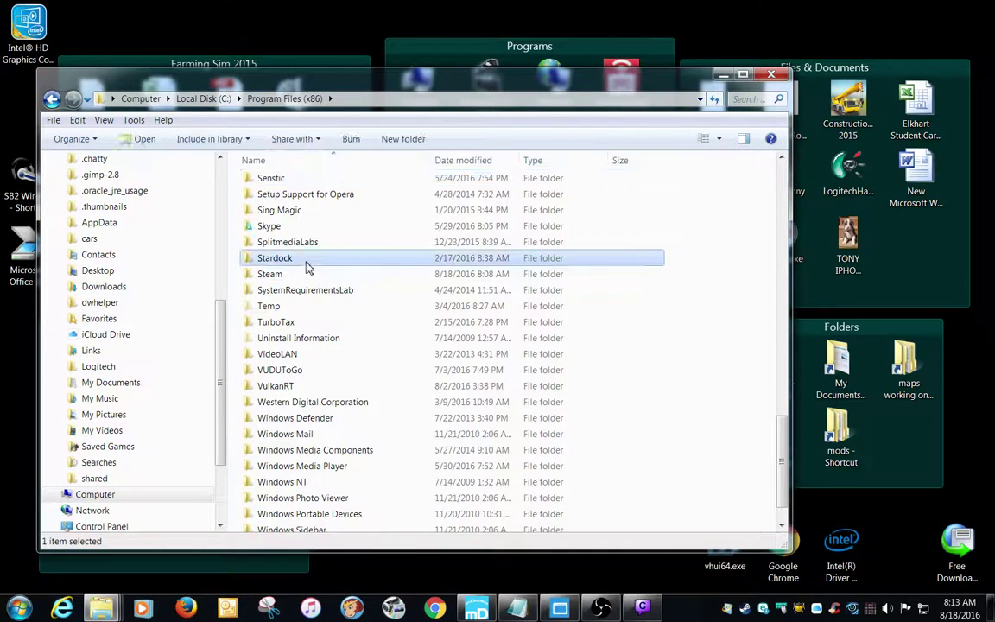
double_click(284, 275)
type("st")
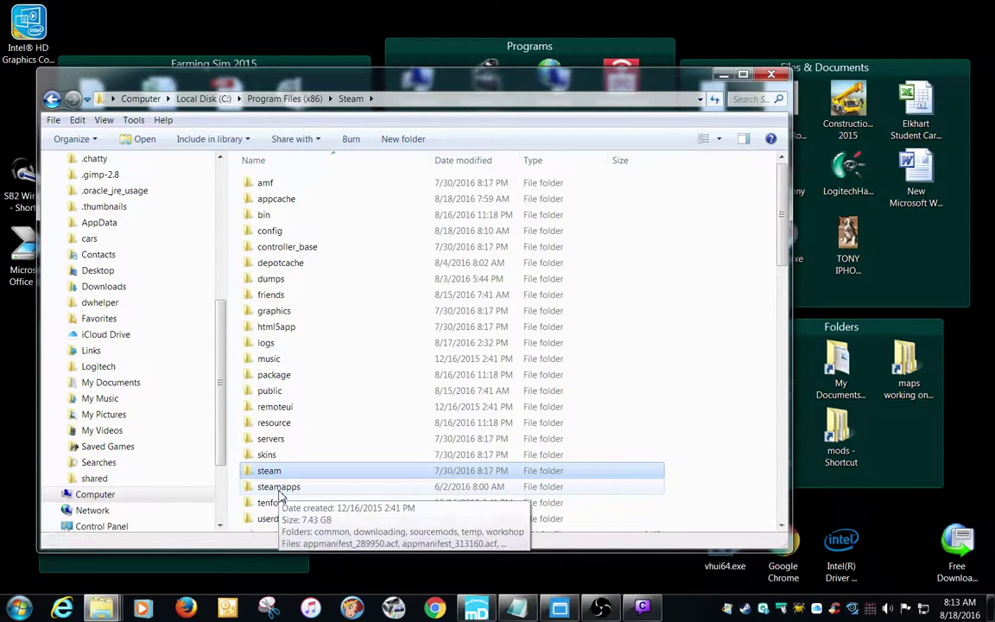
double_click(278, 490)
double_click(286, 186)
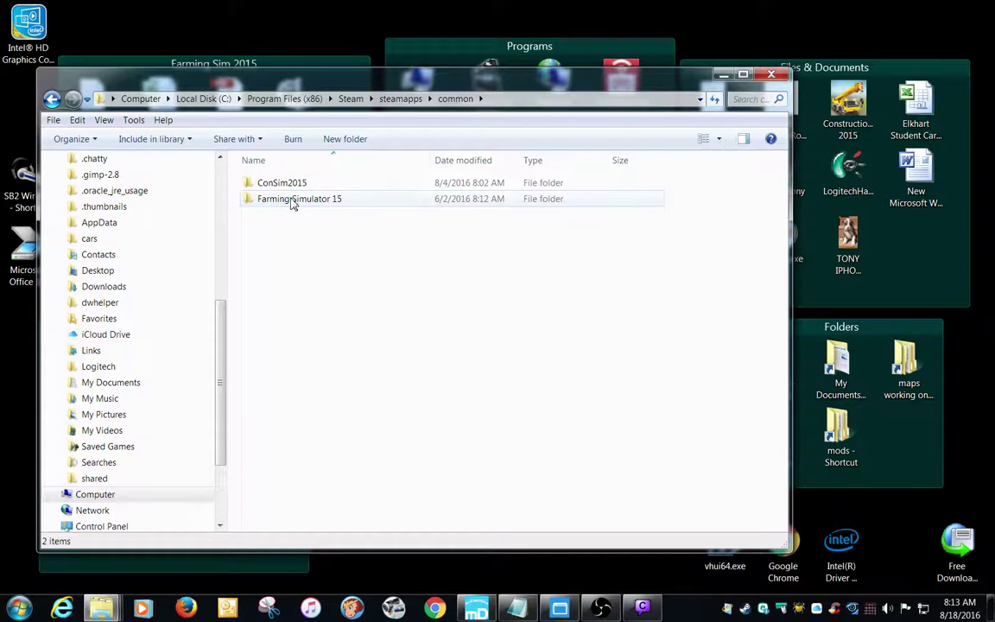
double_click(292, 199)
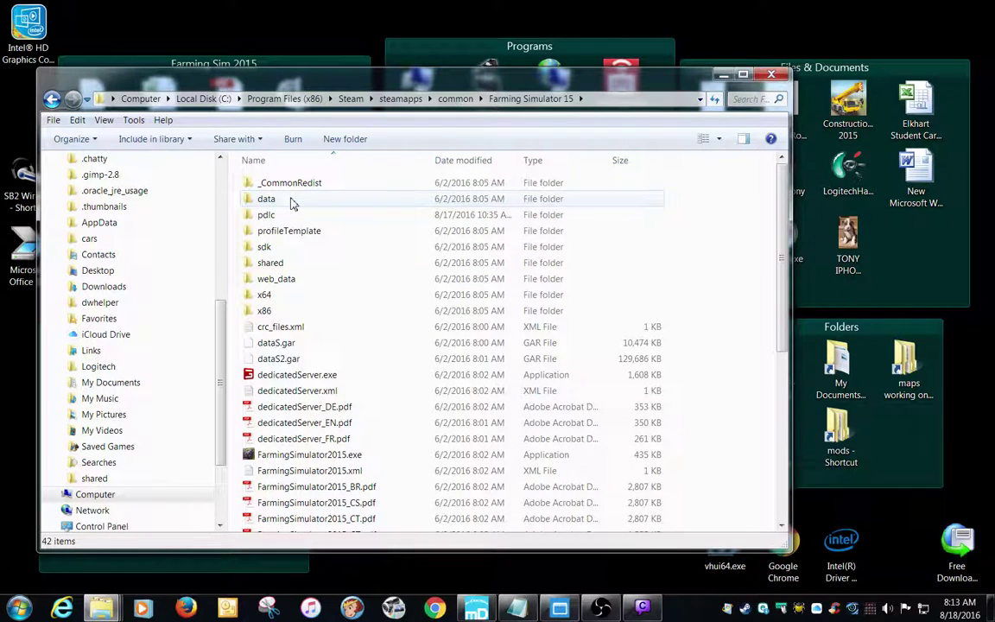
double_click(264, 248)
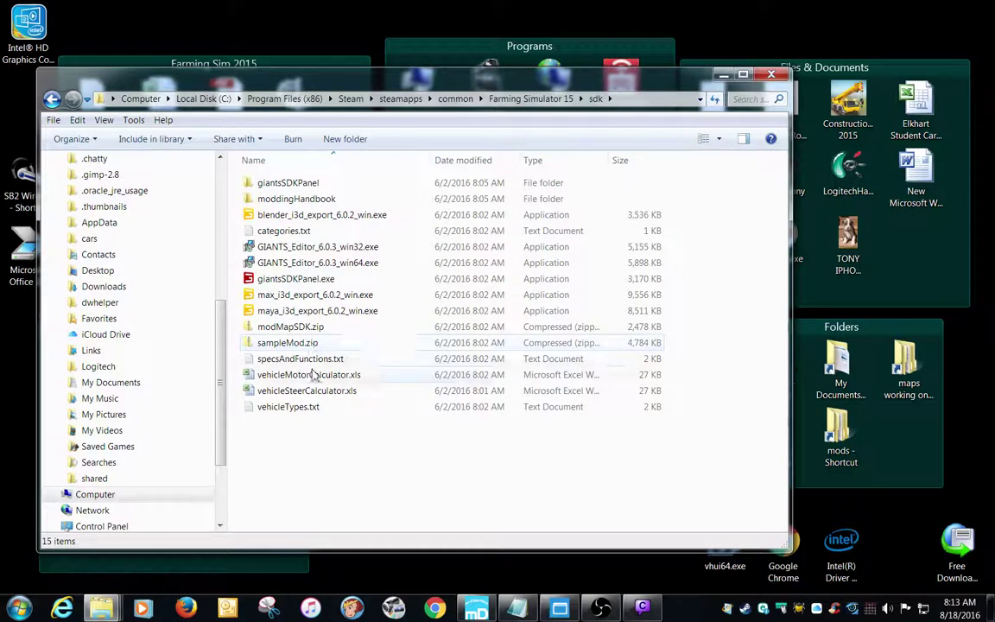
Look at the giantsSDKPanel.exe options and the contents of sampleMod.zip, returning to the sdk folder.
double_click(293, 278)
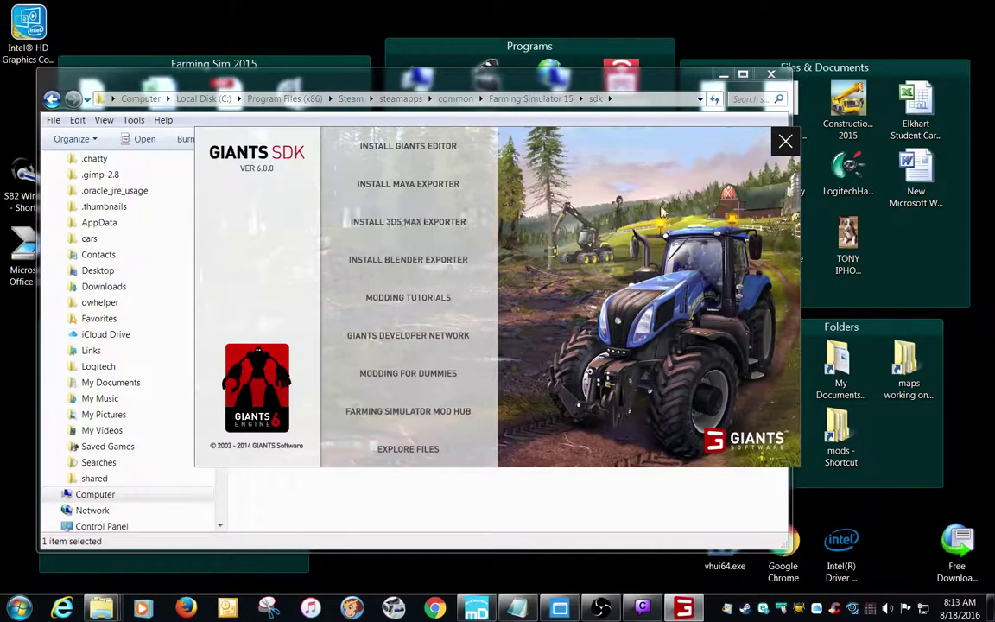
left_click(785, 141)
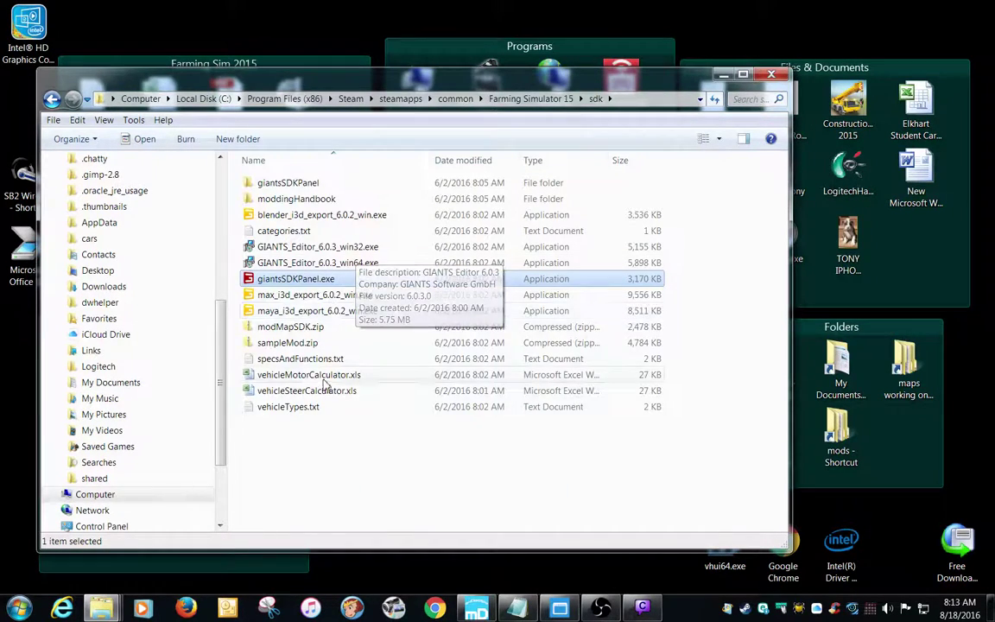
left_click(307, 346)
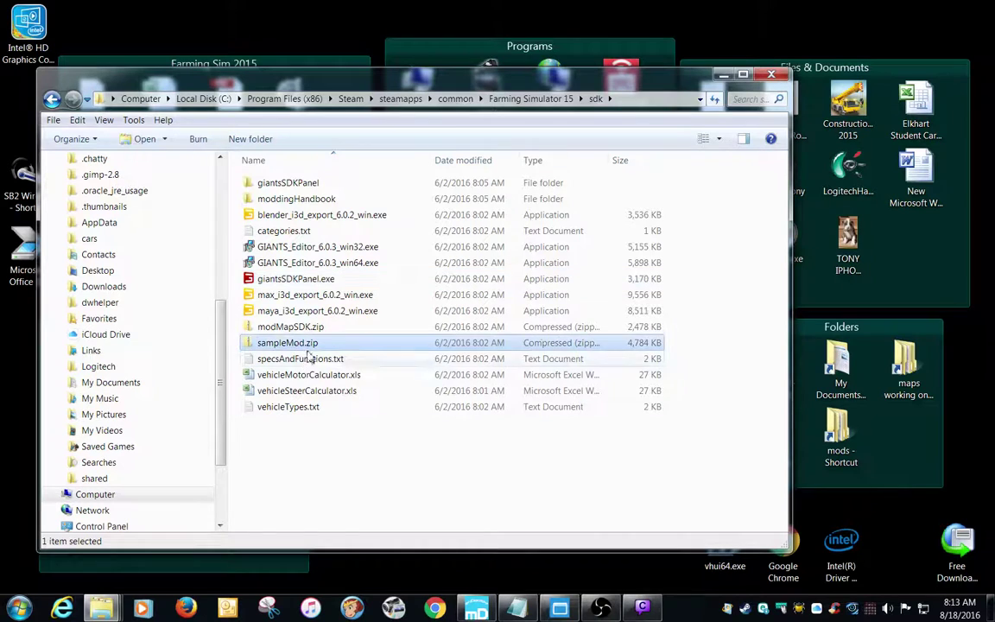
left_click(280, 329)
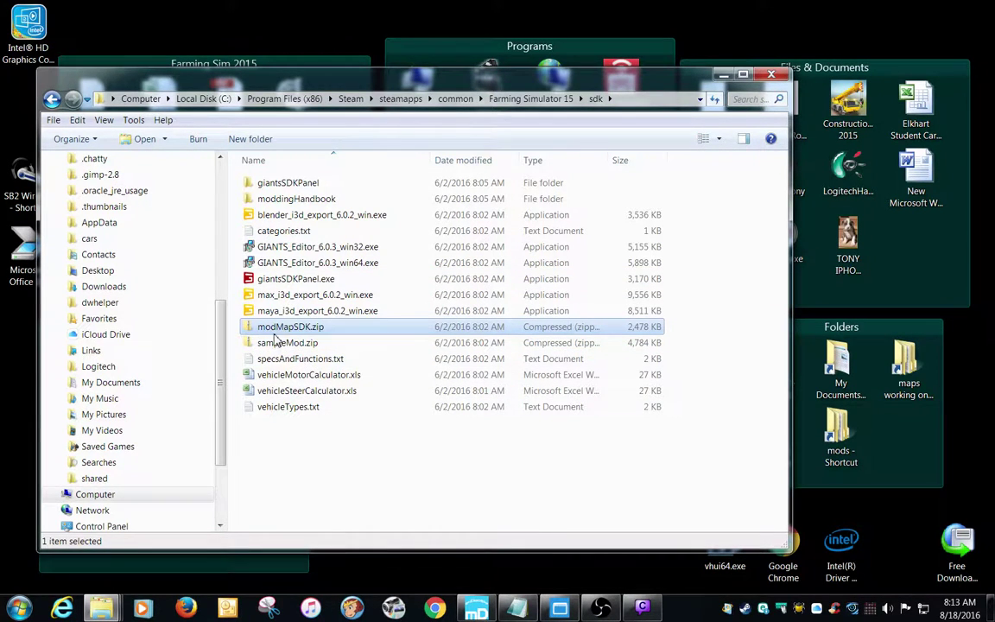
left_click(274, 346)
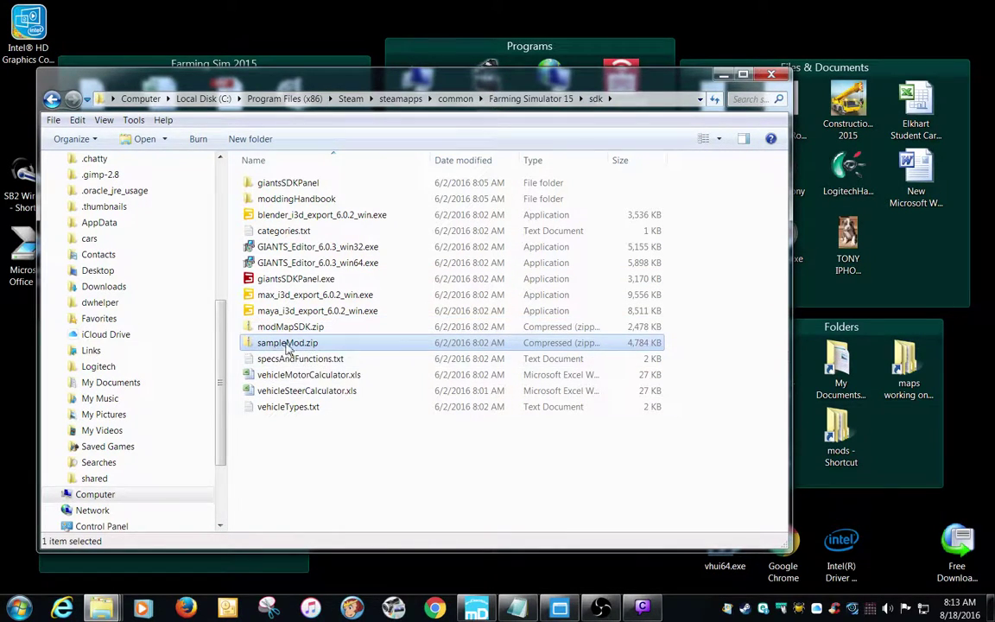
double_click(288, 344)
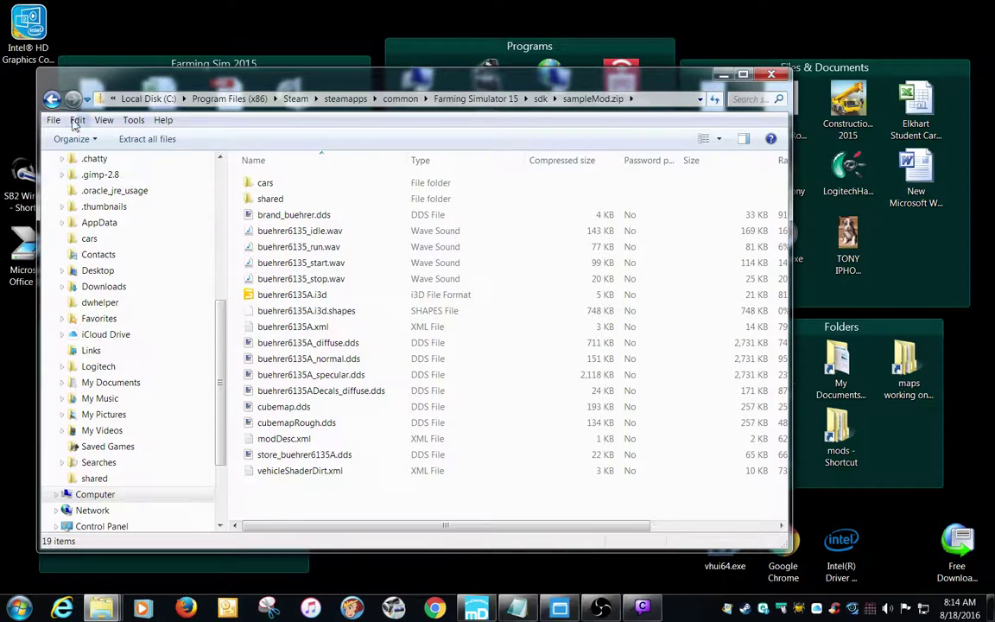
left_click(52, 98)
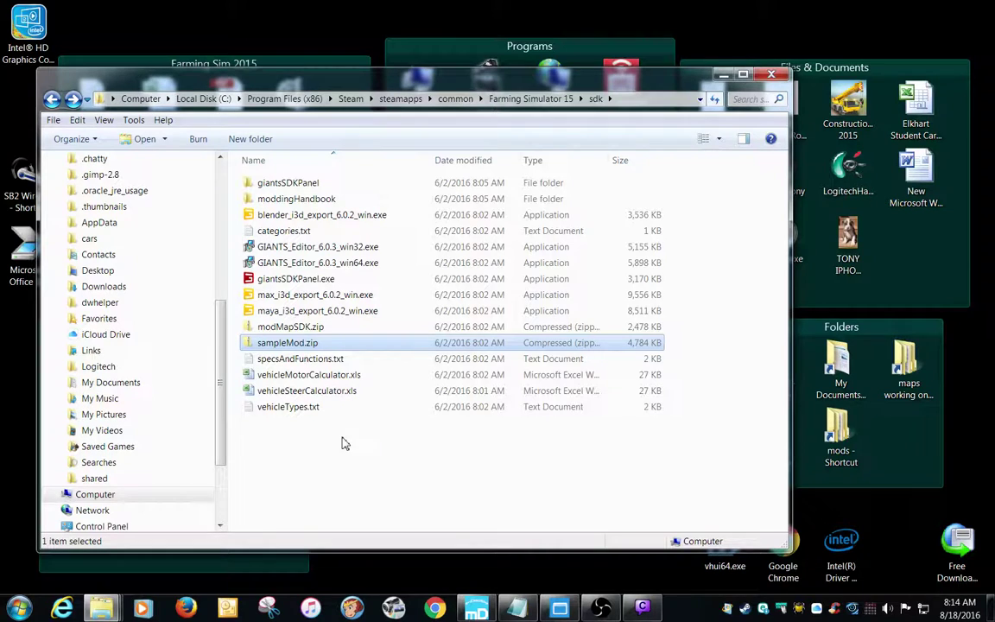
Read the vehicle type list in vehicleTypes.txt, closing the file and minimizing the sdk folder window.
left_click(298, 408)
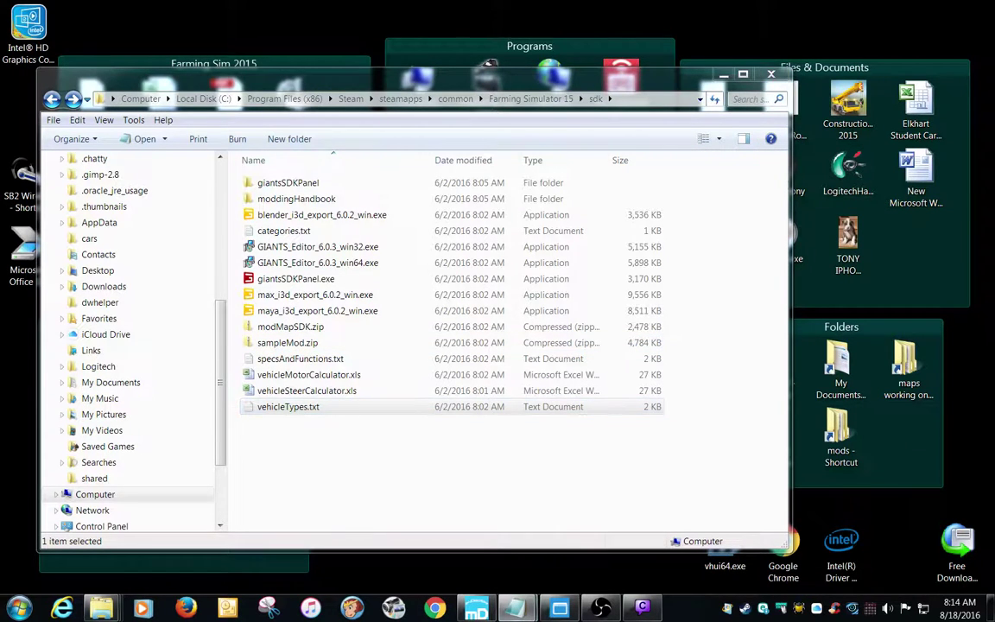
double_click(298, 406)
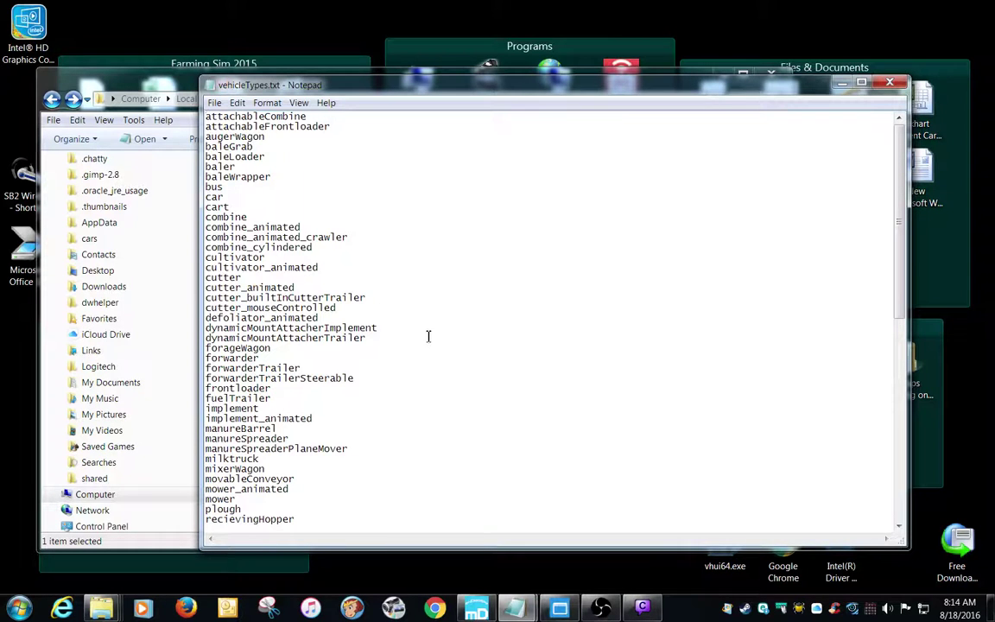
left_click(892, 84)
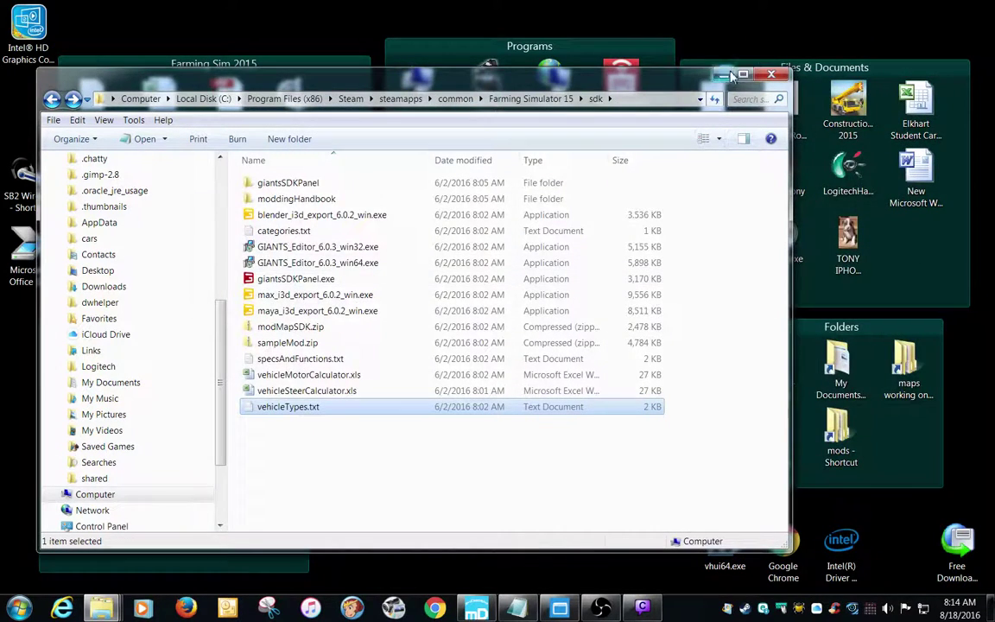
left_click(725, 75)
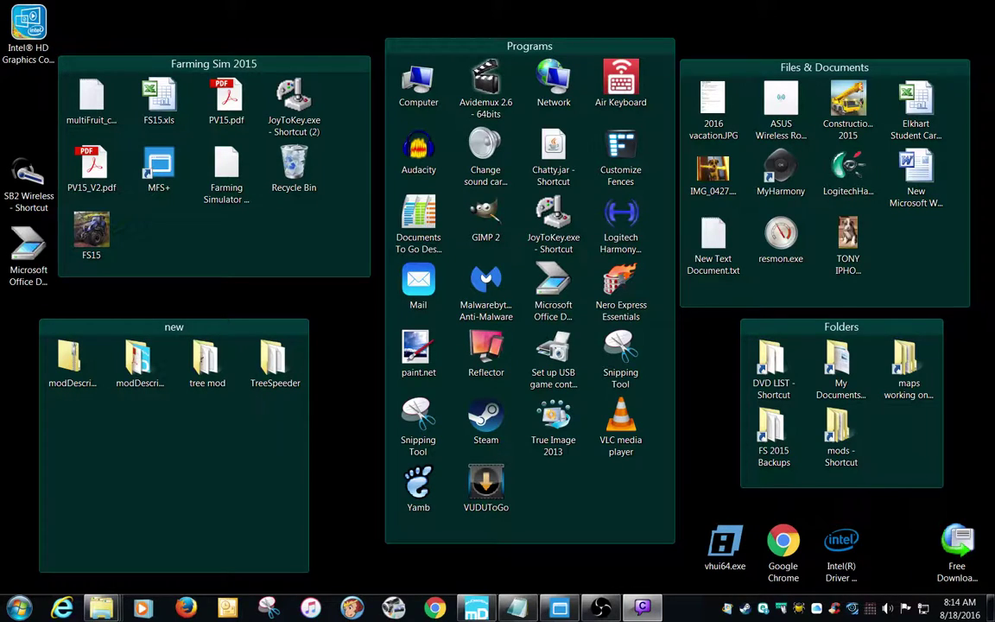
Review the ModDescriptor V 1.1 for FS 15 web page from the FS15 mod spreadsheet, and close the browser.
left_click(61, 608)
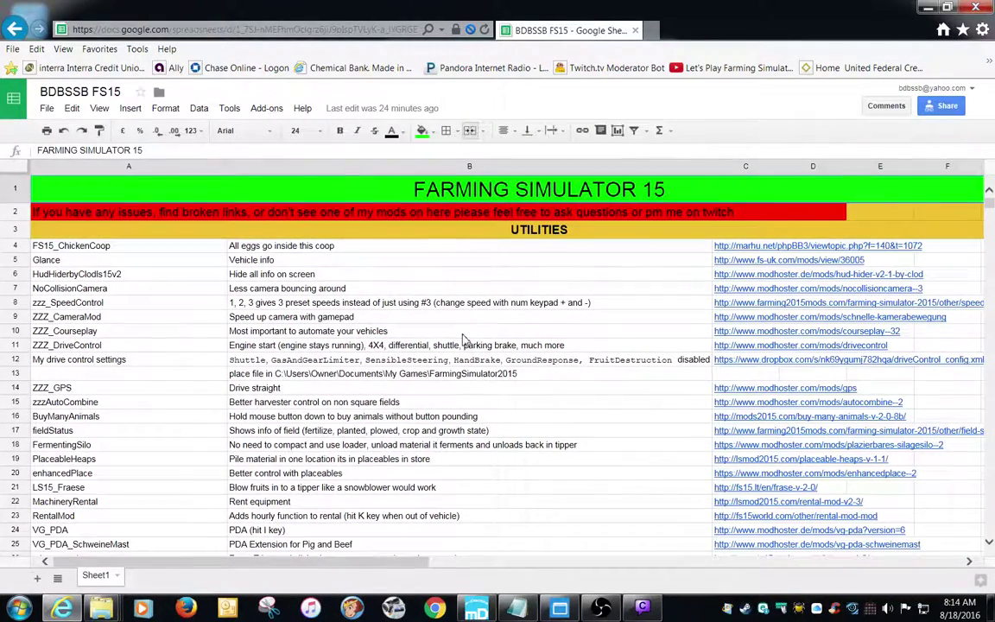
left_click_drag(987, 202, 987, 212)
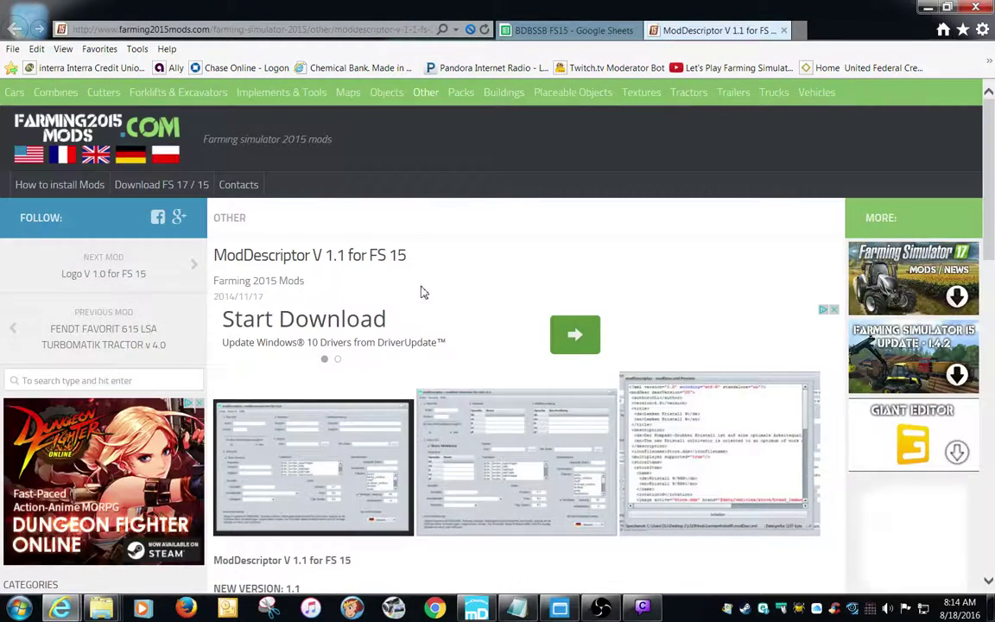
scroll(509, 311, "down", 10)
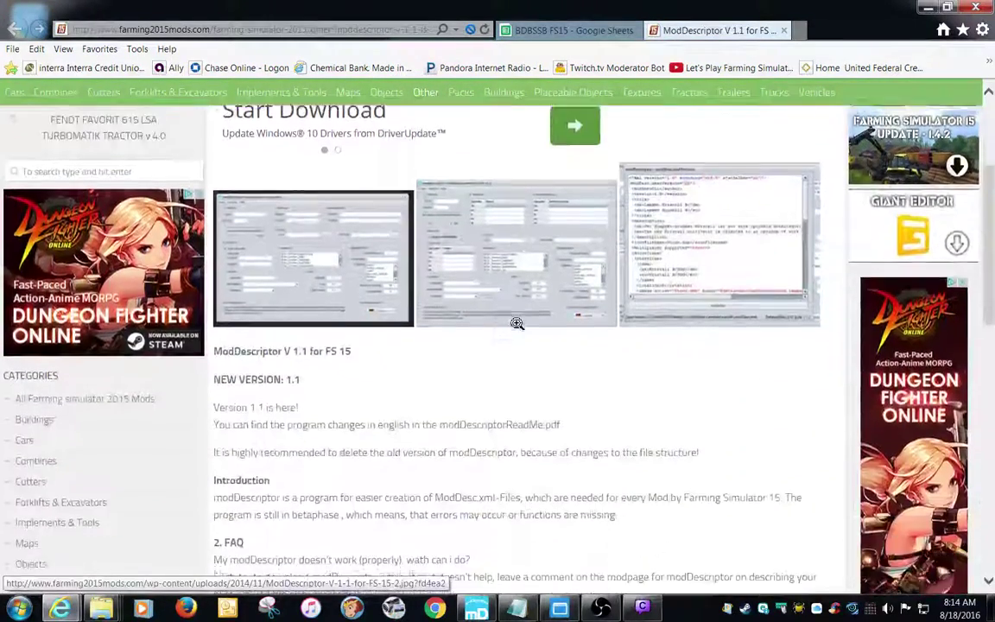
scroll(605, 257, "up", 3)
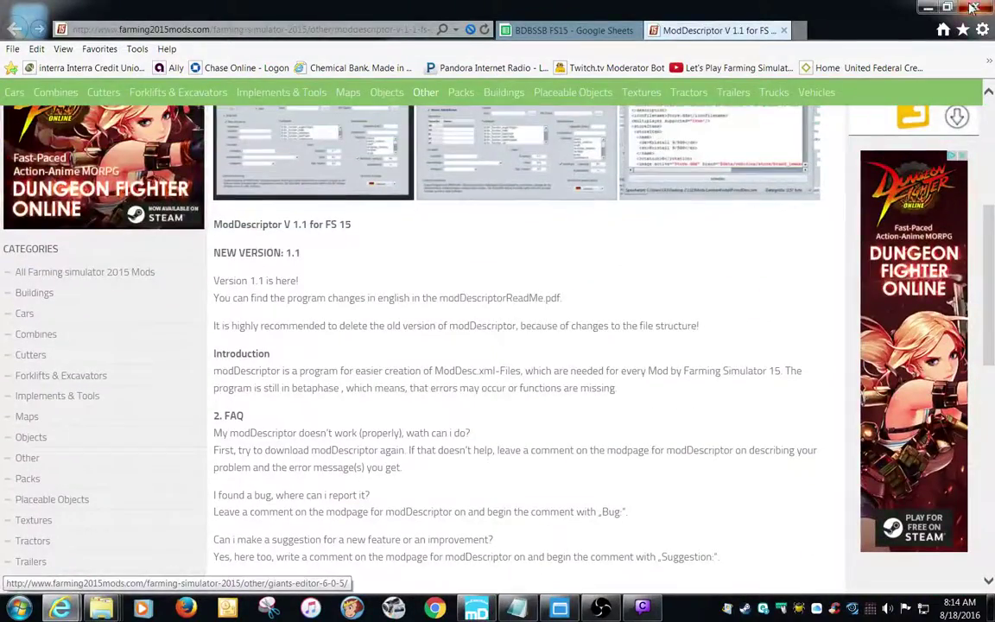
left_click(975, 7)
left_click(494, 312)
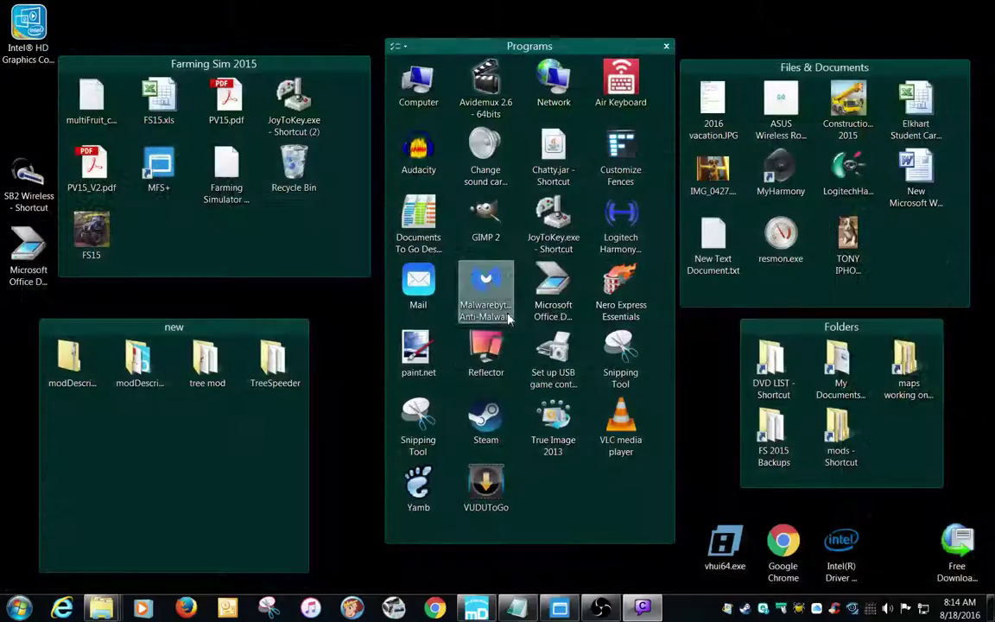
Delete the existing modDescriptor11 folder from the desktop, closing the running modDesc Generator so it can be removed.
left_click(78, 373)
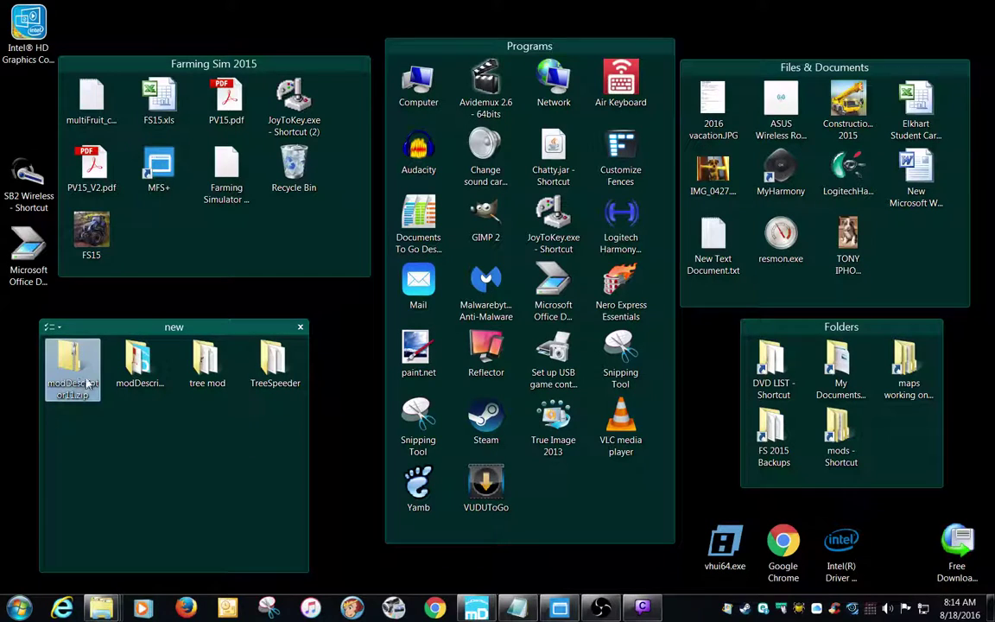
left_click_drag(77, 387, 147, 379)
key("Delete")
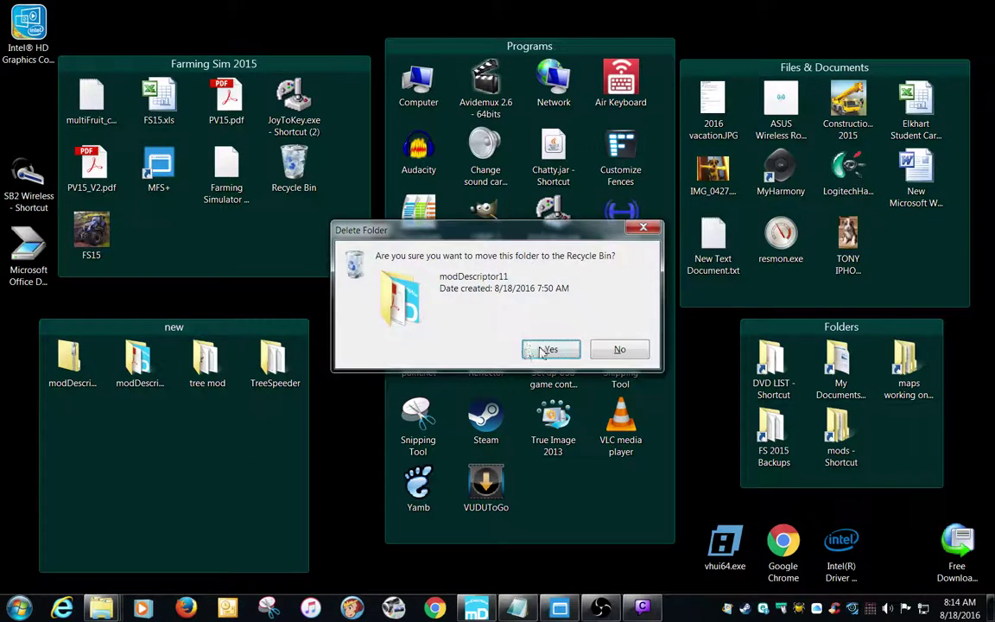
key("Return")
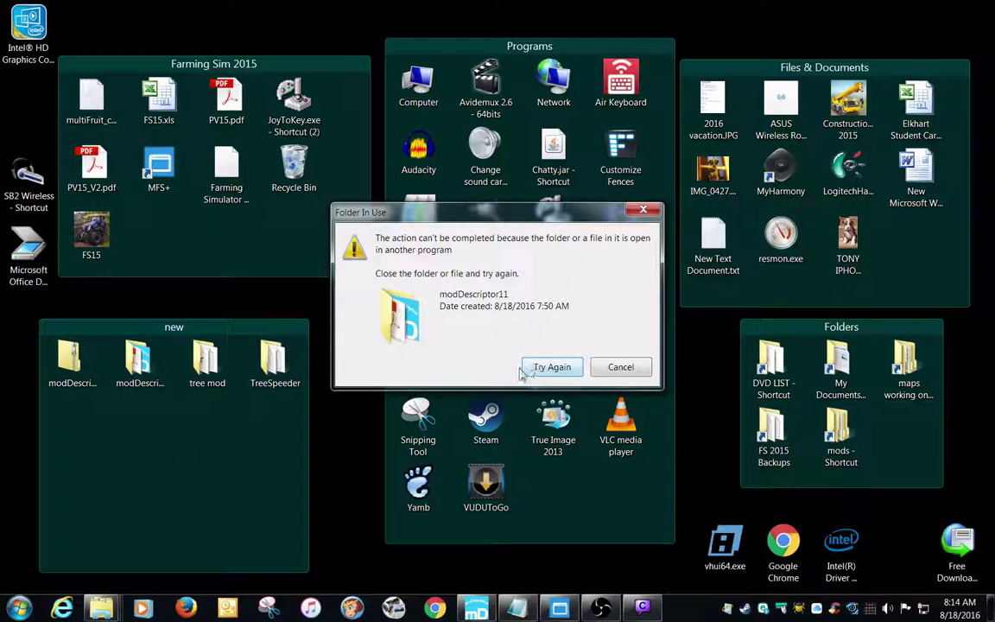
right_click(431, 607)
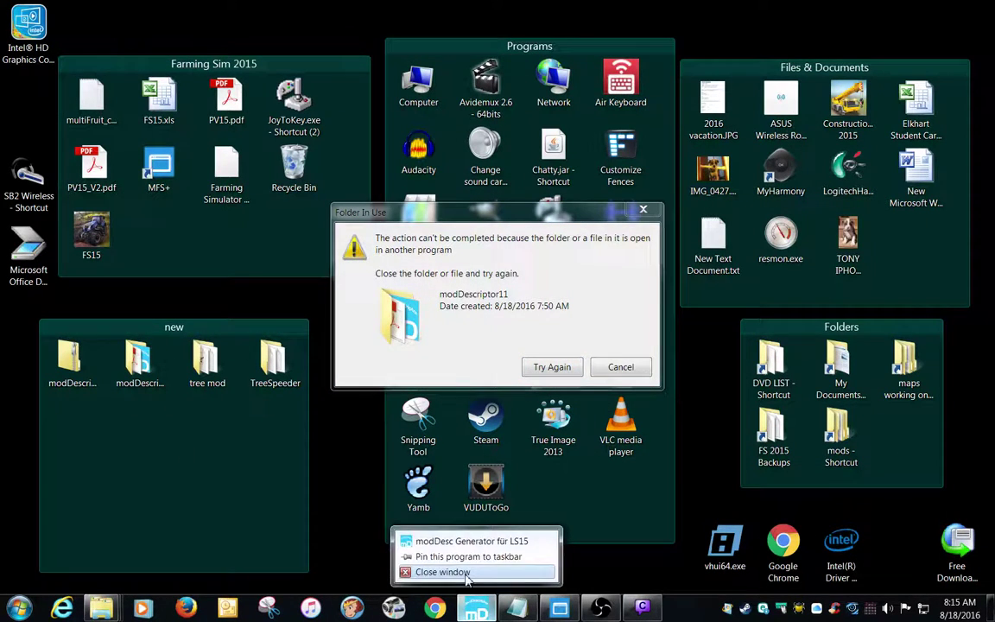
left_click(419, 572)
left_click(510, 353)
left_click(558, 369)
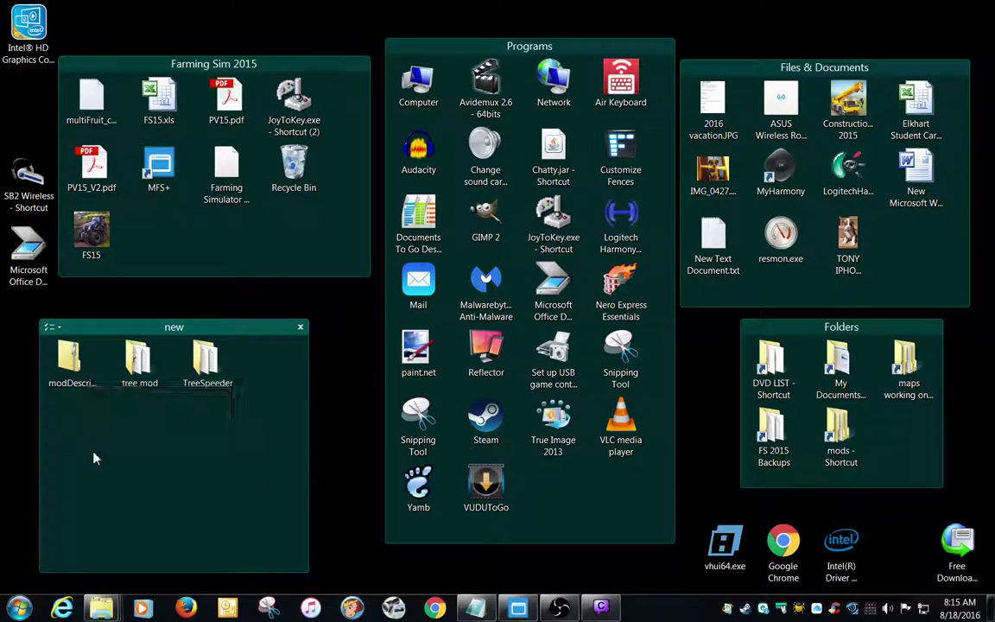
Extract modDescriptor11.zip into its own modDescriptor11 folder on the desktop.
left_click(79, 383)
right_click(79, 383)
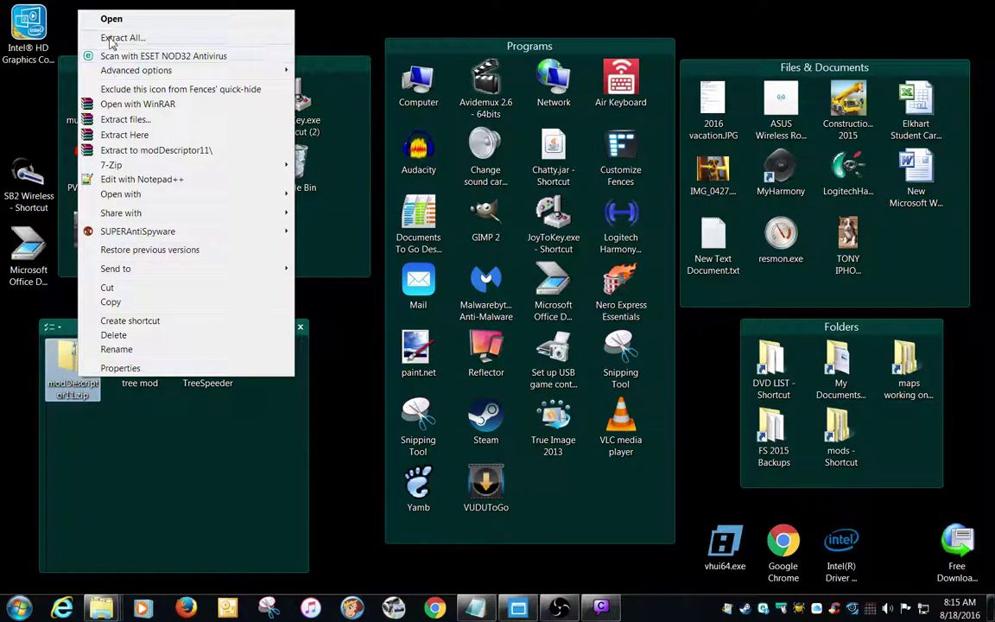
left_click(164, 150)
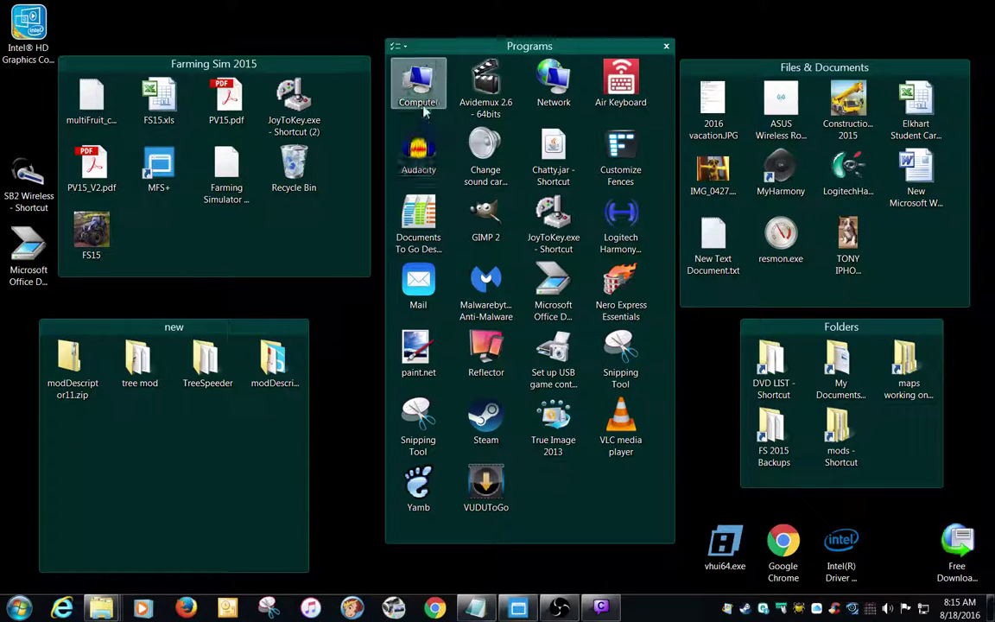
Open the 1 MFS folder of Farming Simulator 2015 through the FS 2015 Backups shortcut.
left_click(208, 363)
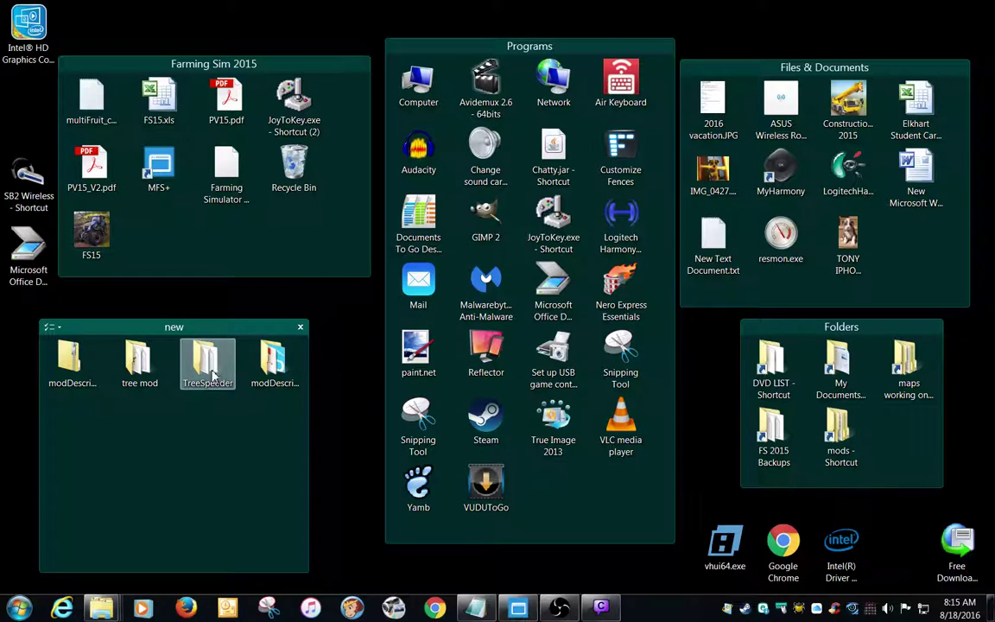
left_click(260, 443)
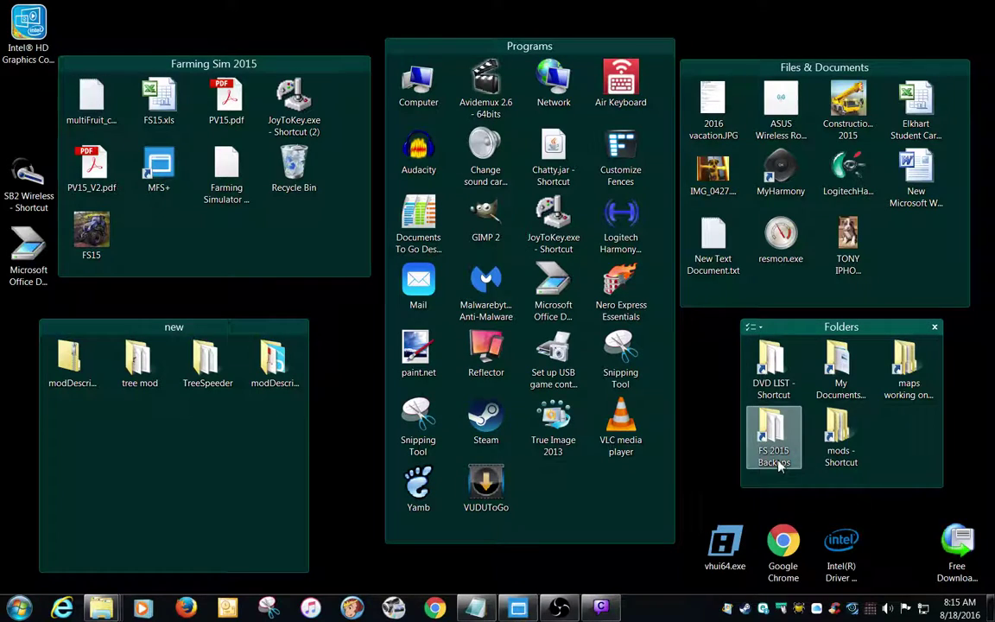
double_click(771, 429)
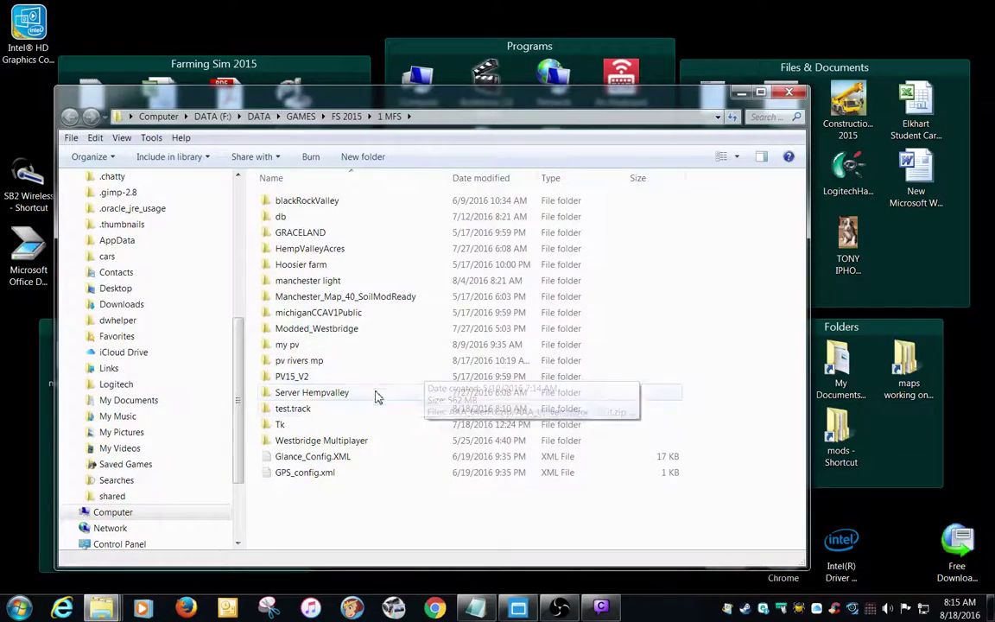
Create a new folder named TreeSpeeder inside the test.track folder.
double_click(307, 409)
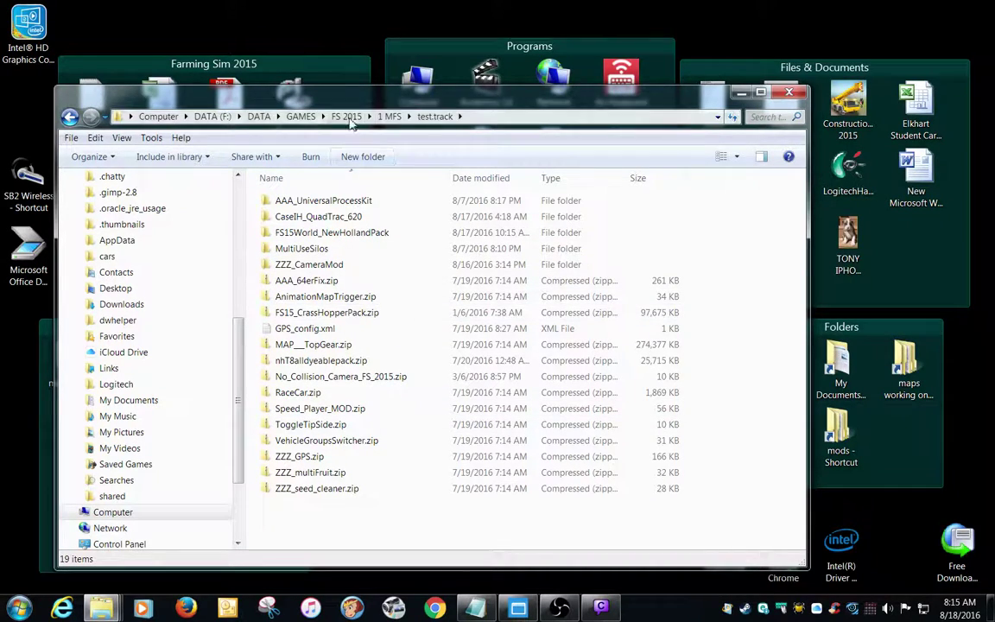
left_click_drag(648, 101, 784, 53)
right_click(467, 468)
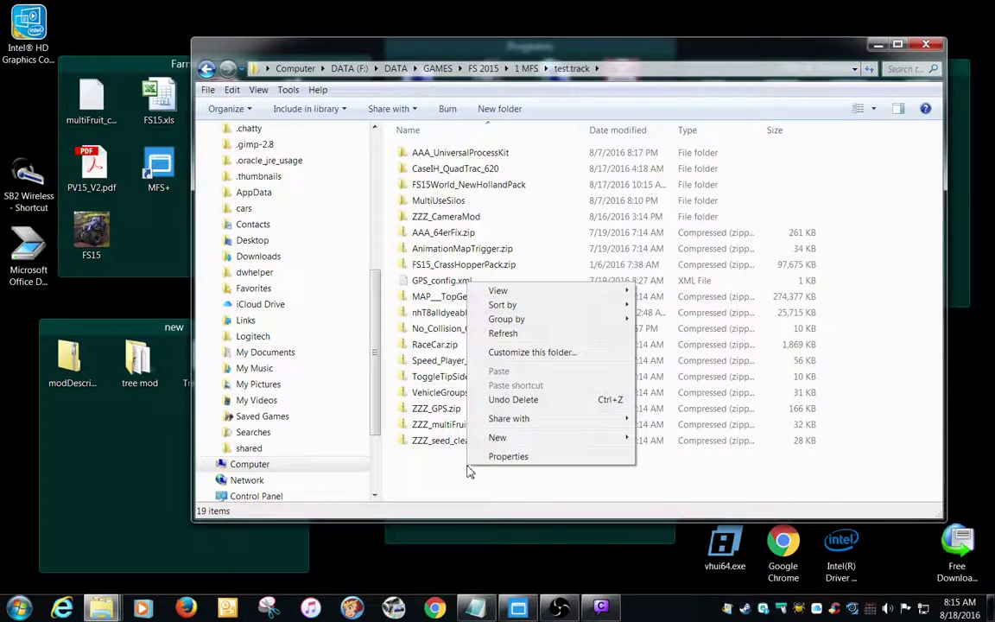
mouse_move(511, 438)
left_click(667, 246)
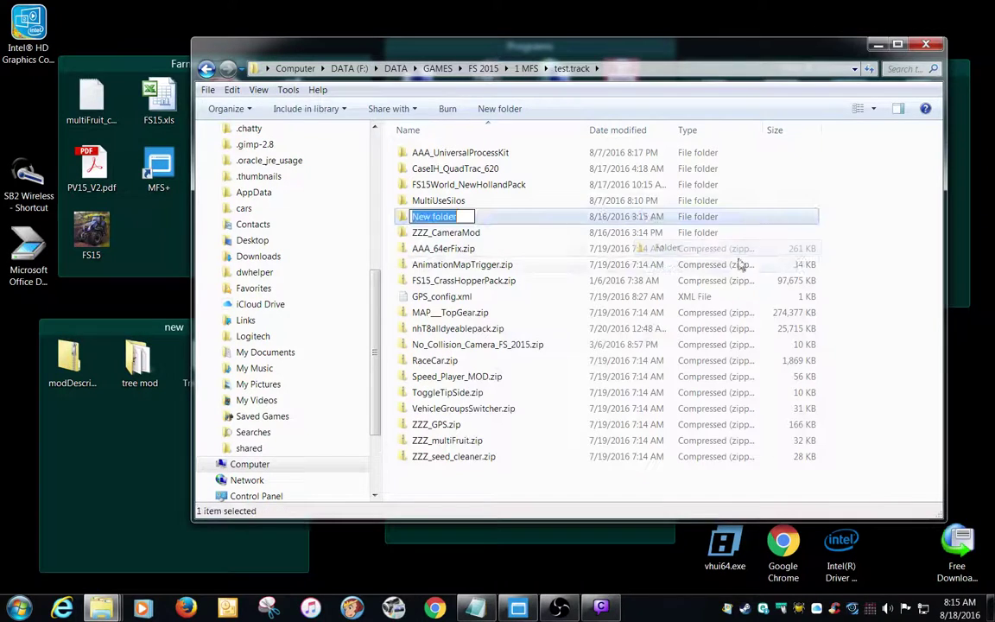
type("tre")
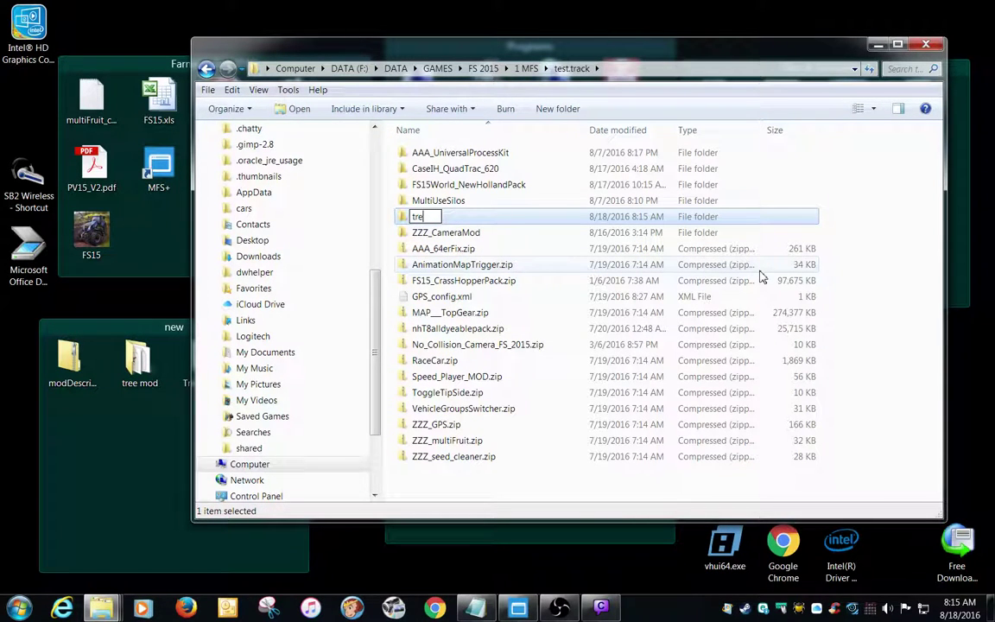
key("BackSpace")
key("BackSpace")
key("BackSpace")
type("TreeSpeeder")
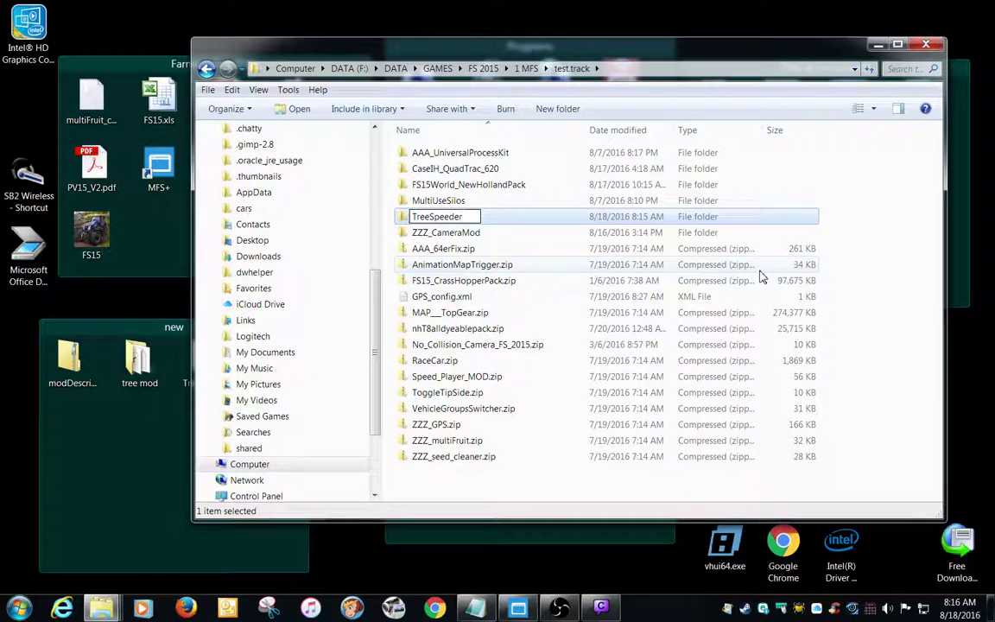
left_click(675, 482)
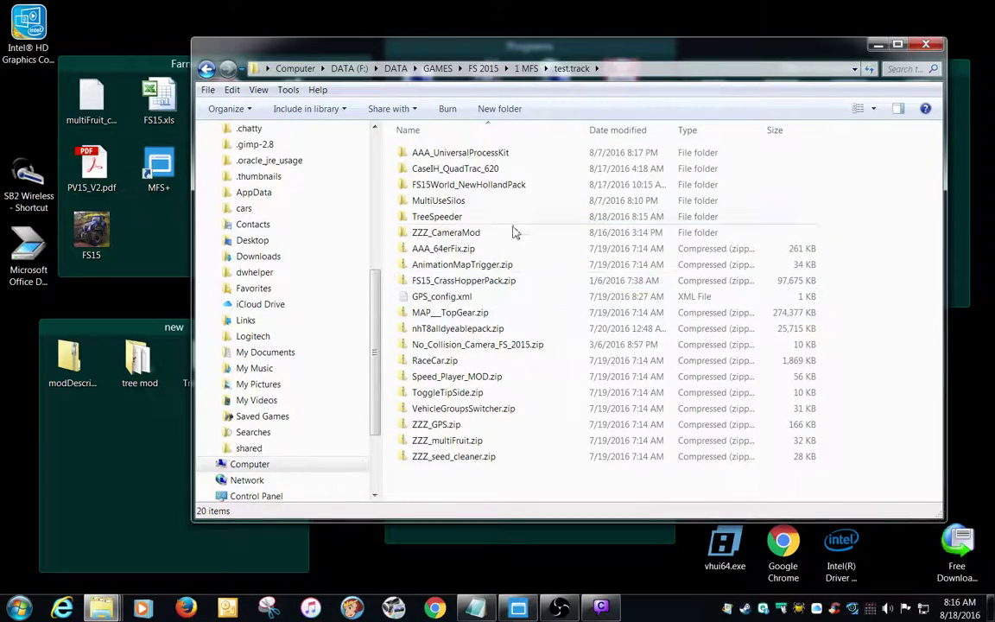
Open the Farming Simulator 15 game folder under Program Files (x86)\Steam\steamapps\common on drive C in a separate window.
left_click_drag(759, 56, 991, 26)
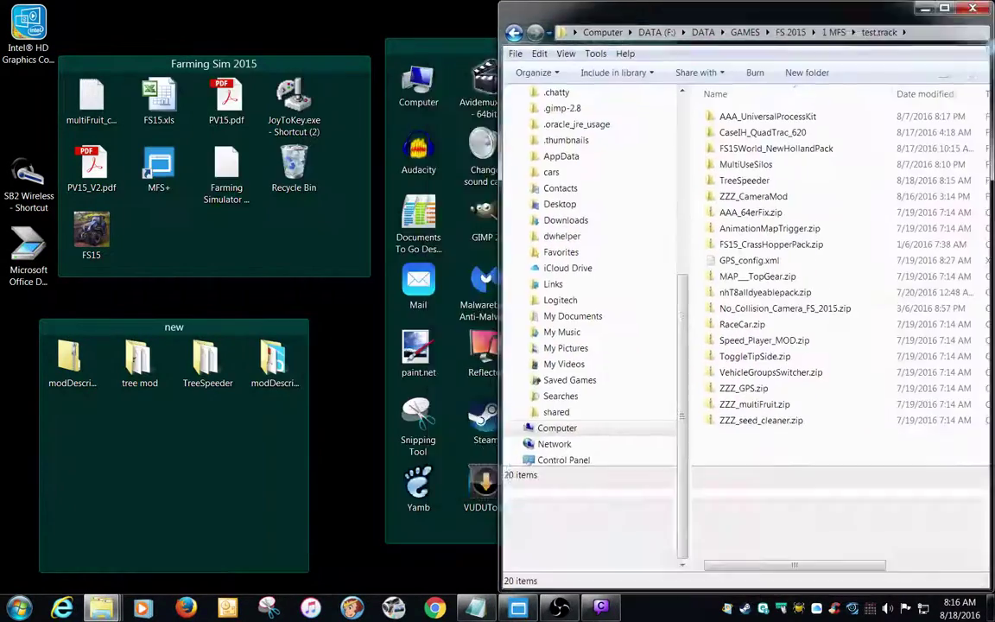
double_click(417, 96)
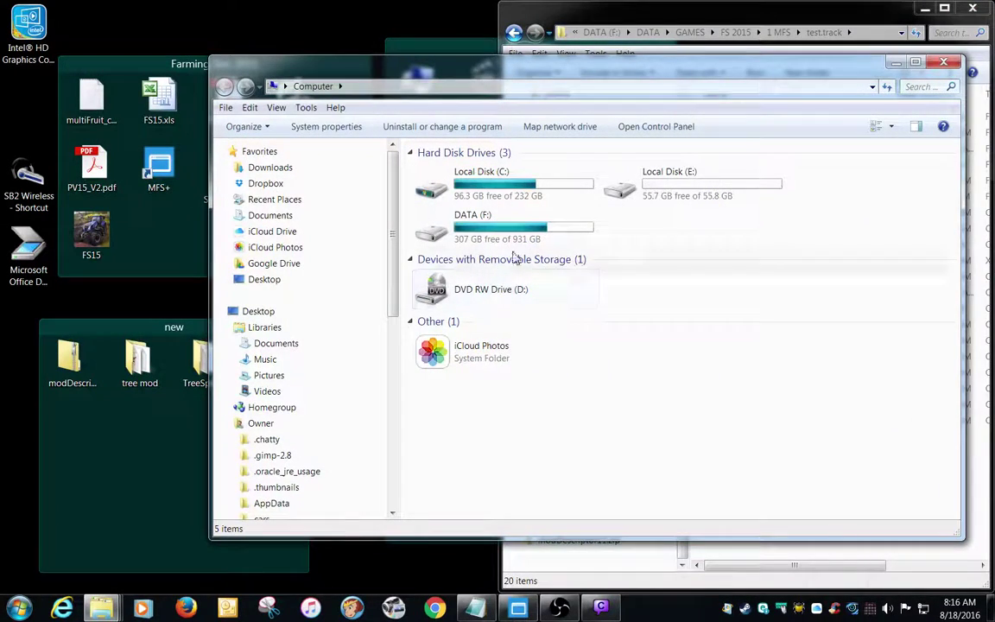
double_click(481, 192)
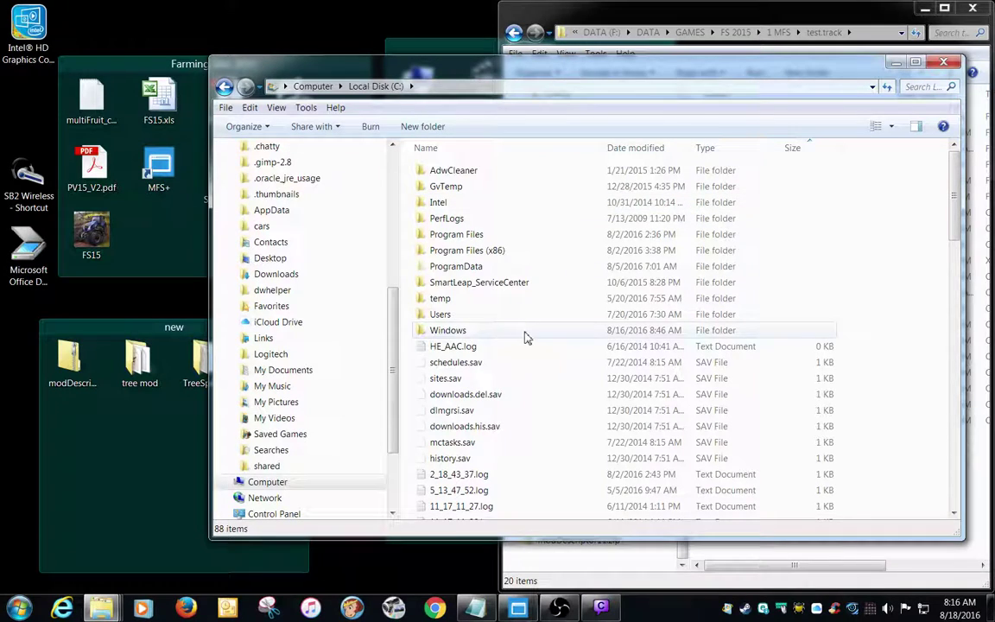
double_click(455, 251)
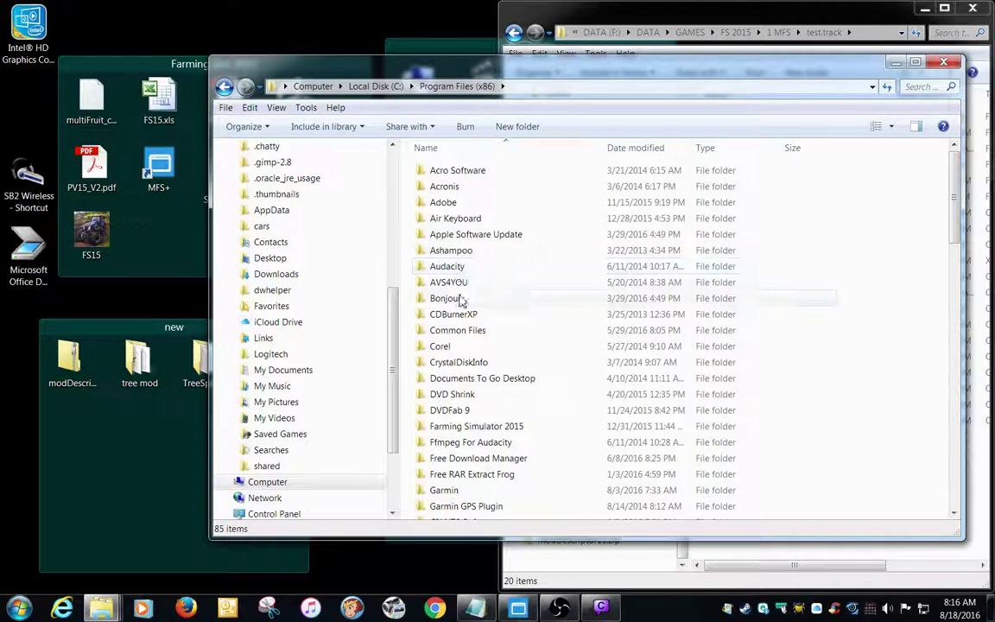
left_click(459, 297)
type("st")
double_click(450, 264)
double_click(455, 474)
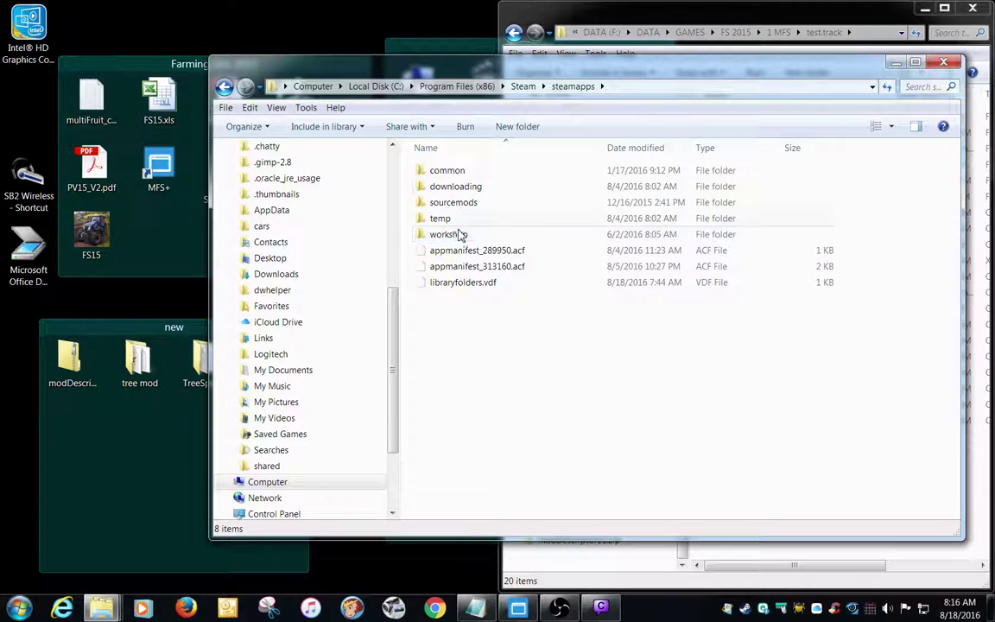
double_click(458, 173)
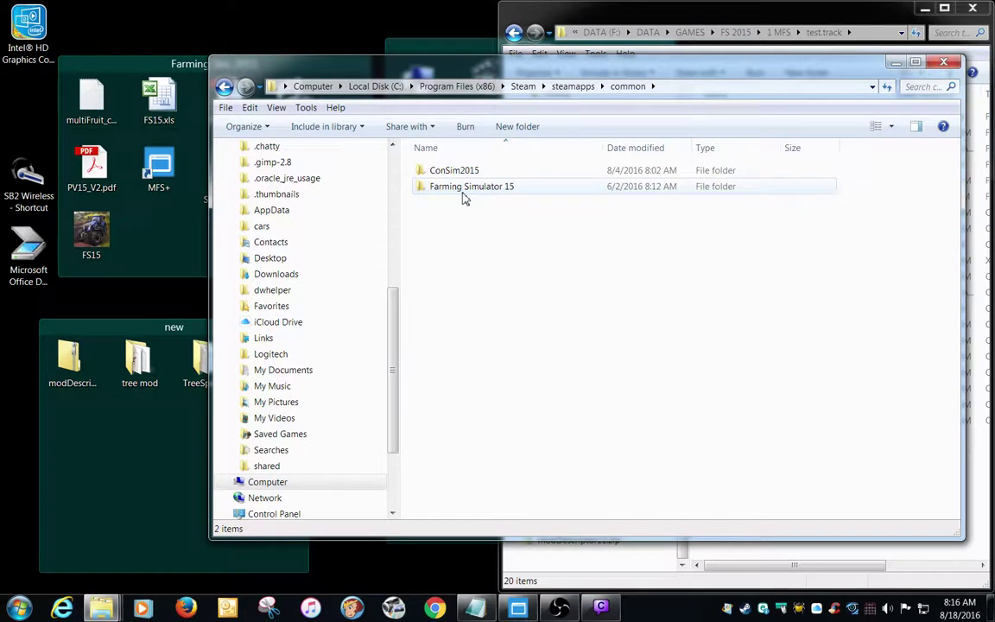
double_click(464, 191)
Open the damcon folder under data\vehicles\tools in the game directory.
left_click(446, 195)
double_click(447, 195)
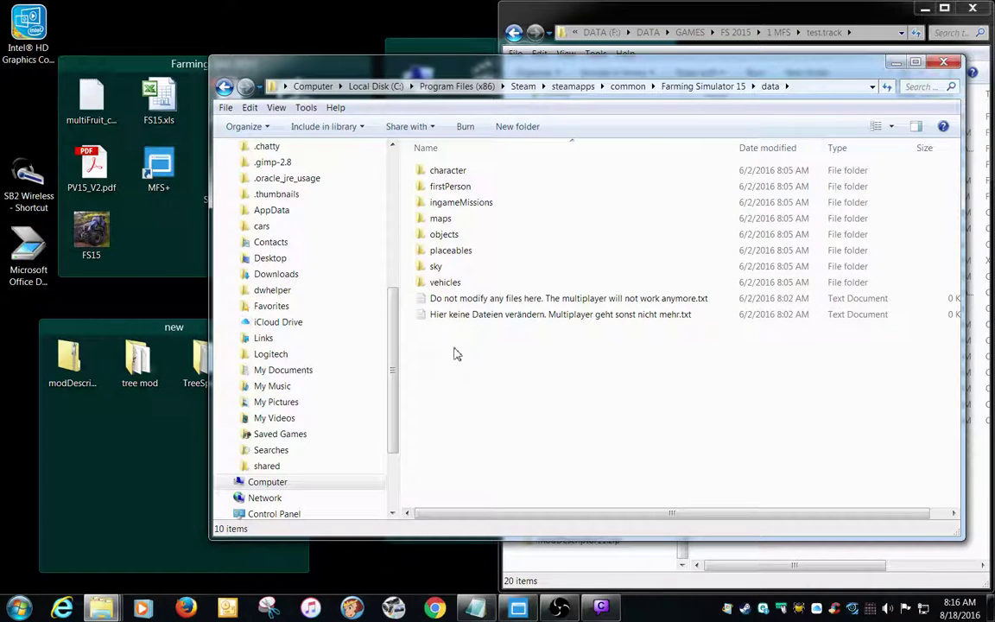
left_click(445, 283)
double_click(445, 283)
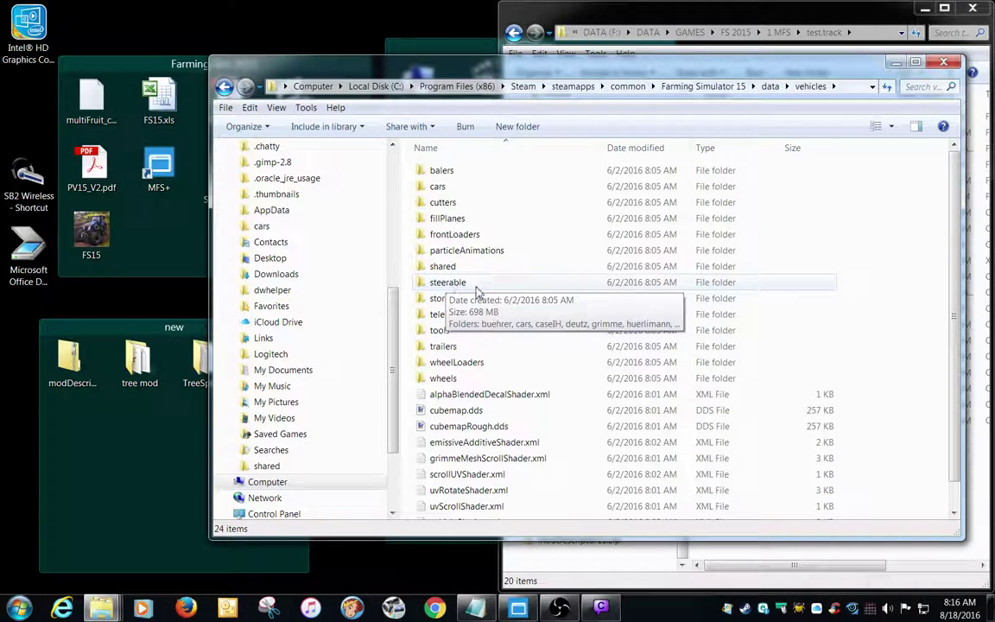
double_click(441, 332)
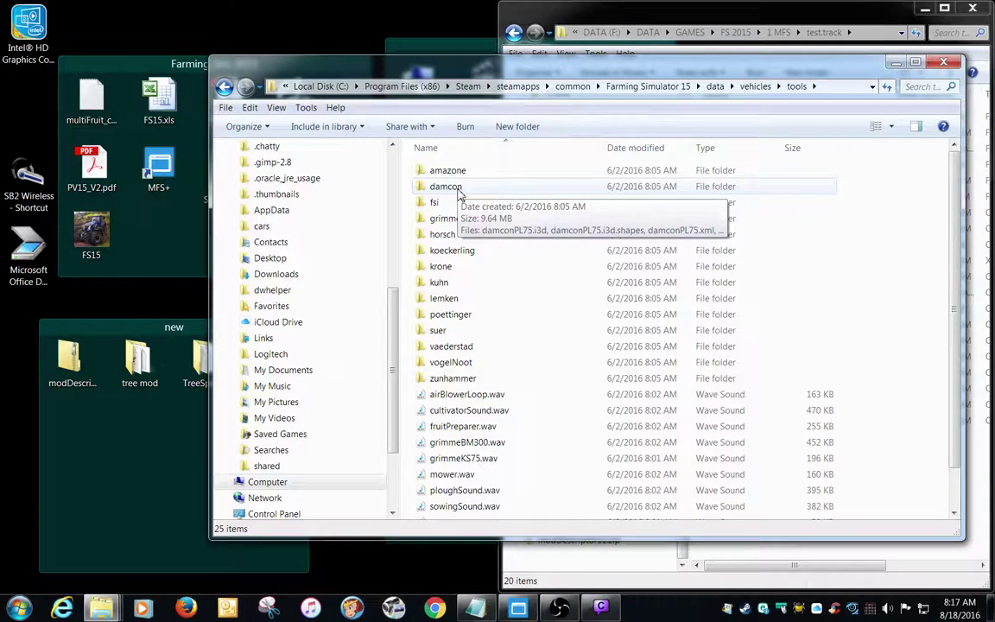
double_click(458, 190)
Copy the damconPL75.xml file from the damcon folder and close that window.
left_click(464, 204)
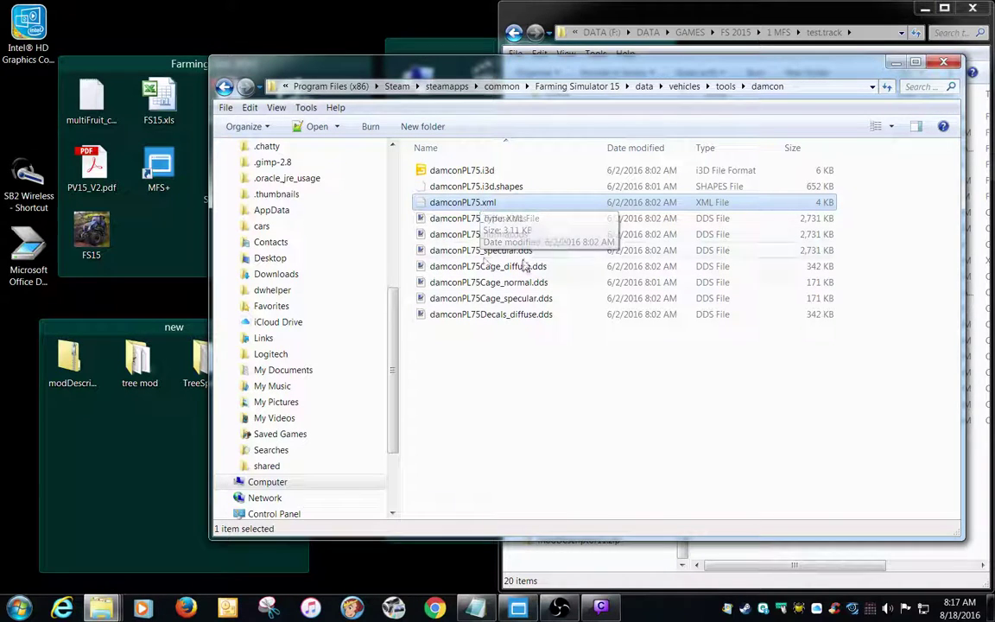
right_click(458, 205)
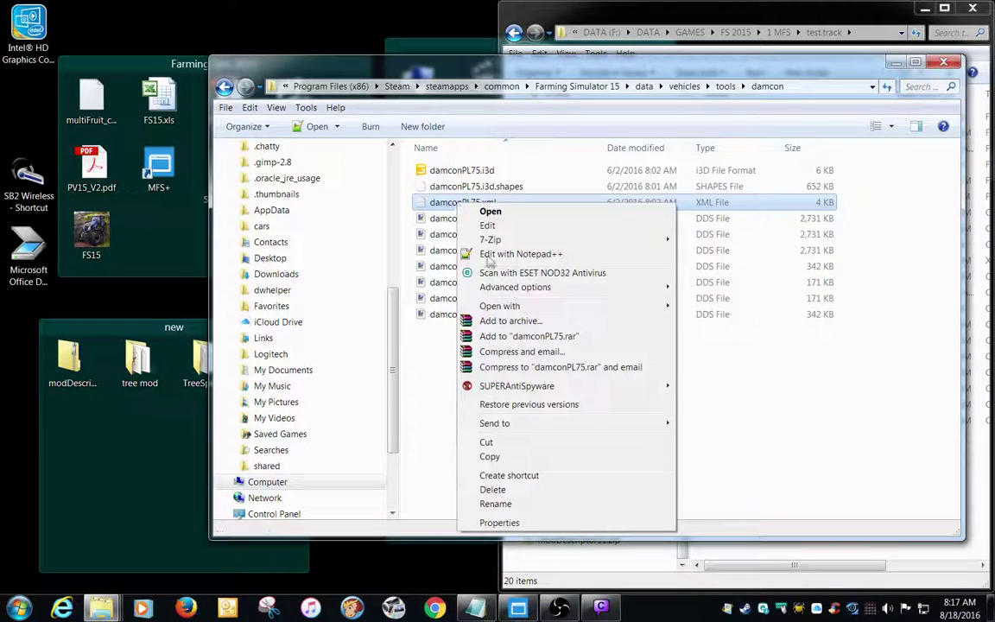
left_click(509, 460)
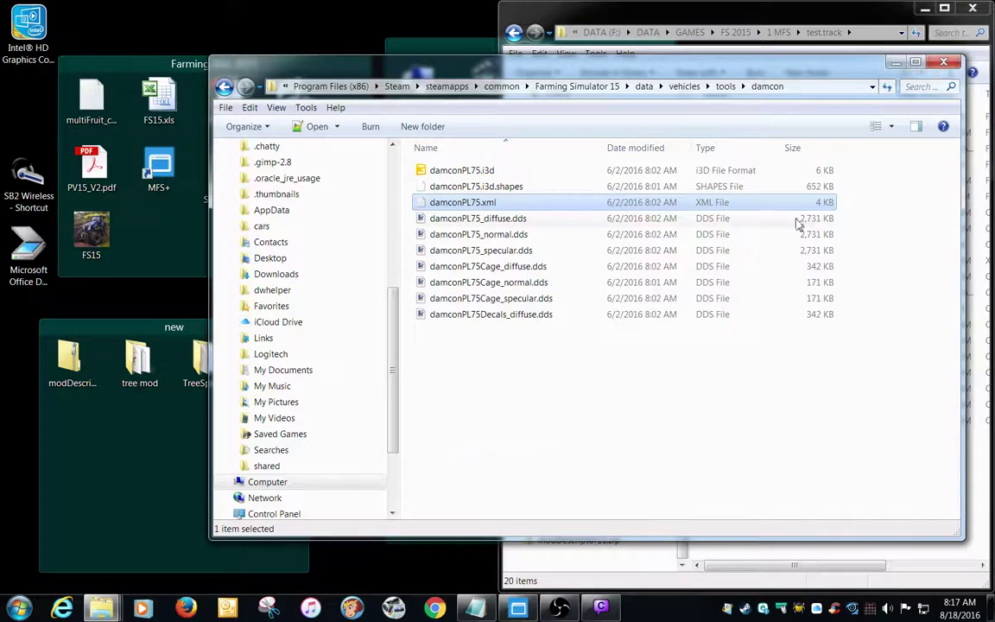
left_click(946, 64)
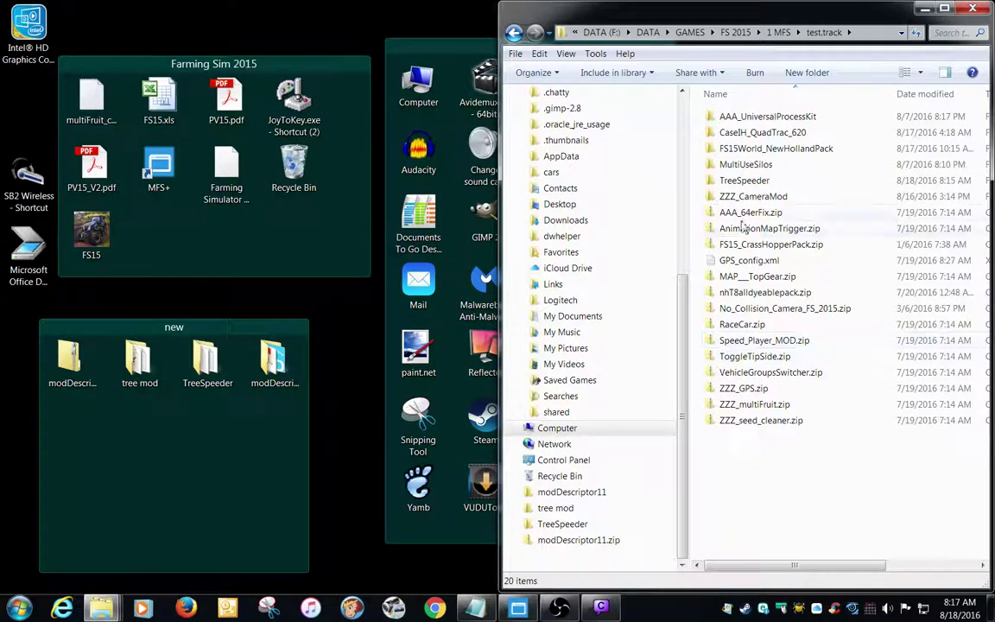
Paste the copied damconPL75.xml file into the TreeSpeeder folder in test.track.
double_click(741, 181)
right_click(710, 222)
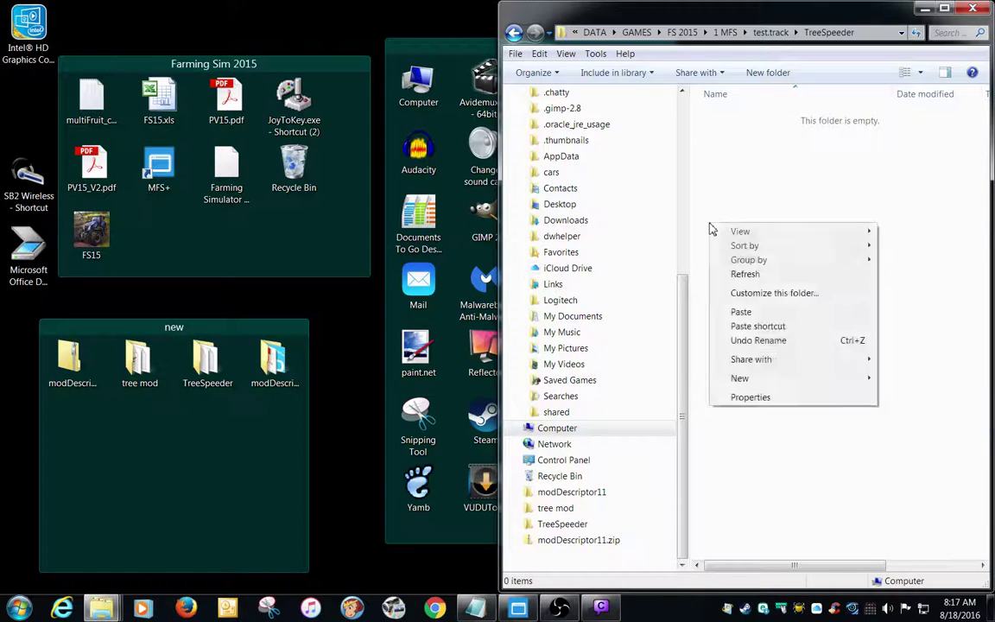
left_click(735, 311)
left_click_drag(819, 17, 734, 33)
left_click(380, 159)
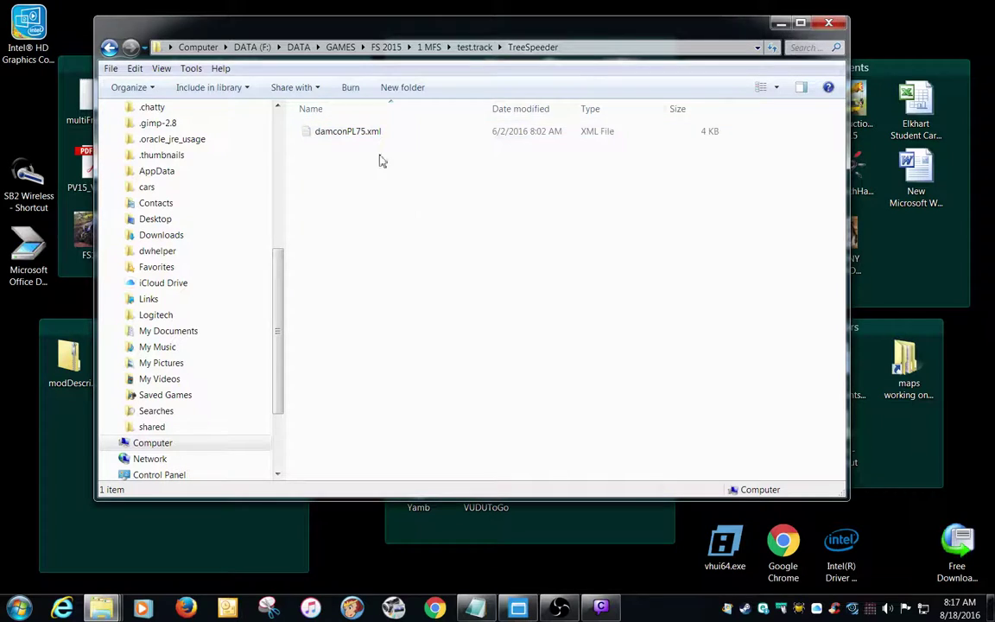
View the contents of the pasted damconPL75.xml in Notepad++, closing the editor and the TreeSpeeder folder when done.
double_click(373, 133)
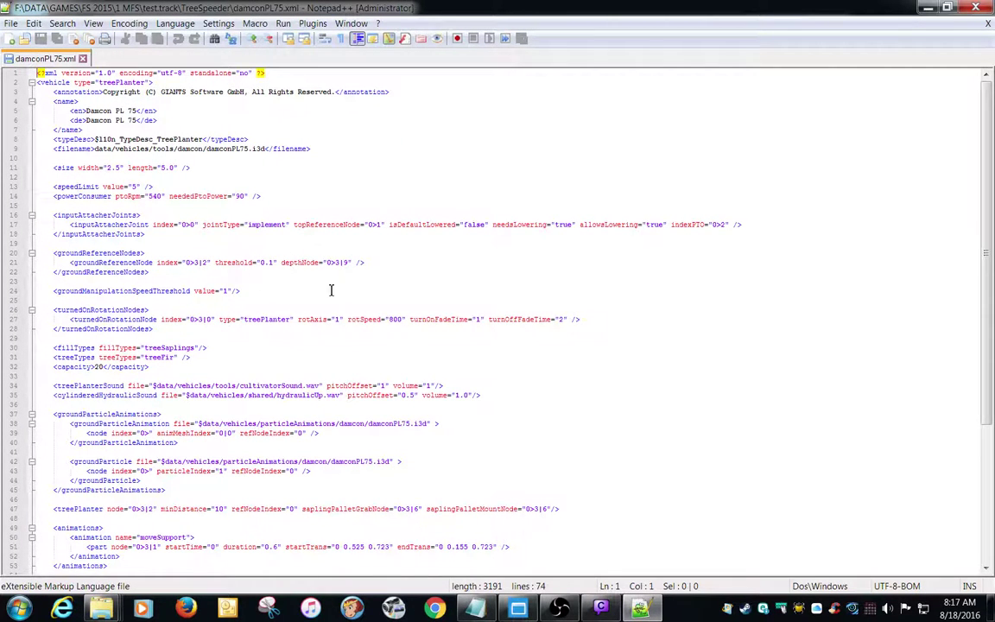
left_click(975, 7)
left_click(828, 22)
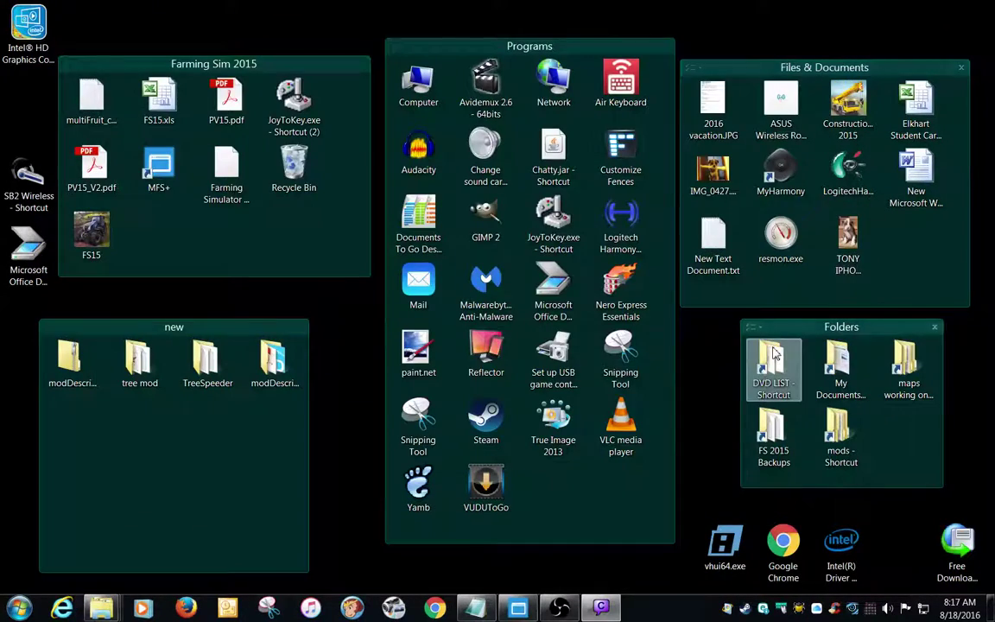
Run modDescriptor.exe from the modDescriptor11 desktop folder and switch its language to English.
double_click(272, 359)
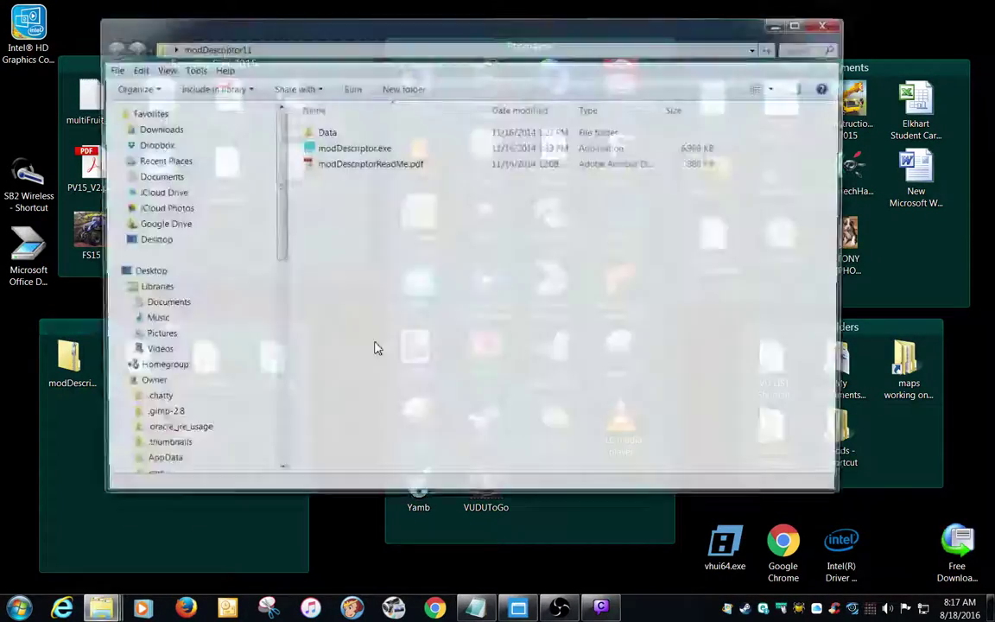
double_click(346, 149)
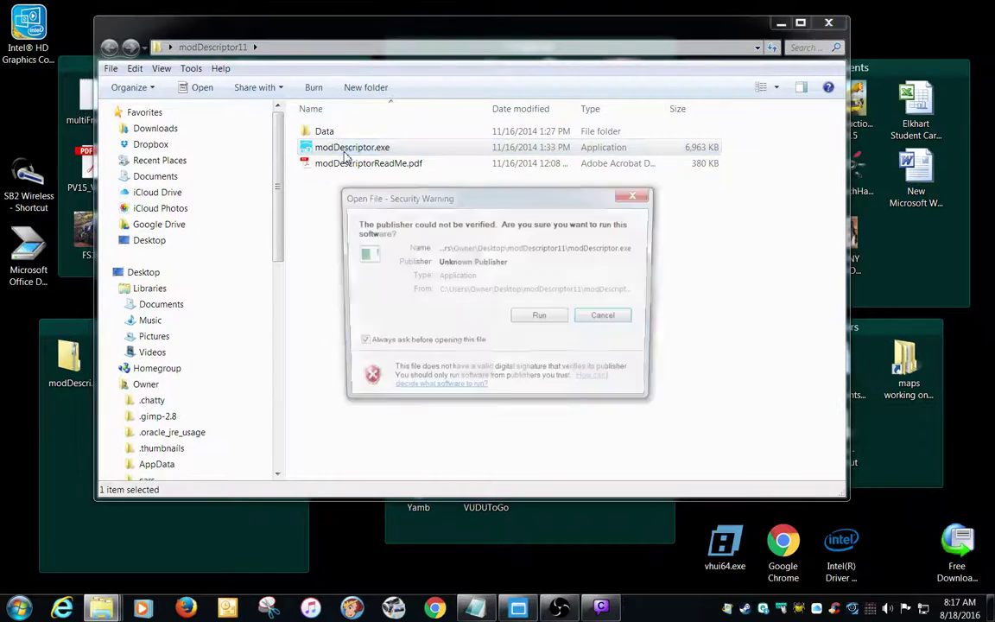
left_click(539, 318)
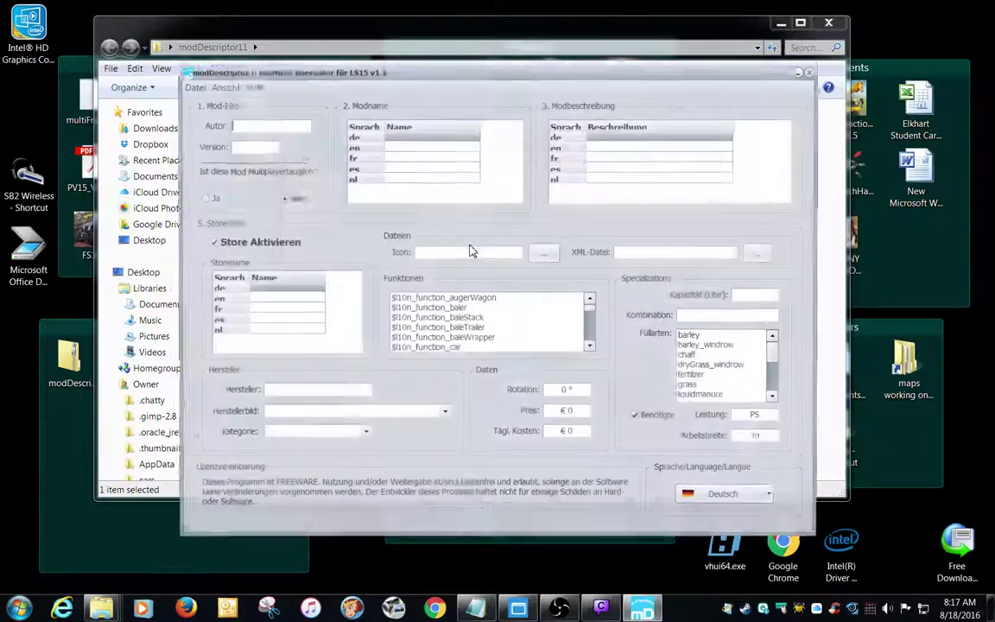
left_click(774, 502)
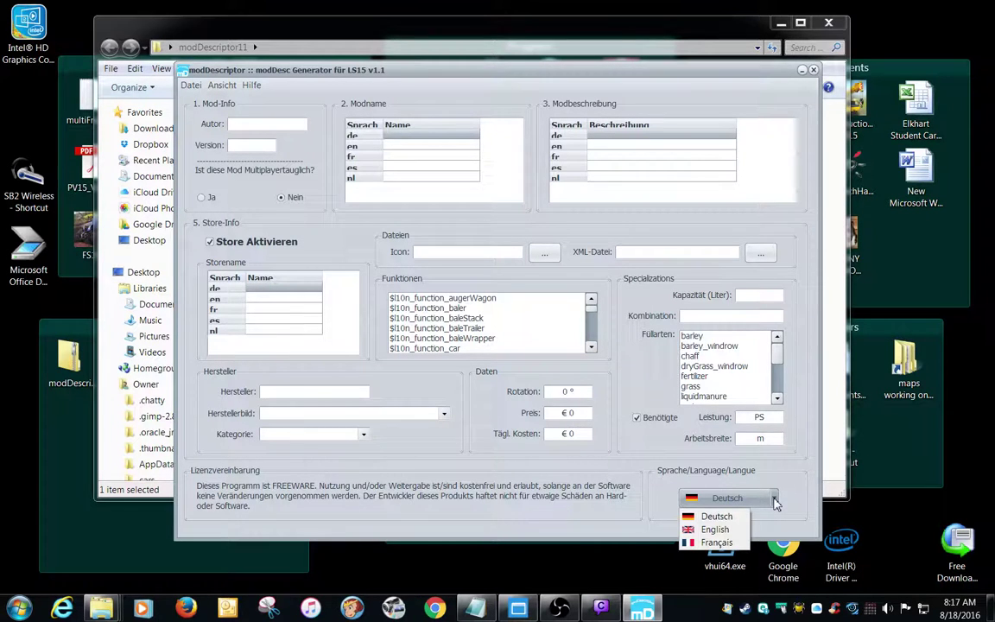
left_click(716, 530)
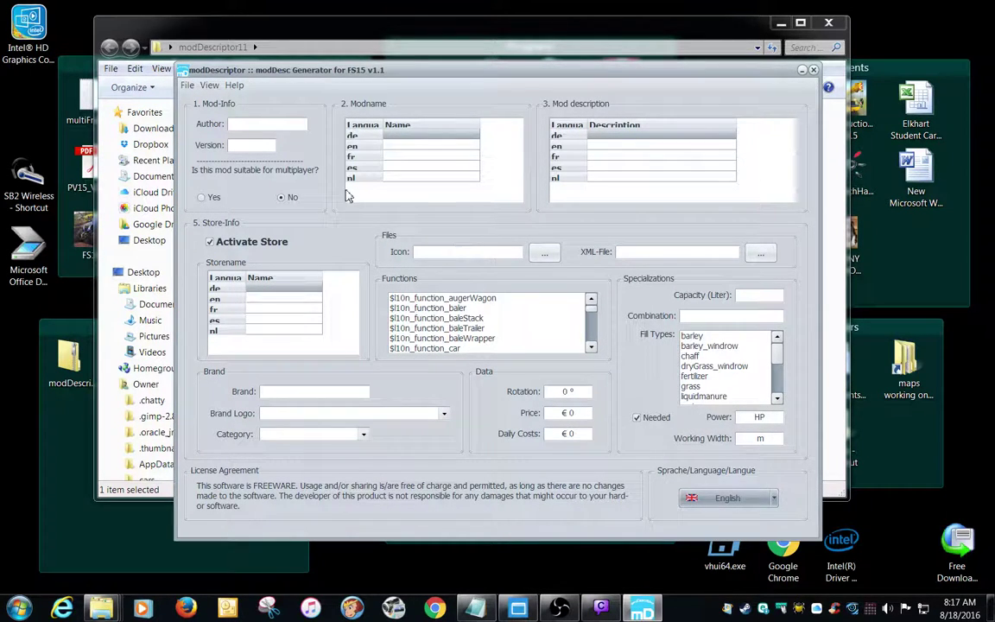
Enter the author's name and version 1.0 in the mod info.
left_click(261, 125)
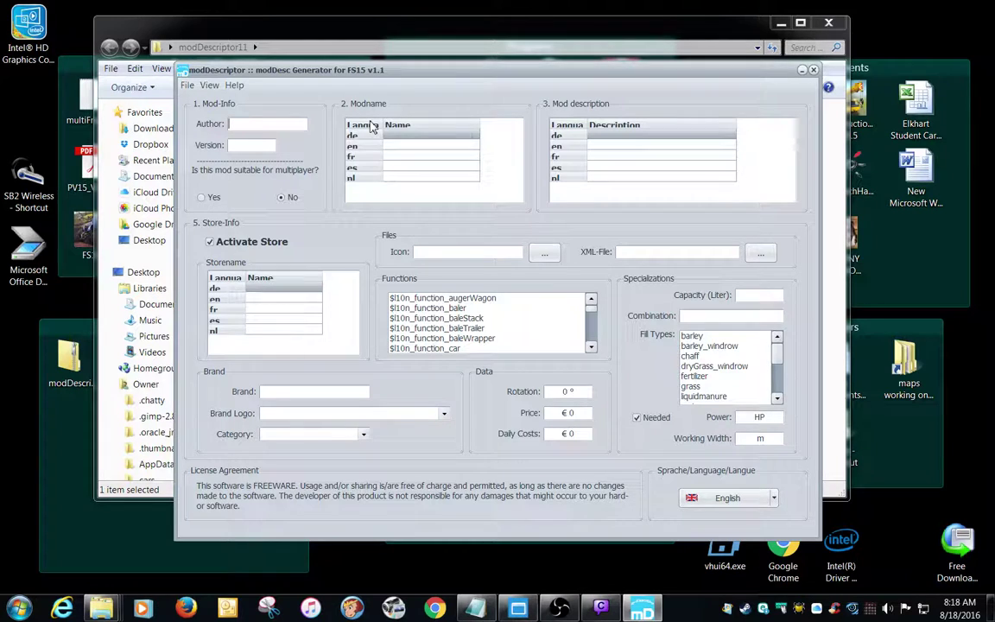
type("BDBSSB")
type("1.0")
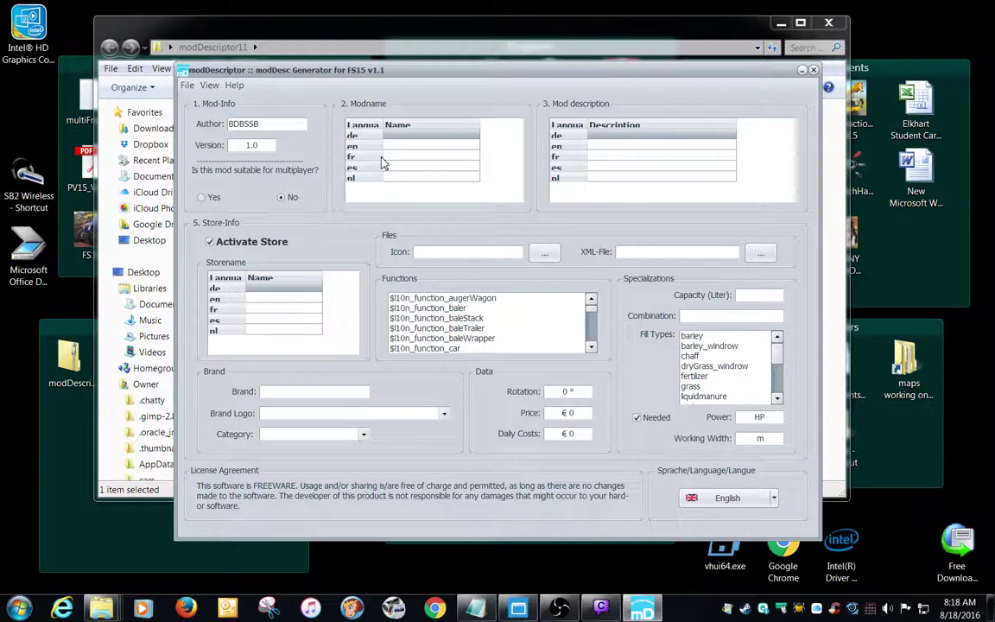
Set the English mod name to TreeSpeeder and the English mod description to "Plant your trees faster".
left_click(422, 148)
type("t")
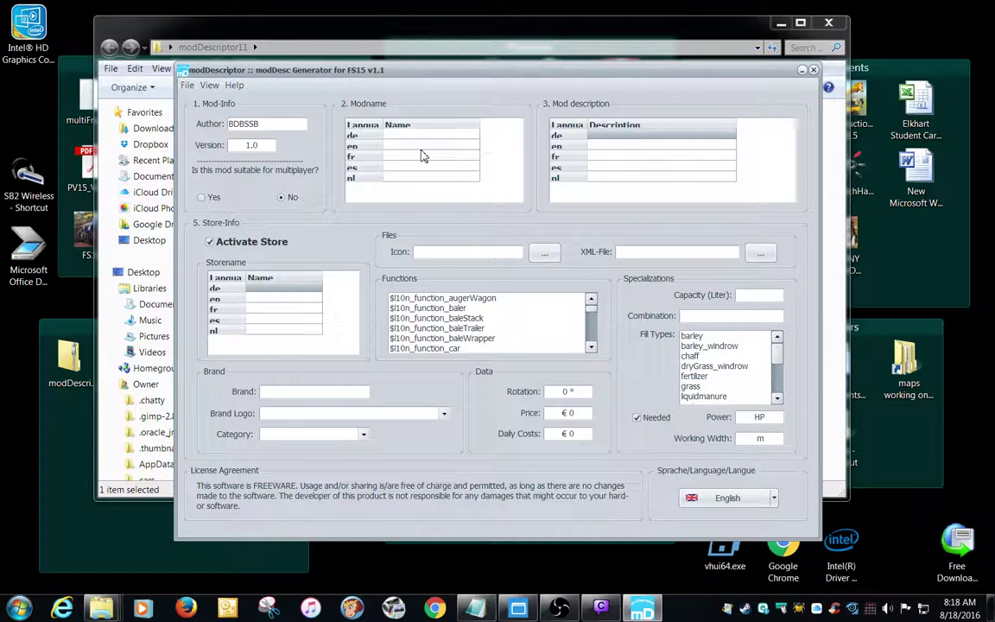
type("reeSpeeder")
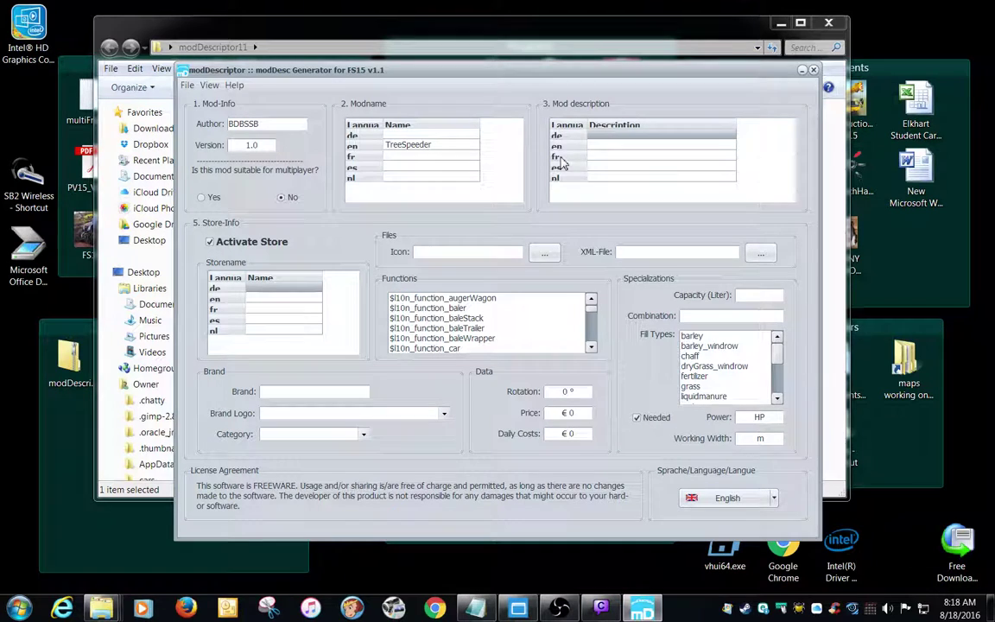
left_click(604, 146)
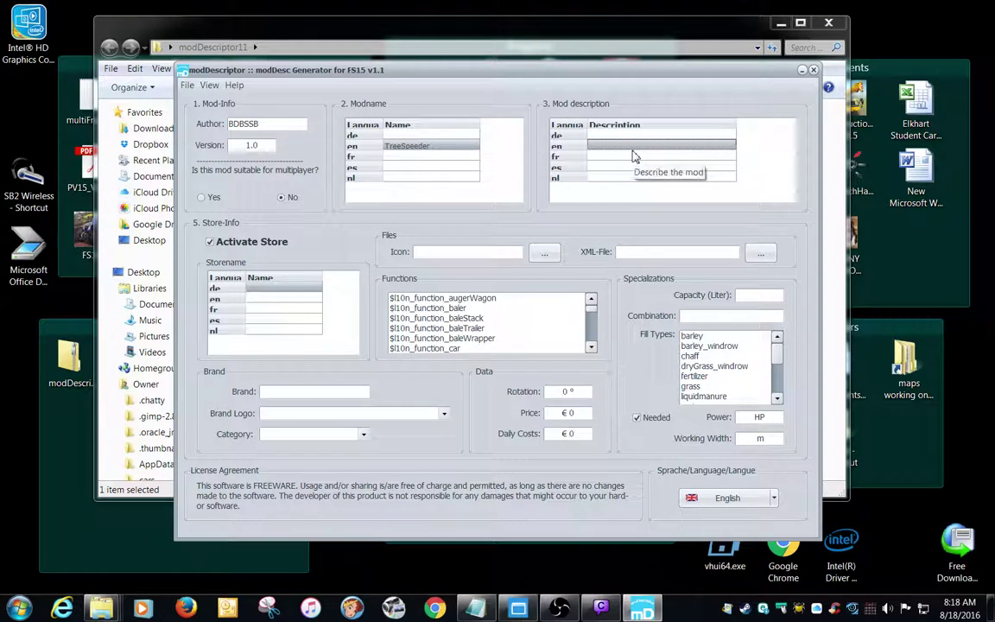
type("Plant")
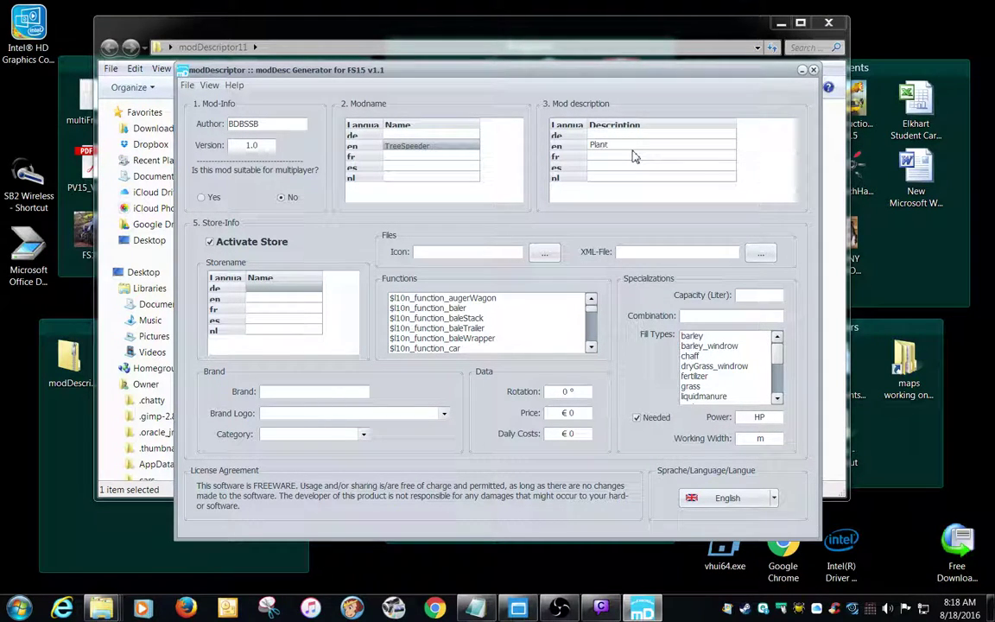
key("BackSpace")
key("BackSpace")
key("BackSpace")
key("BackSpace")
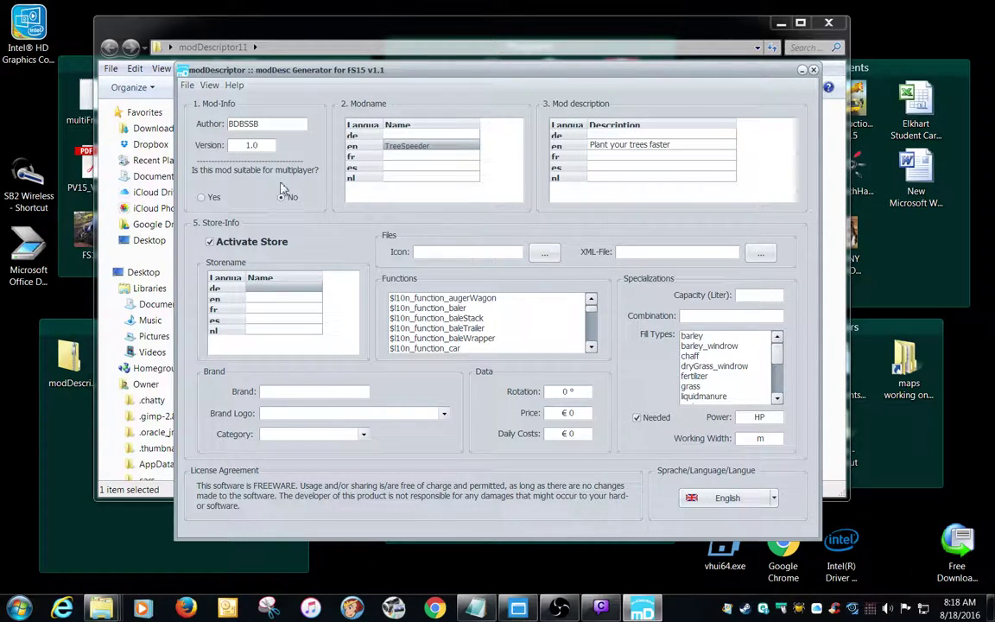
Mark the mod as suitable for multiplayer and set its English store name to TreeSpeeder.
left_click(207, 196)
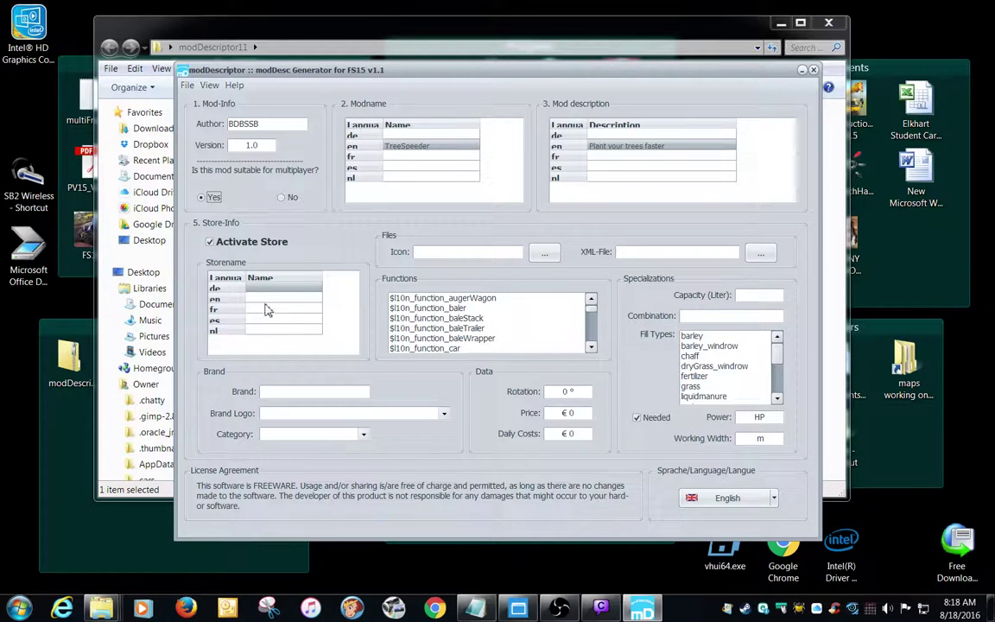
left_click(294, 299)
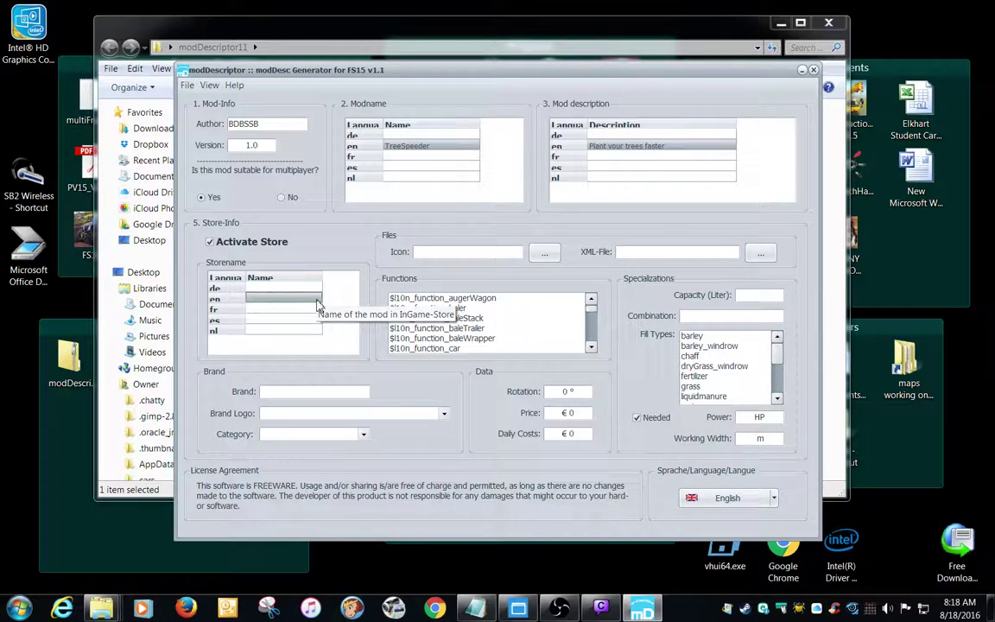
type("TreeSpeeder")
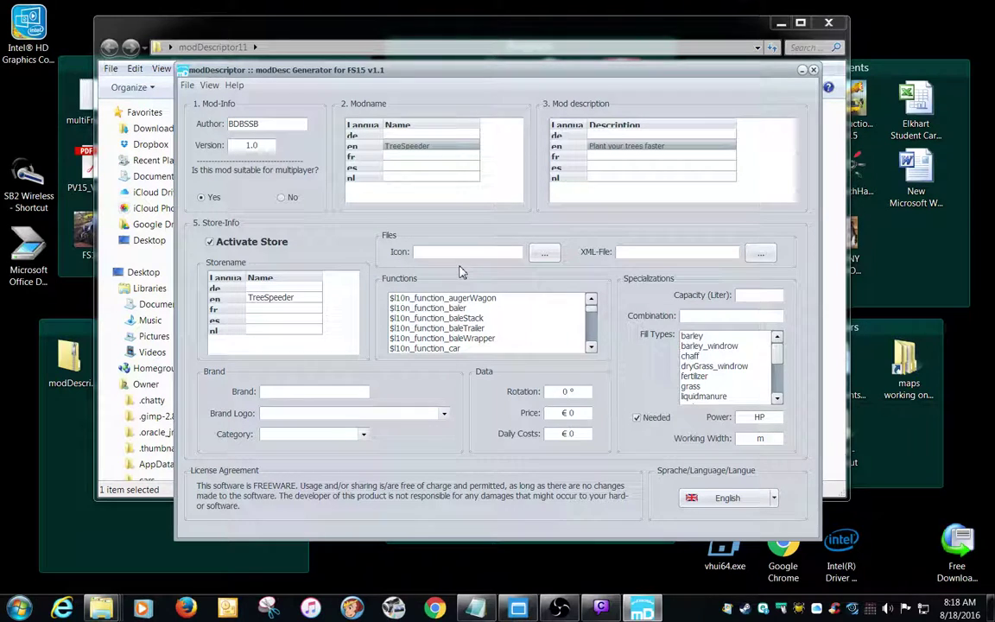
left_click(542, 253)
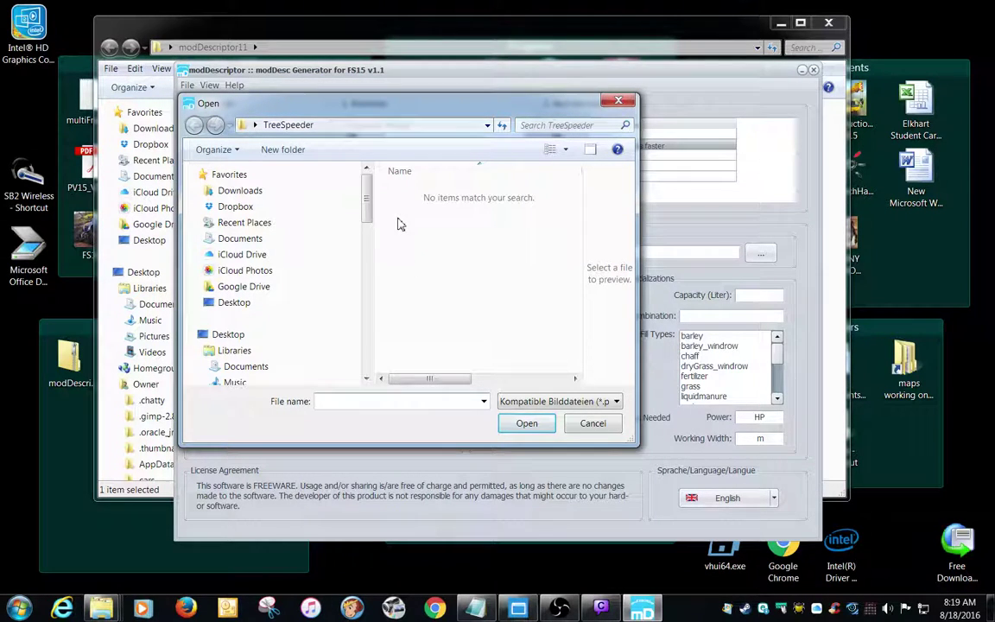
mouse_move(367, 208)
left_mouse_down()
mouse_move(367, 222)
mouse_move(367, 204)
left_mouse_up()
left_click_drag(373, 107, 418, 112)
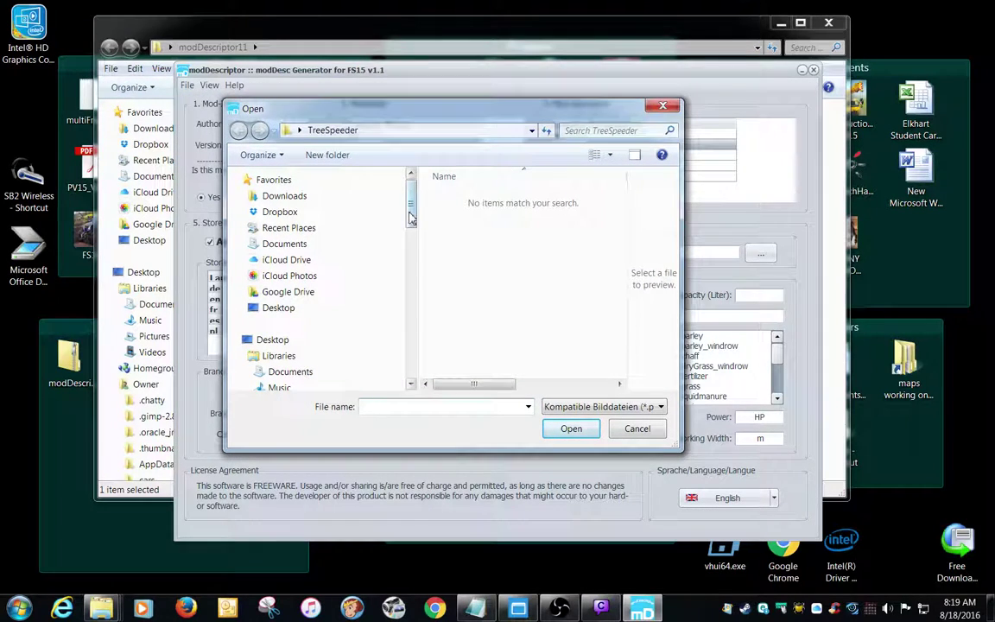
mouse_move(410, 209)
left_mouse_down()
mouse_move(411, 228)
mouse_move(411, 199)
left_mouse_up()
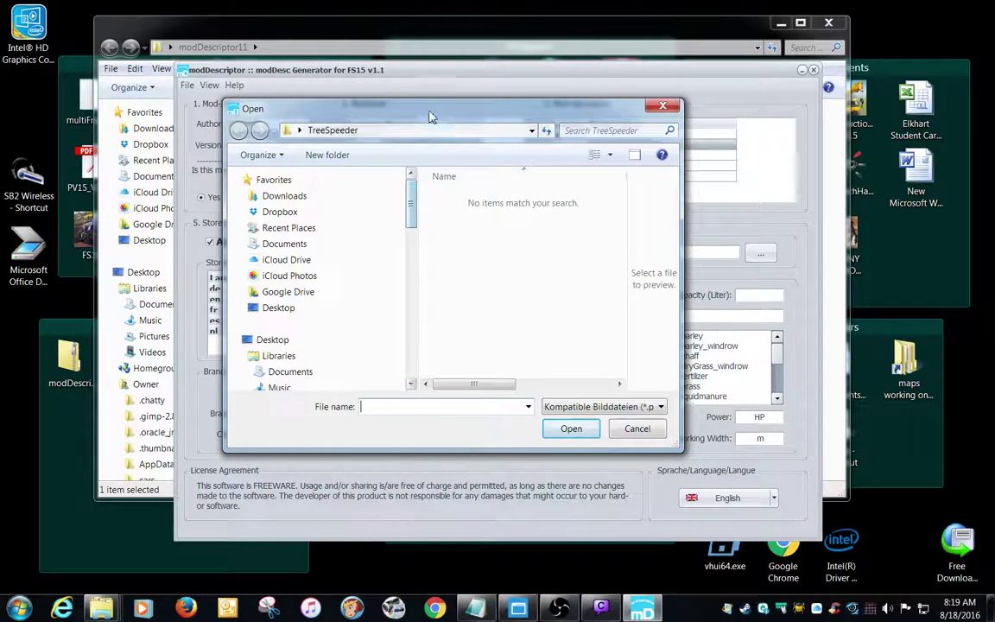
left_click_drag(431, 116, 361, 123)
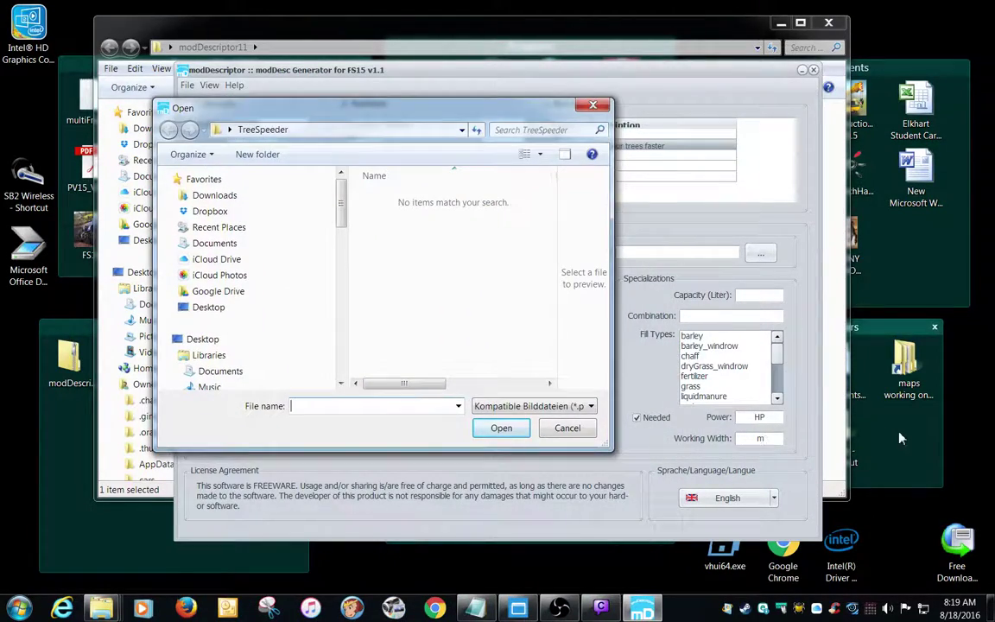
left_click(592, 104)
Open modDesc.xml from sampleMod.zip in the mods folder's sdk subfolder to examine the sample mod description.
left_click(778, 22)
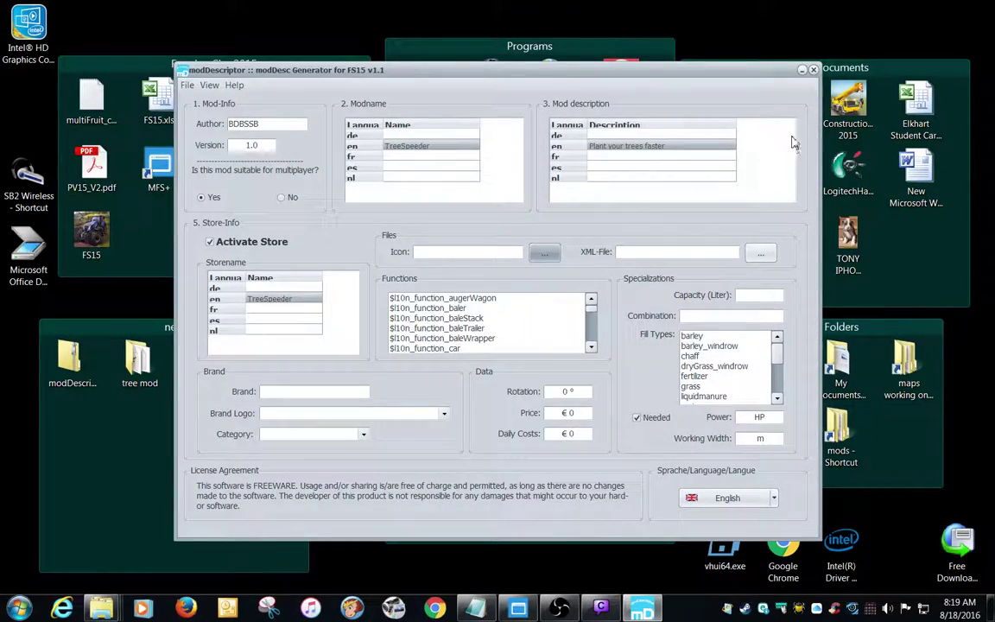
left_click(808, 72)
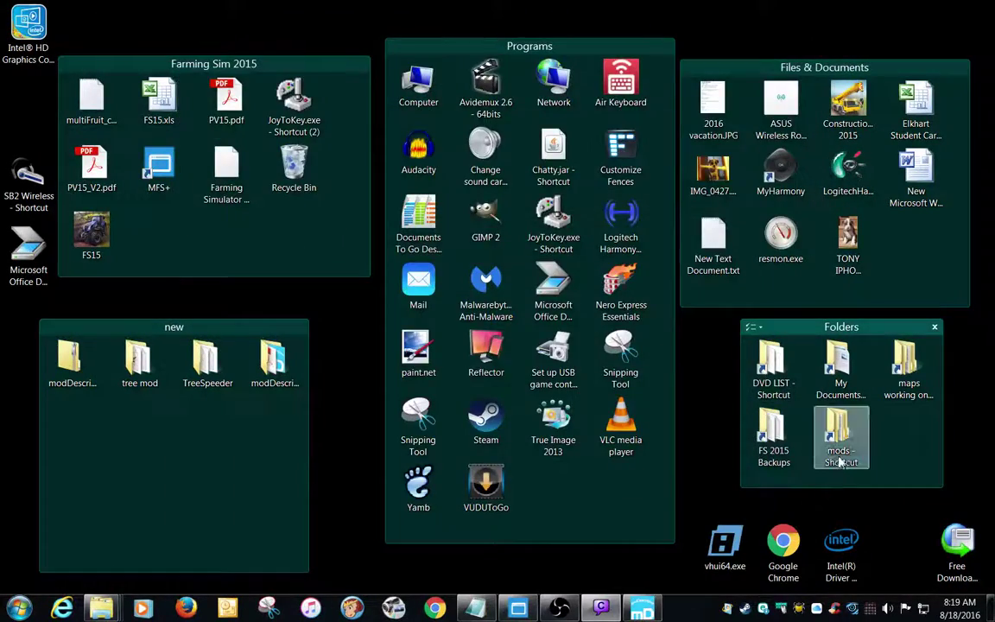
double_click(839, 449)
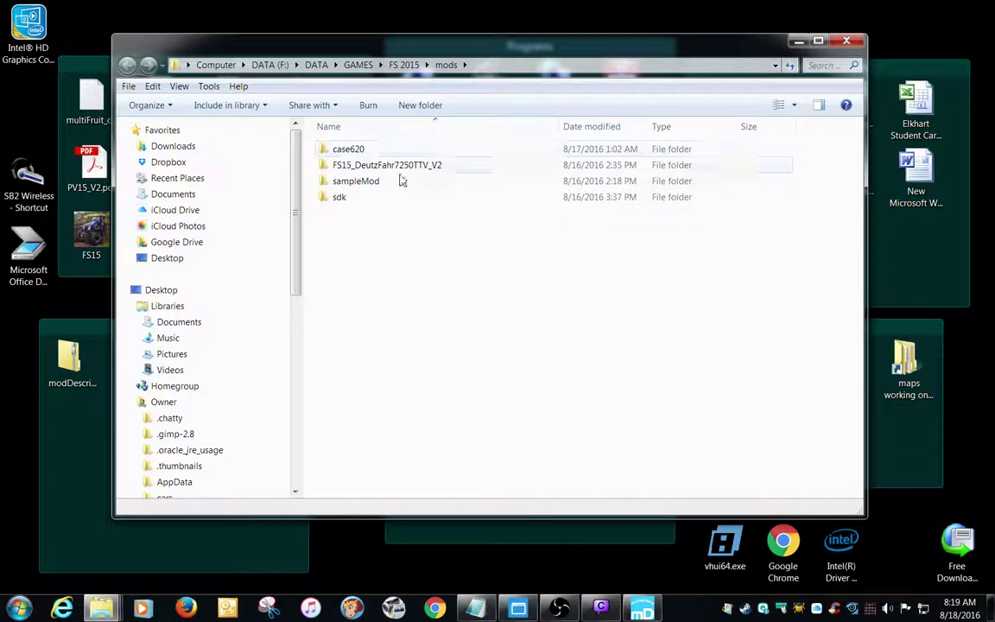
double_click(342, 198)
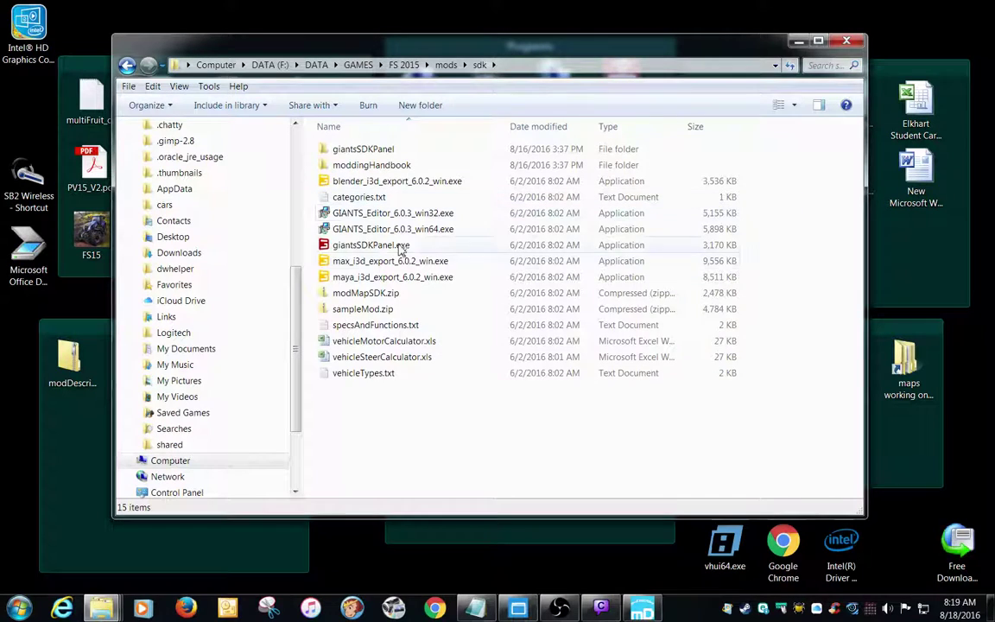
double_click(354, 309)
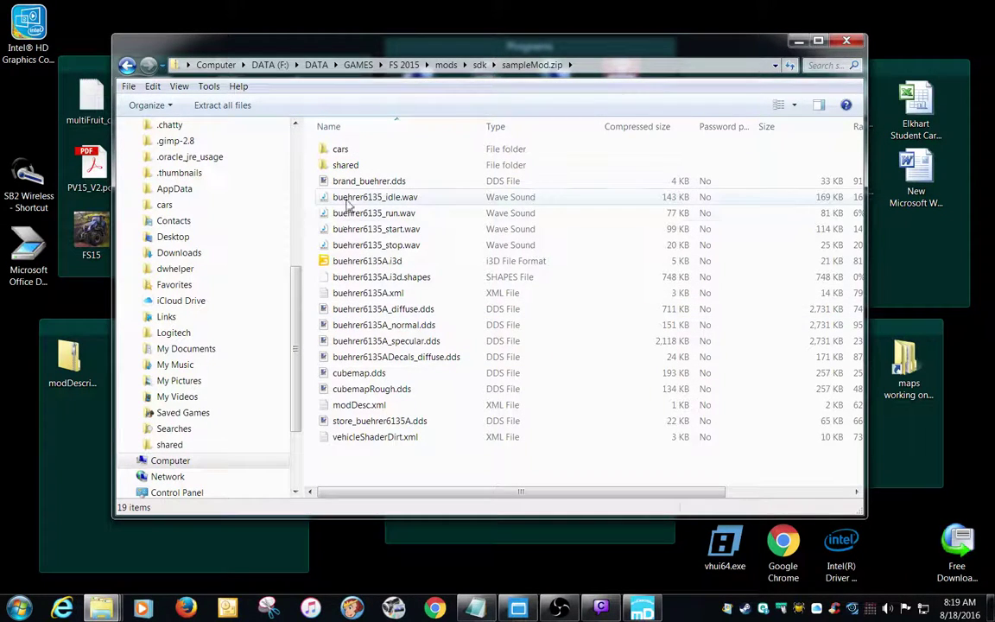
double_click(357, 404)
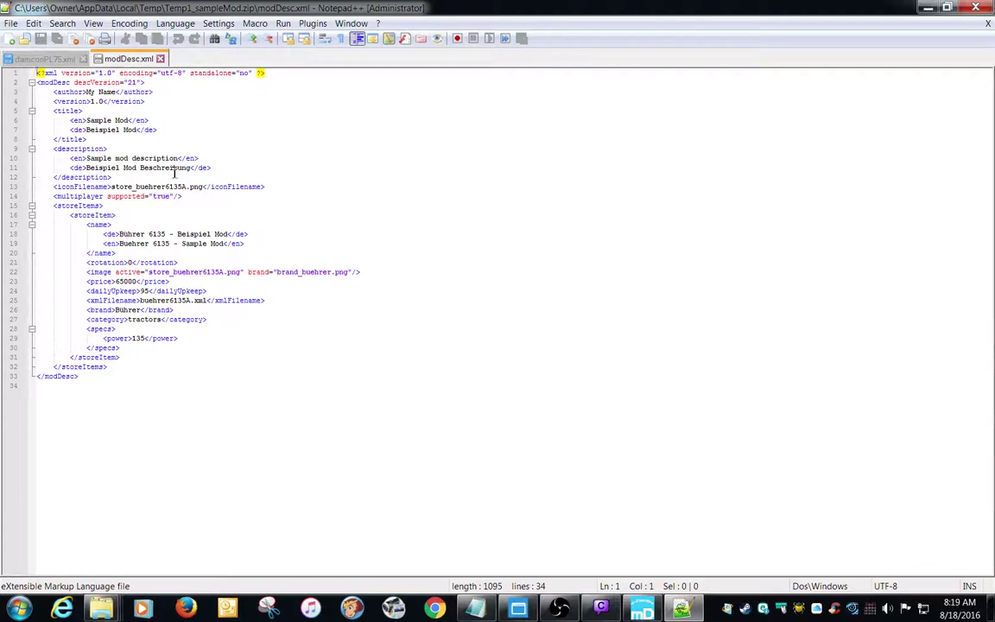
Close damconPL75.xml in Notepad++, clear the editor and folder windows from view, and switch back to modDescriptor.
left_click(83, 58)
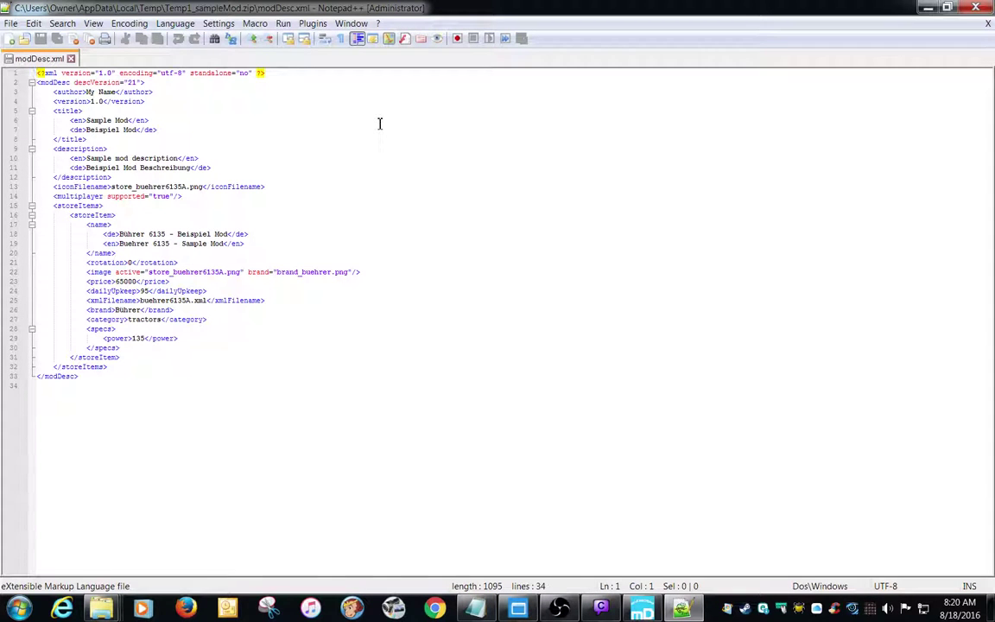
left_click(927, 8)
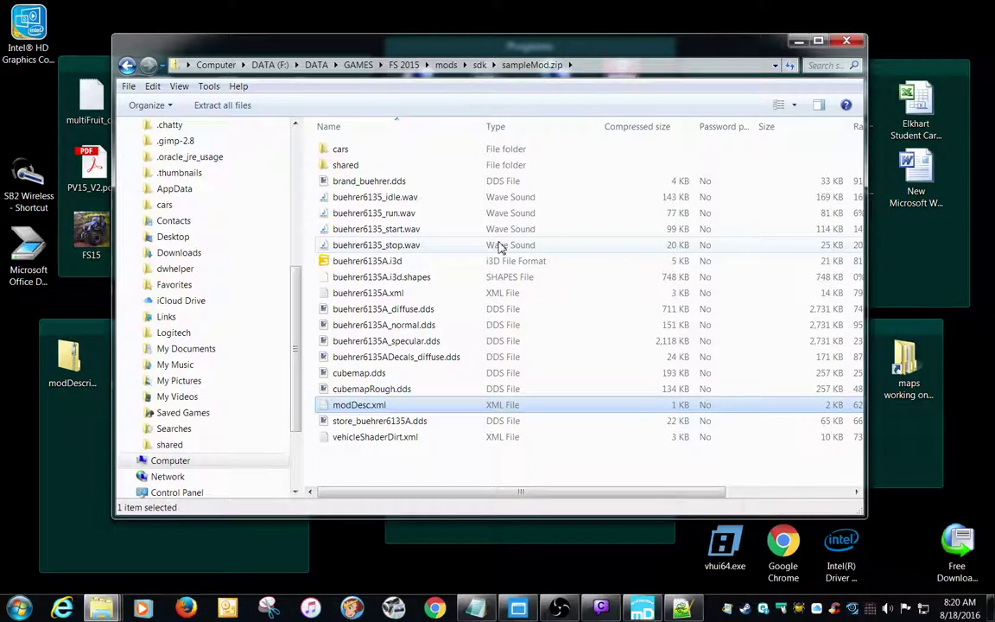
left_click(801, 40)
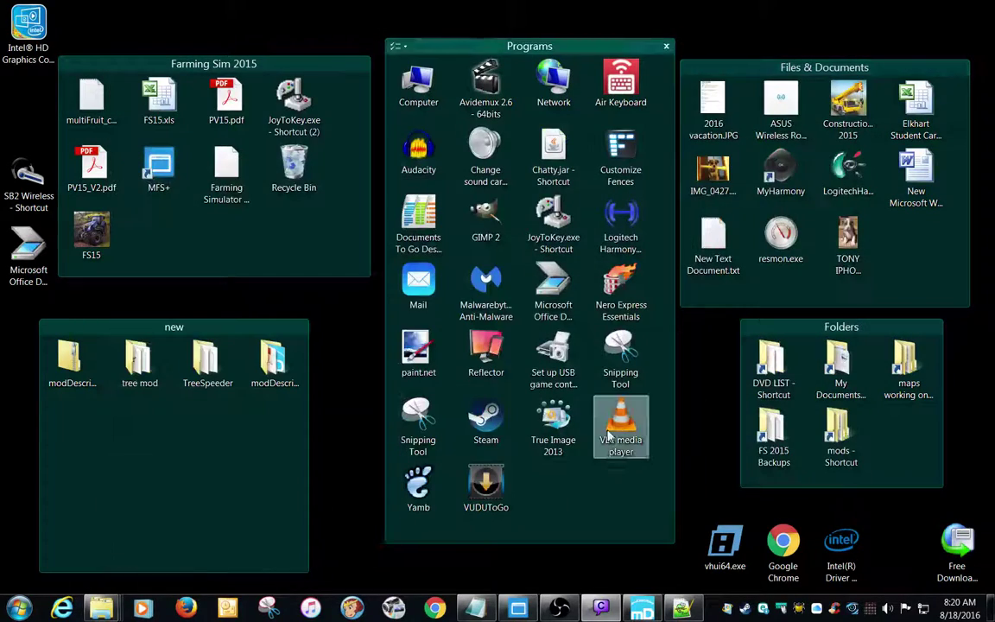
left_click(652, 604)
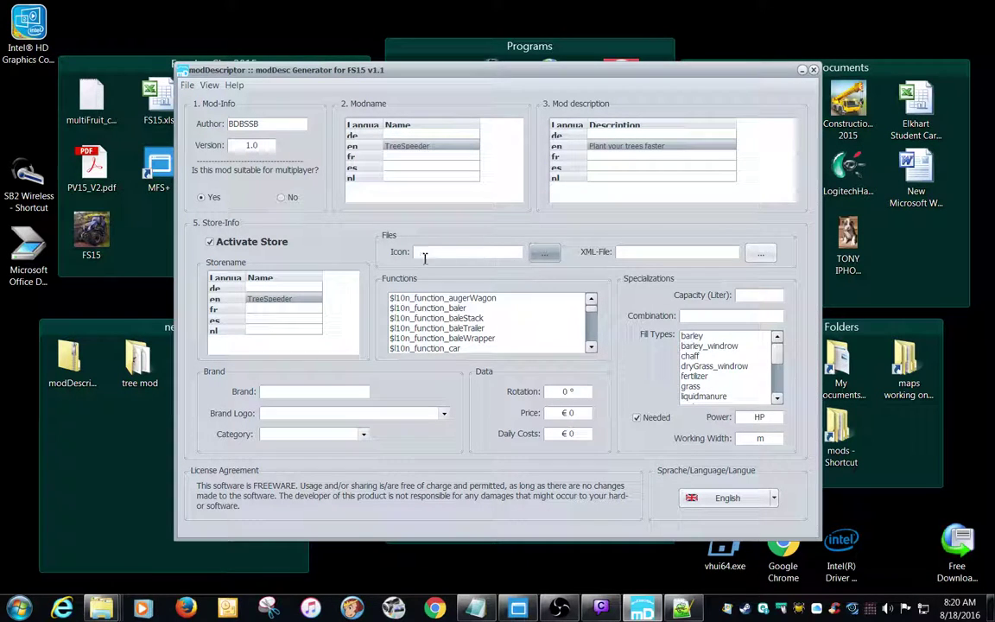
Browse for the store icon in Program Files (x86)\Steam\steamapps\common\Farming Simulator 15\data\vehicles\store.
left_click(545, 256)
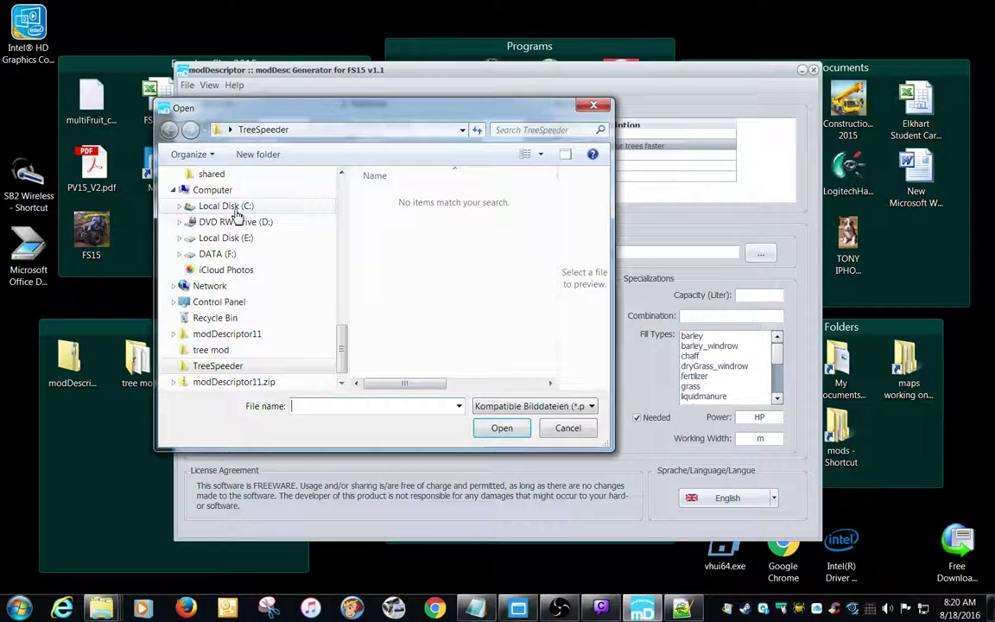
left_click(234, 210)
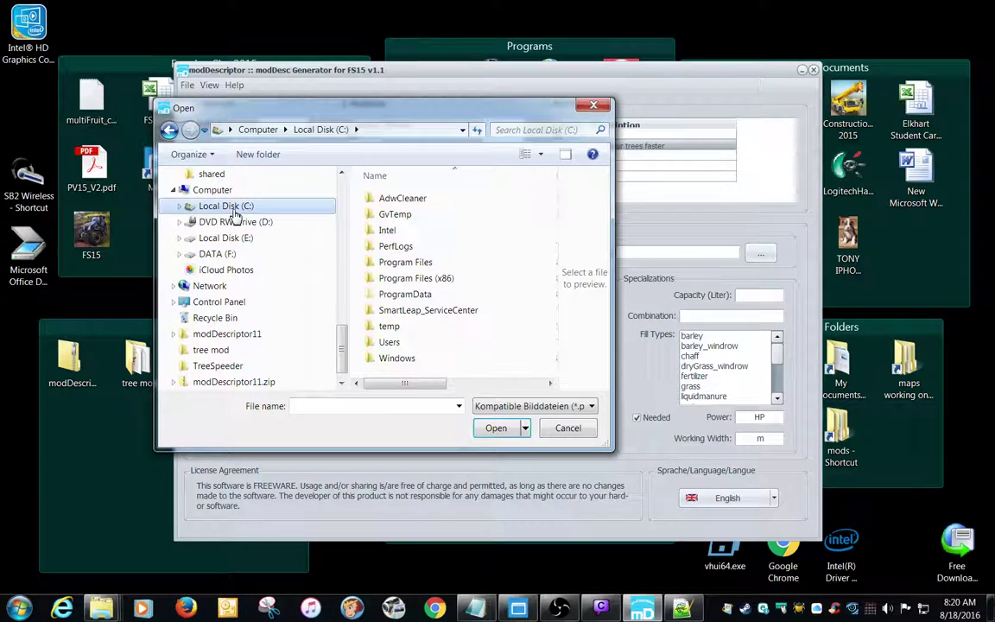
double_click(437, 278)
scroll(434, 287, "down", 10)
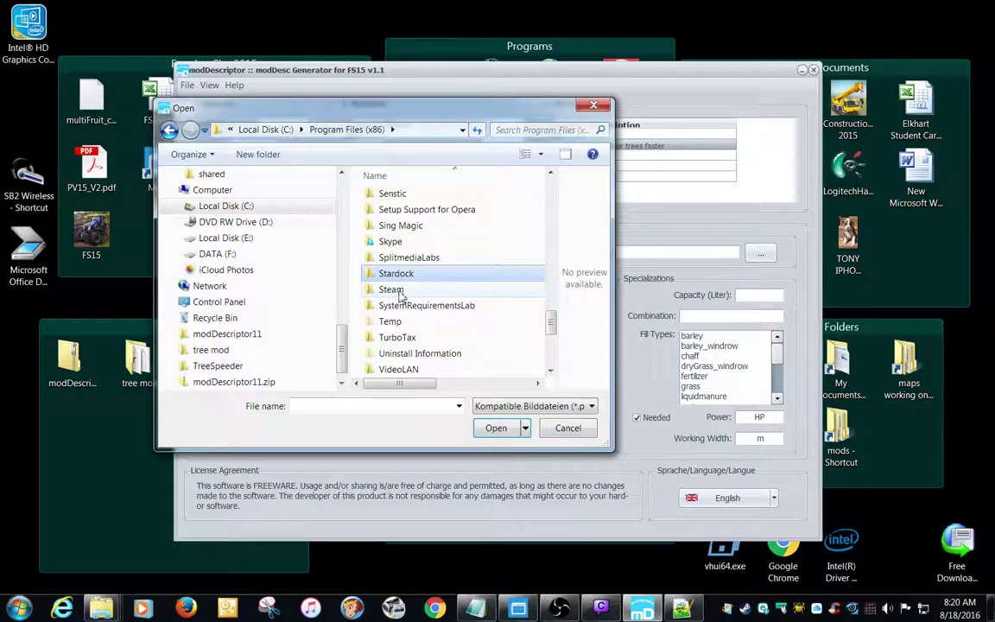
double_click(399, 289)
double_click(416, 345)
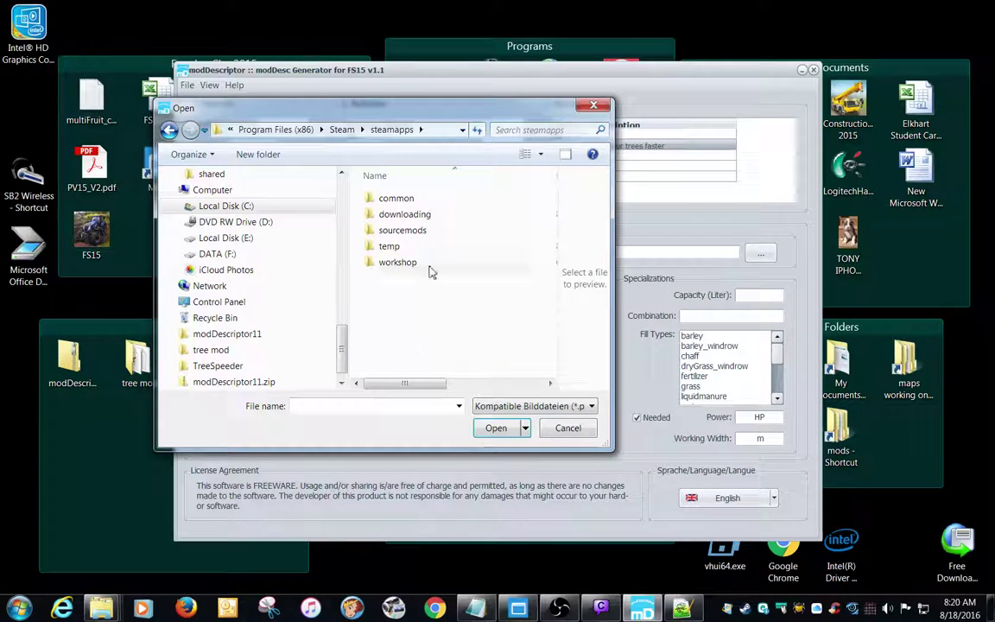
double_click(406, 198)
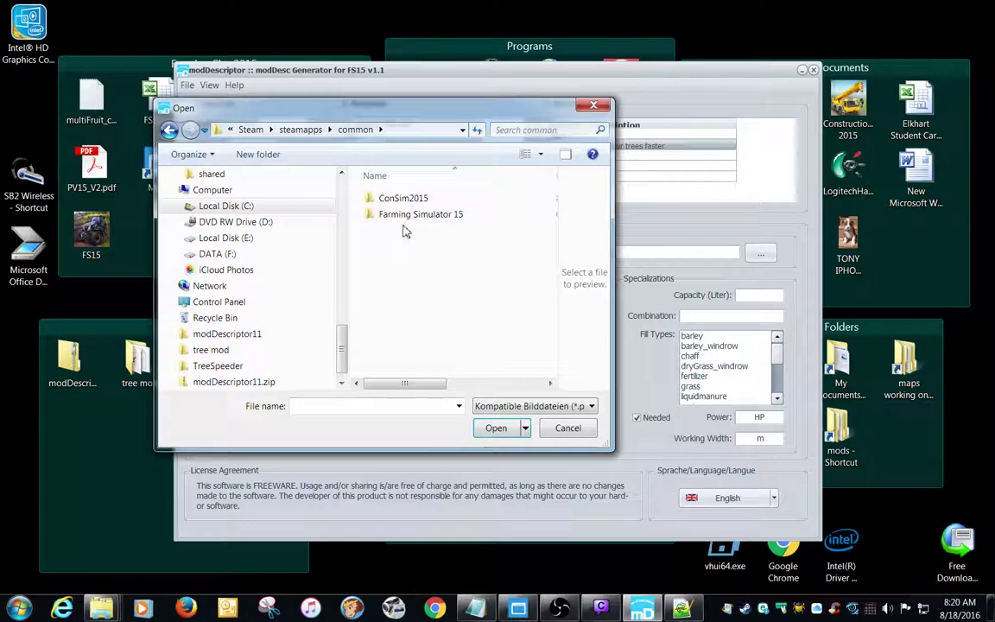
double_click(402, 216)
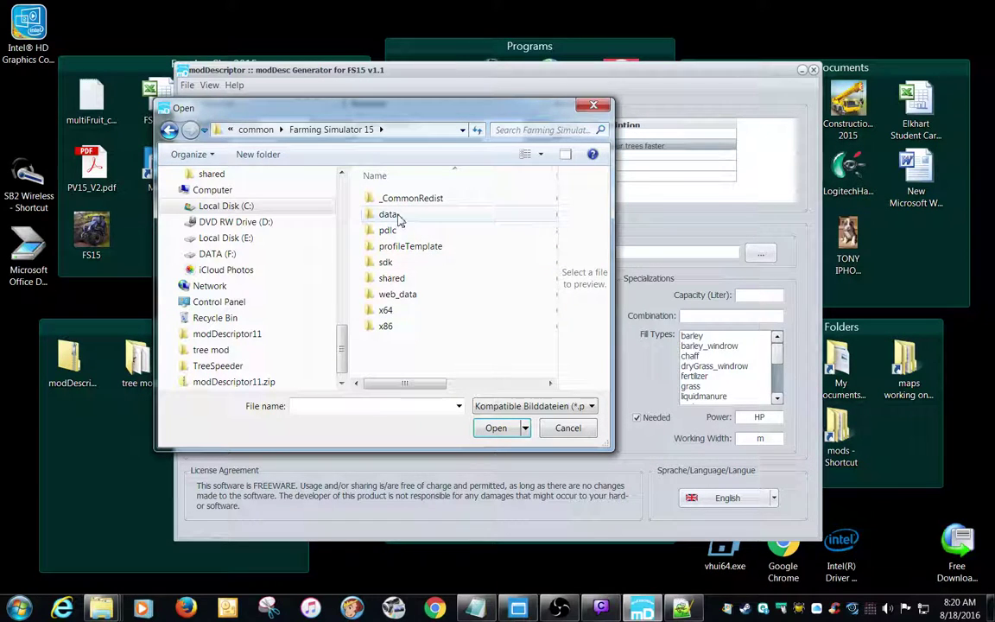
double_click(397, 218)
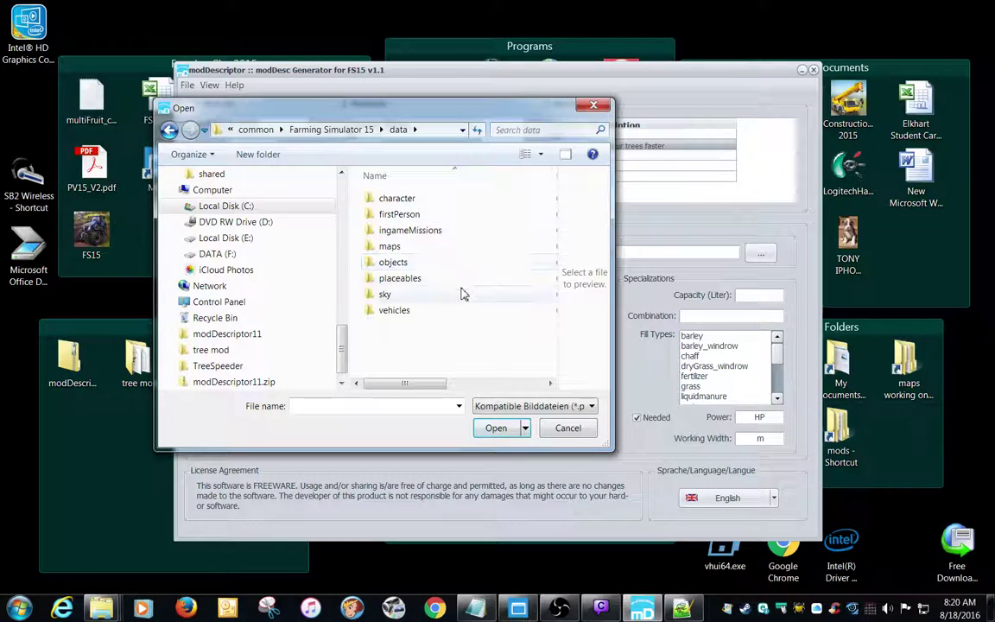
double_click(400, 315)
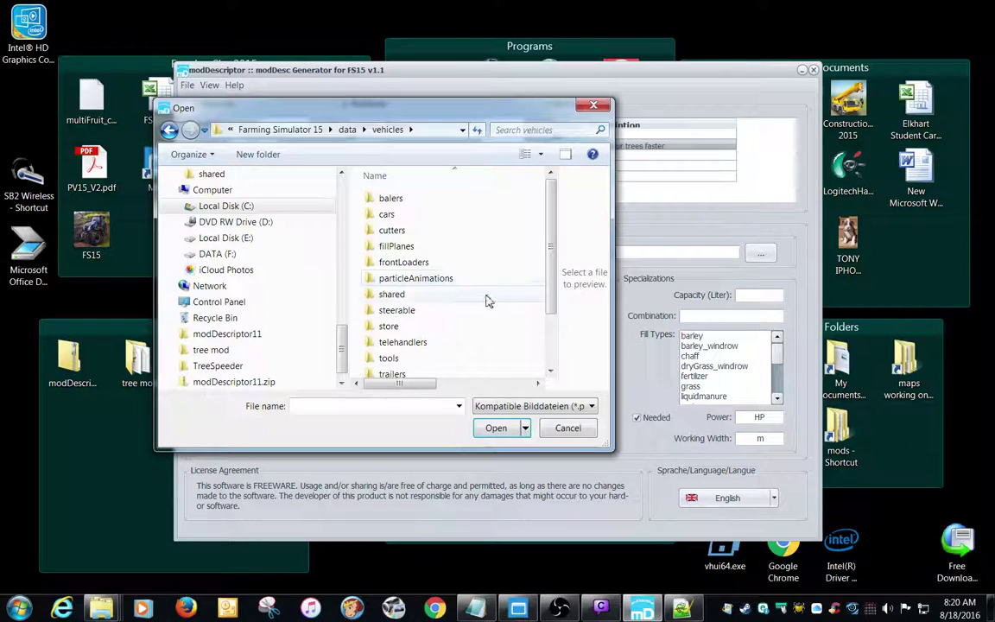
double_click(411, 331)
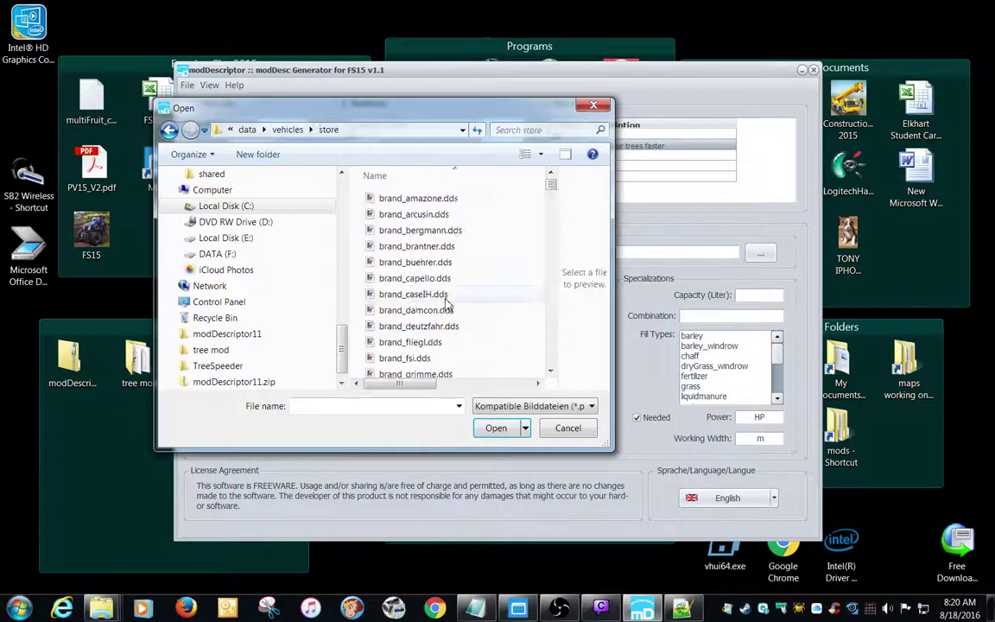
Choose store_damconPL75.dds as the store icon and change its file extension to .png.
key("s")
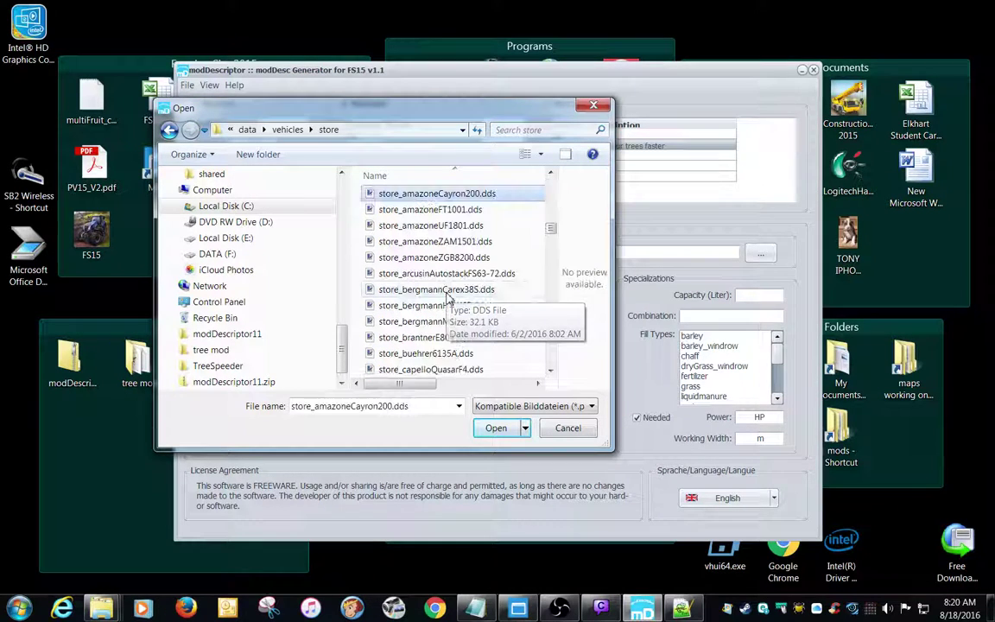
left_click(551, 371)
left_click(551, 372)
left_click_drag(551, 371, 550, 373)
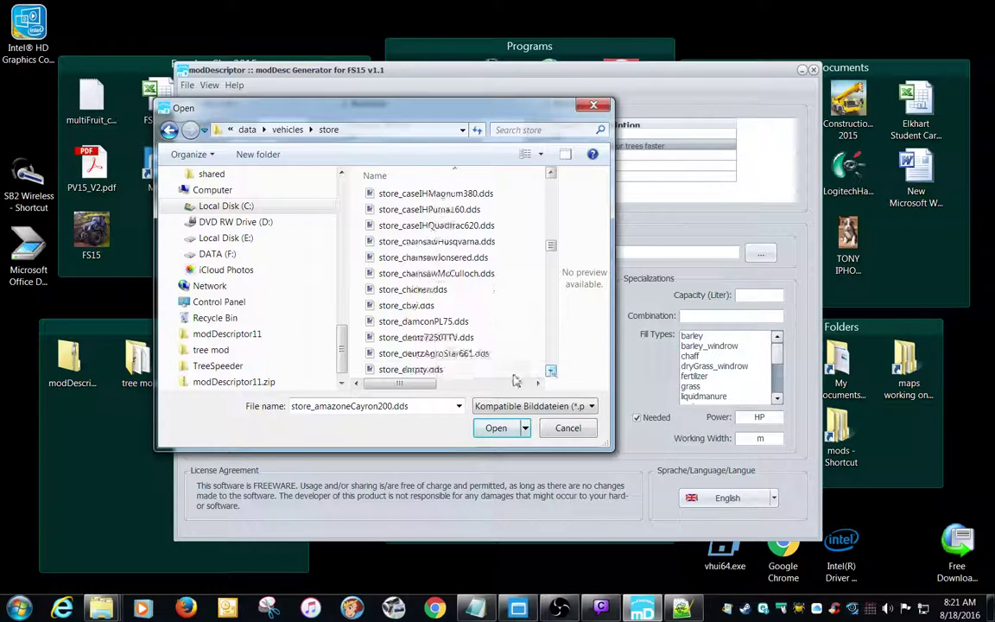
double_click(429, 321)
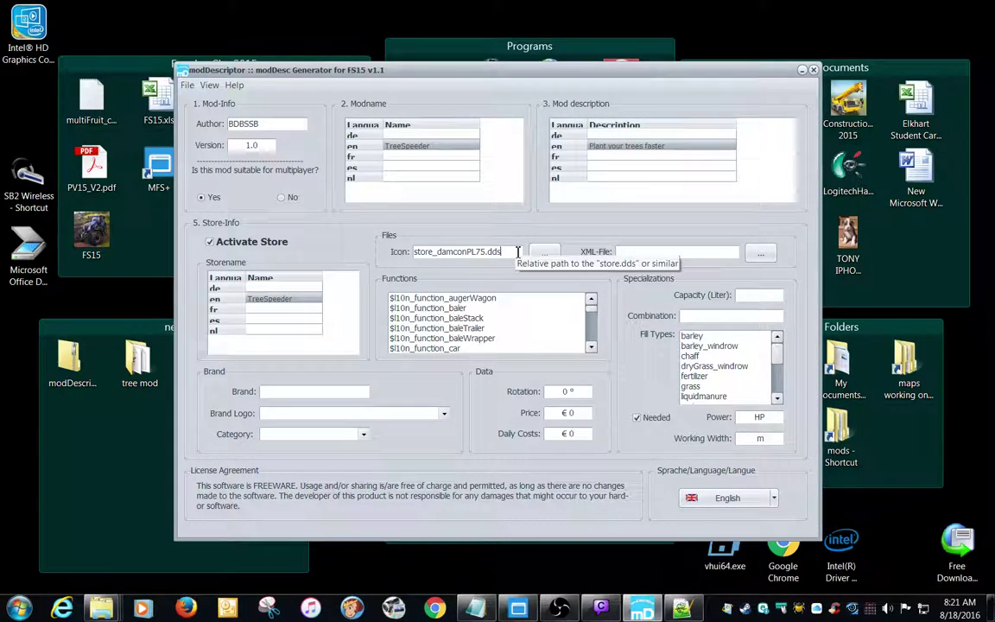
key("BackSpace")
key("BackSpace")
key("BackSpace")
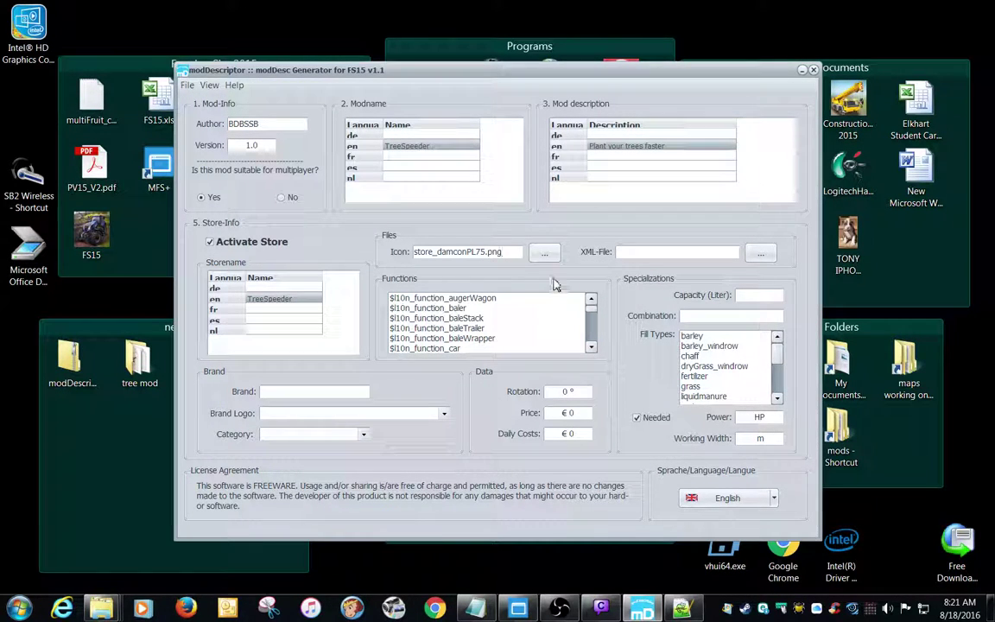
Set the store item's XML file to damconPL75.xml from the FS 2015\1 MFS\test.track\TreeSpeeder folder, reached through the desktop's FS 2015 Backups shortcut.
left_click(762, 259)
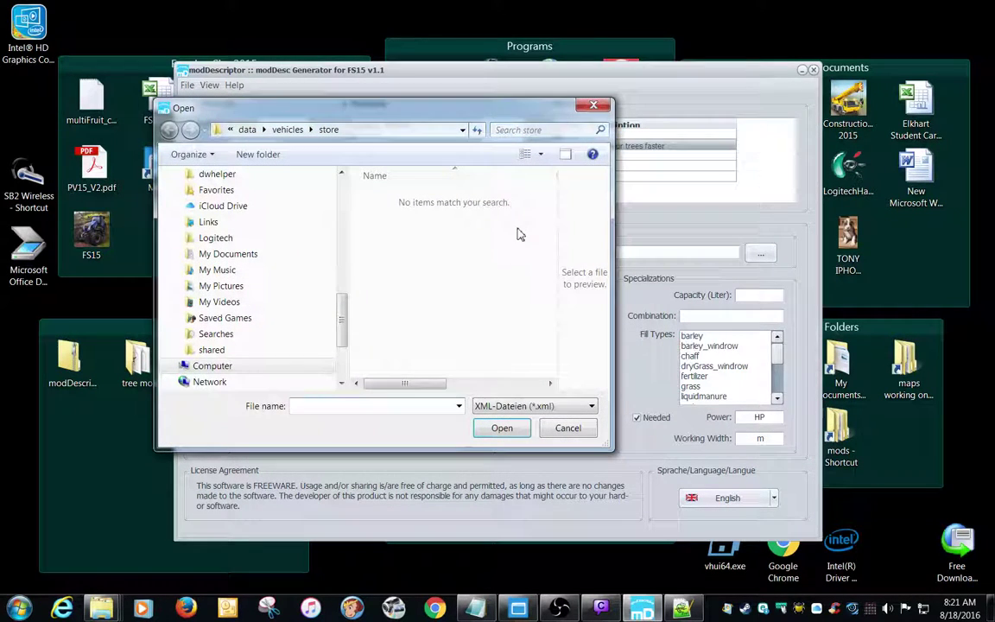
left_click_drag(339, 316, 348, 225)
left_click(211, 304)
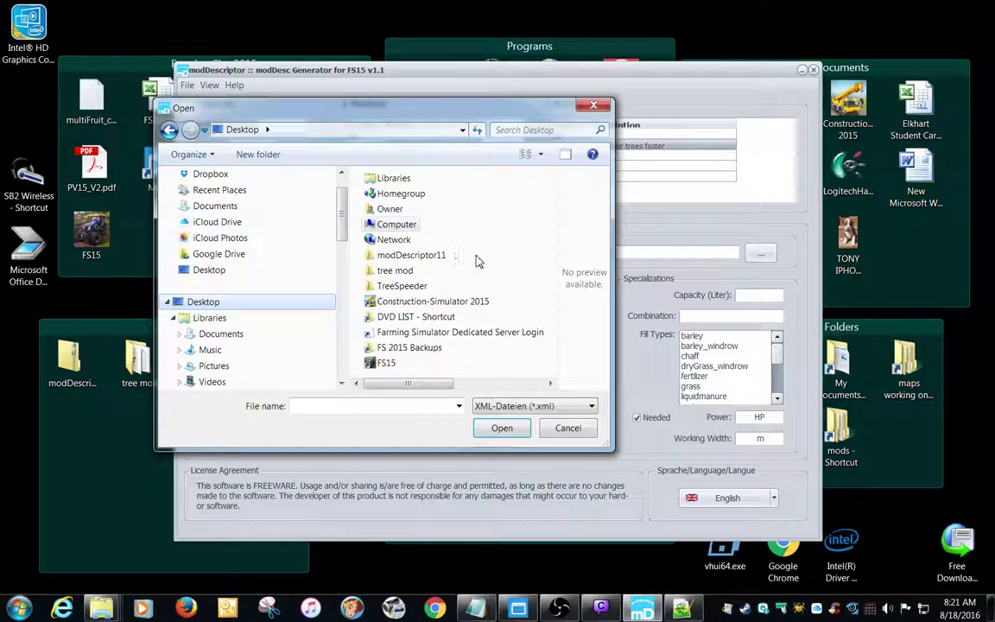
double_click(414, 349)
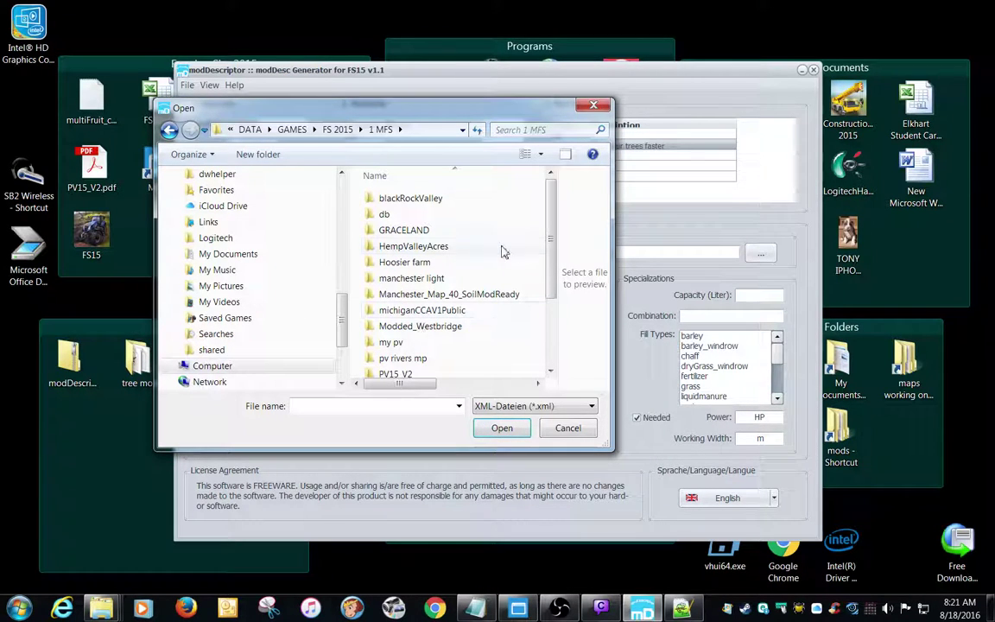
scroll(449, 354, "down", 2)
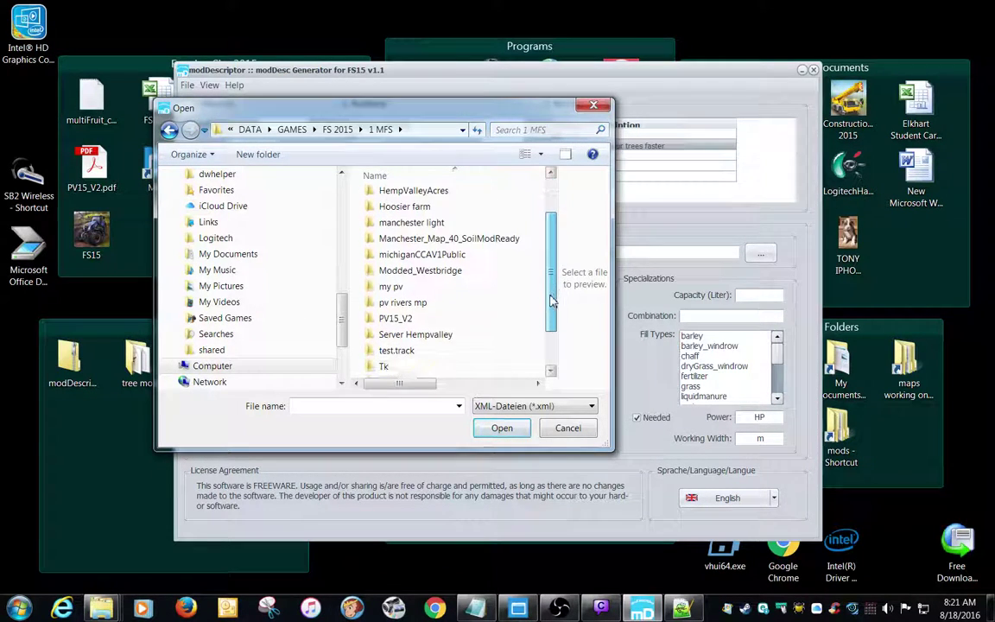
double_click(423, 348)
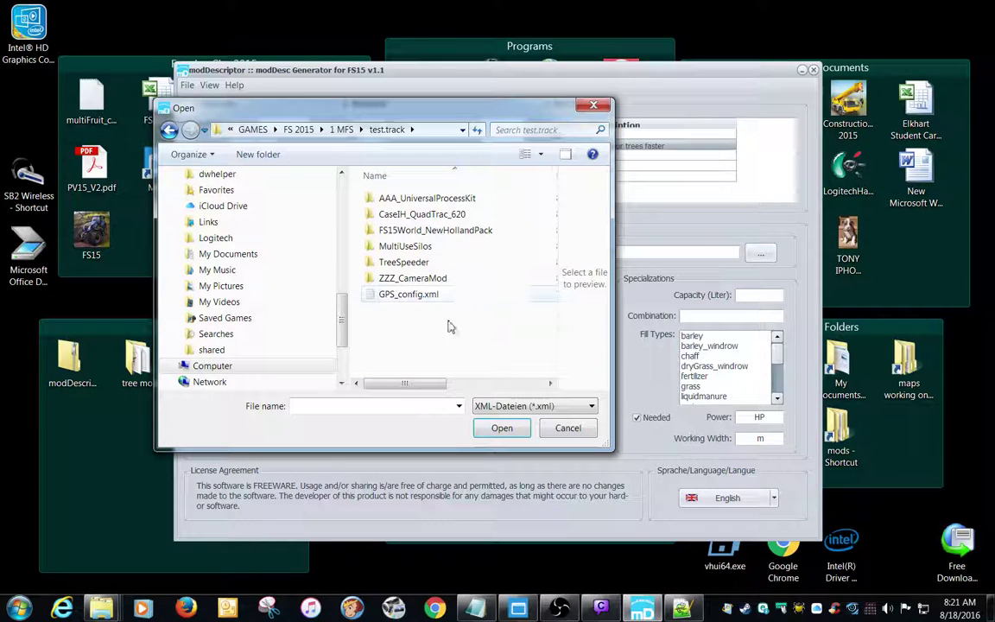
double_click(395, 263)
left_click(384, 198)
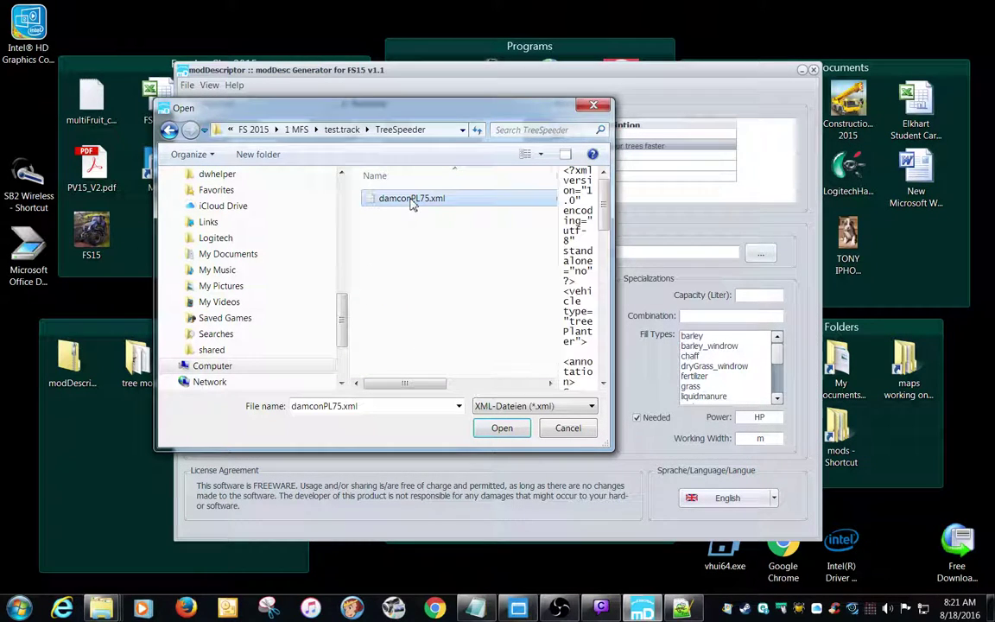
left_click(500, 427)
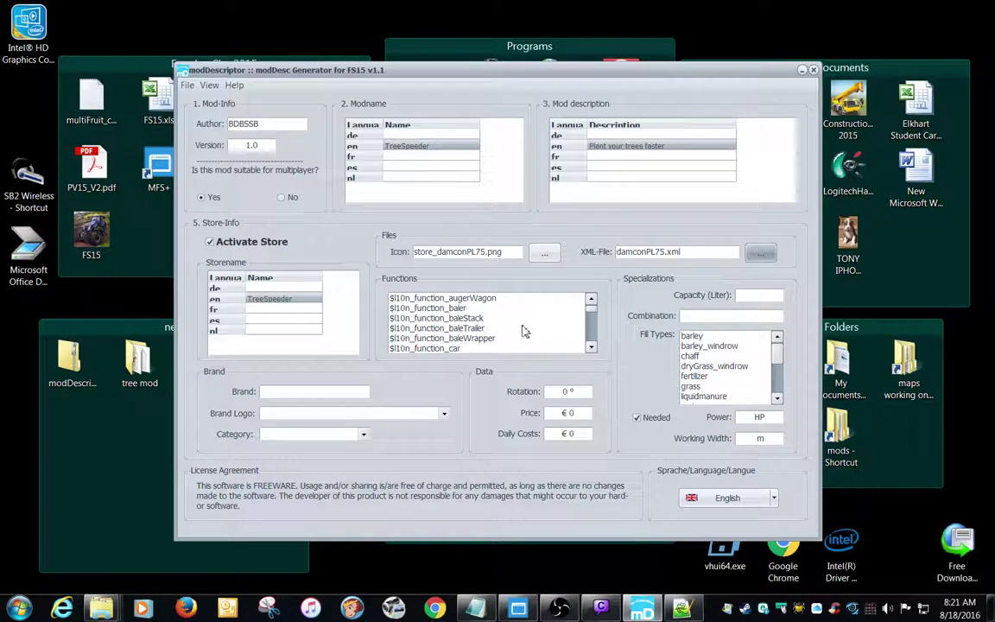
Look through the available functions and fill types for entries that suit a tree planter.
left_click(591, 347)
left_click(590, 347)
left_click(591, 347)
left_click(590, 347)
left_click(590, 347)
left_click(590, 347)
left_click(590, 347)
left_click(590, 347)
left_click(591, 348)
left_click(590, 347)
left_click(591, 347)
left_click(591, 347)
left_click(591, 347)
left_click(590, 347)
left_click(590, 347)
left_click(590, 347)
left_click(591, 347)
left_click(591, 347)
left_click(591, 347)
left_click(591, 347)
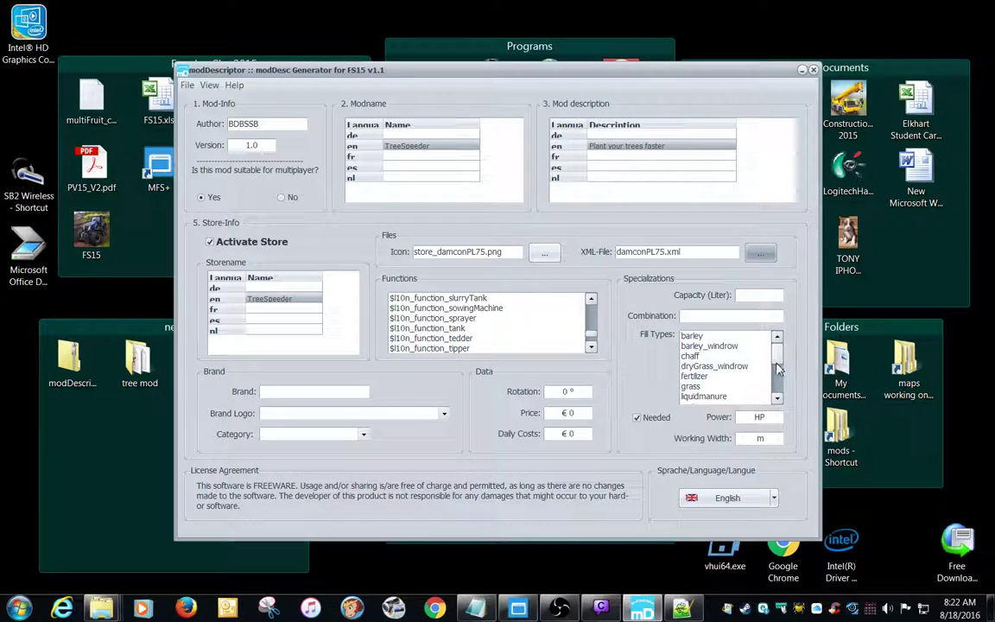
left_click_drag(775, 361, 777, 388)
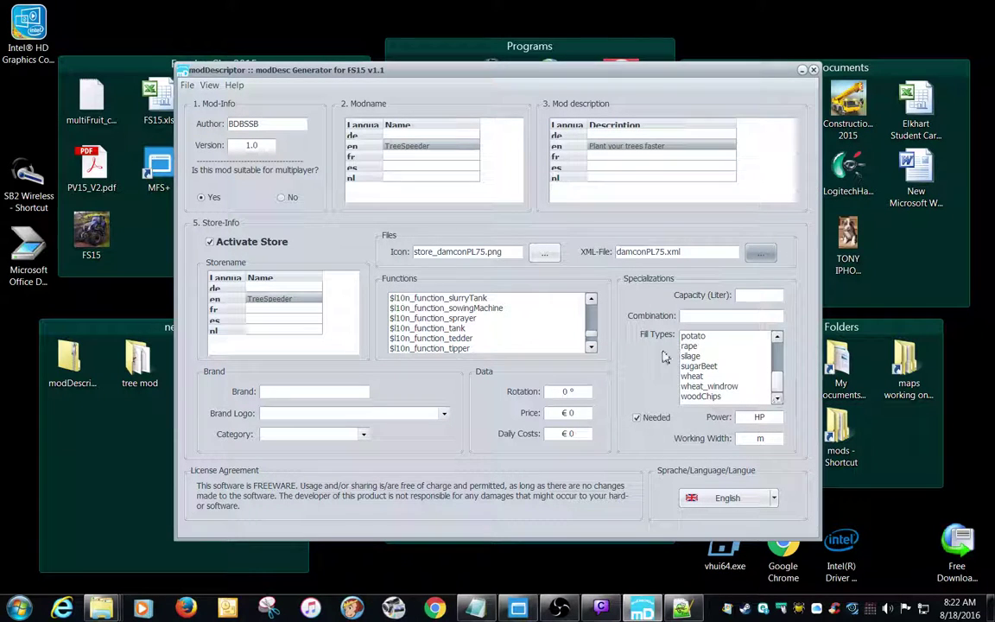
Open specsAndFunctions.txt from the mods folder's sdk subfolder, examine the available specs and functions, and close it.
double_click(857, 462)
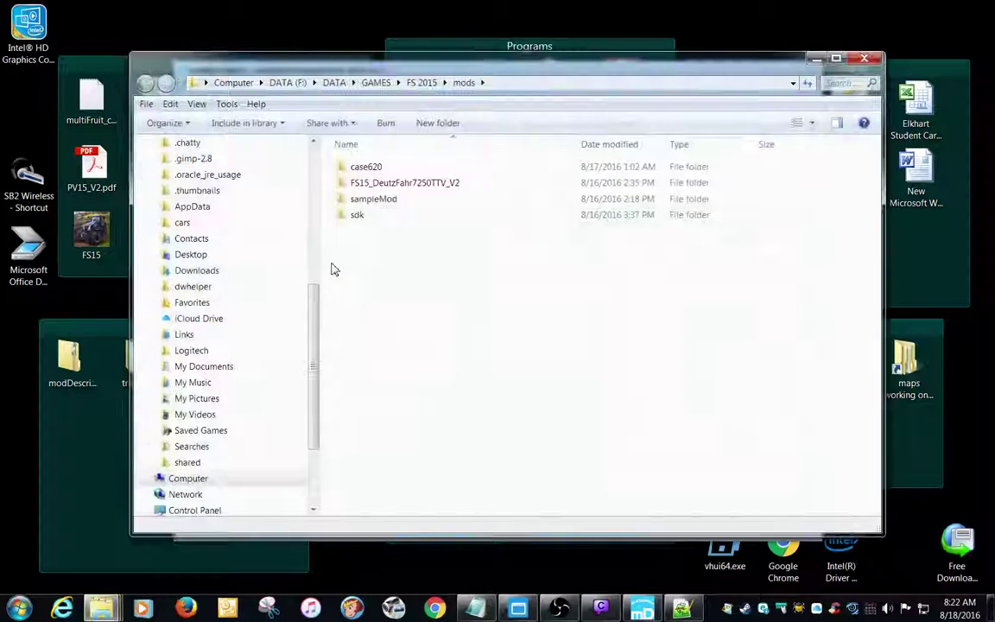
double_click(384, 203)
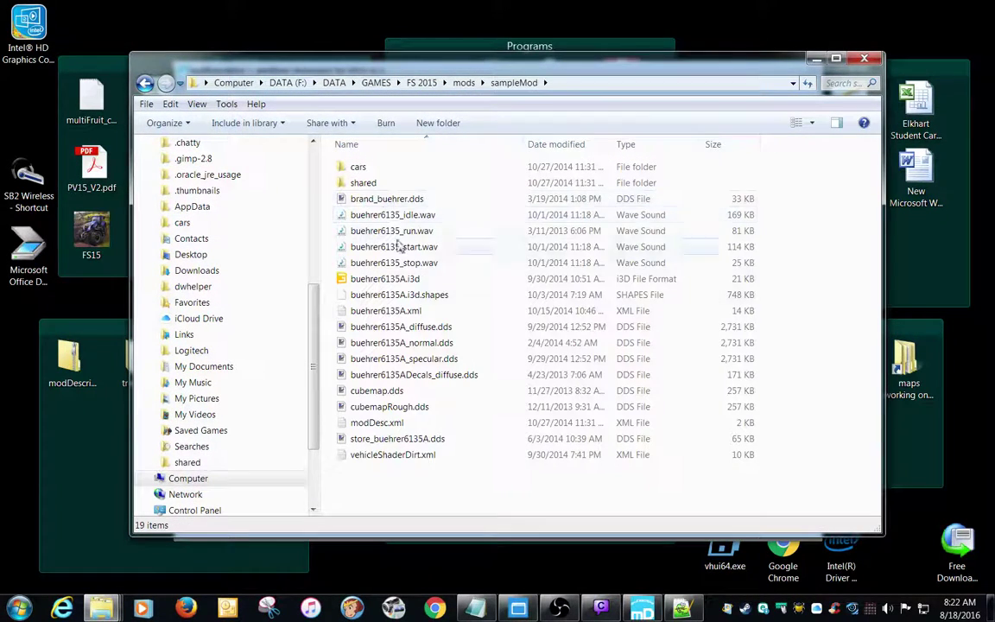
left_click(145, 83)
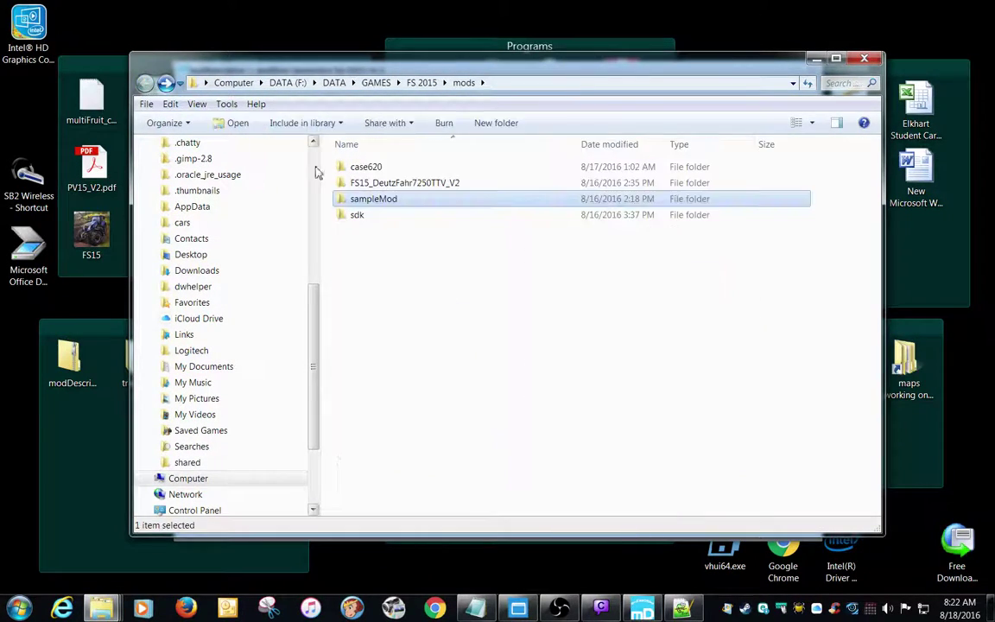
double_click(361, 214)
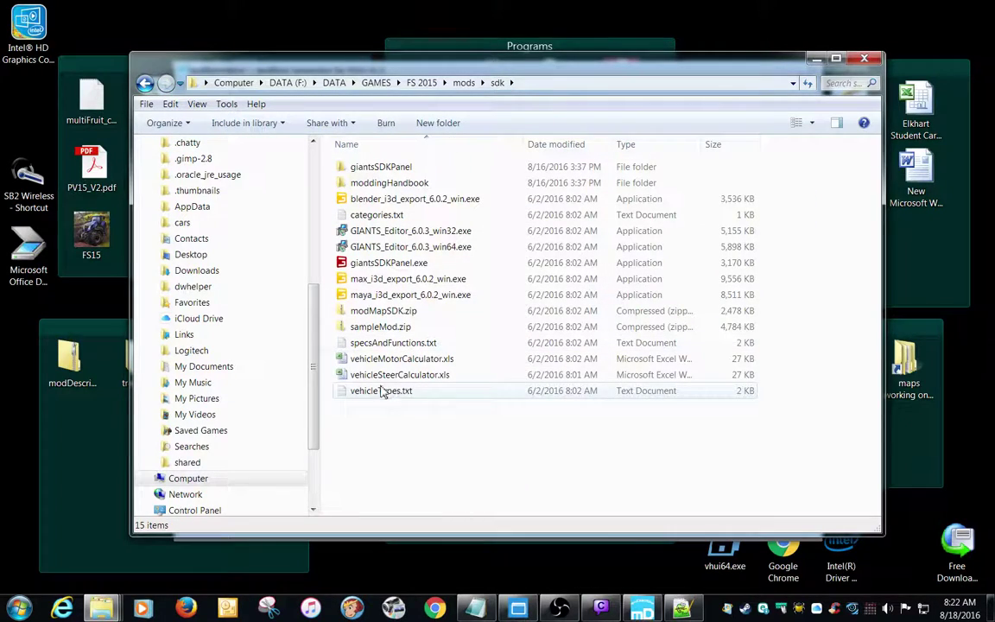
double_click(374, 344)
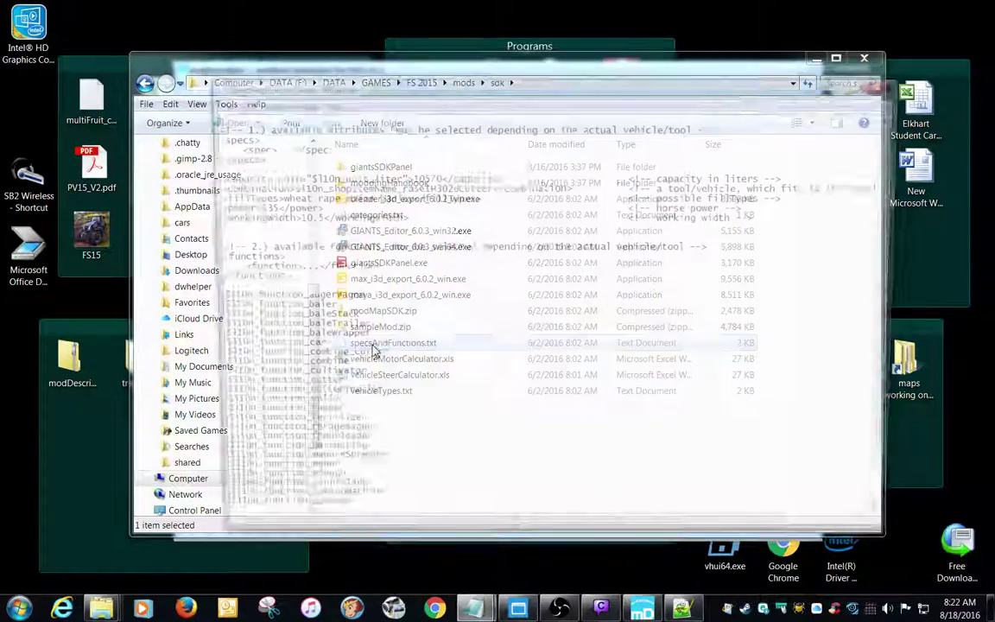
scroll(367, 381, "down", 3)
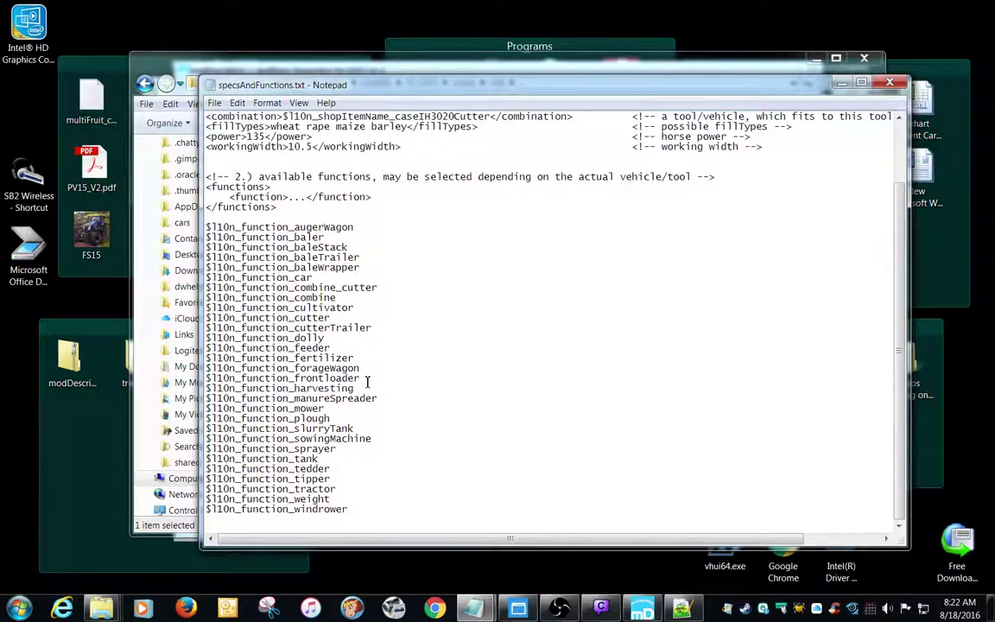
scroll(366, 381, "up", 2)
scroll(367, 380, "down", 2)
left_click(888, 83)
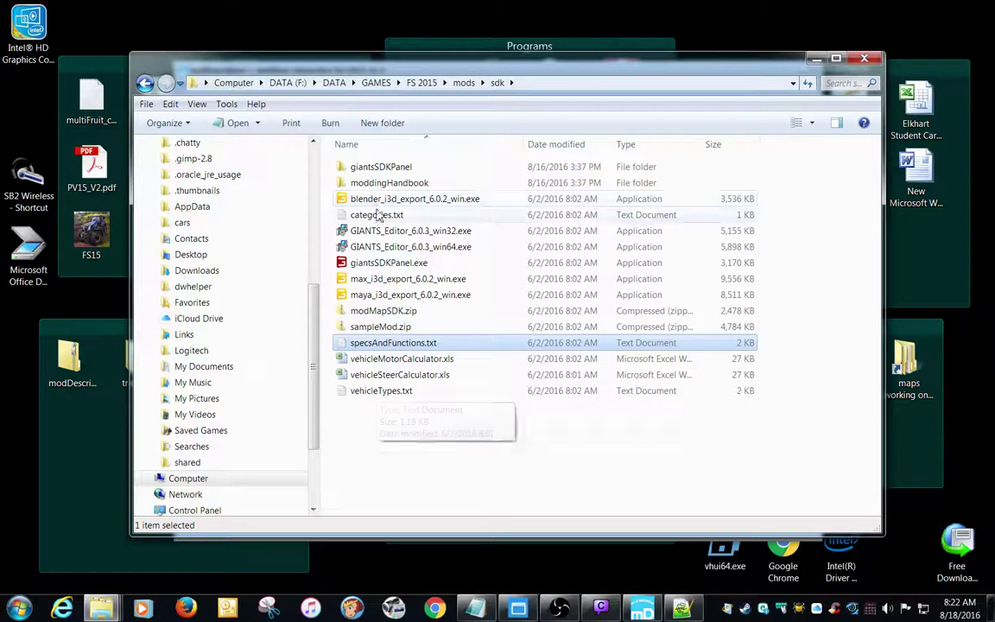
Examine categories.txt and vehicleTypes.txt from the sdk folder for the listed categories and vehicle types, then return to modDescriptor.
double_click(377, 214)
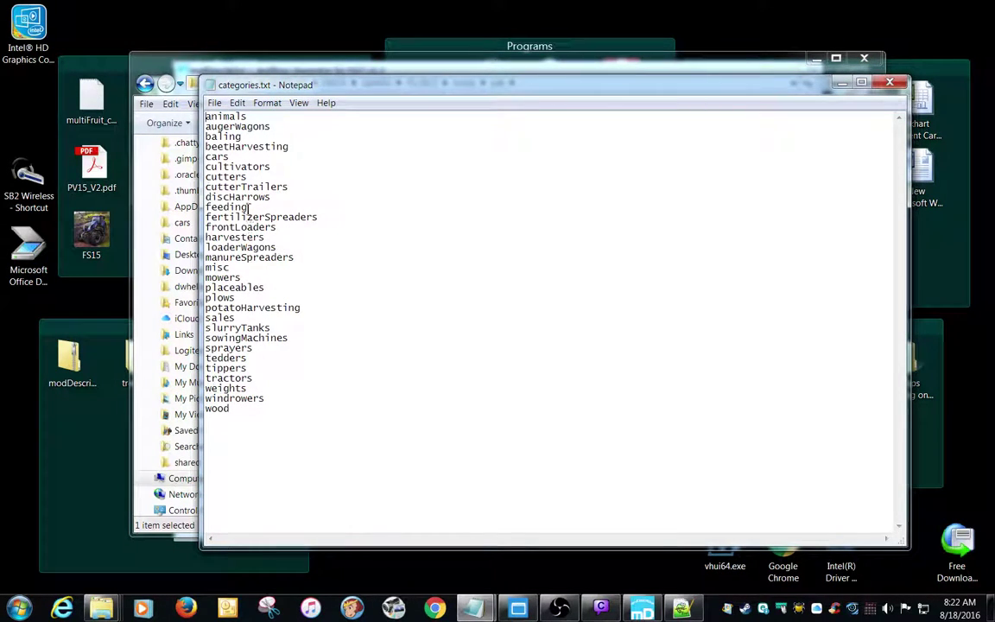
left_click(891, 84)
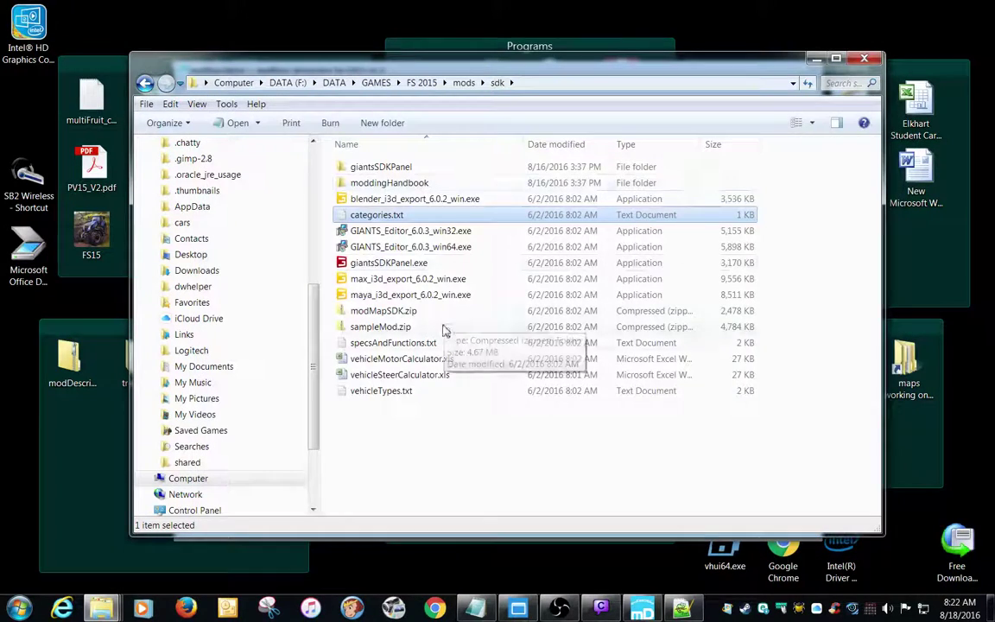
left_click(385, 393)
double_click(385, 398)
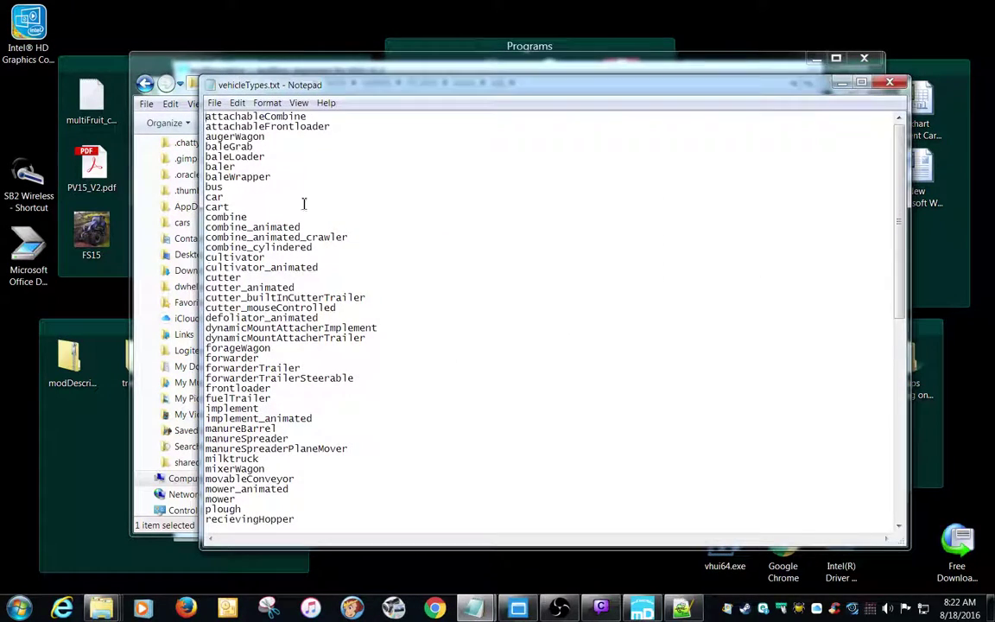
scroll(303, 383, "down", 4)
scroll(303, 383, "down", 6)
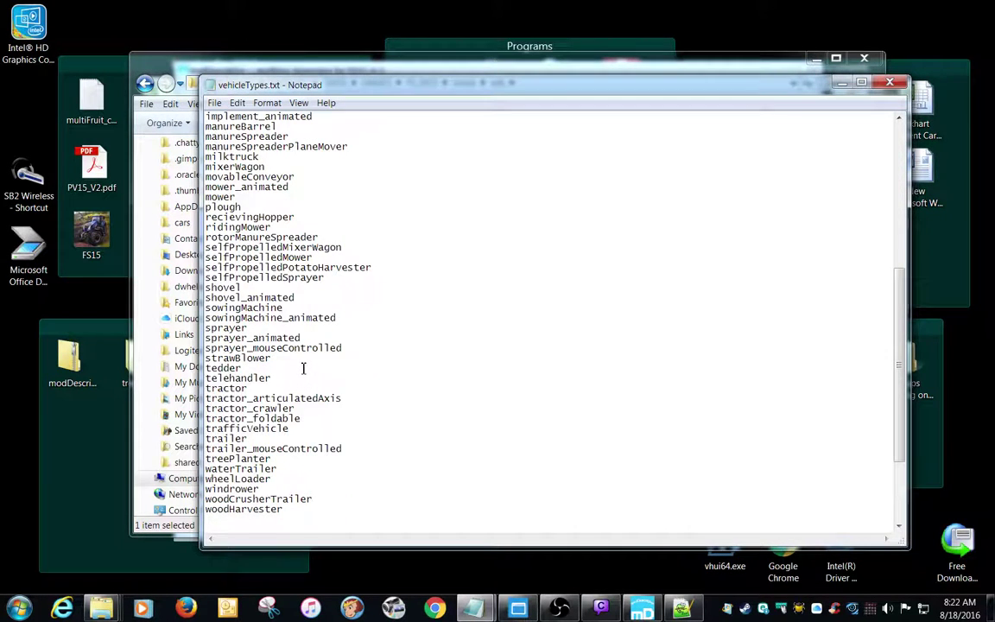
scroll(303, 377, "up", 10)
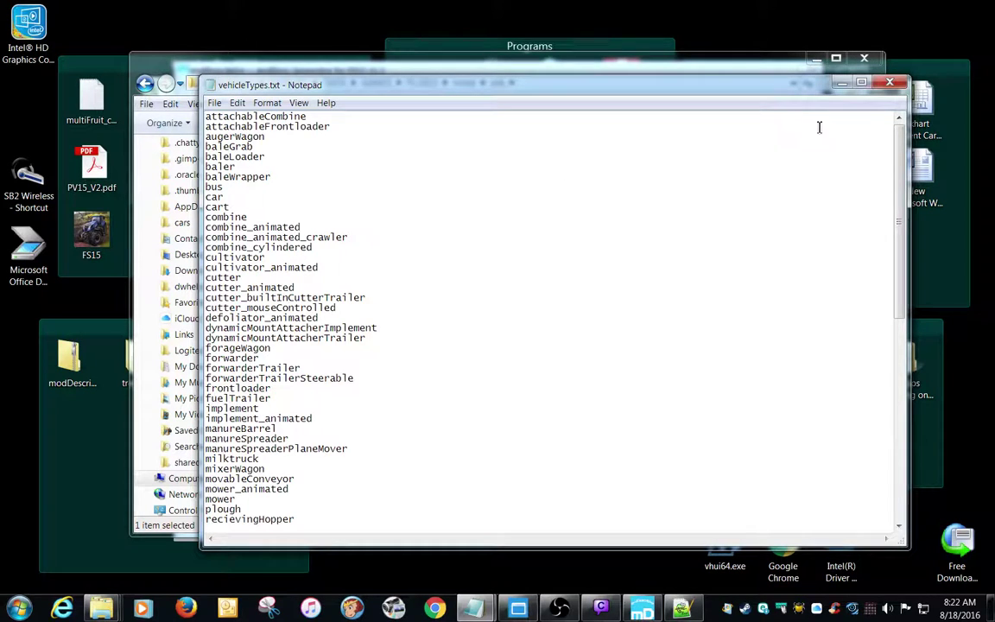
left_click(895, 85)
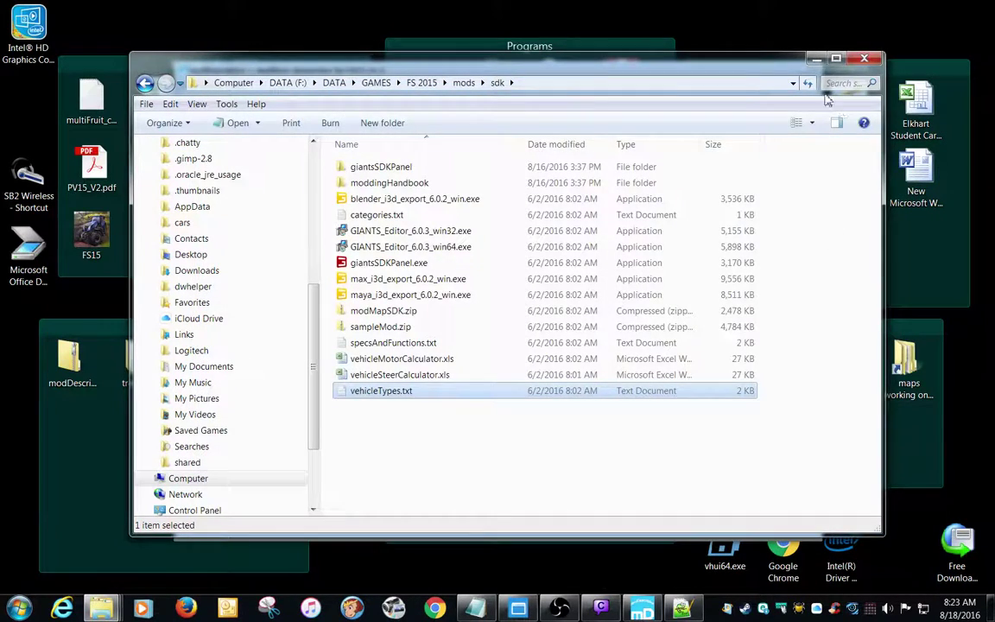
left_click(817, 59)
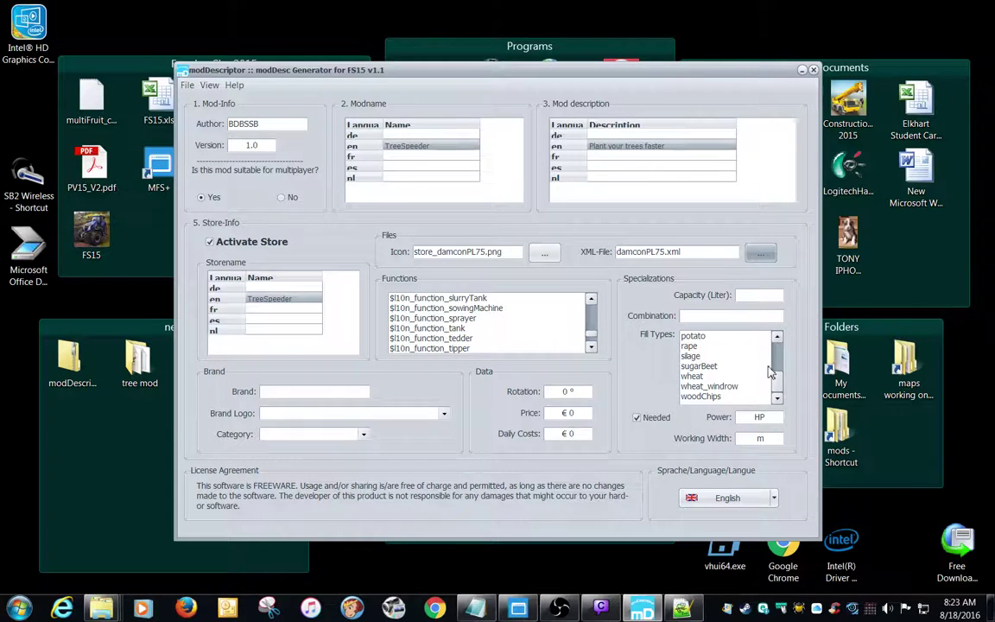
Check the end of the fill types list and open the editor for adding non-standard fill types.
mouse_move(782, 383)
left_mouse_down()
mouse_move(776, 353)
mouse_move(779, 390)
left_mouse_up()
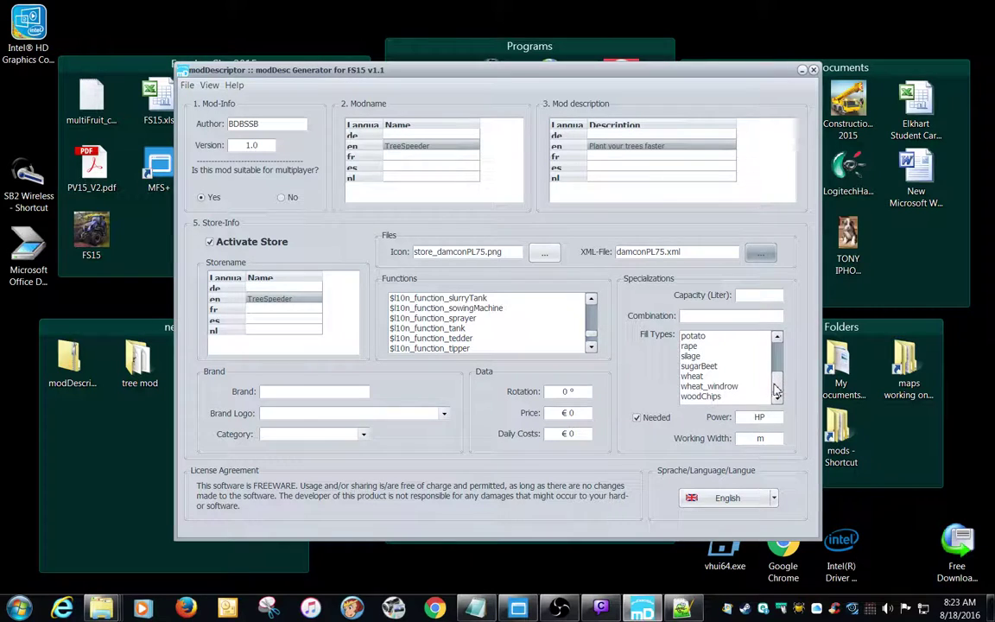
left_click(209, 88)
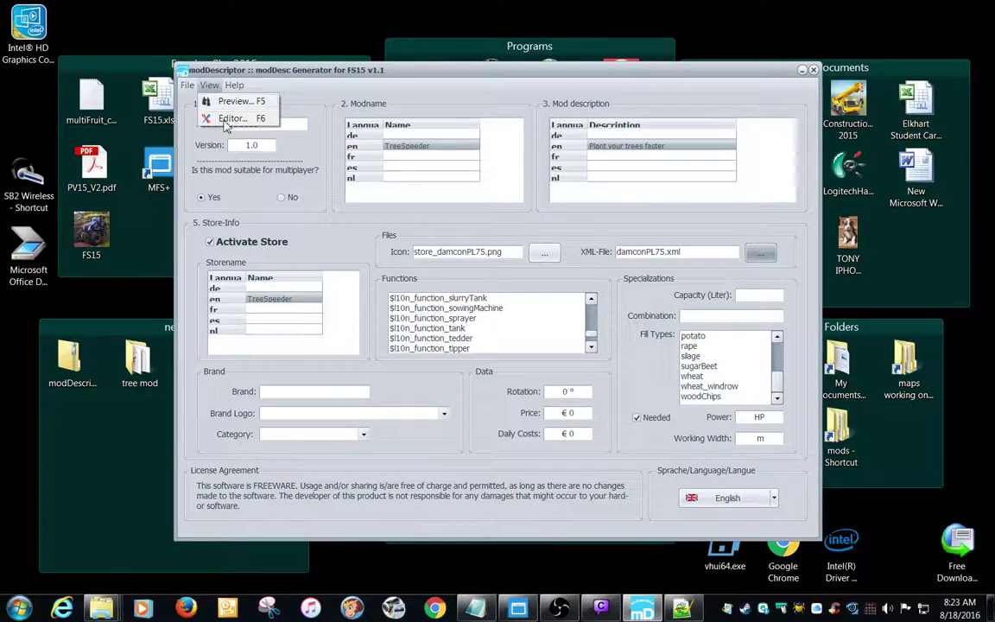
left_click(229, 119)
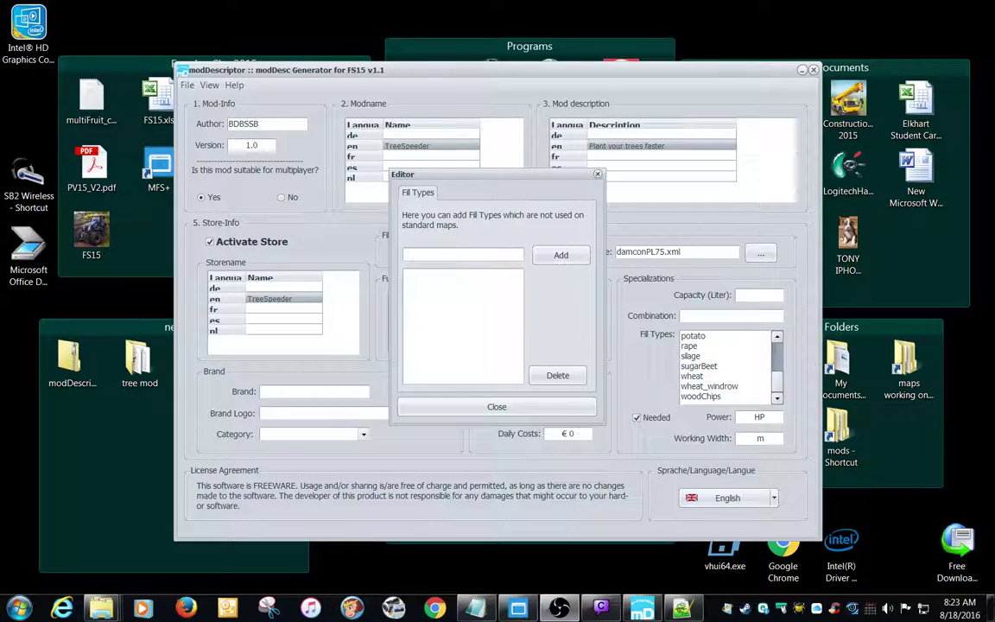
Open modDesc.xml from the desktop's tree mod folder in Notepad++ and copy the fill type name treeSaplings.
double_click(138, 355)
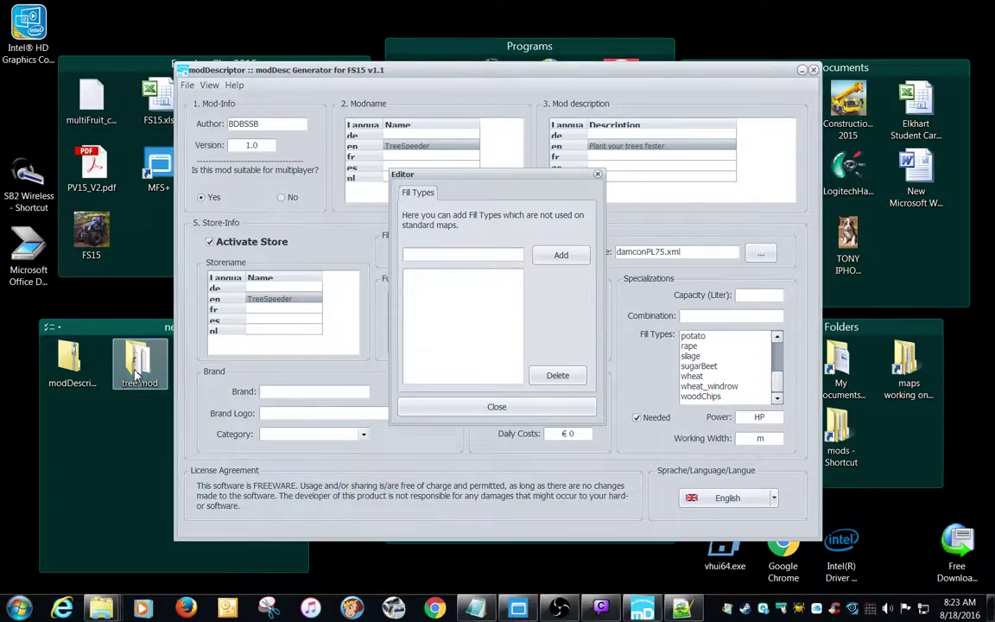
double_click(408, 360)
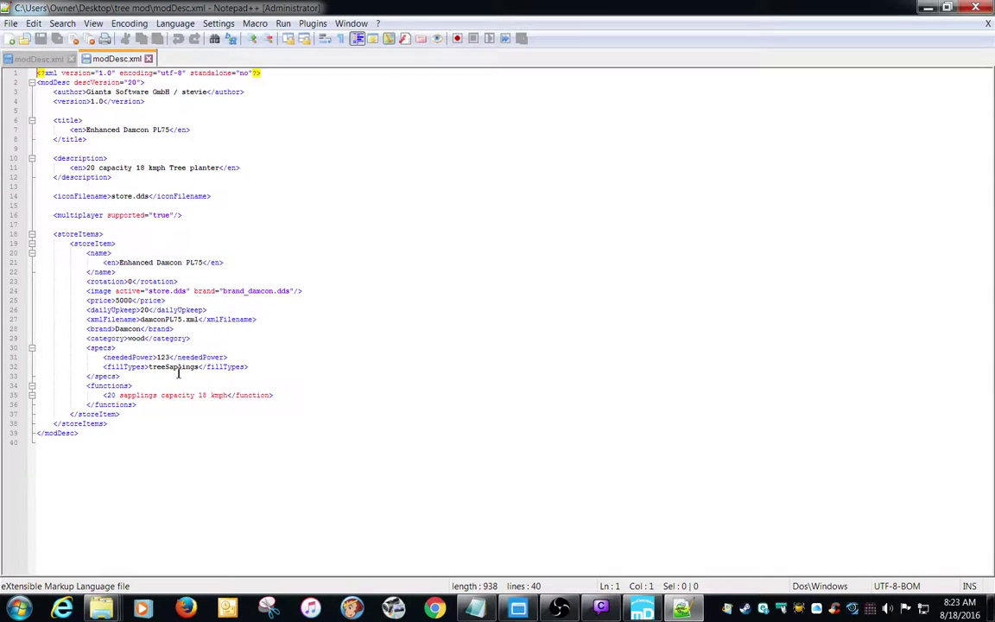
double_click(177, 372)
right_click(176, 369)
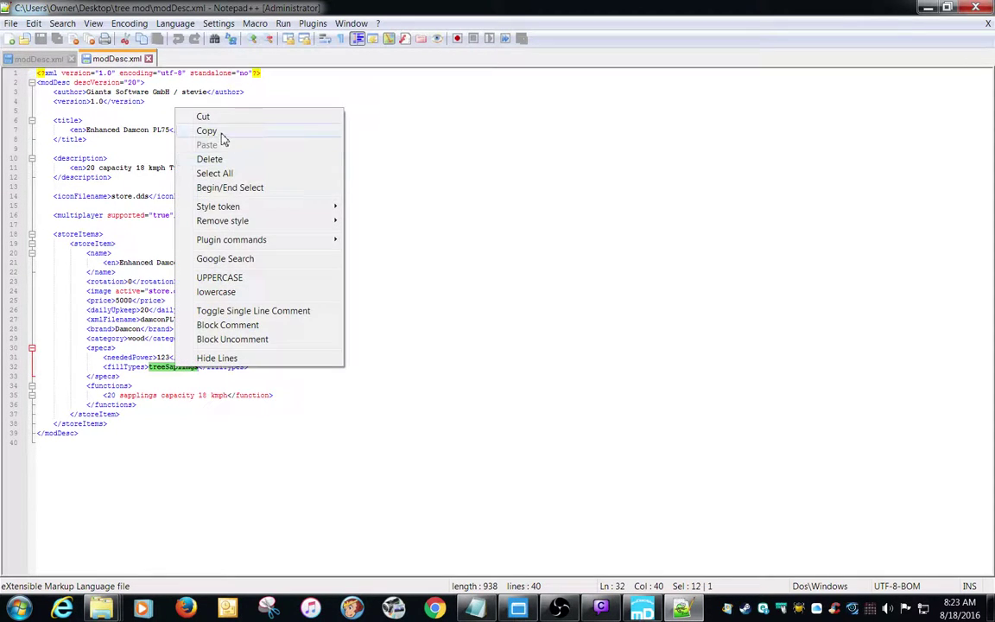
left_click(221, 134)
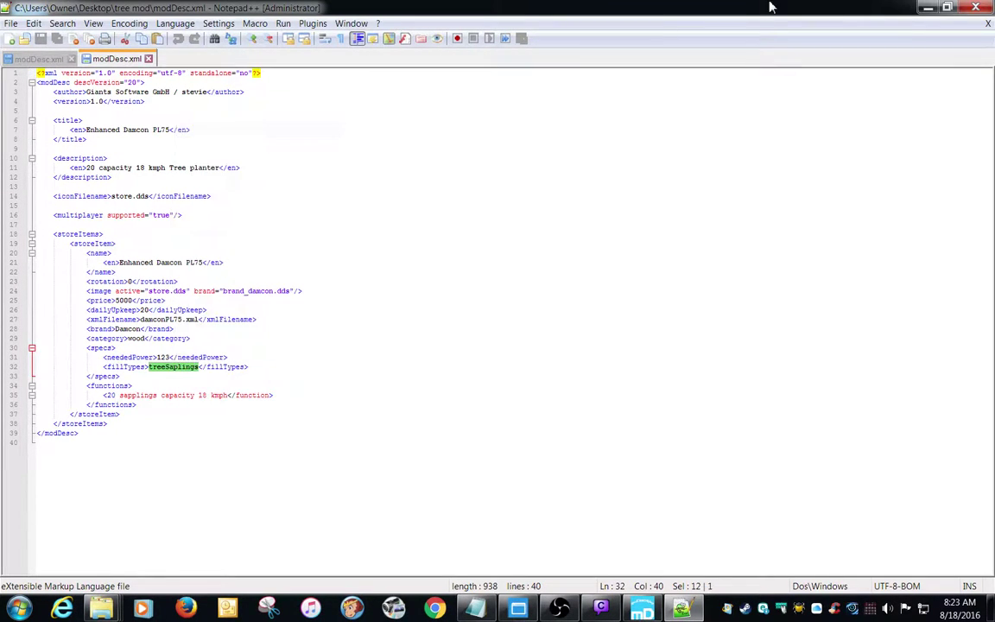
Close both modDesc.xml files and Notepad++, and clear the tree mod folder window from view to return to modDescriptor.
left_click(148, 59)
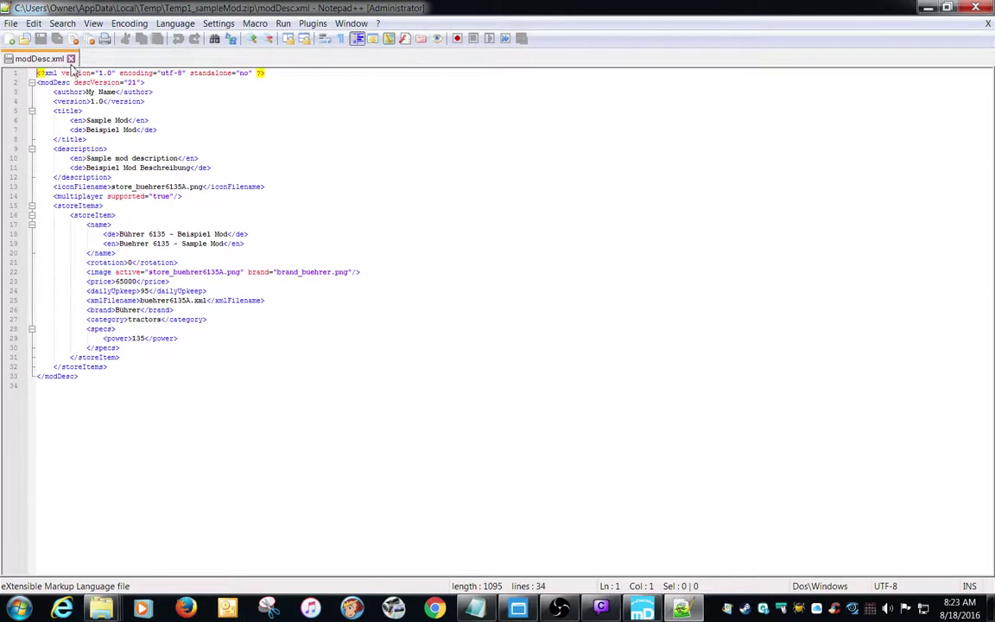
left_click(71, 58)
left_click(975, 7)
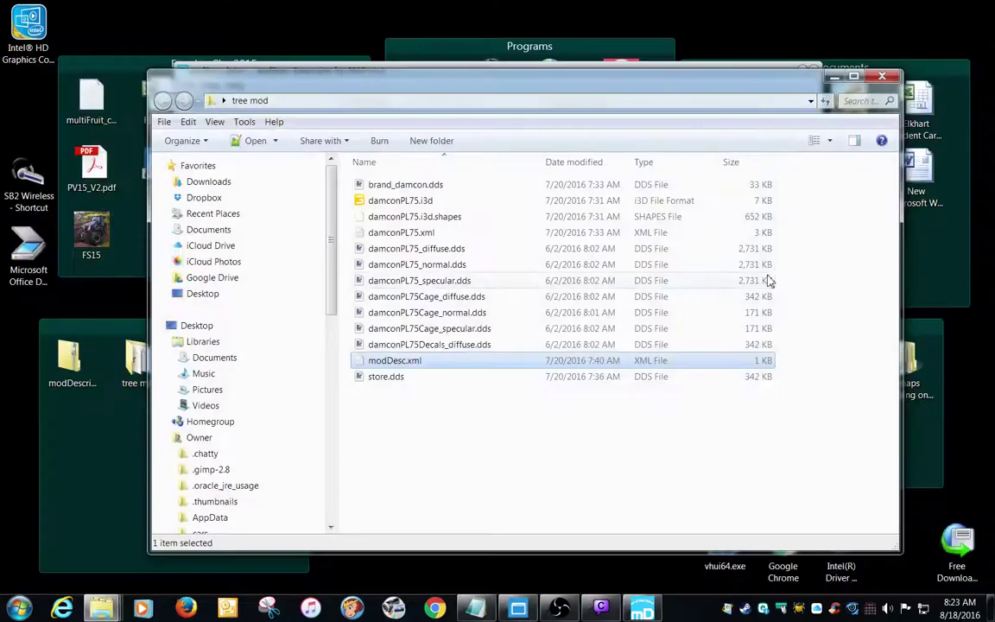
left_click(834, 76)
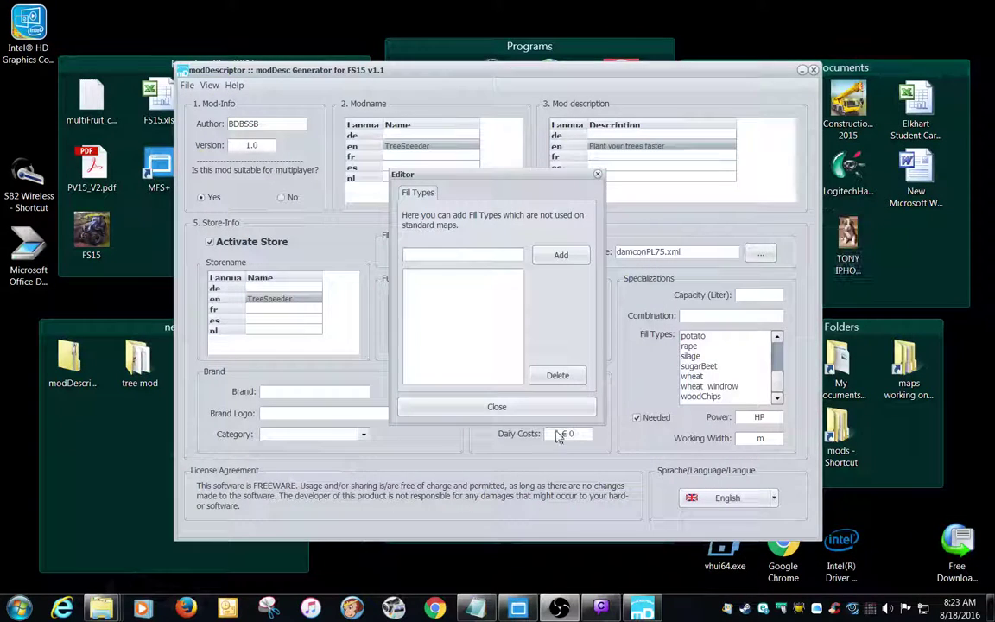
Add the copied treeSaplings name as a custom fill type in the fill type editor.
left_click(470, 258)
key("ctrl+v")
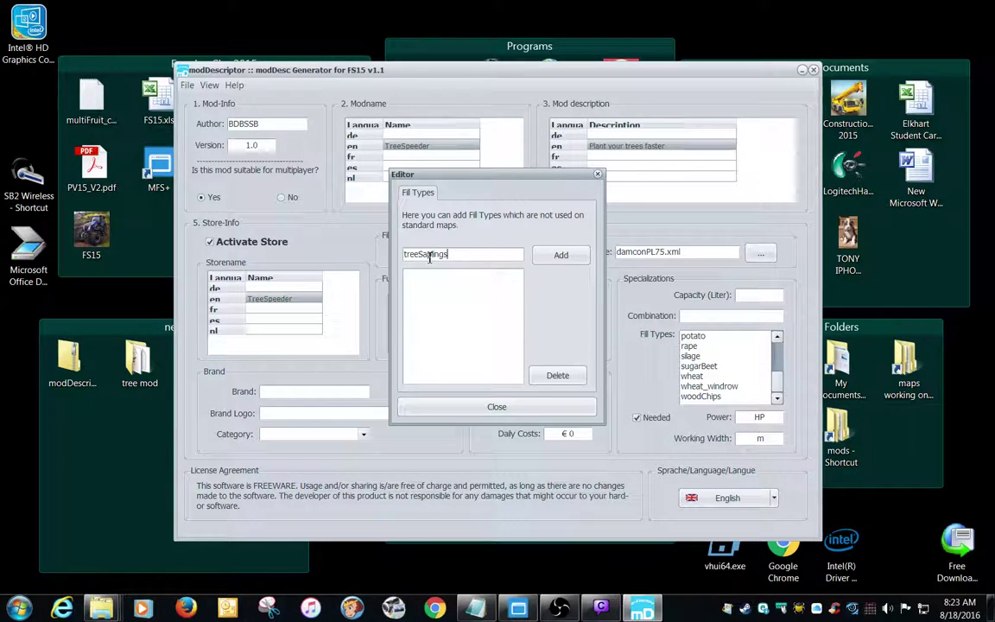
left_click(561, 255)
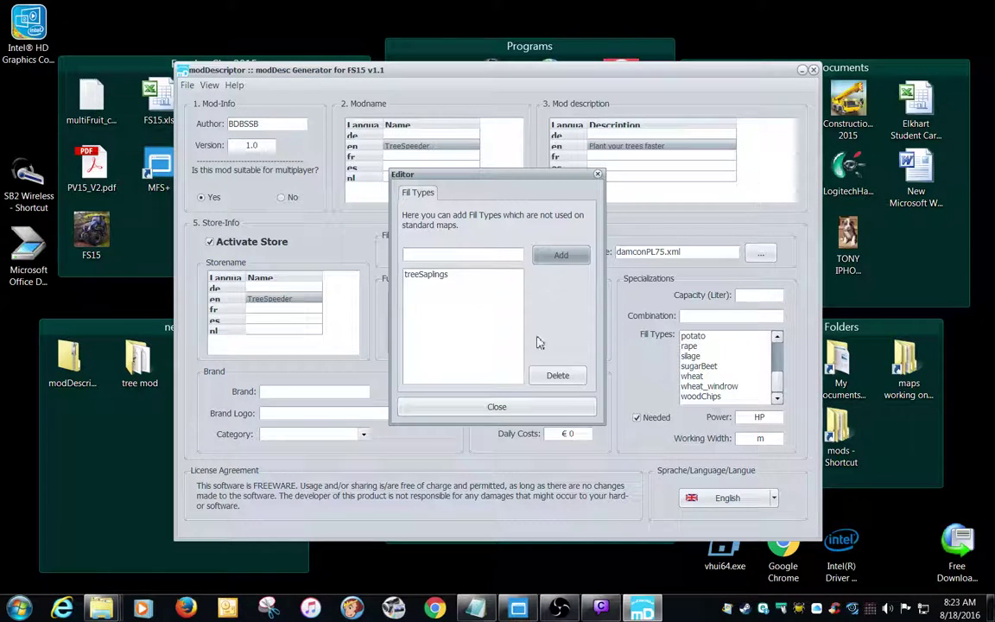
Close the fill type editor and select treeSaplings as the mod's fill type.
left_click(479, 277)
left_click(497, 406)
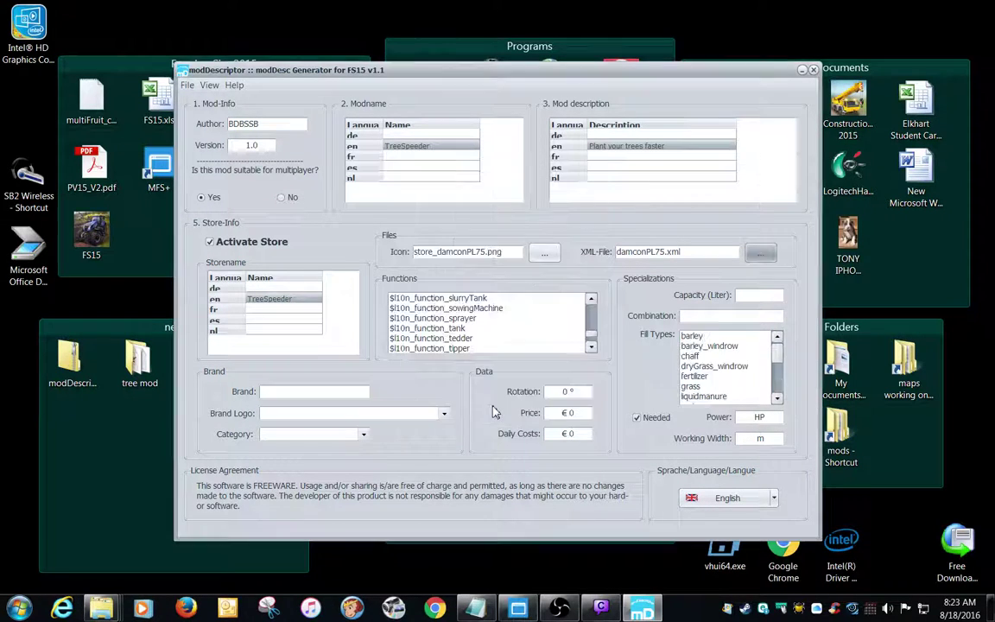
scroll(776, 363, "down", 5)
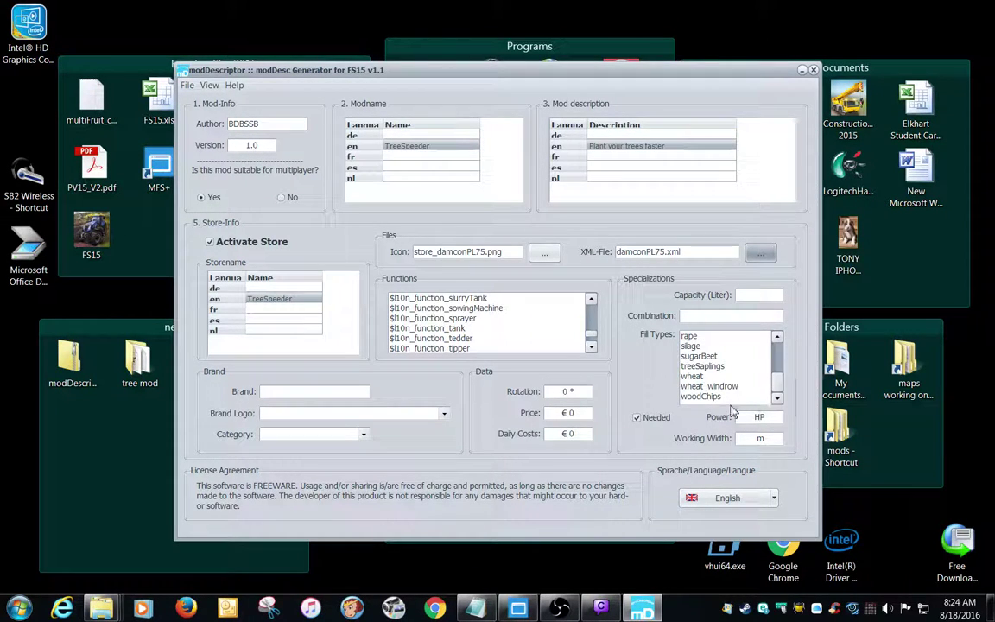
left_click(707, 367)
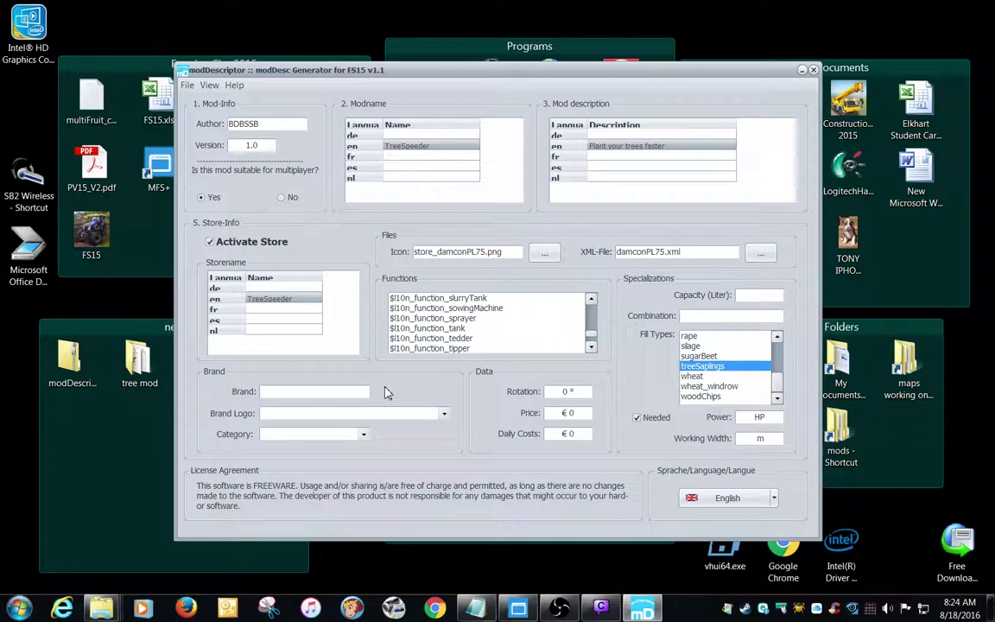
Set the brand to Damcon and change the brand logo path to $data/vehicles/store/brand_damcon.png.
type("Damcon")
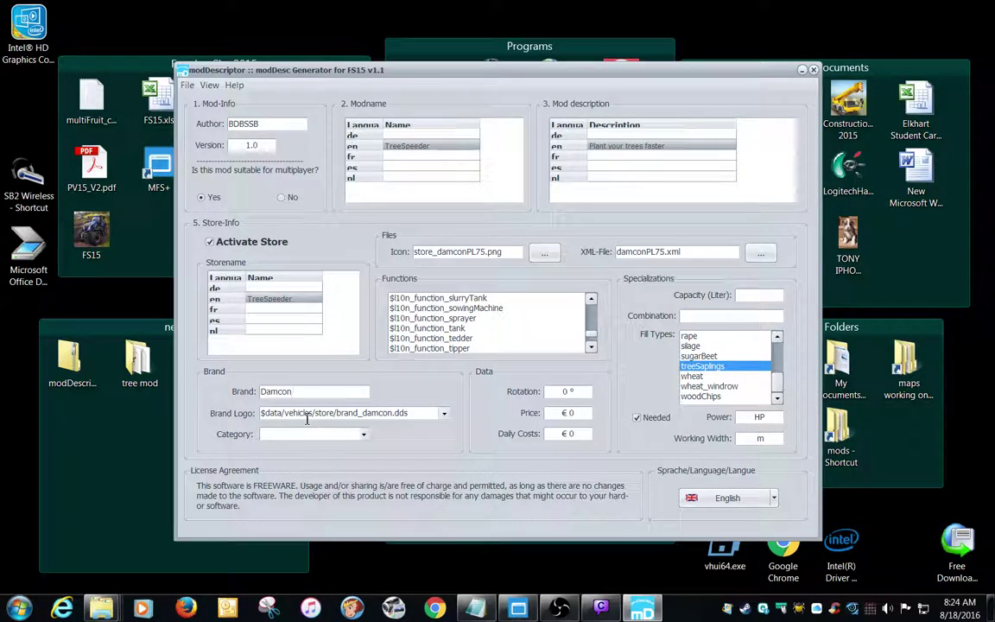
left_click(419, 414)
left_click(419, 413)
key("BackSpace")
key("BackSpace")
key("BackSpace")
Set the store category to wood.
left_click(363, 434)
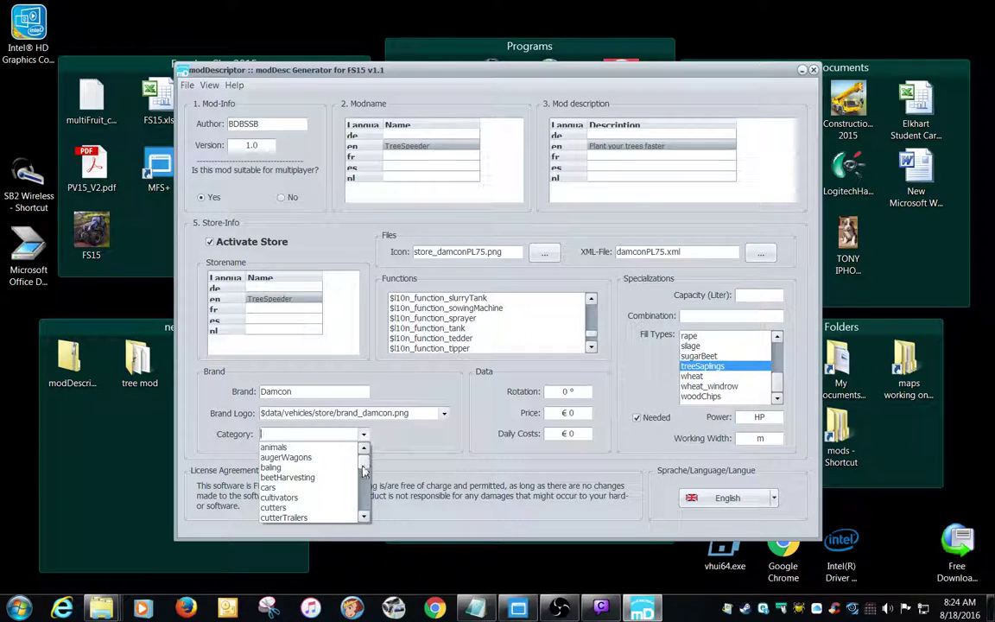
left_click_drag(364, 457, 363, 514)
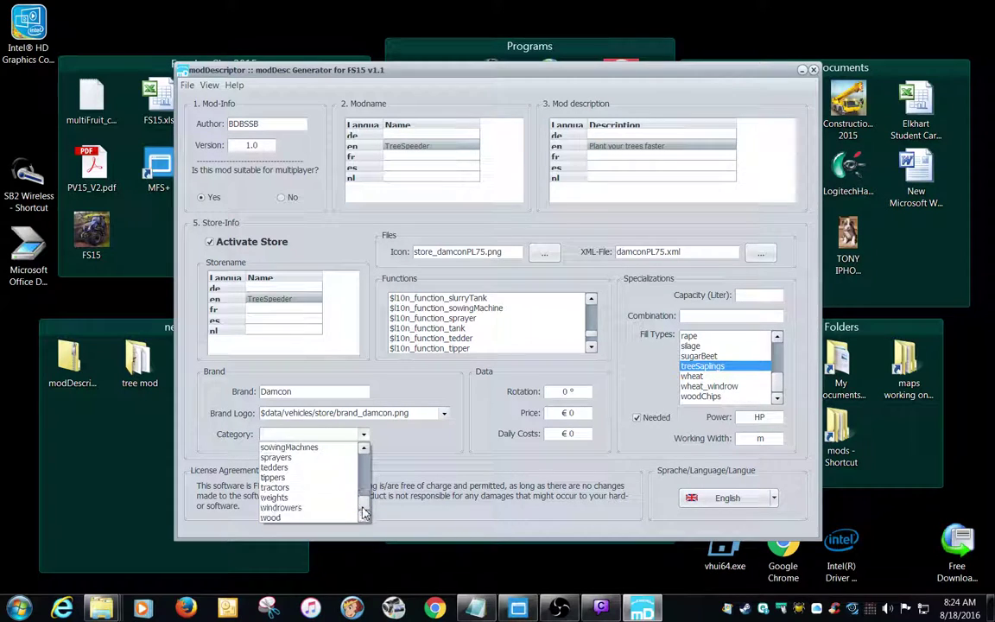
left_click(297, 516)
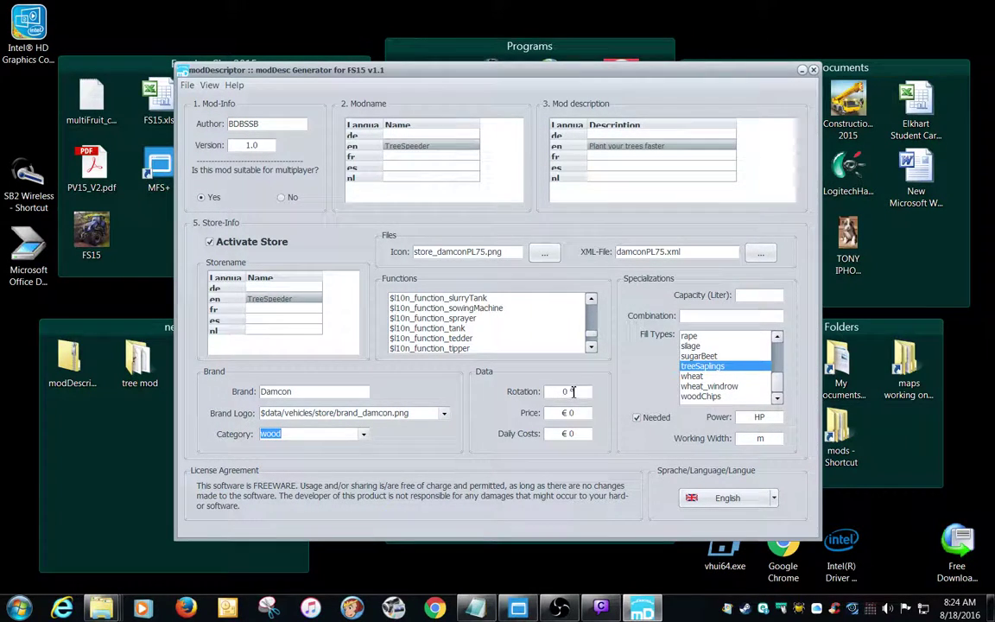
Set the price to €10000, daily costs to €15, needed power to 20 HP and working width to 8 m.
left_click(568, 413)
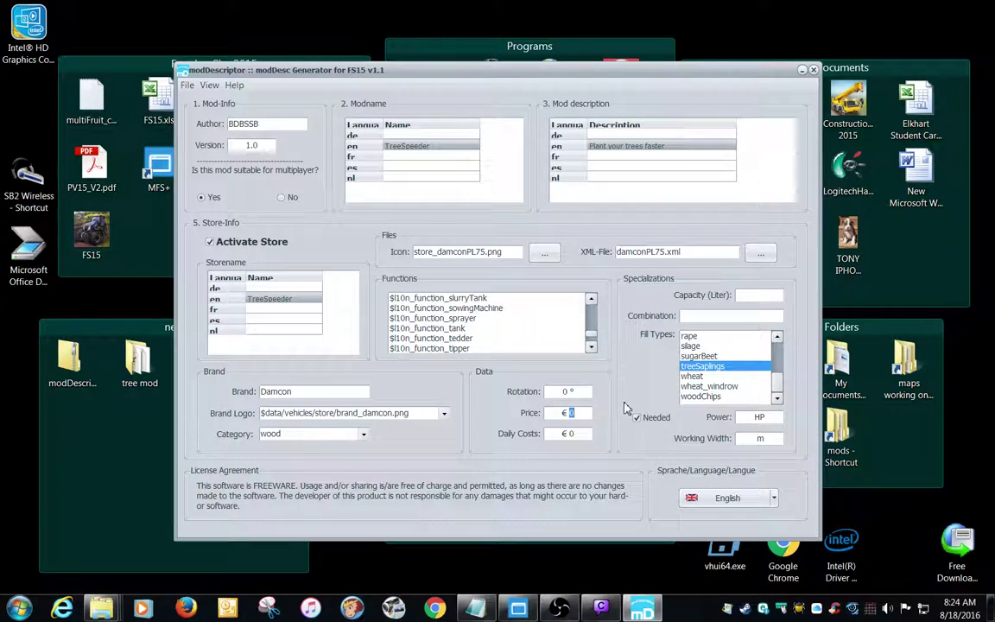
type("100000")
left_click(578, 412)
key("BackSpace")
key("BackSpace")
type("0")
left_click(580, 434)
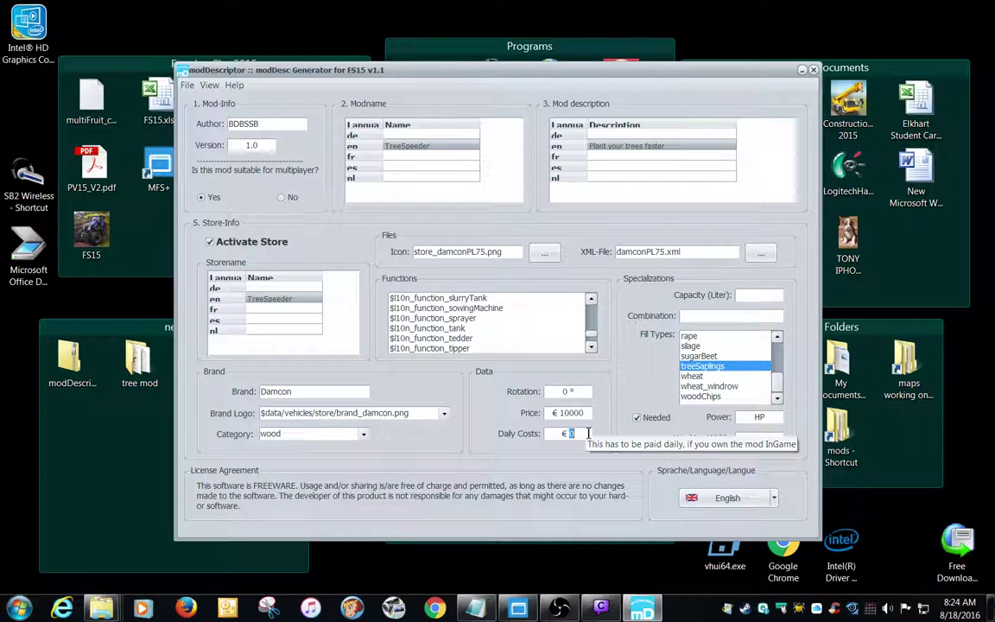
type("15")
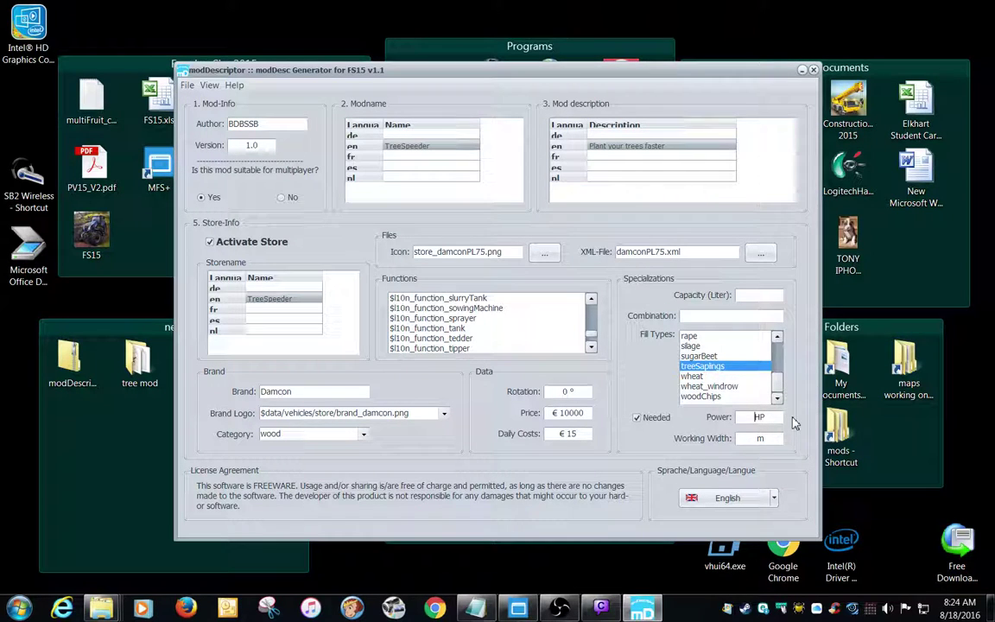
type("20")
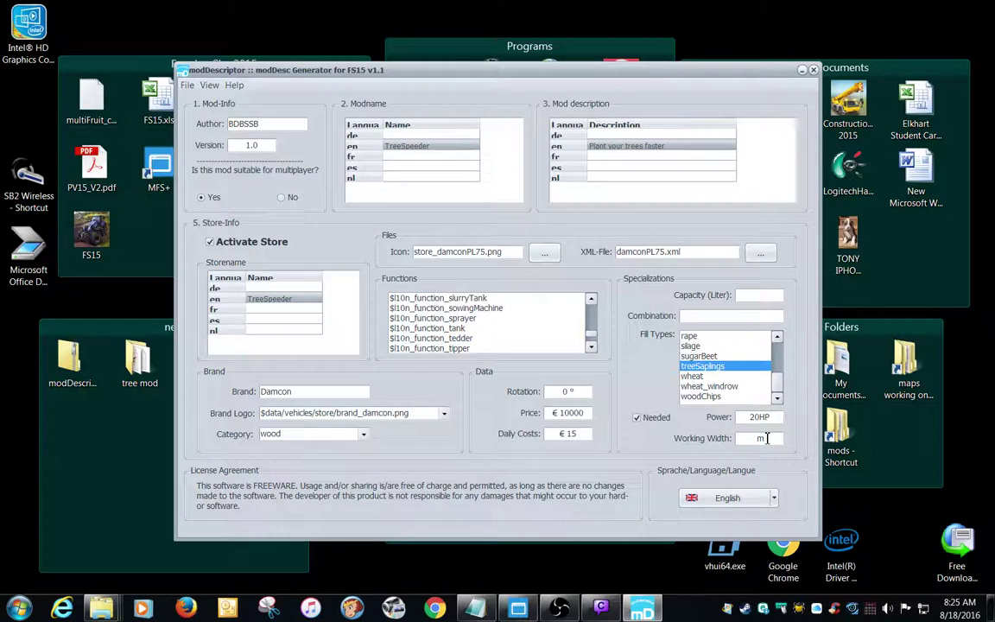
type("8")
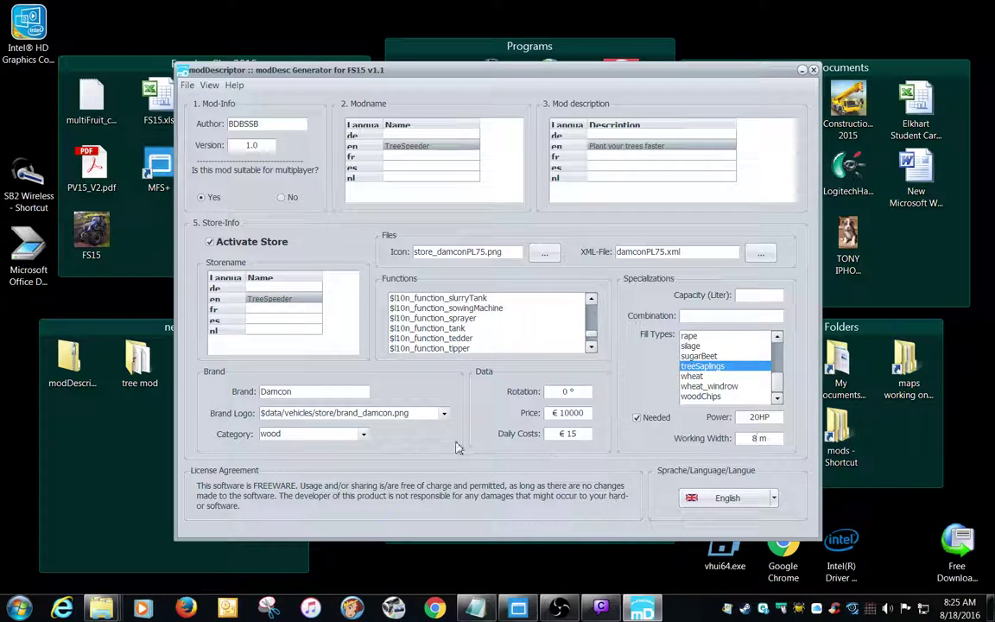
Save the mod description as modDesc.xml in the TreeSpeeder folder.
left_click(186, 85)
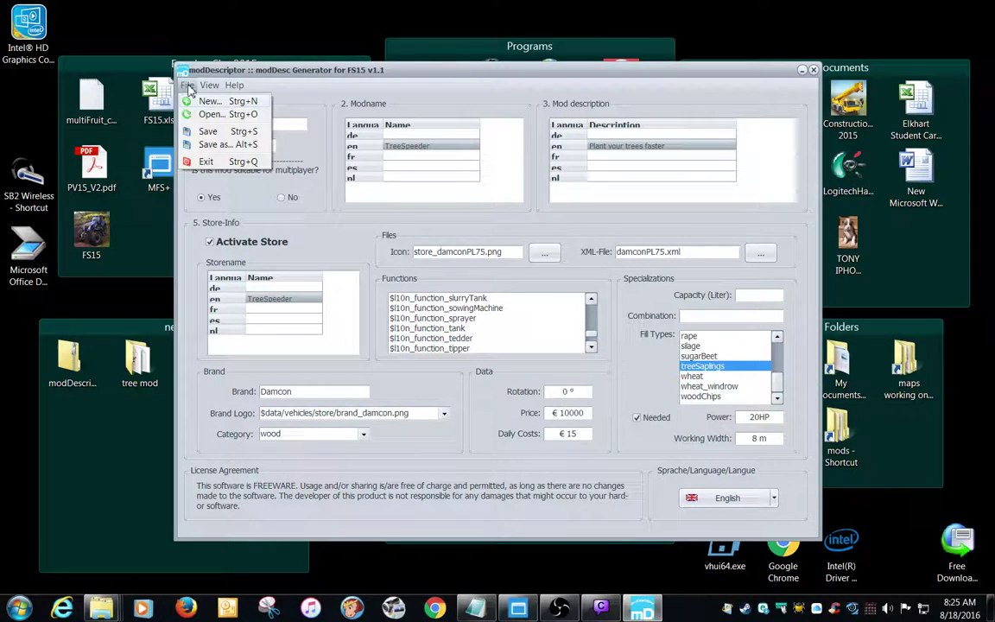
left_click(208, 147)
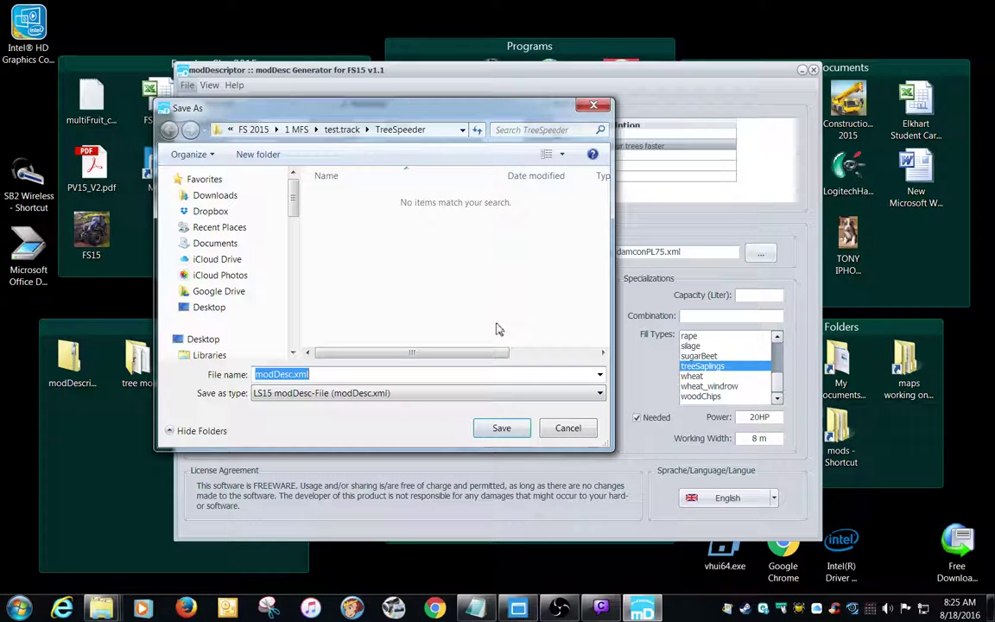
left_click(501, 427)
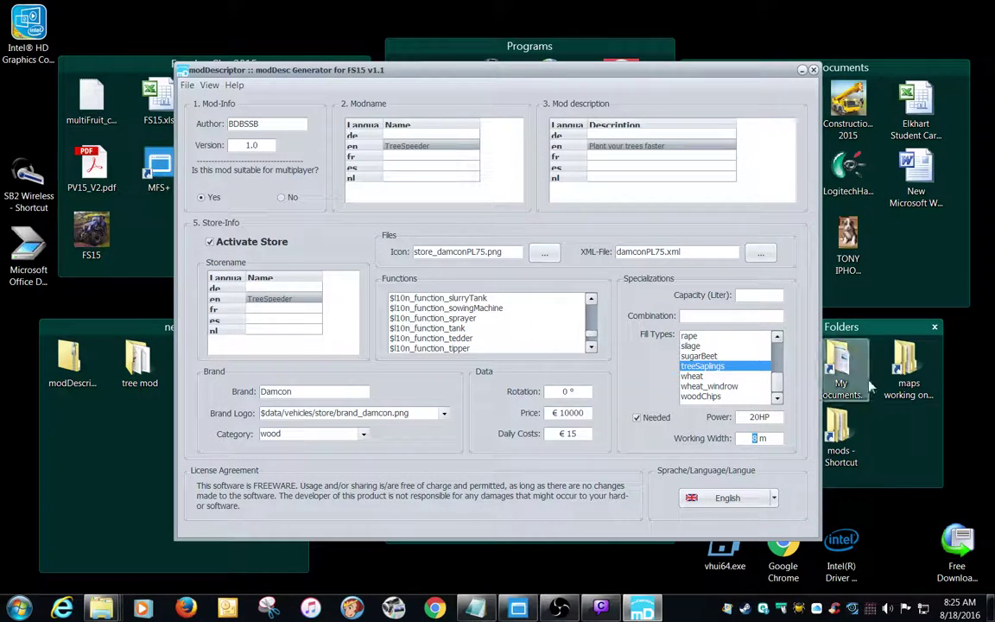
Open modDesc.xml from AhwiFM700H.zip in the pv rivers mp mods folder and review its specializations and store entries.
left_click(812, 69)
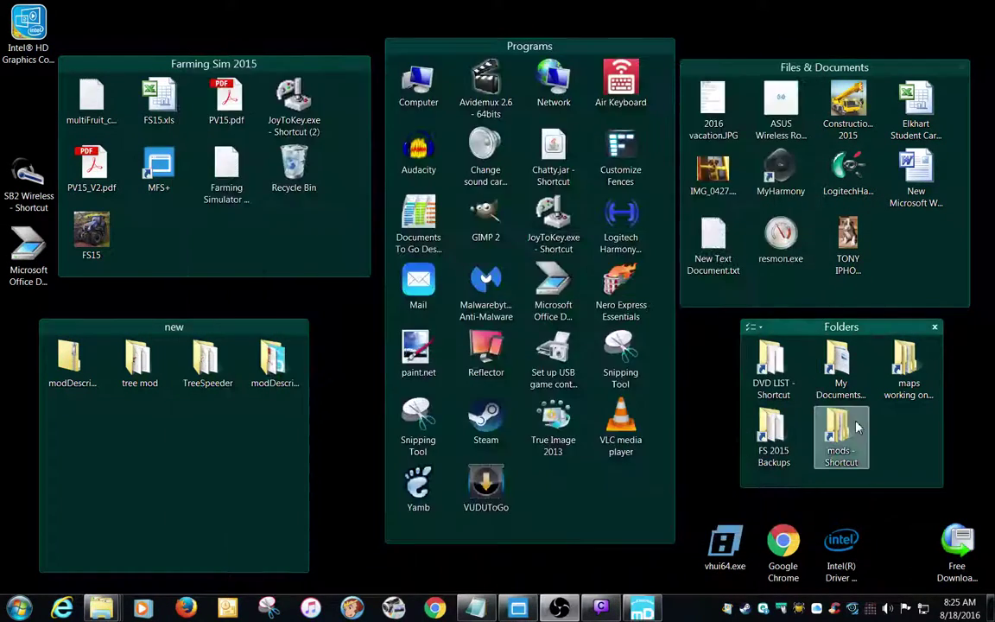
double_click(842, 451)
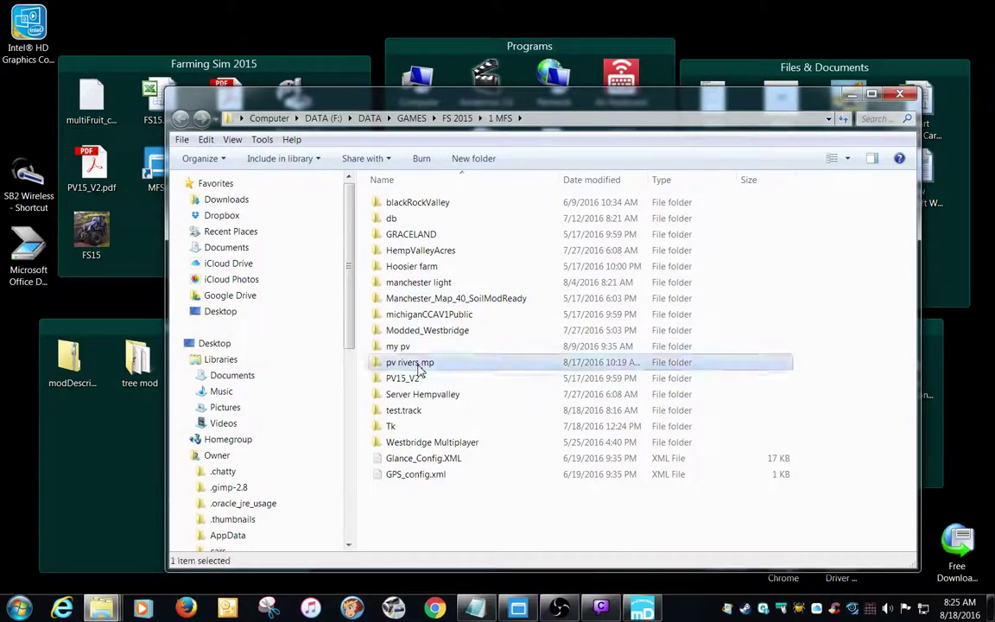
double_click(411, 362)
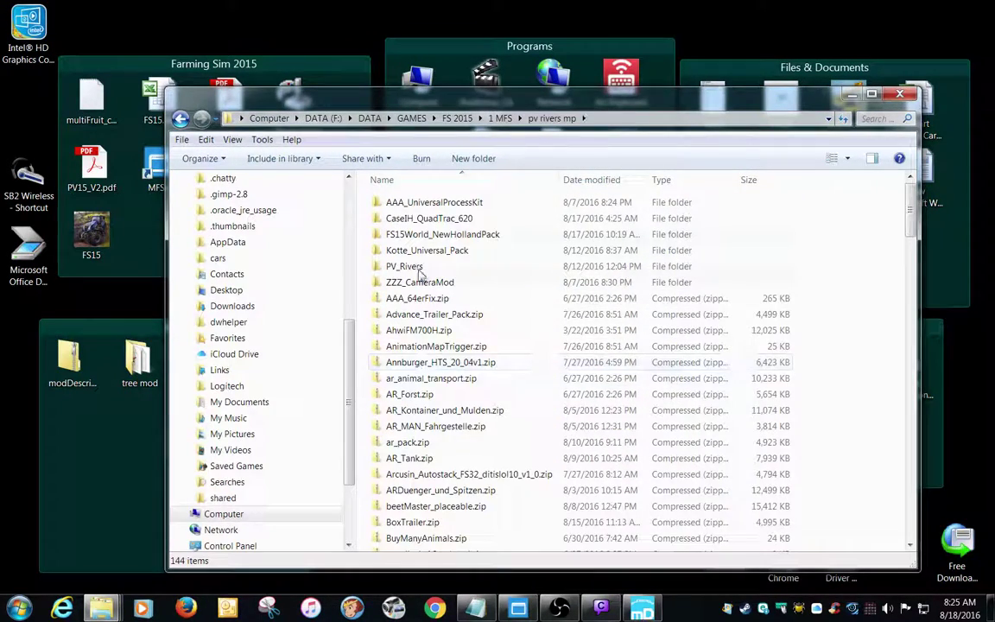
double_click(413, 330)
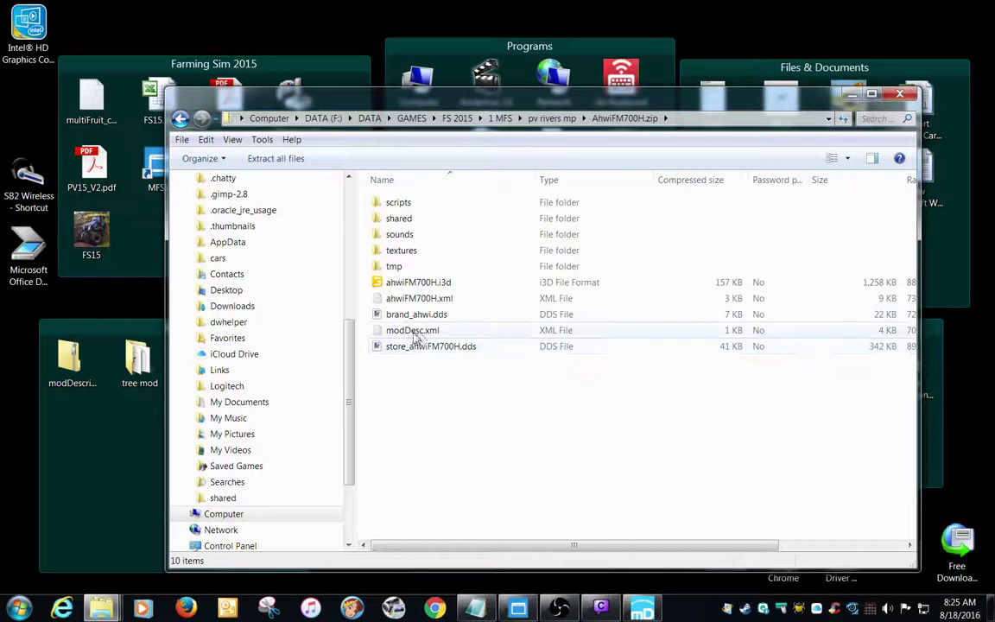
left_click(403, 333)
double_click(404, 333)
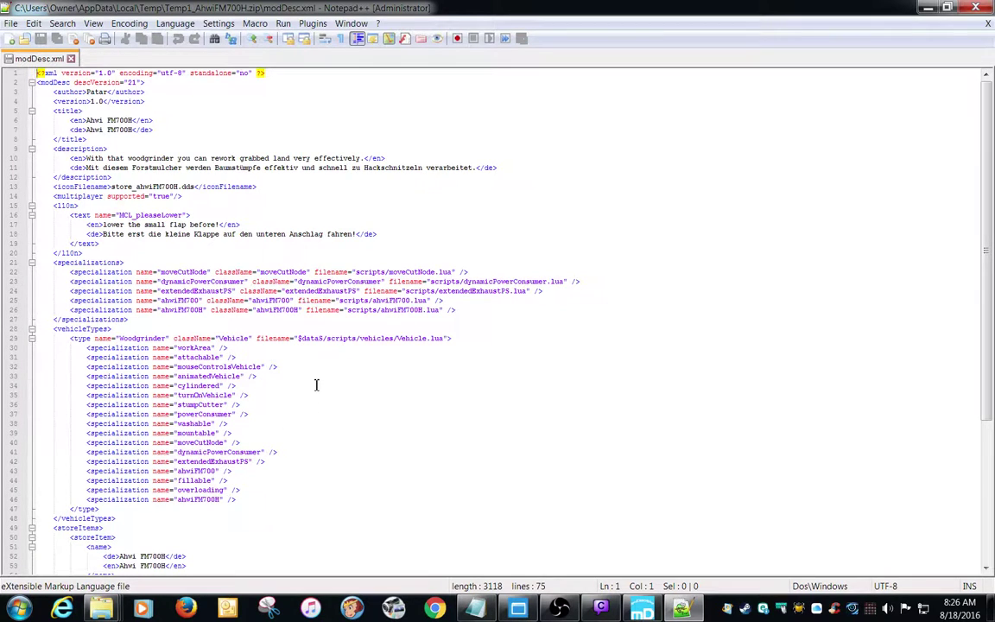
scroll(318, 381, "down", 7)
scroll(318, 381, "up", 7)
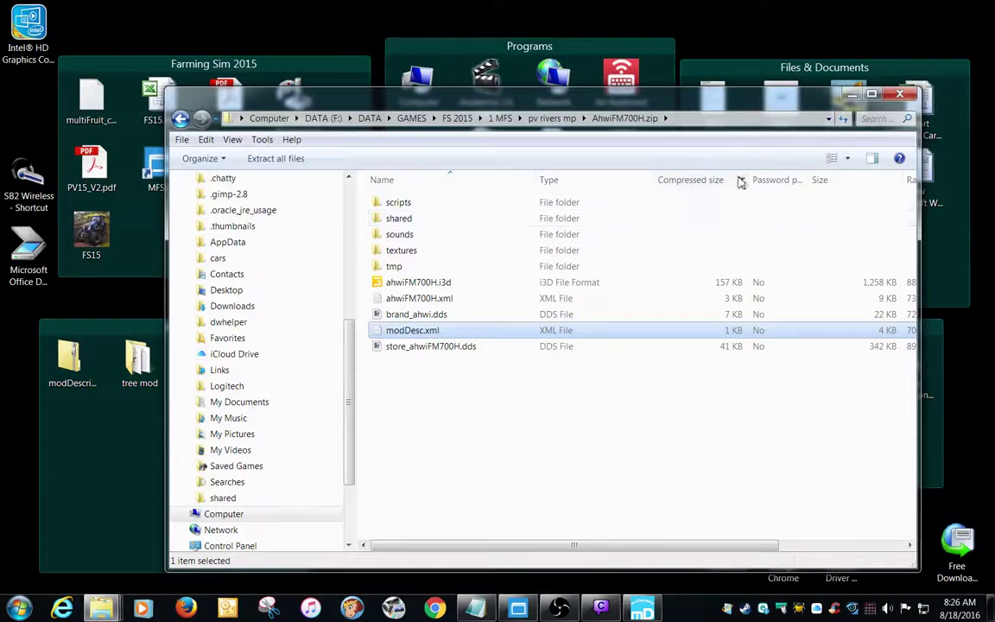
left_click(899, 97)
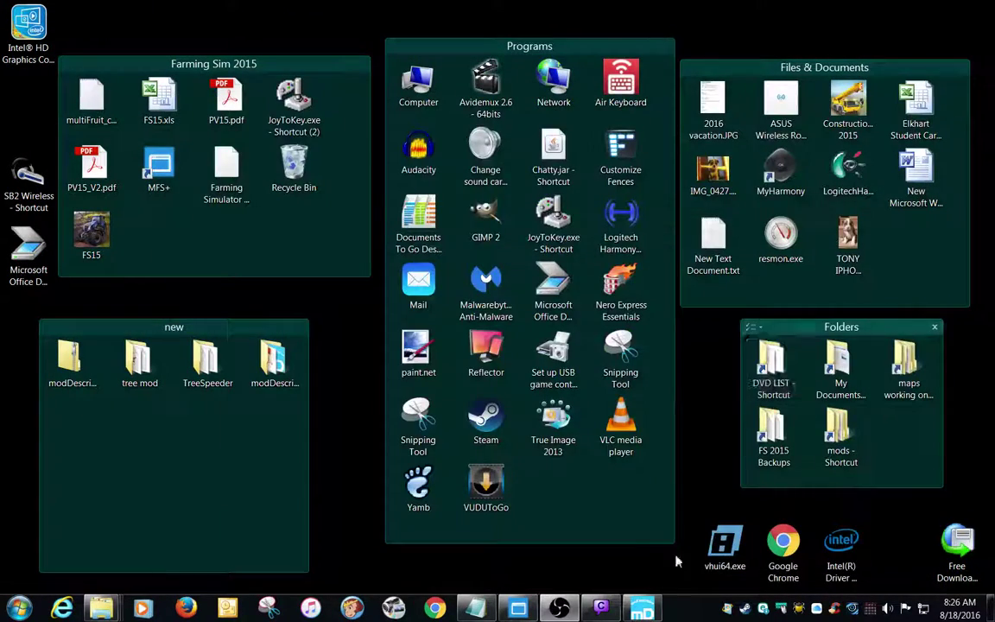
Return to modDescriptor and exit it, saving the data over modDesc.xml in the TreeSpeeder folder.
left_click(643, 607)
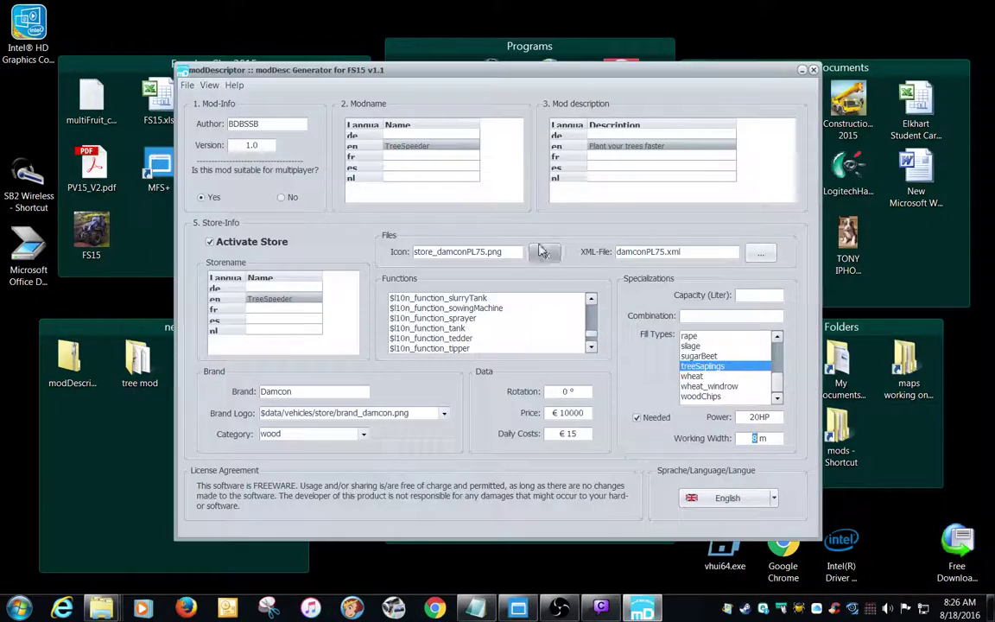
left_click(814, 70)
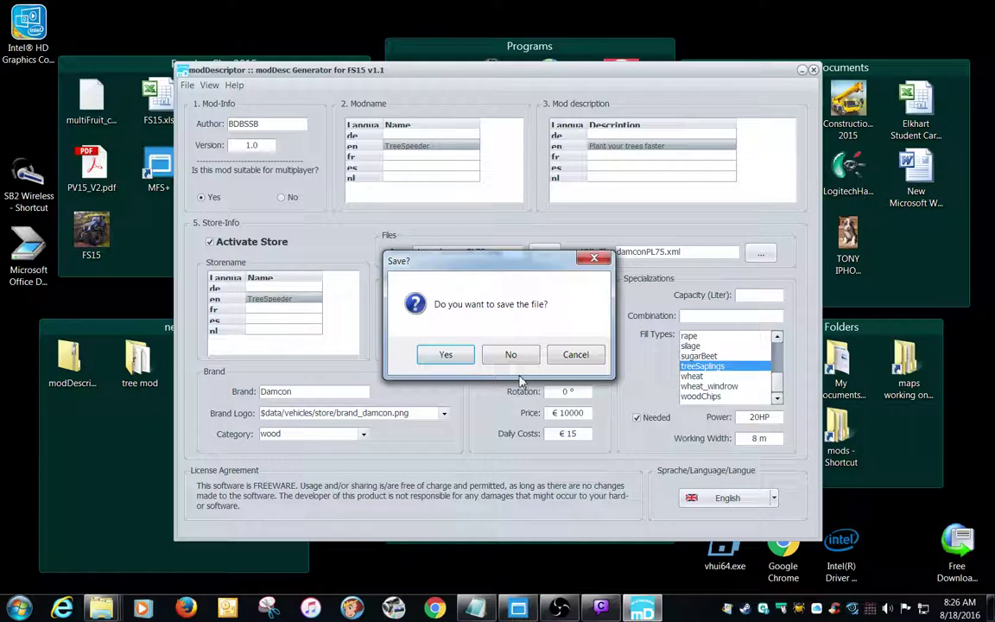
left_click(445, 356)
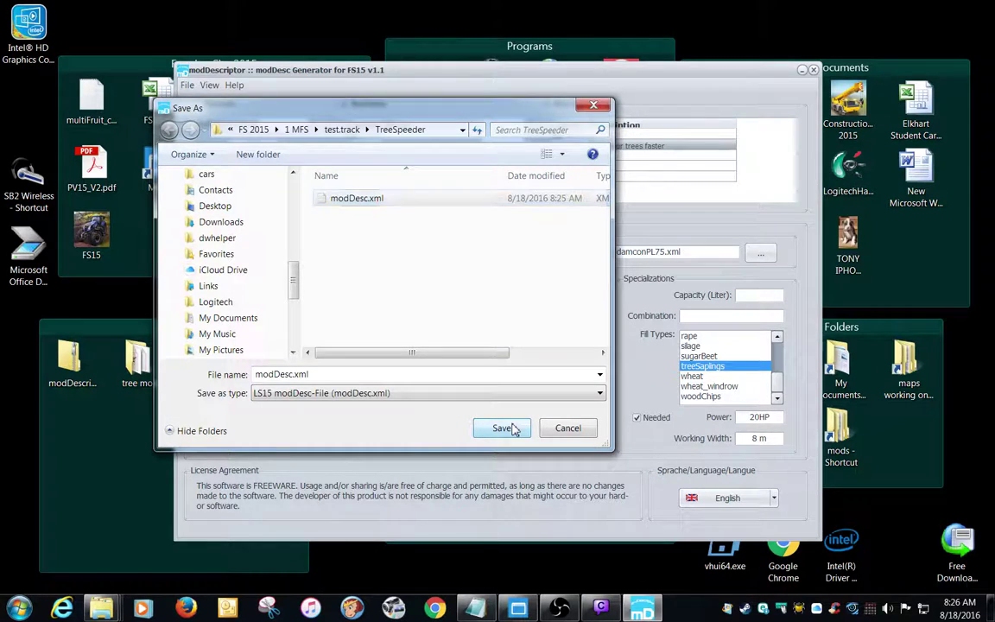
left_click(503, 427)
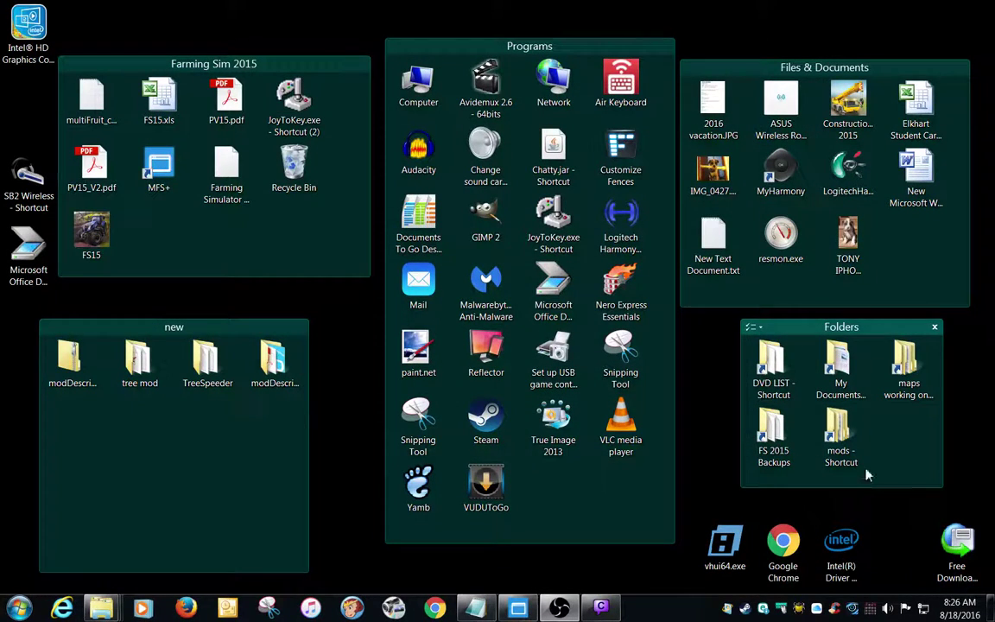
Check the files in the TreeSpeeder folder inside test.track, and close the folder window.
double_click(771, 440)
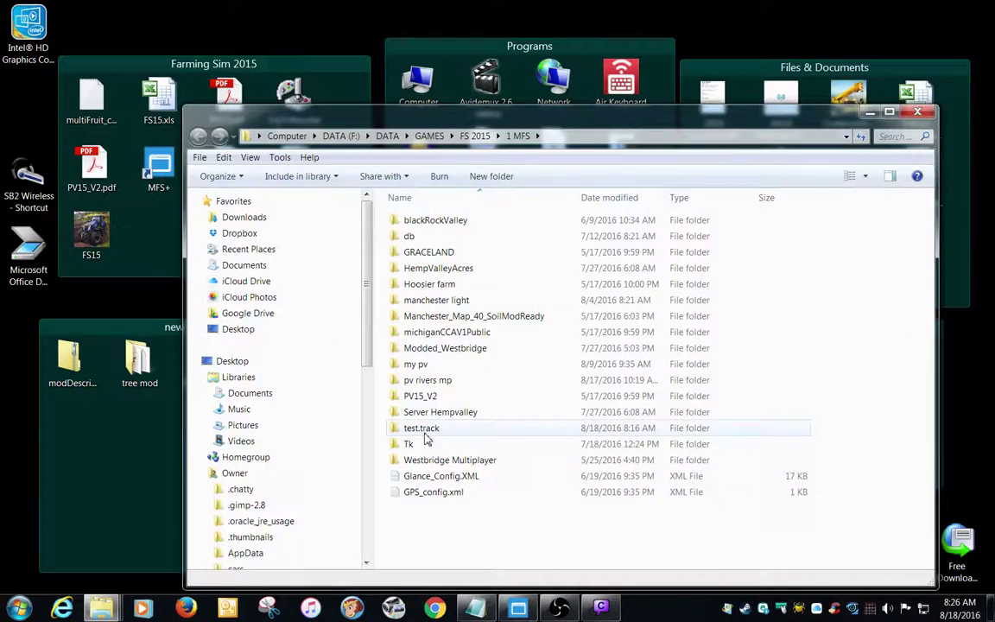
left_click(421, 428)
left_click(423, 442)
double_click(422, 428)
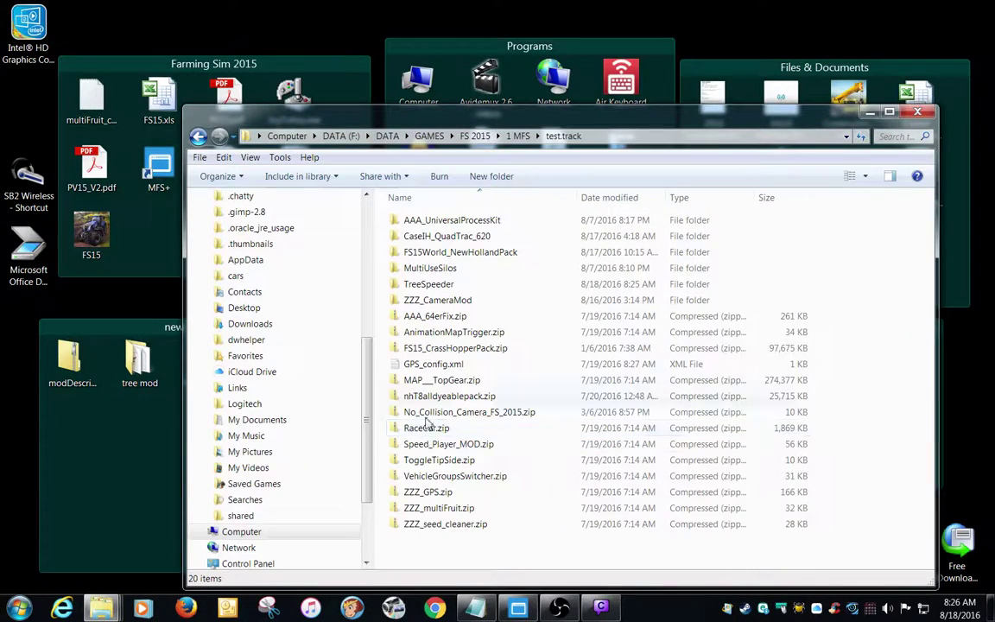
double_click(423, 284)
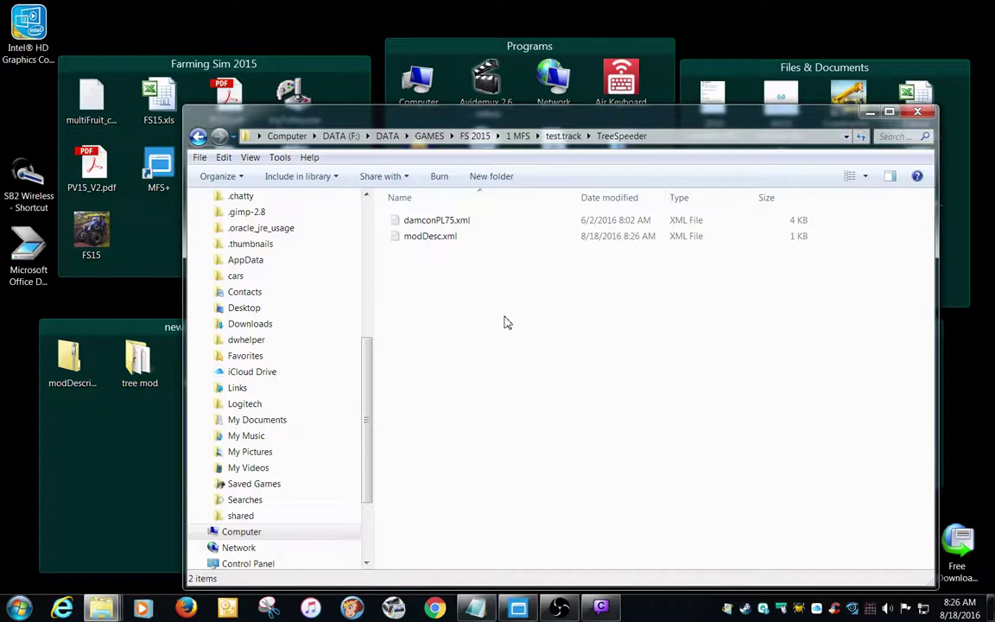
left_click(917, 113)
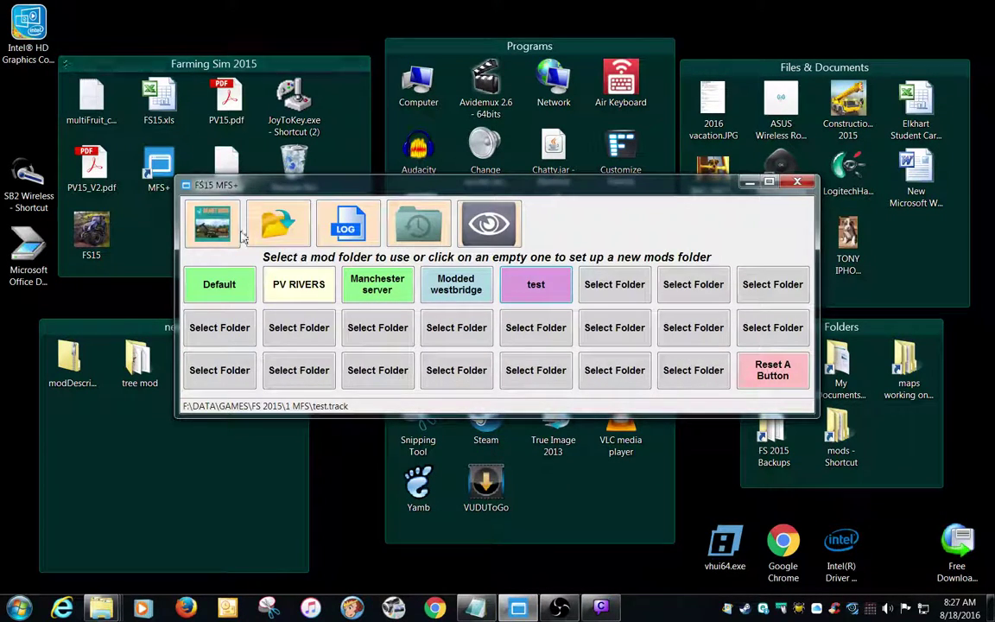
Switch the active mod folder in FS15 MFS+ to PV RIVERS and back to test.
left_click(298, 299)
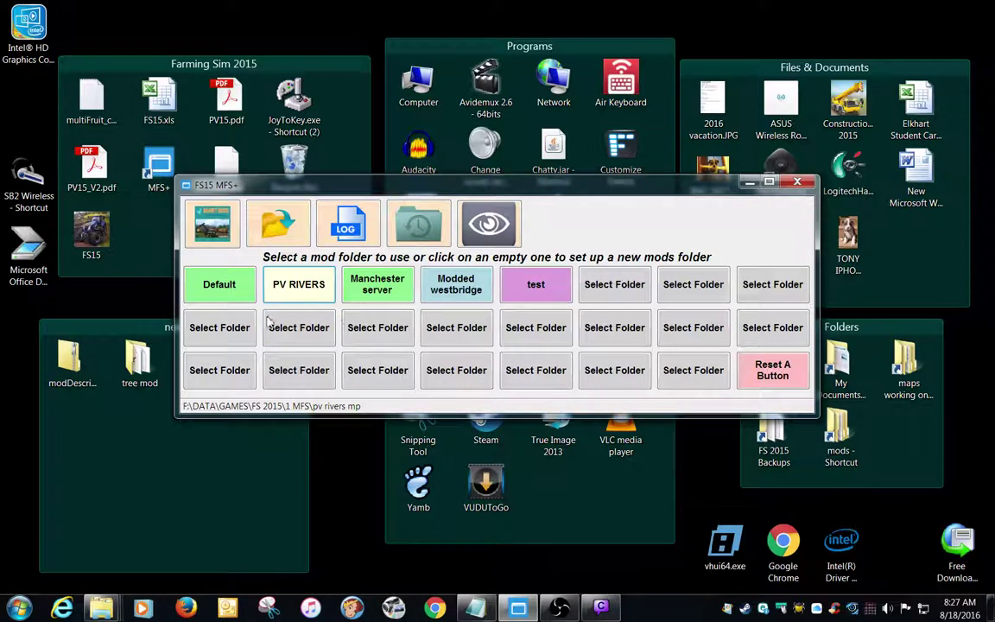
left_click(535, 284)
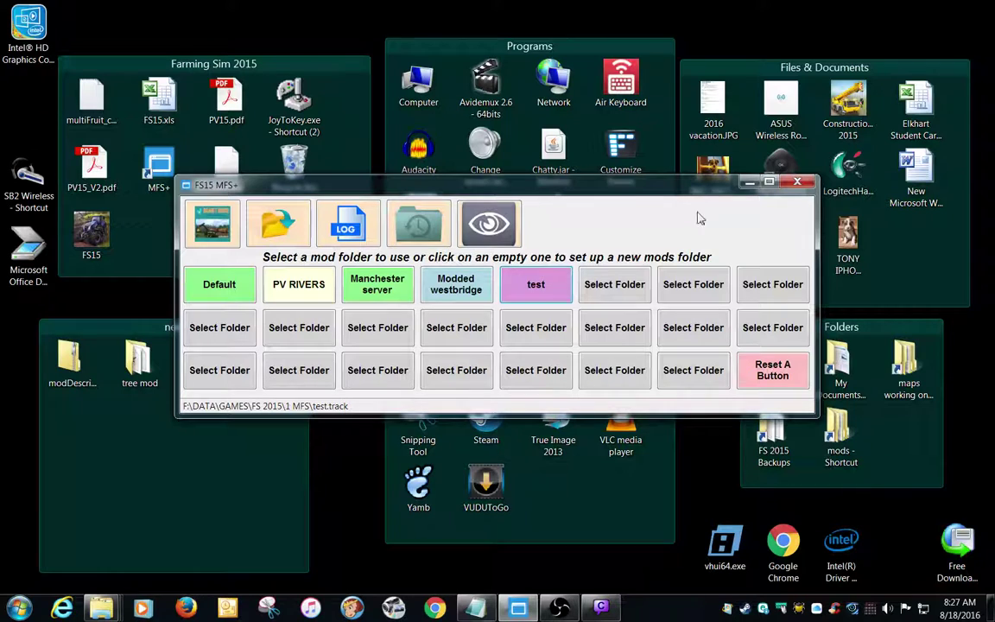
left_click(749, 183)
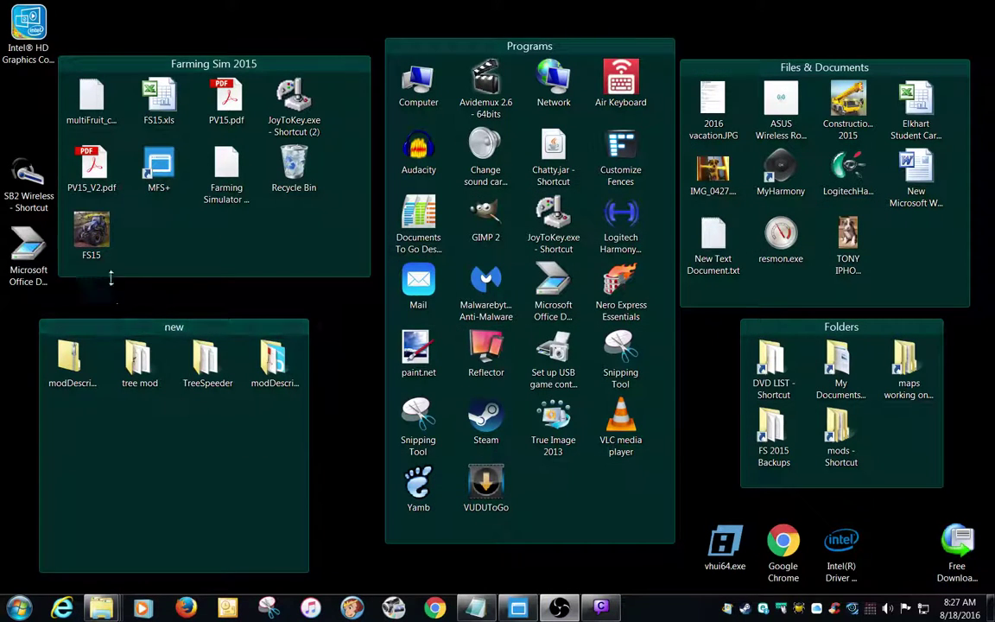
Launch Farming Simulator 15 and start the career game from its briefing.
double_click(91, 233)
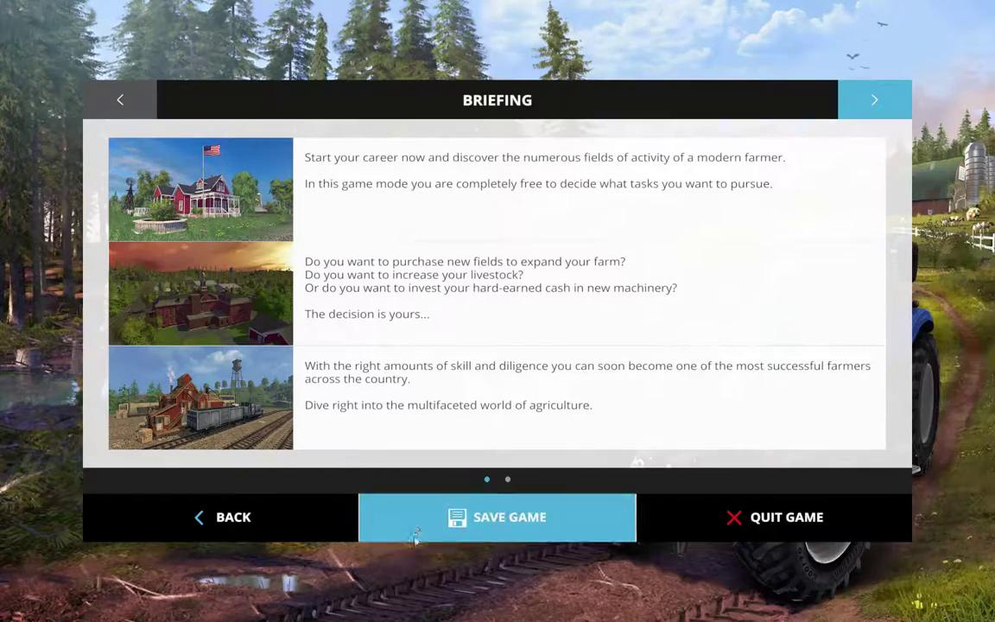
left_click(260, 531)
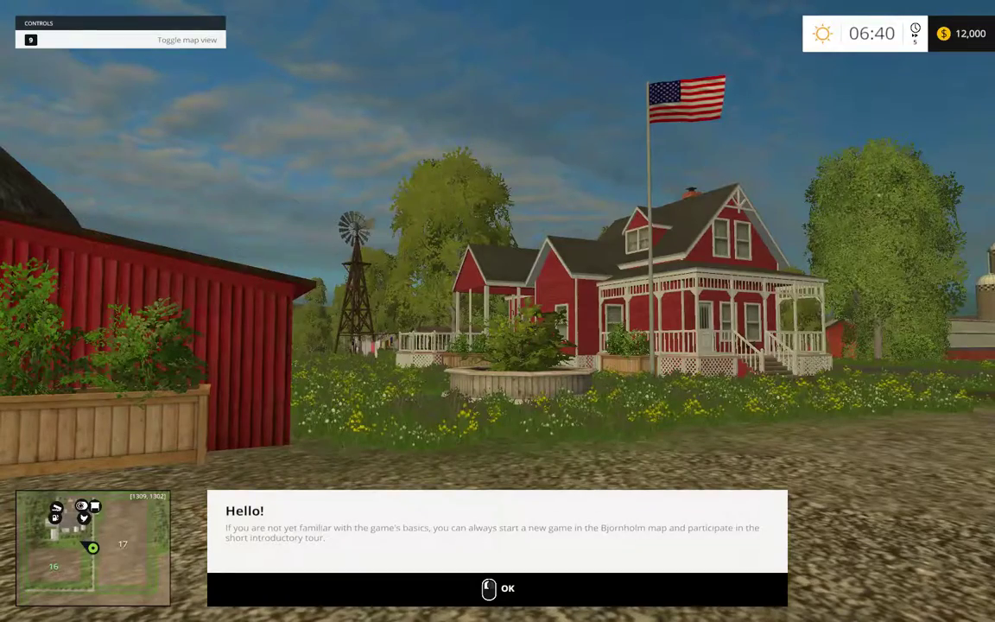
Dismiss the greeting message and open the garage from the shop.
left_click(497, 310)
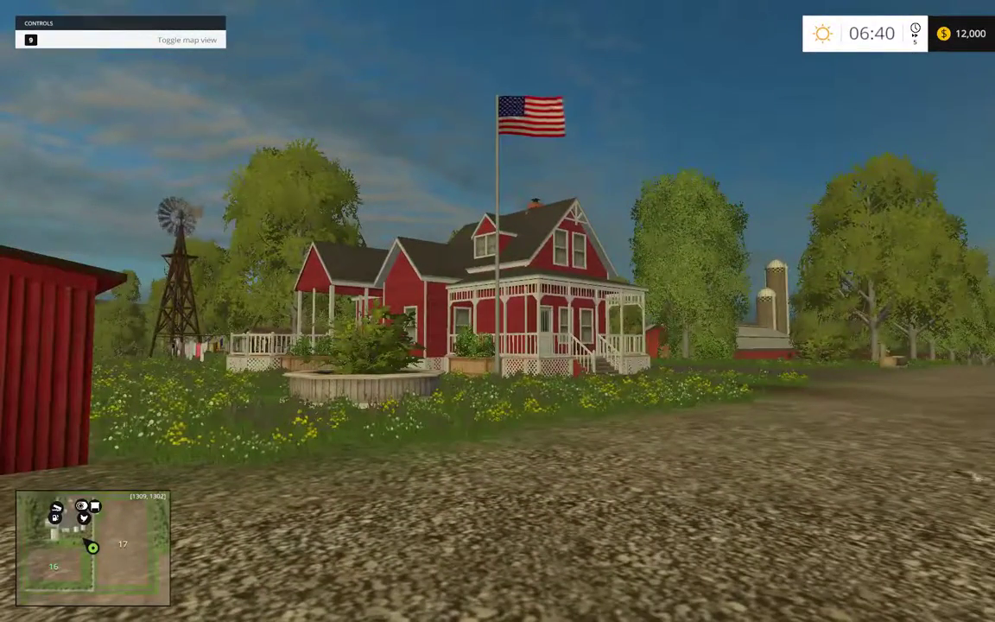
key("p")
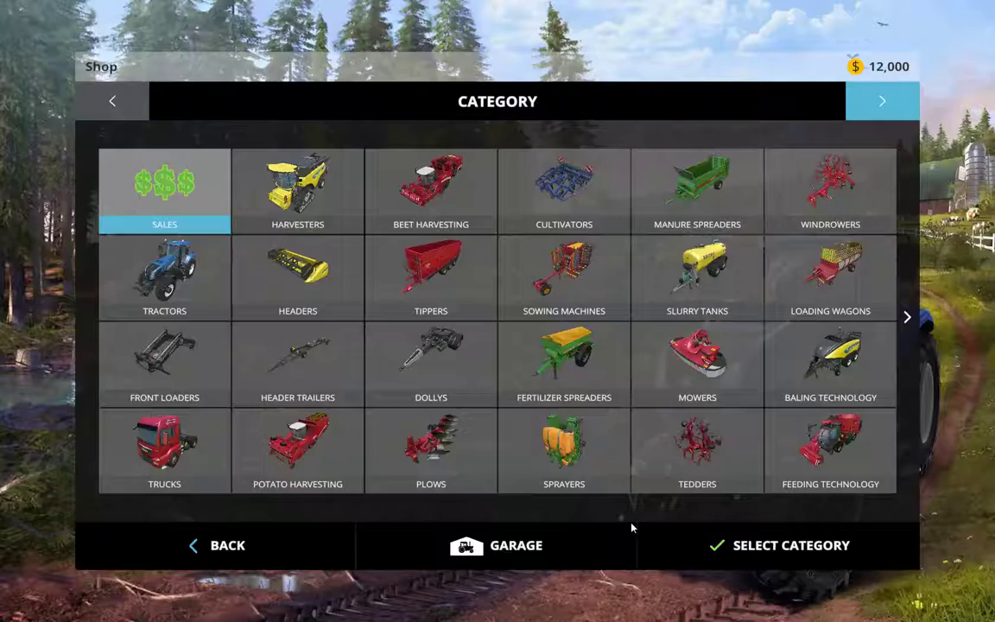
left_click(626, 535)
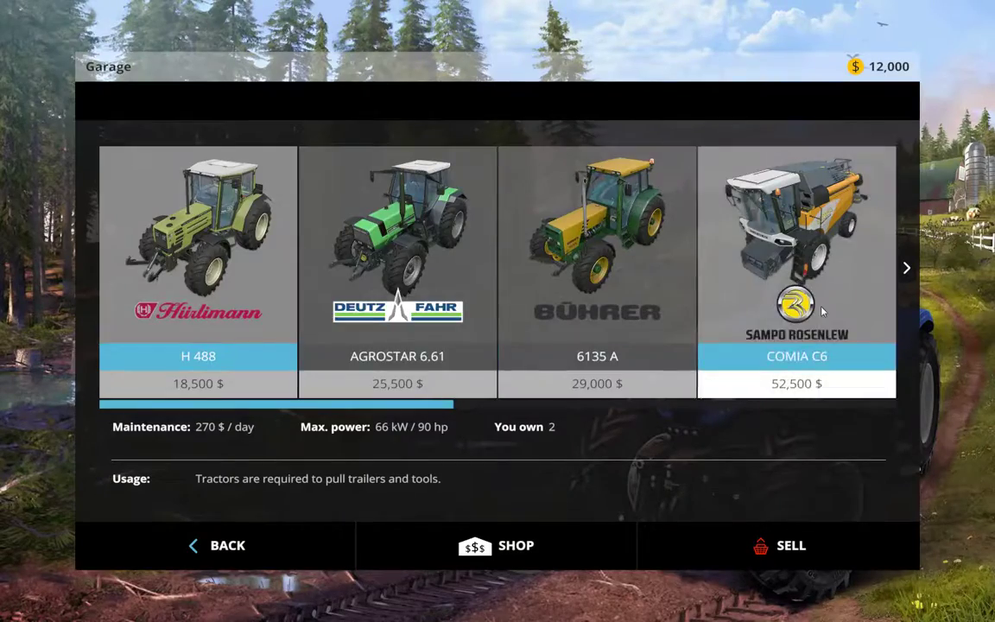
Sell the SB 700 weights and the other implements and vehicles in the garage, leaving only the H 488 tractors.
left_click(905, 267)
left_click(807, 298)
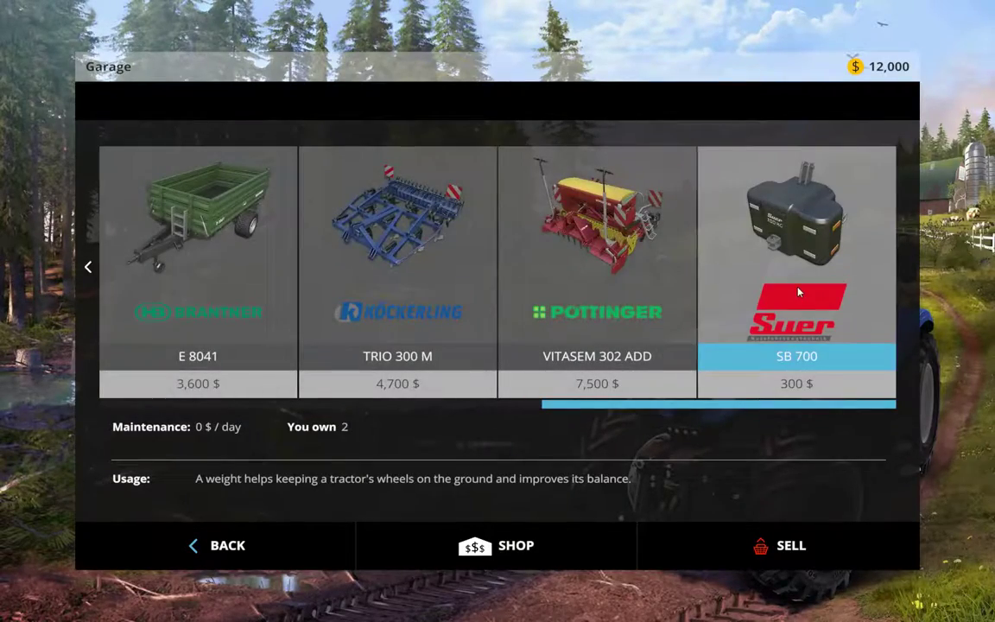
left_click(798, 293)
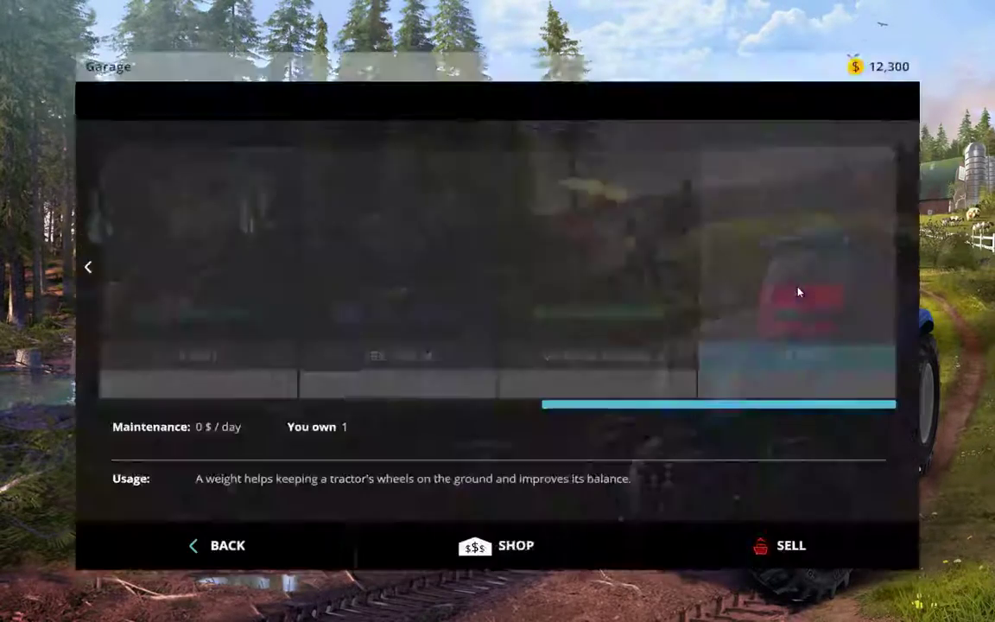
left_click(799, 292)
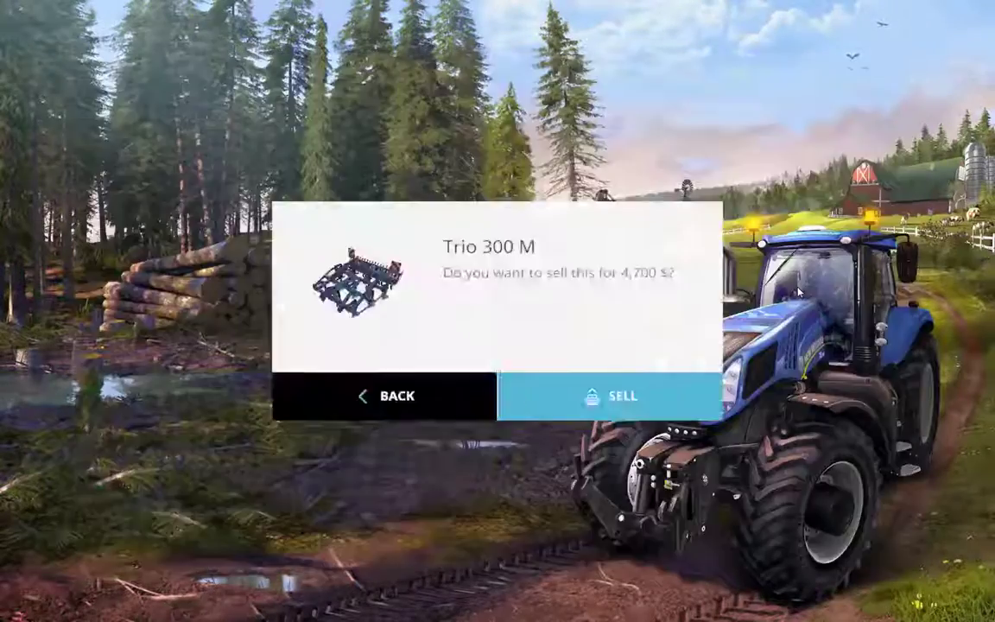
key("Return")
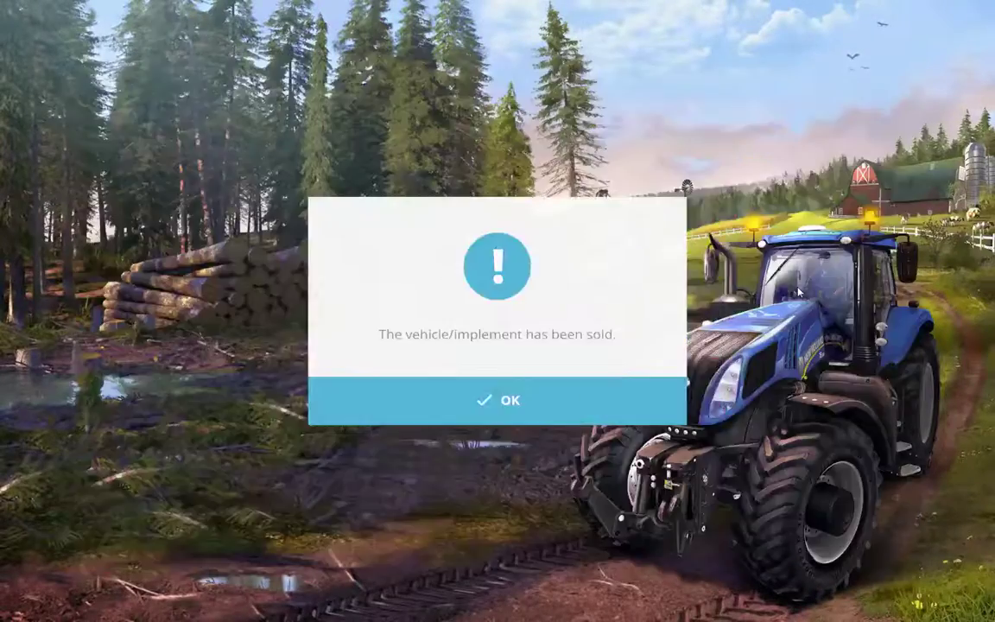
key("Return")
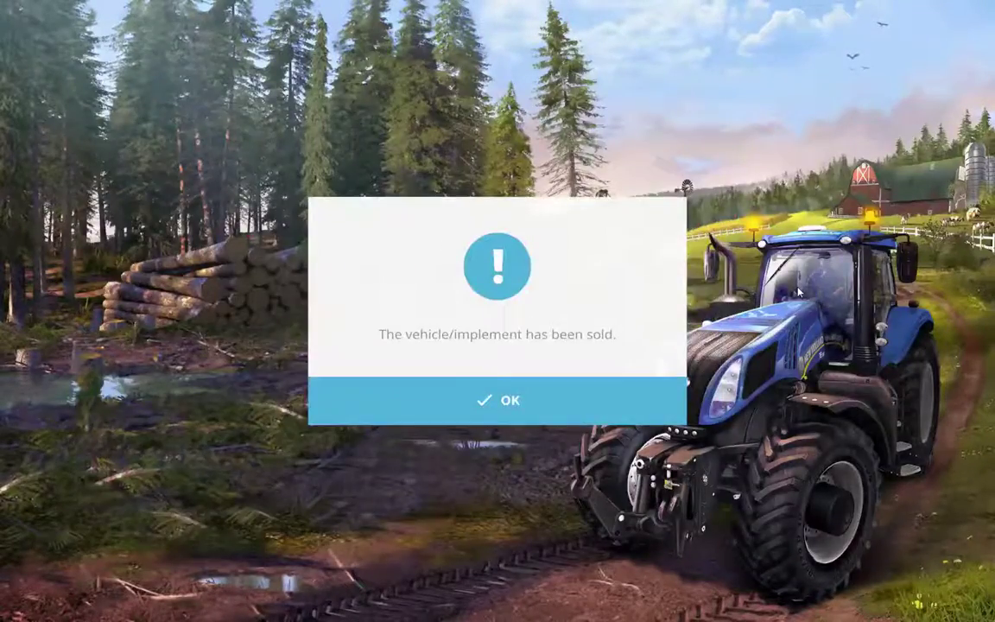
key("Return")
key("Return")
key("Return")
key("Return")
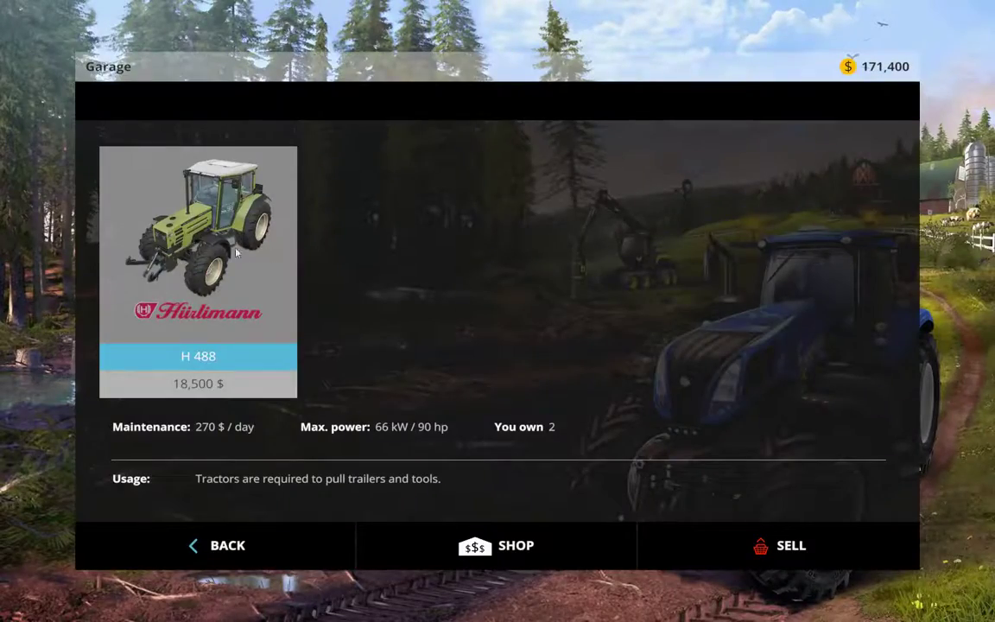
Sell one H 488 tractor and return to the shop categories.
left_click(270, 266)
key("Right")
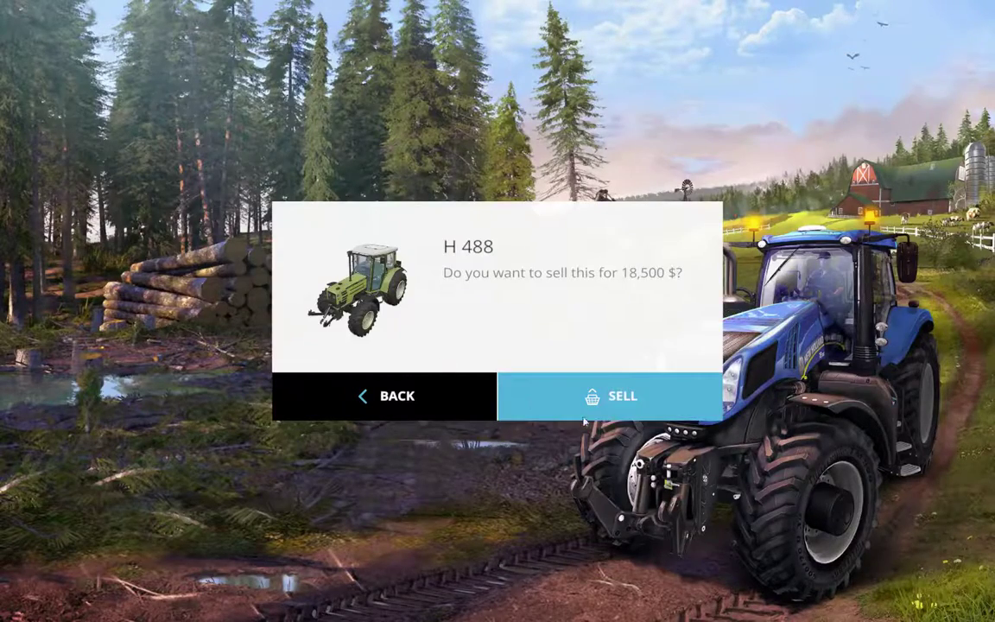
key("Return")
key("Return")
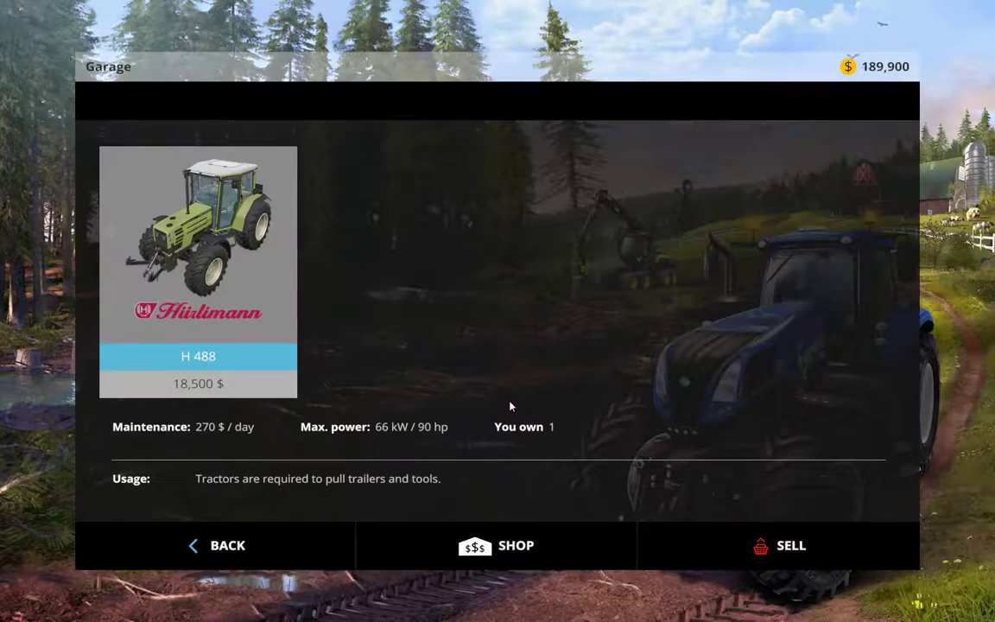
key("Escape")
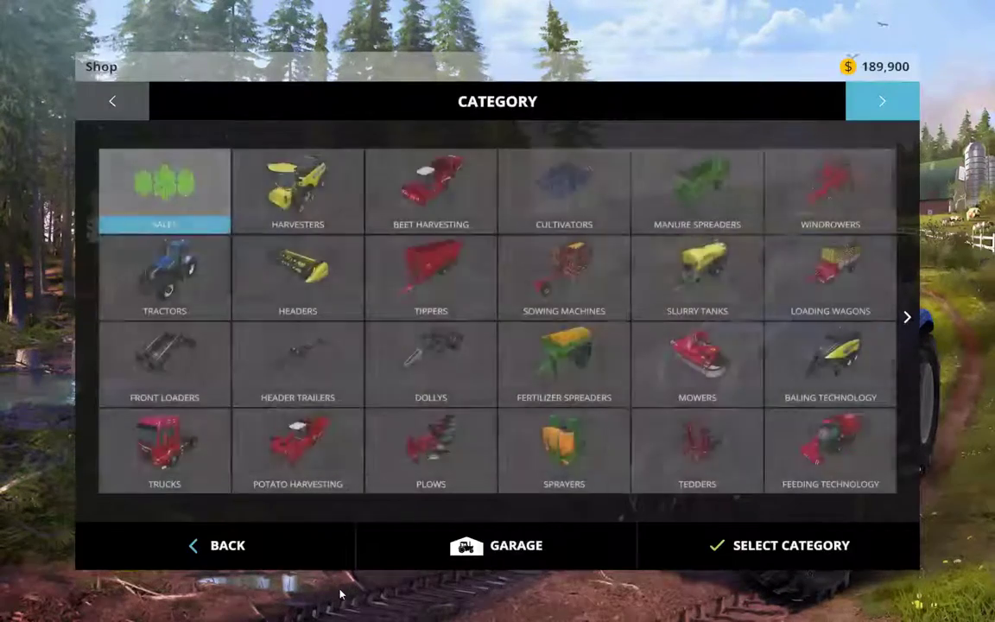
Find the TreeSpeeder under Forestry Equipment in the mod categories and check the game console for errors.
left_click(882, 100)
left_click(882, 101)
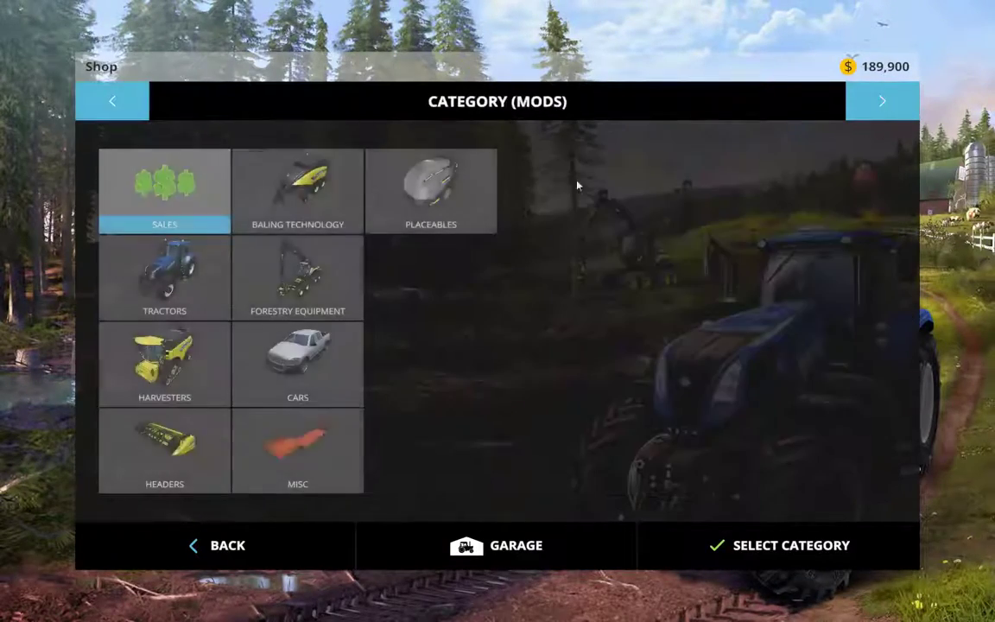
left_click(284, 299)
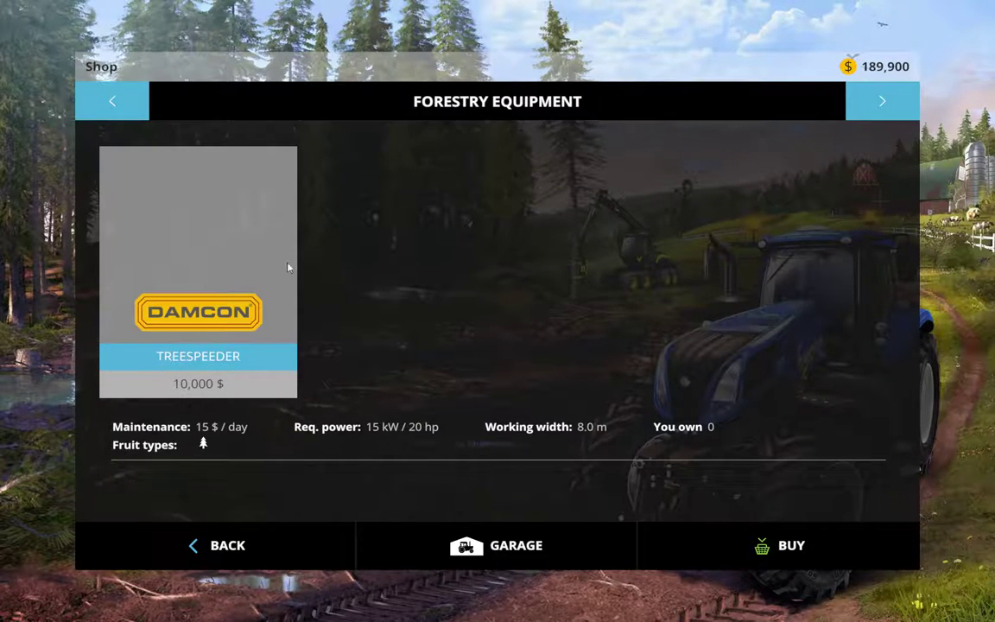
key("grave")
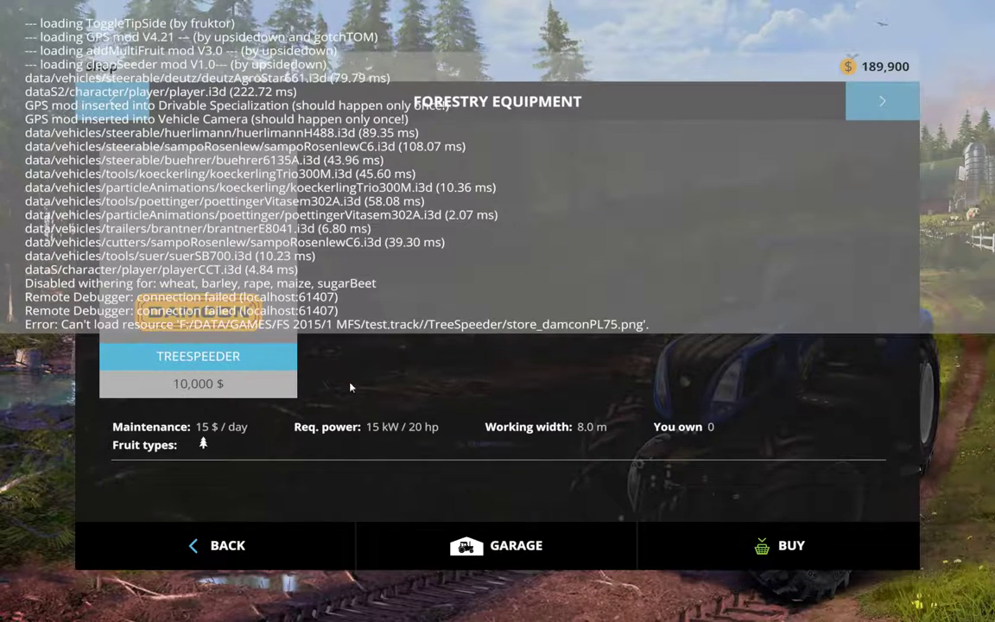
key("grave")
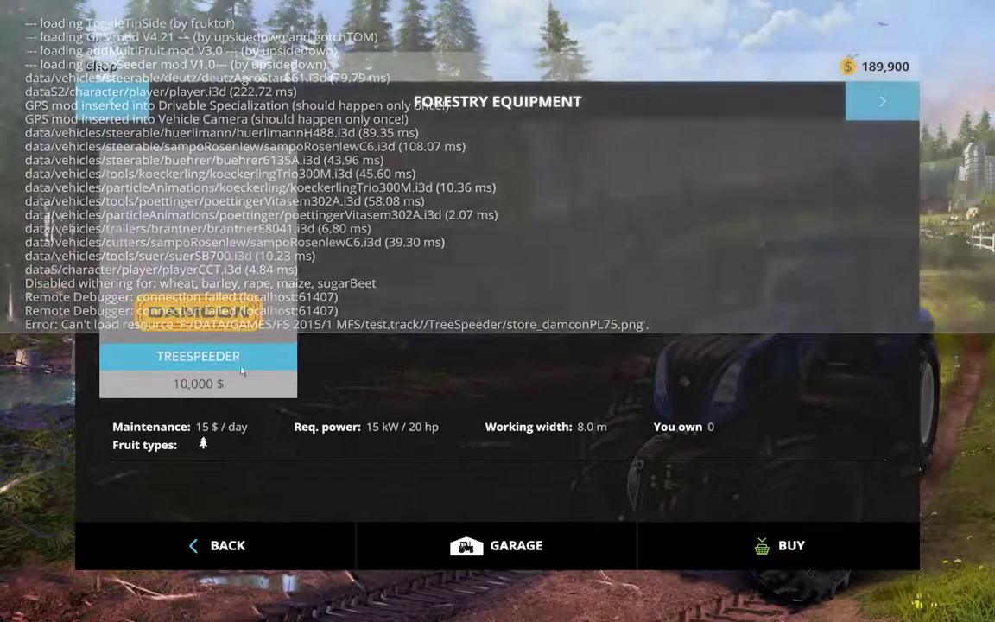
Try to buy the TreeSpeeder, and close Farming Simulator 15.
double_click(232, 288)
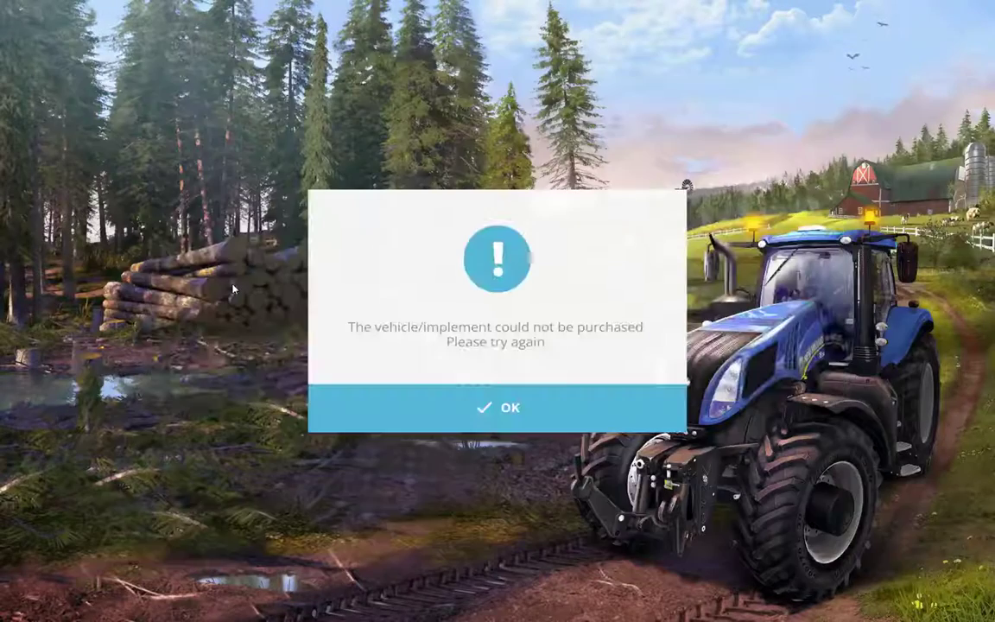
left_click(477, 413)
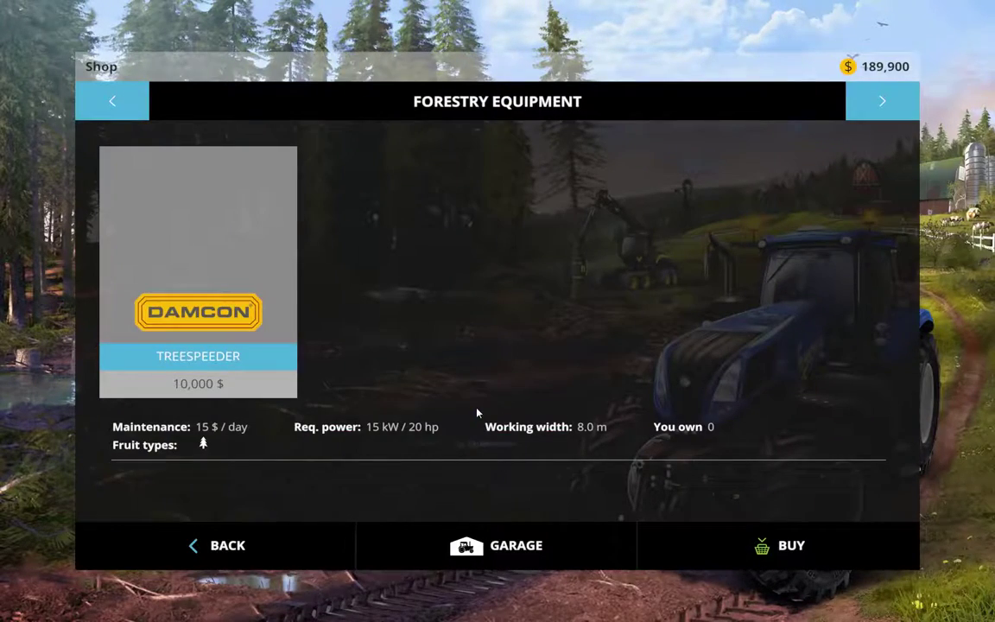
key("Escape")
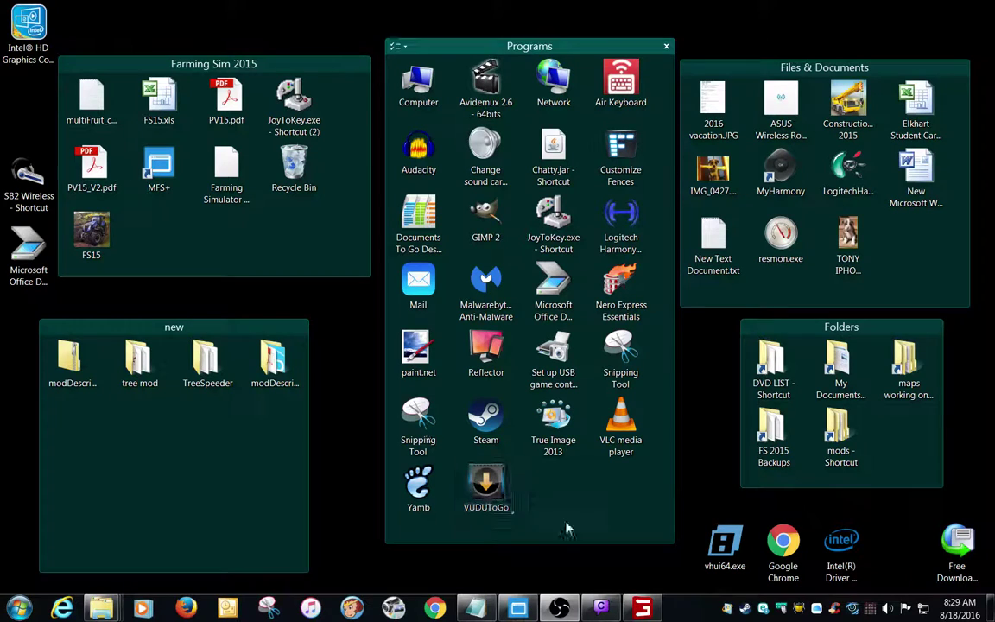
right_click(641, 607)
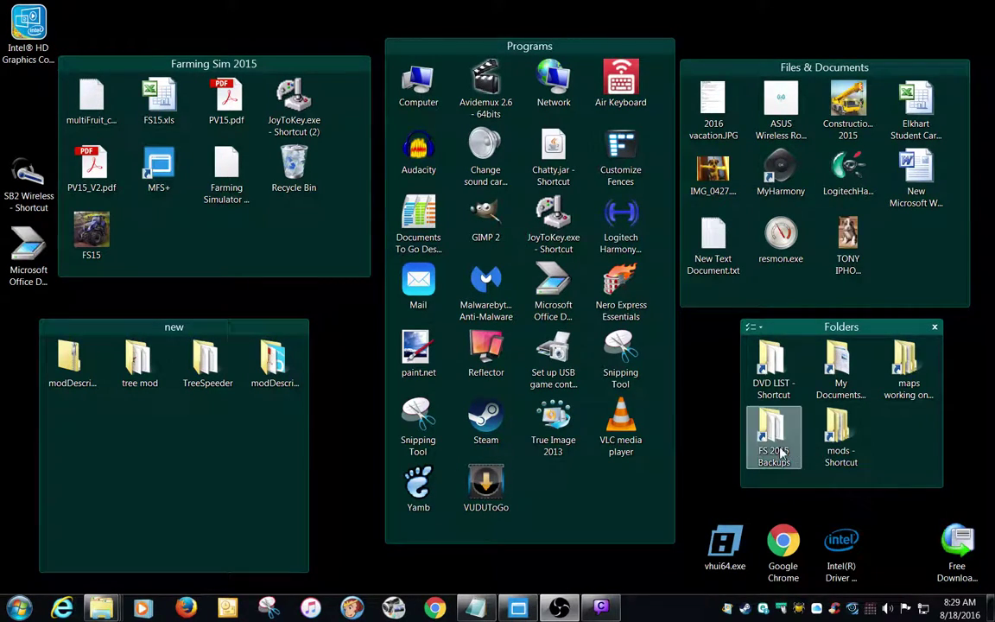
Open the TreeSpeeder folder in 1 MFS > test.track and select modDesc.xml.
double_click(772, 440)
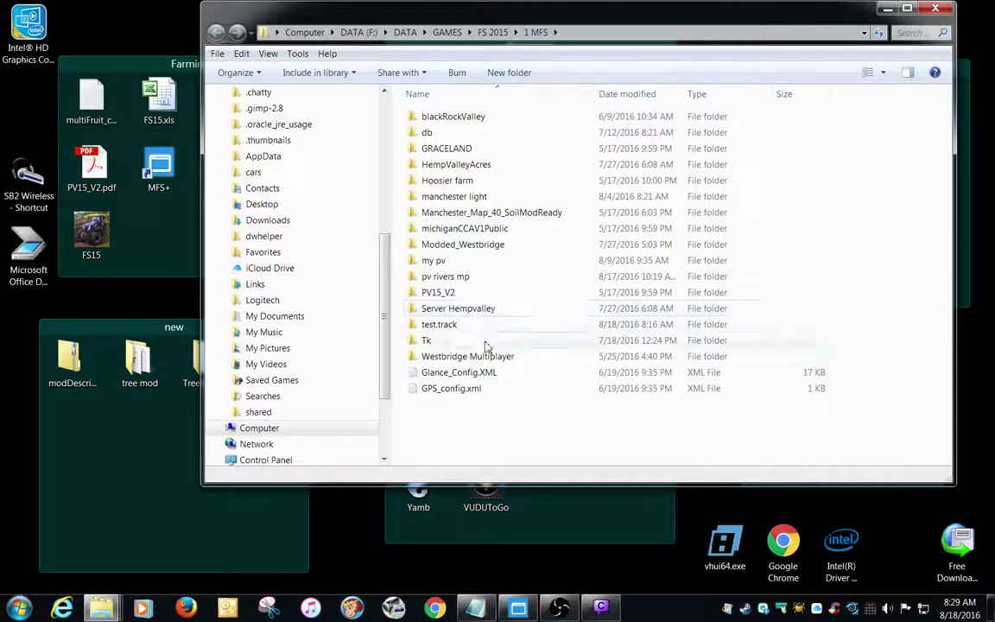
double_click(446, 325)
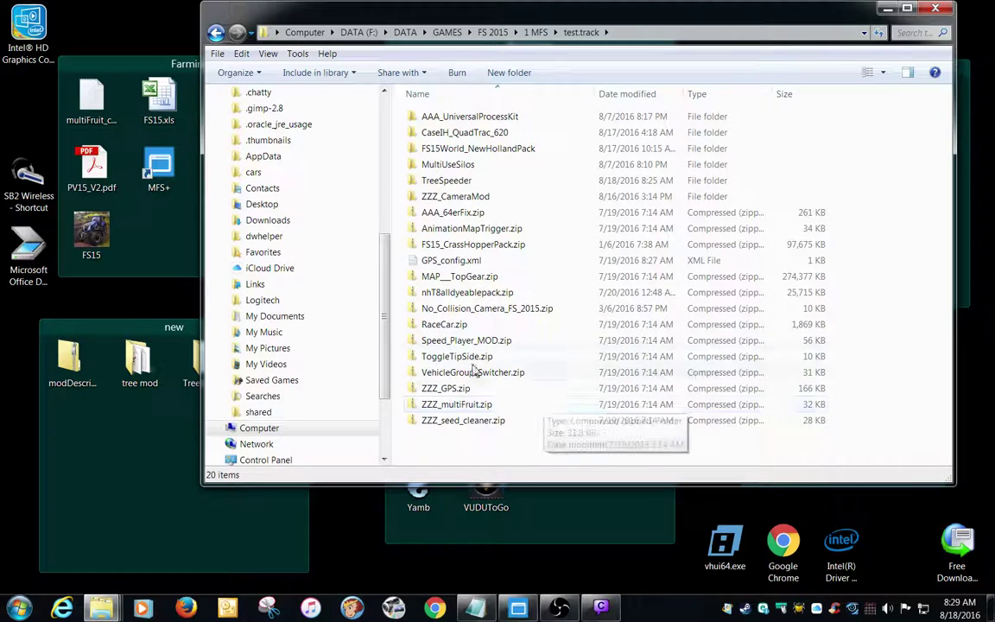
double_click(449, 181)
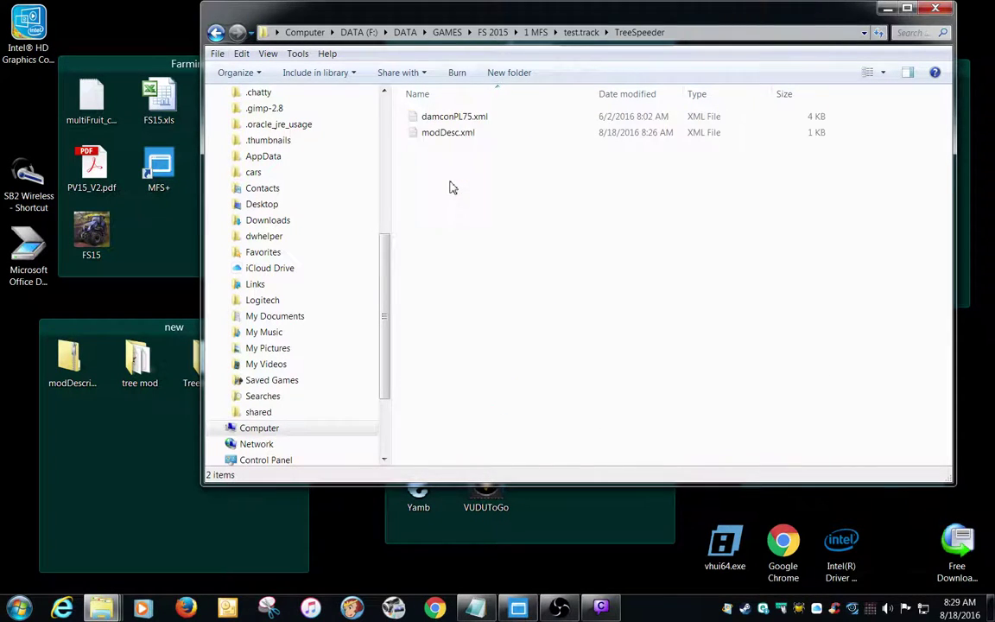
double_click(444, 134)
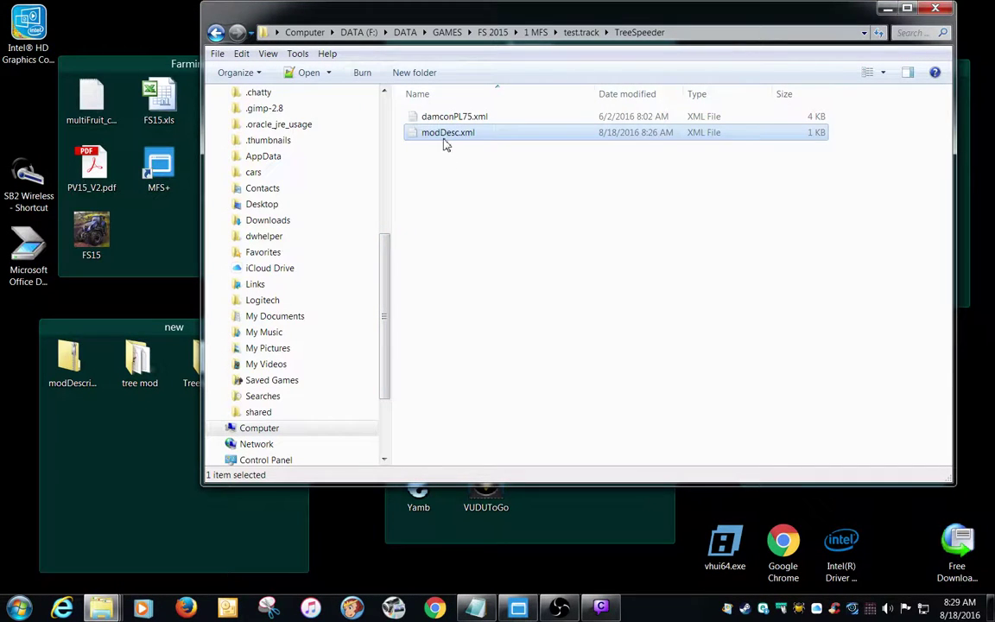
right_click(444, 144)
mouse_move(477, 247)
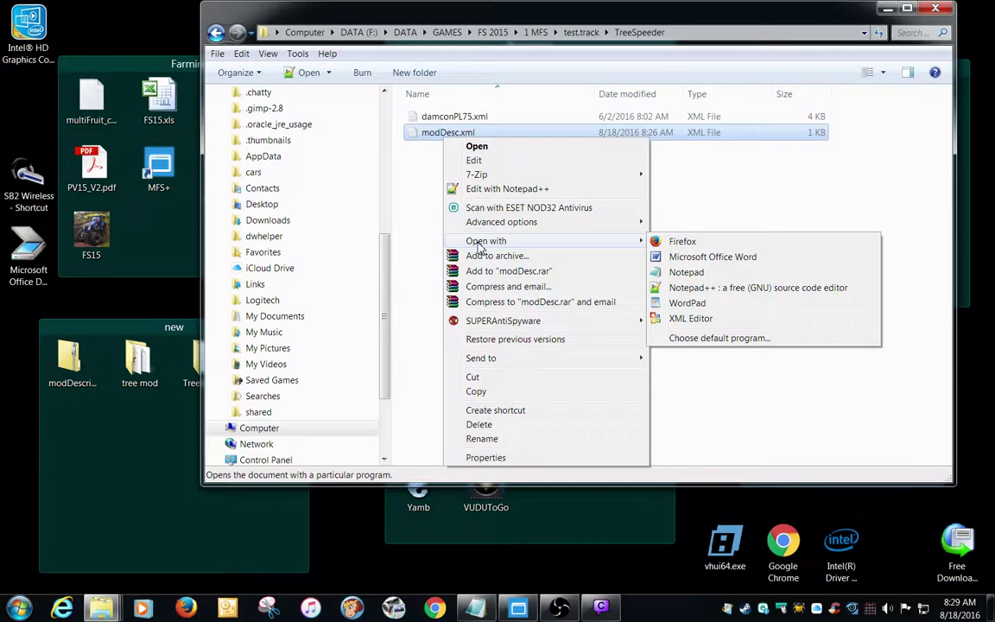
left_click(111, 502)
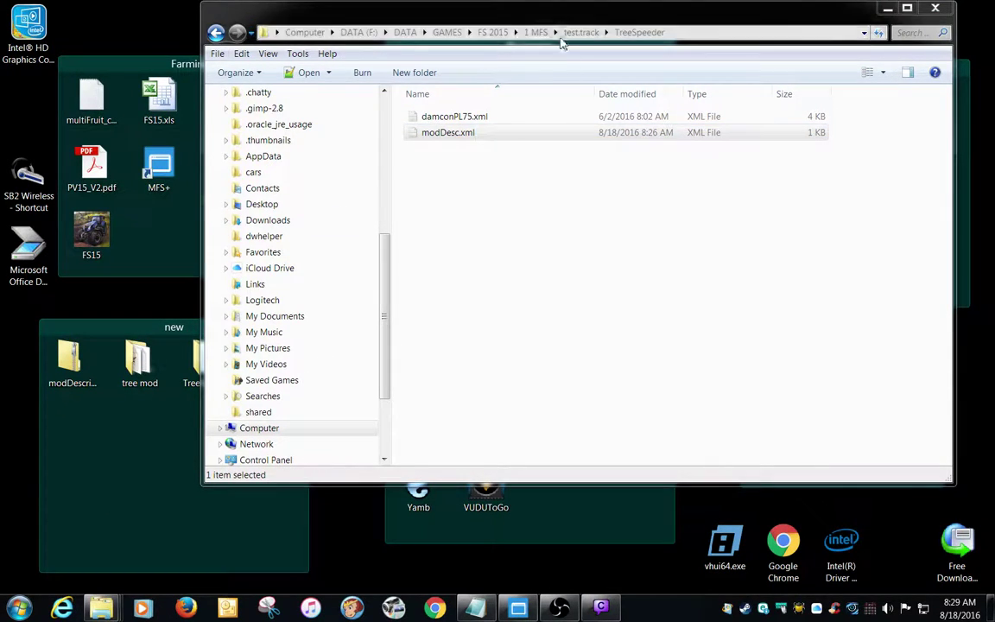
Move the TreeSpeeder window aside and run modDescriptor.exe from the modDescriptor11 folder on the desktop.
left_click_drag(565, 18, 715, 44)
left_click_drag(594, 163, 285, 363)
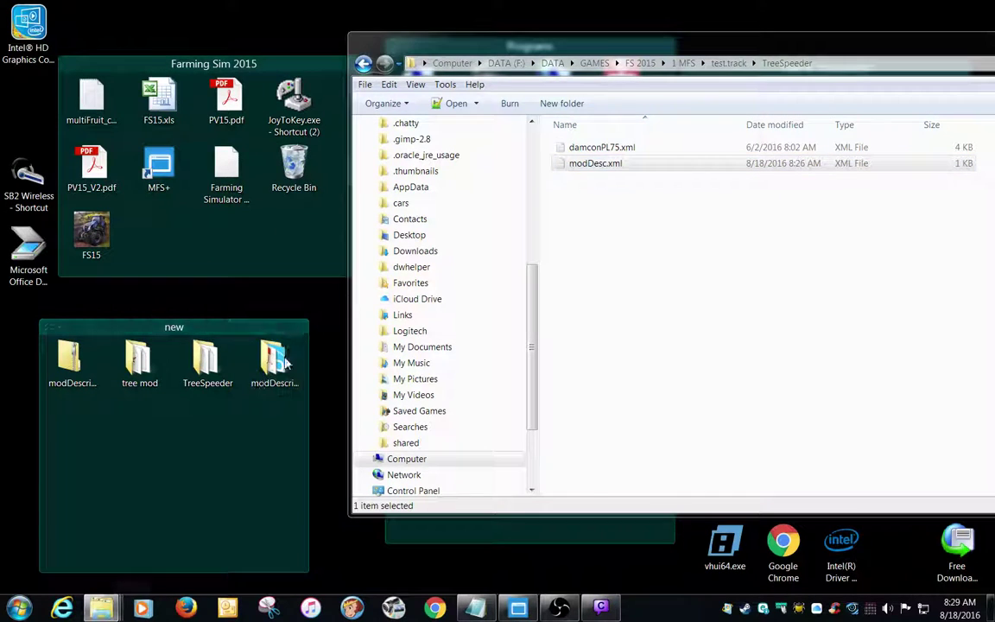
double_click(274, 359)
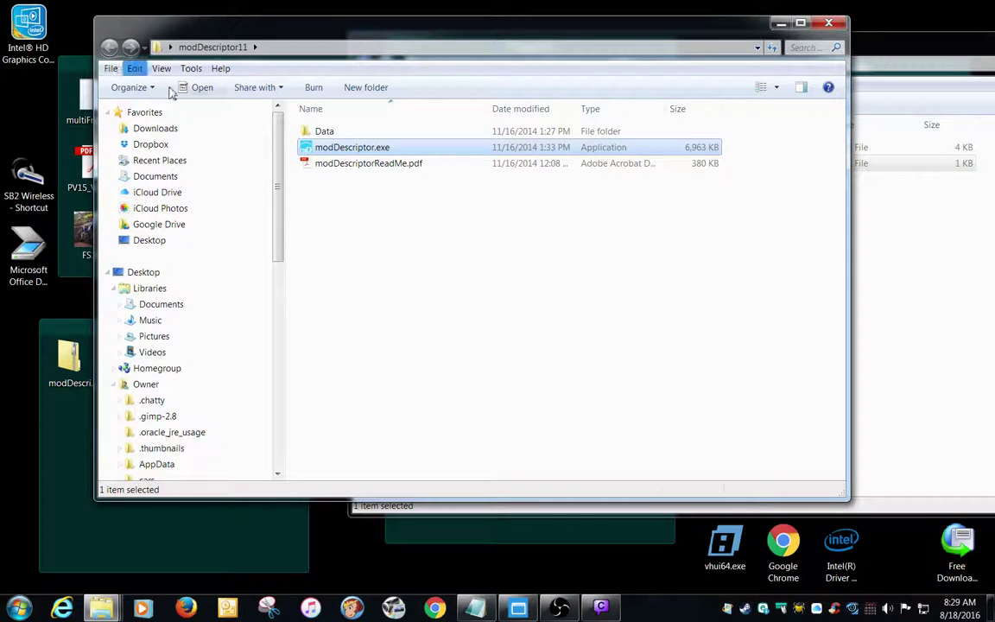
double_click(333, 151)
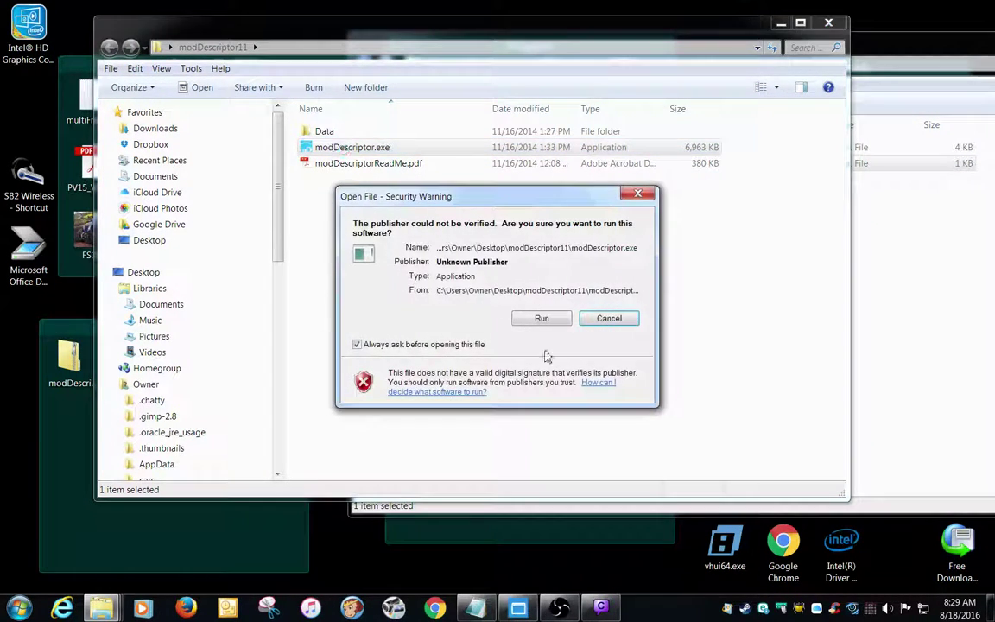
left_click(541, 318)
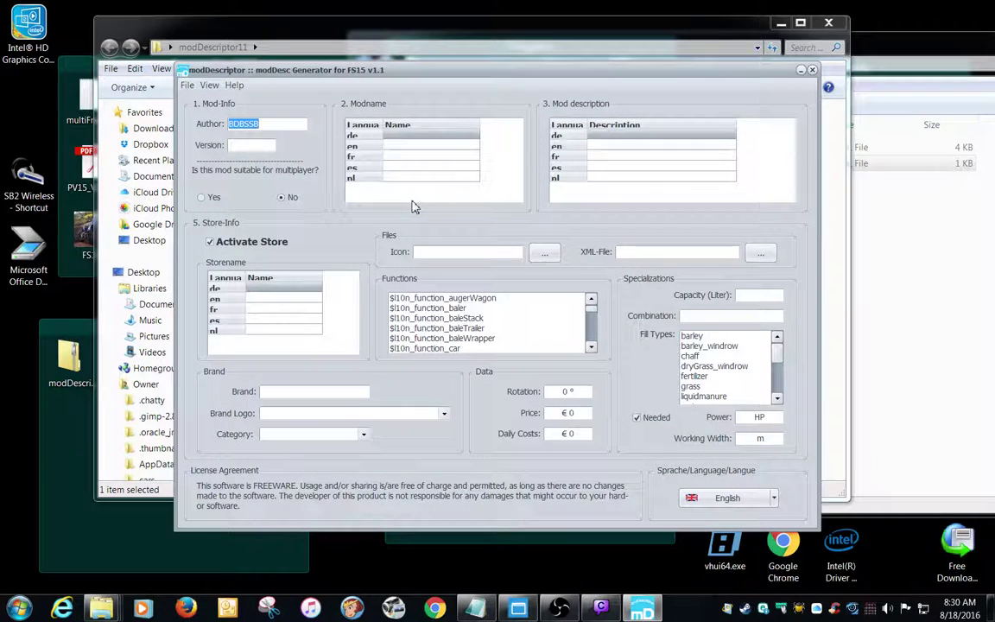
Load modDesc.xml from the TreeSpeeder folder into modDescriptor.
mouse_move(778, 358)
left_mouse_down()
mouse_move(777, 394)
mouse_move(779, 380)
left_mouse_up()
left_click(187, 85)
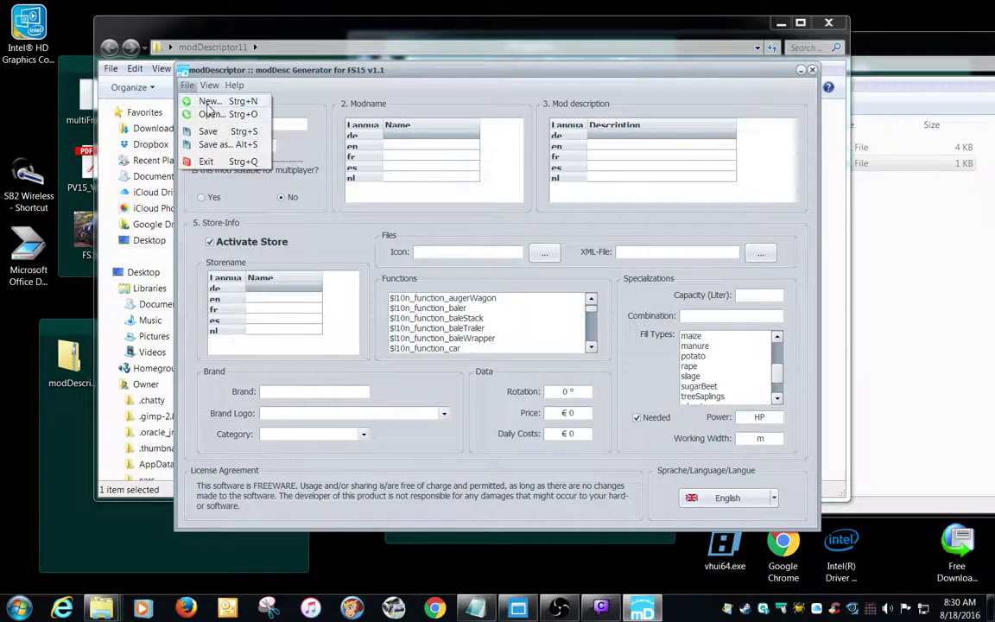
left_click(211, 116)
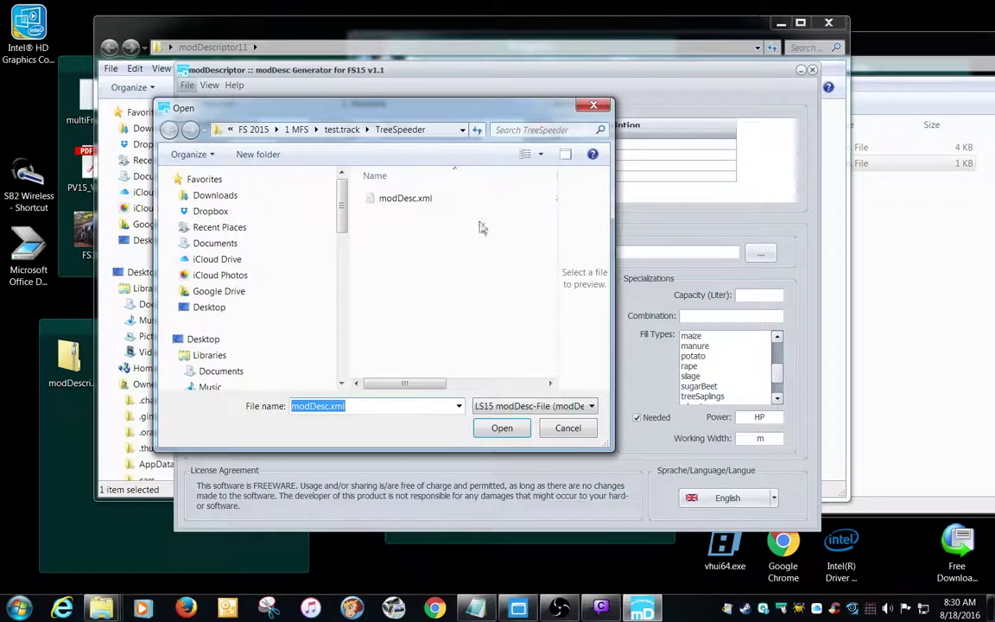
double_click(412, 199)
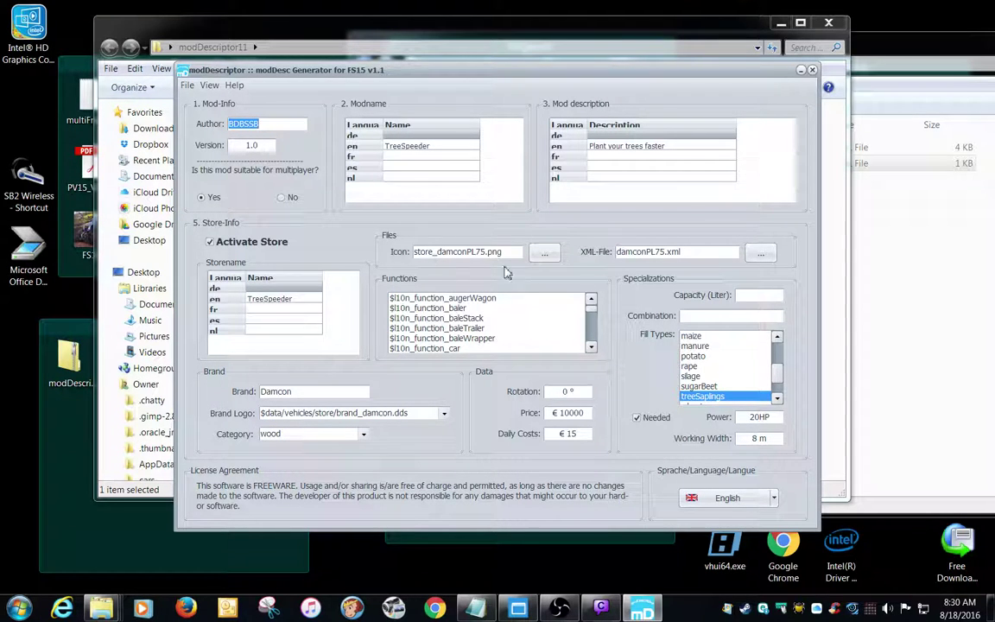
Browse for the mod's store icon file, going to Computer > Local Disk (C:) > Program Files (x86).
left_click(545, 254)
left_click_drag(342, 212, 268, 178)
left_click(232, 130)
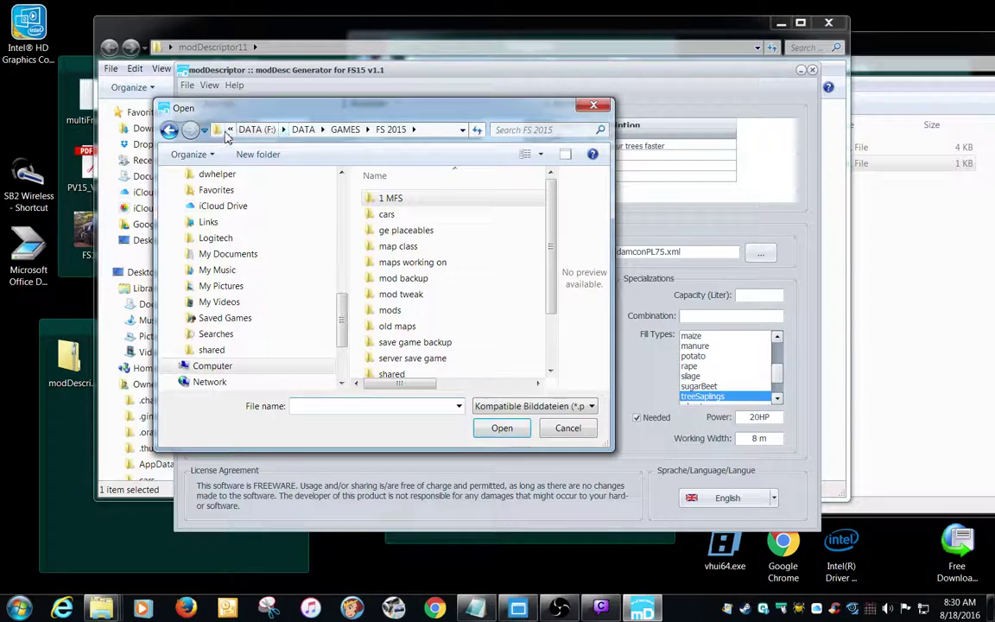
left_click(229, 130)
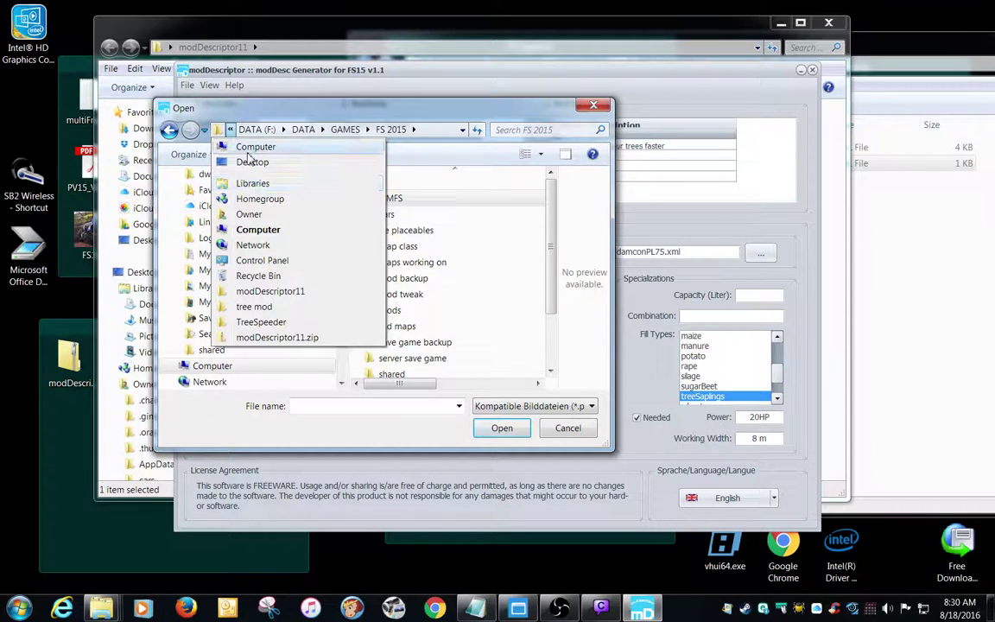
left_click(248, 153)
double_click(469, 220)
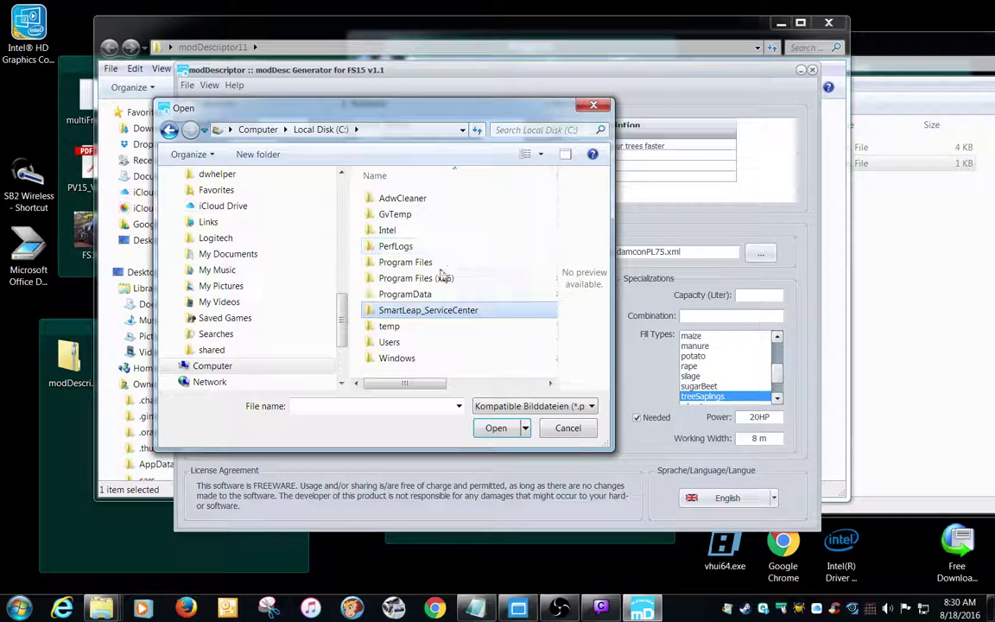
double_click(407, 278)
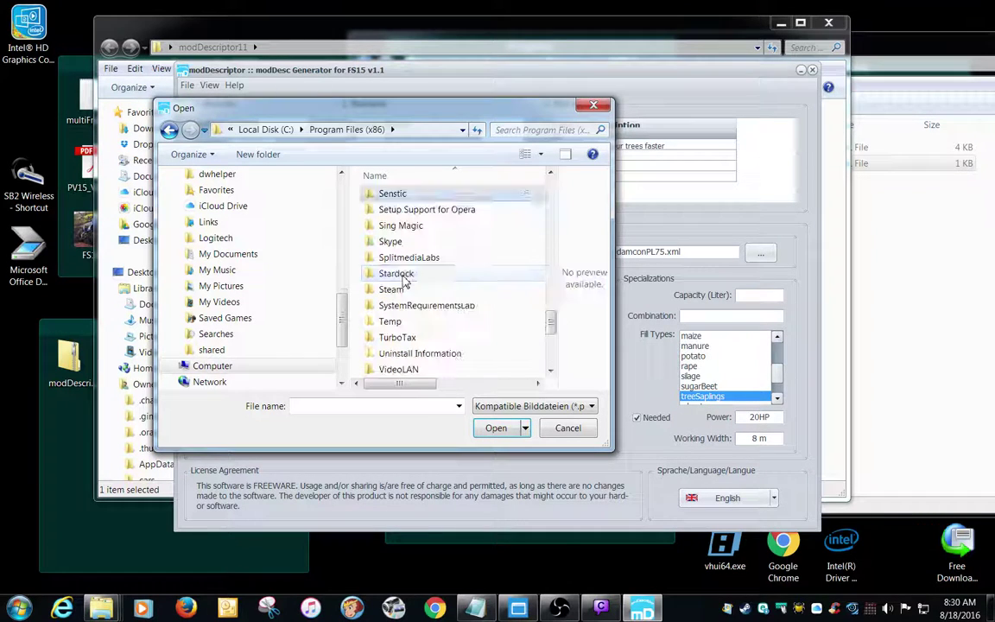
Open the folder Steam > steamapps > common > Farming Simulator 15 > data > vehicles > store.
double_click(399, 290)
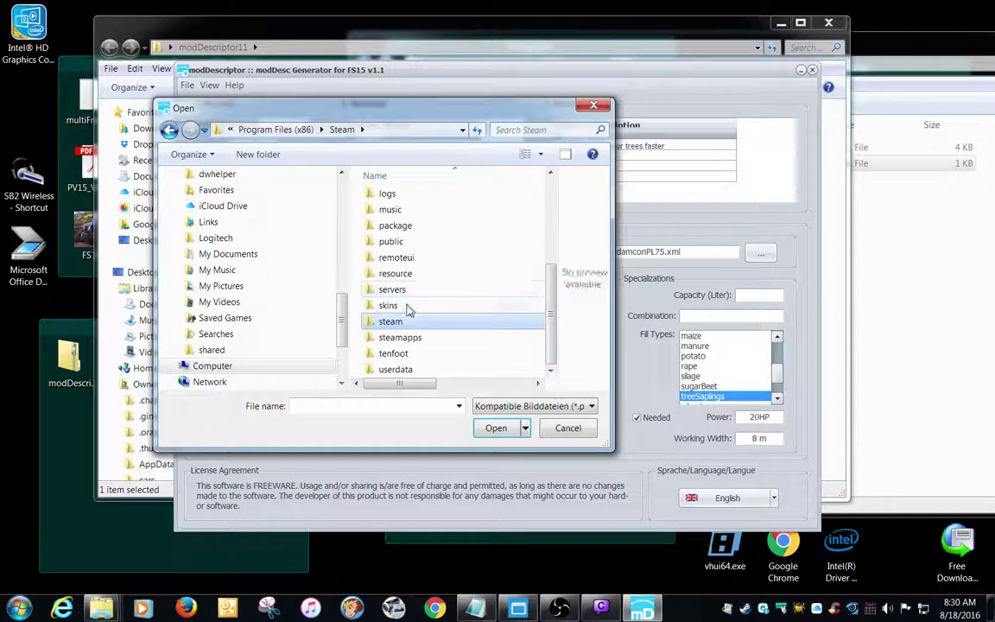
double_click(401, 337)
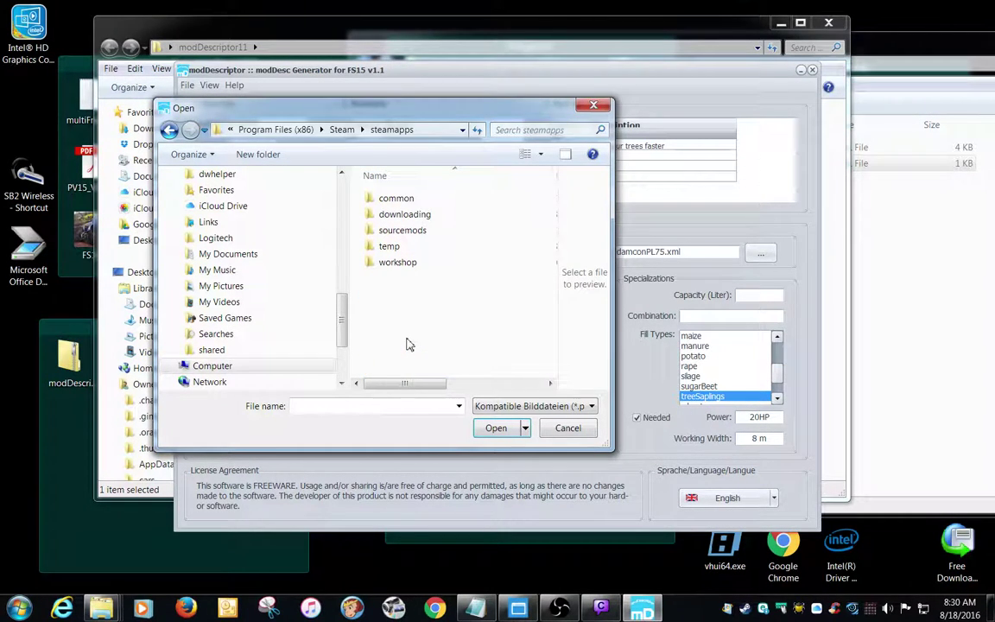
double_click(397, 201)
double_click(408, 218)
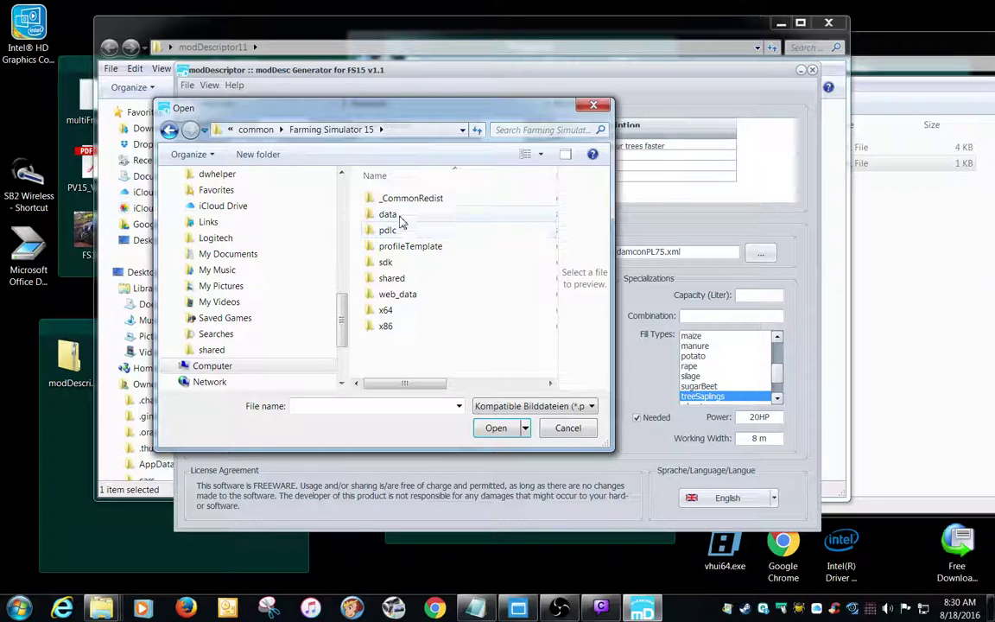
double_click(397, 216)
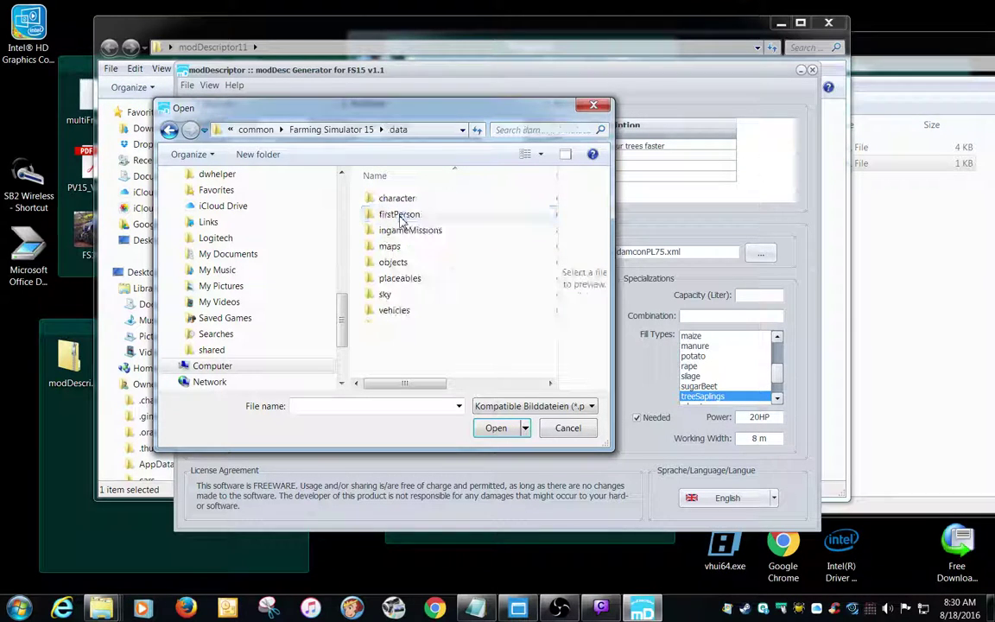
double_click(396, 316)
double_click(408, 328)
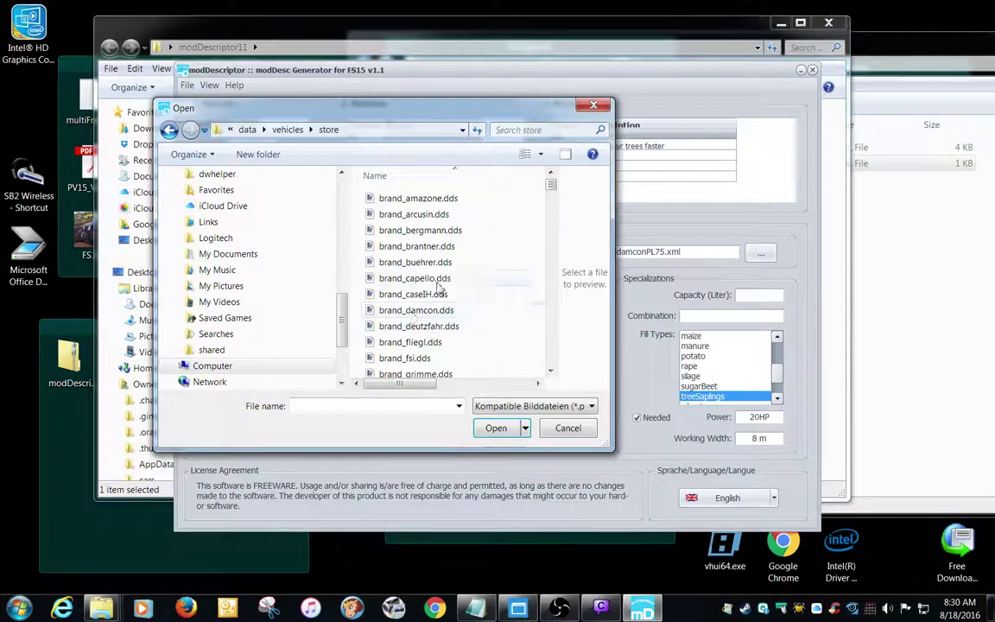
Choose store_damconPL75.dds from the store folder as the mod's icon.
left_click_drag(442, 110, 434, 184)
key("s")
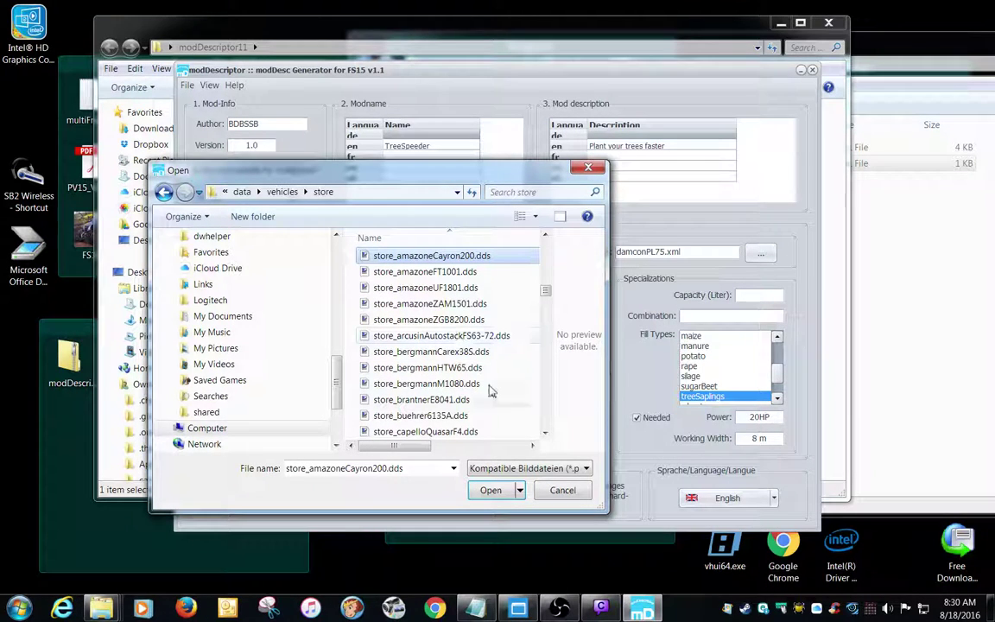
left_click(450, 415)
scroll(451, 418, "down", 4)
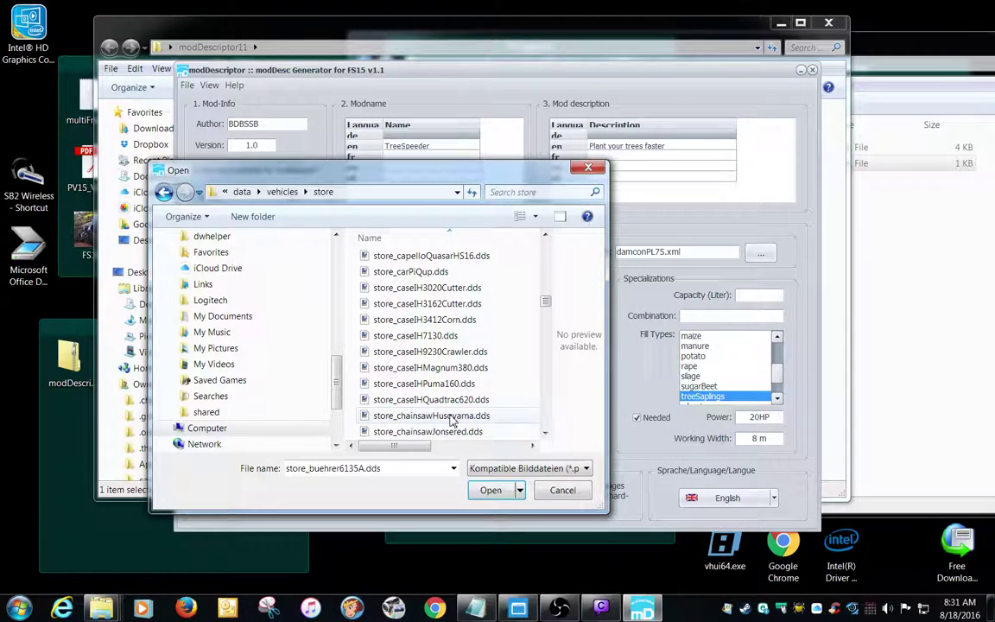
scroll(451, 418, "down", 4)
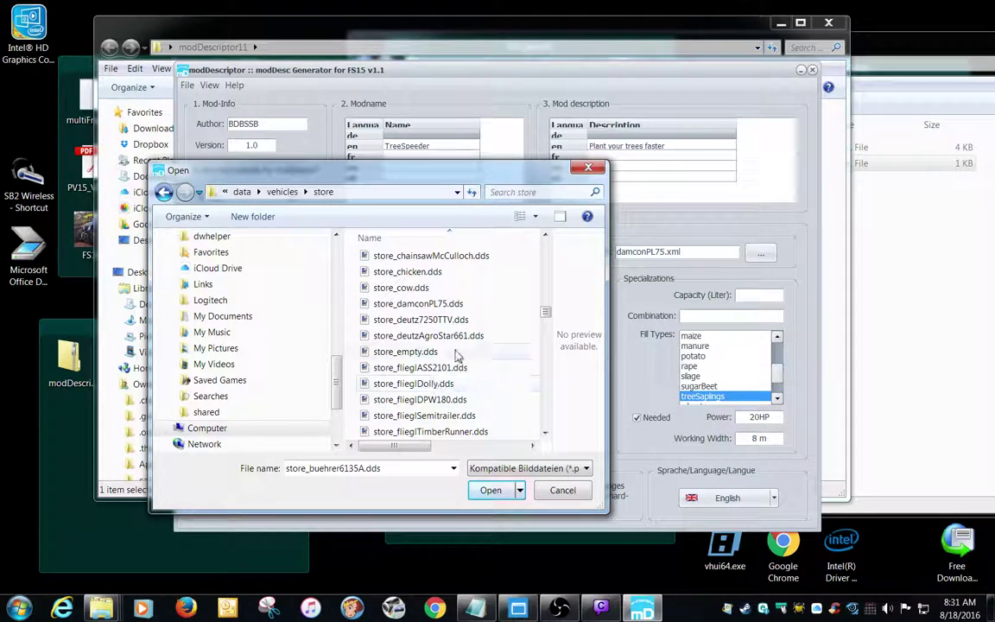
left_click(432, 303)
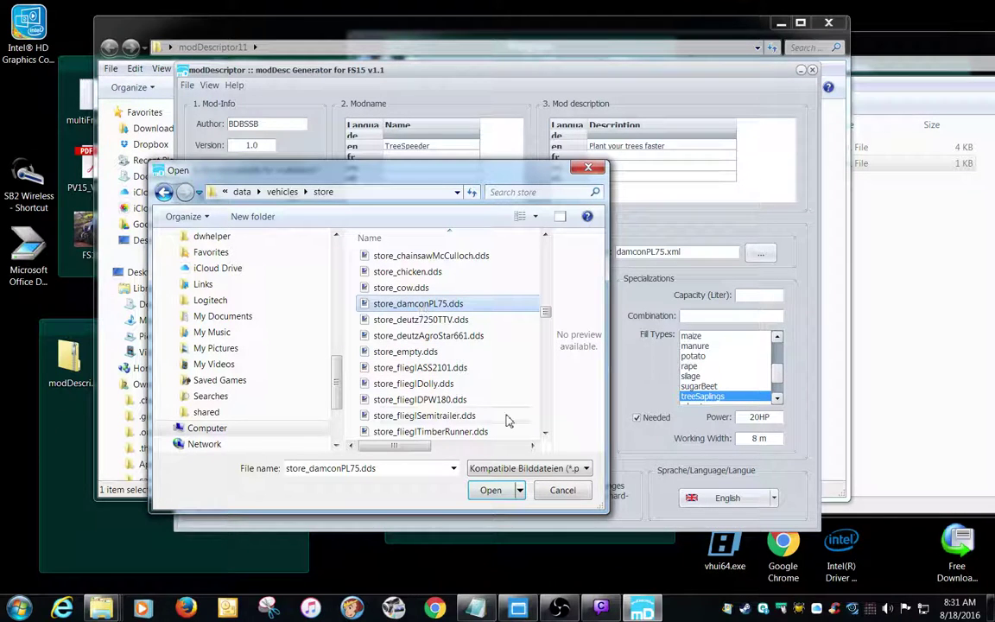
left_click(490, 490)
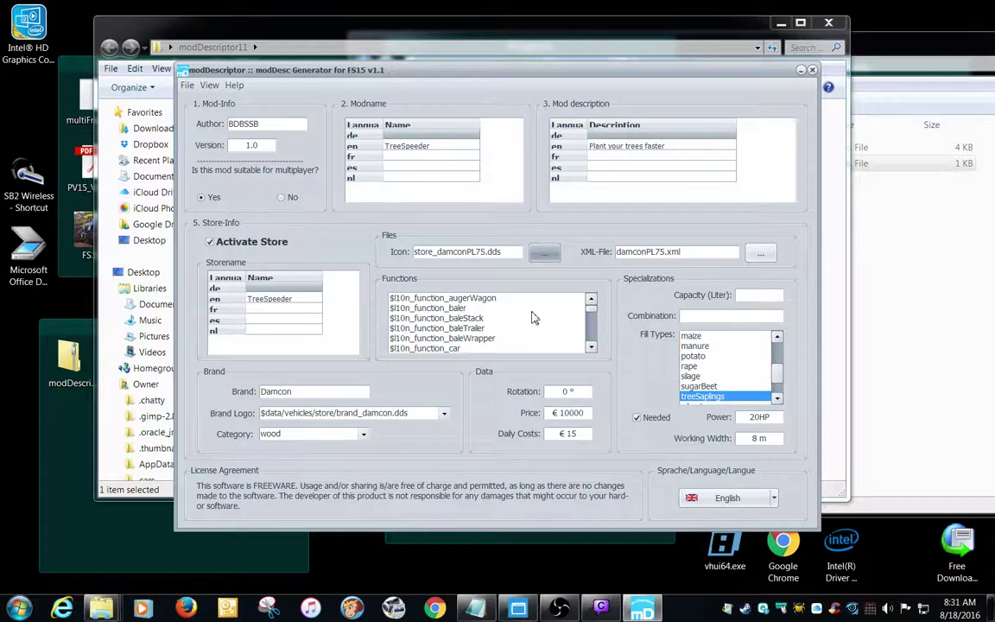
Copy the $data/vehicles/store/ prefix from the brand logo path and insert it before the icon's file name.
left_click(338, 413)
left_click(337, 413)
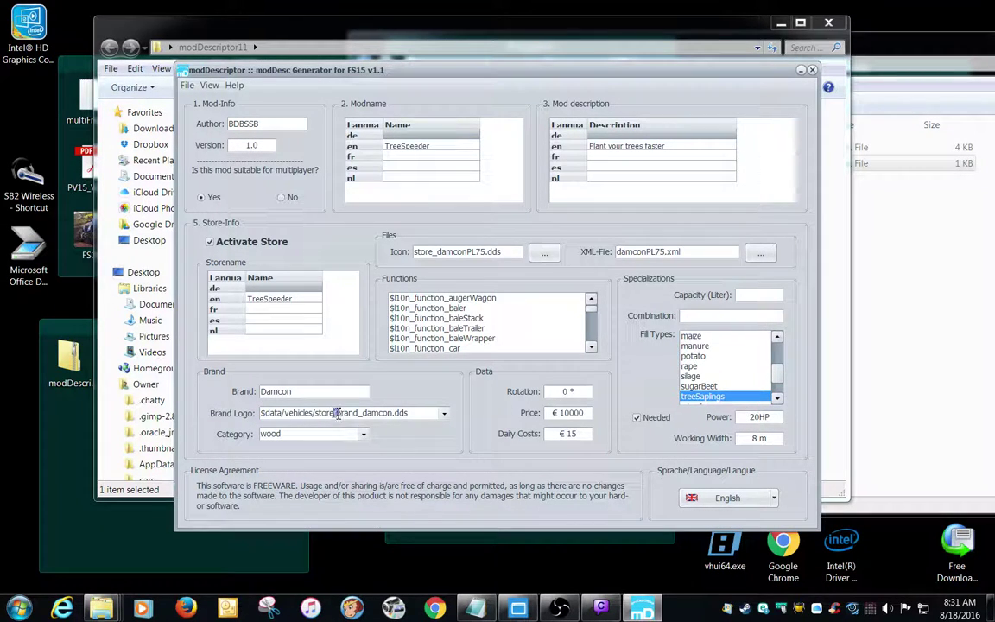
left_click_drag(337, 413, 253, 418)
right_click(277, 418)
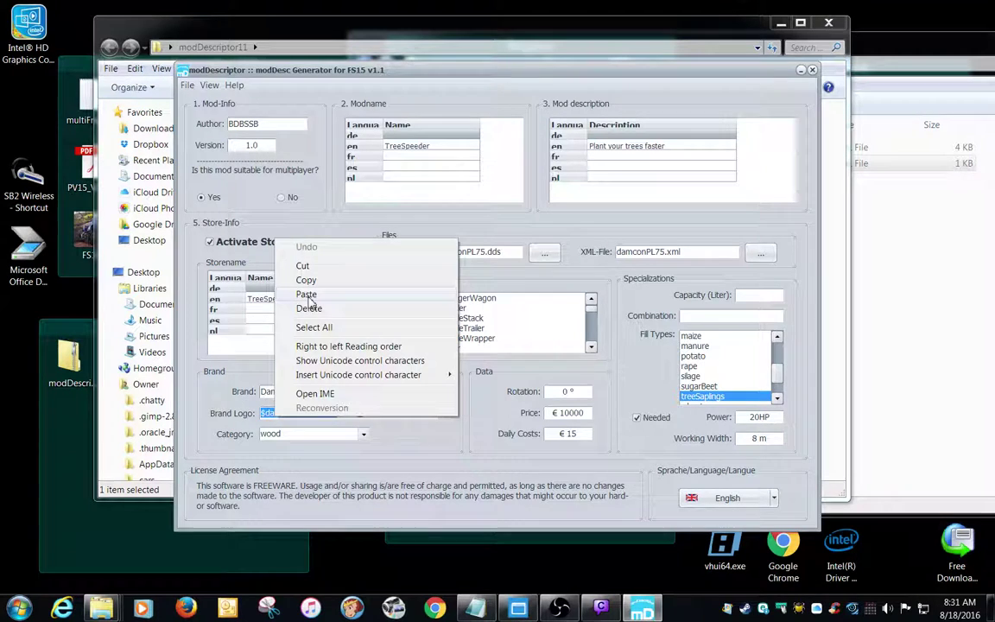
left_click(307, 277)
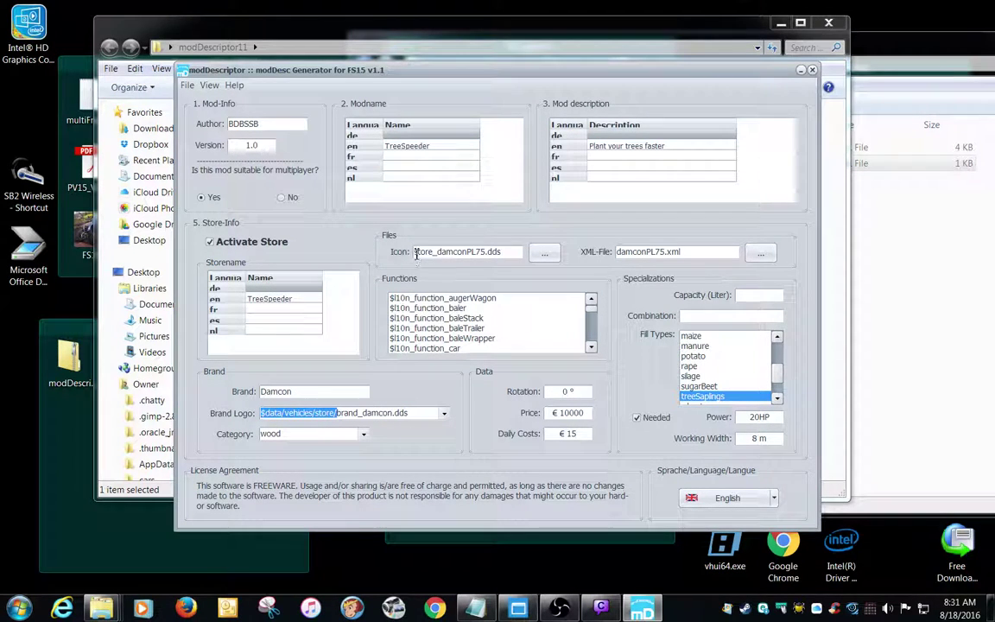
left_click(415, 252)
key("Left")
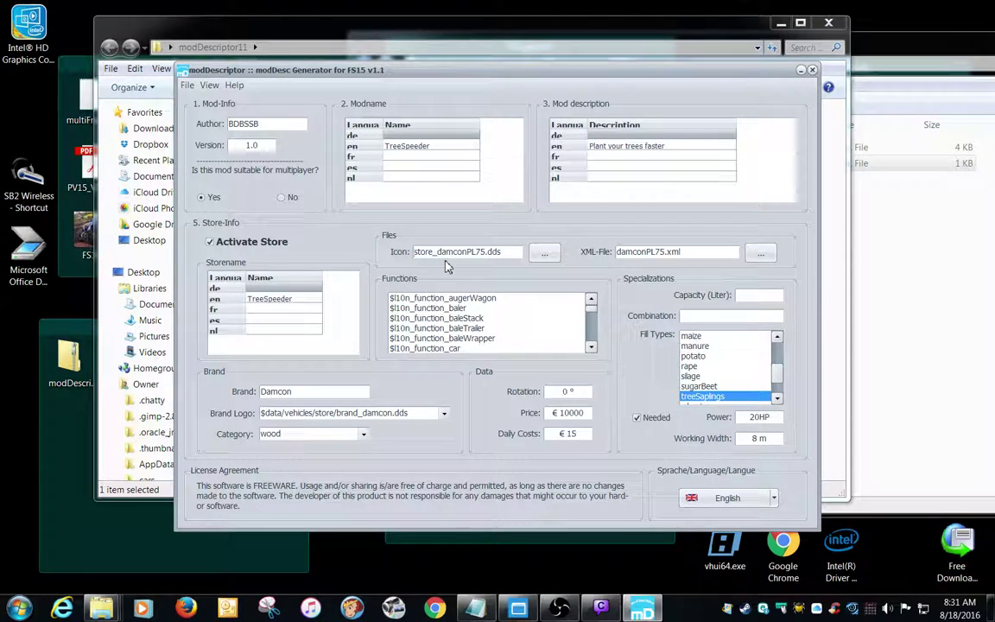
key("ctrl+v")
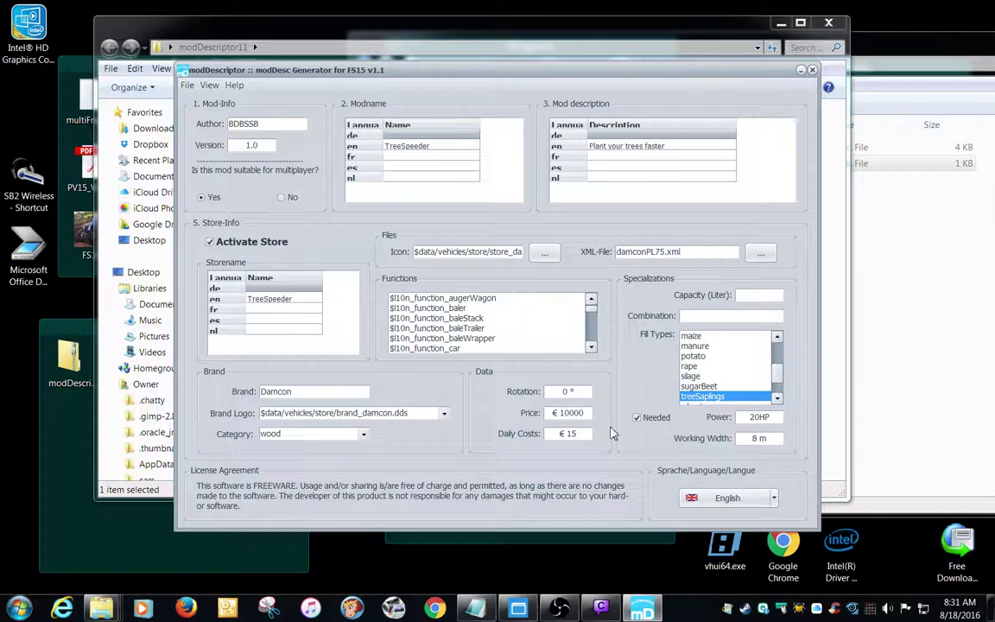
Save the corrected modDesc.xml, and close modDescriptor and the modDescriptor11 folder window.
left_click(186, 85)
left_click(223, 132)
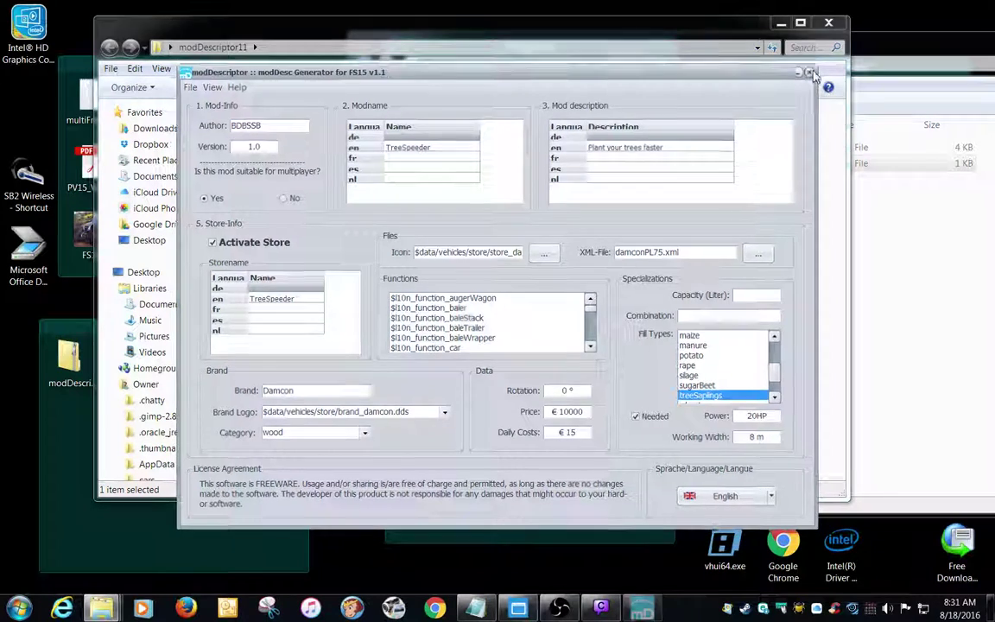
left_click(812, 71)
left_click(828, 22)
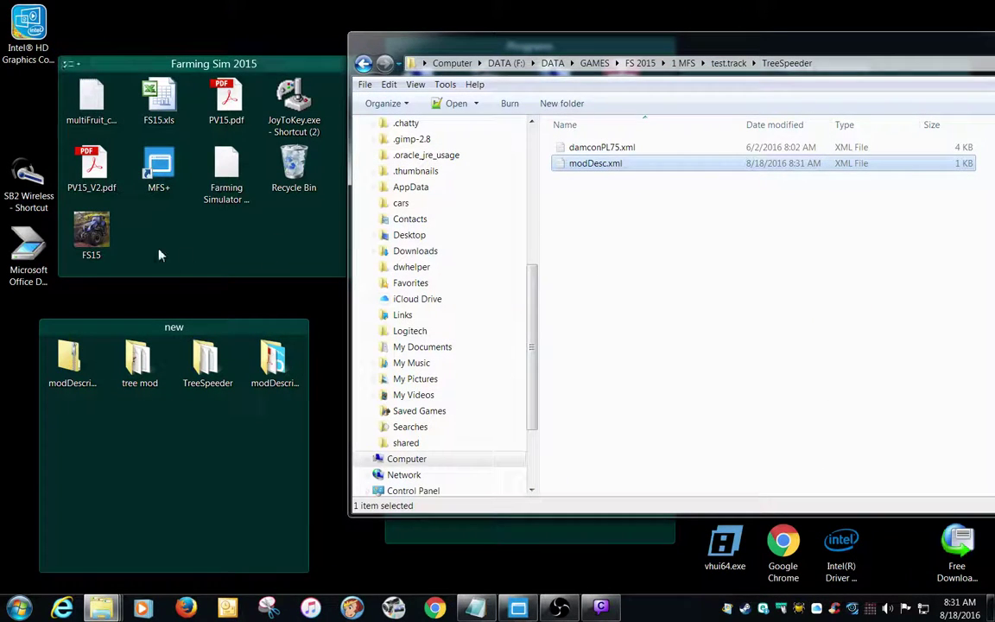
double_click(95, 233)
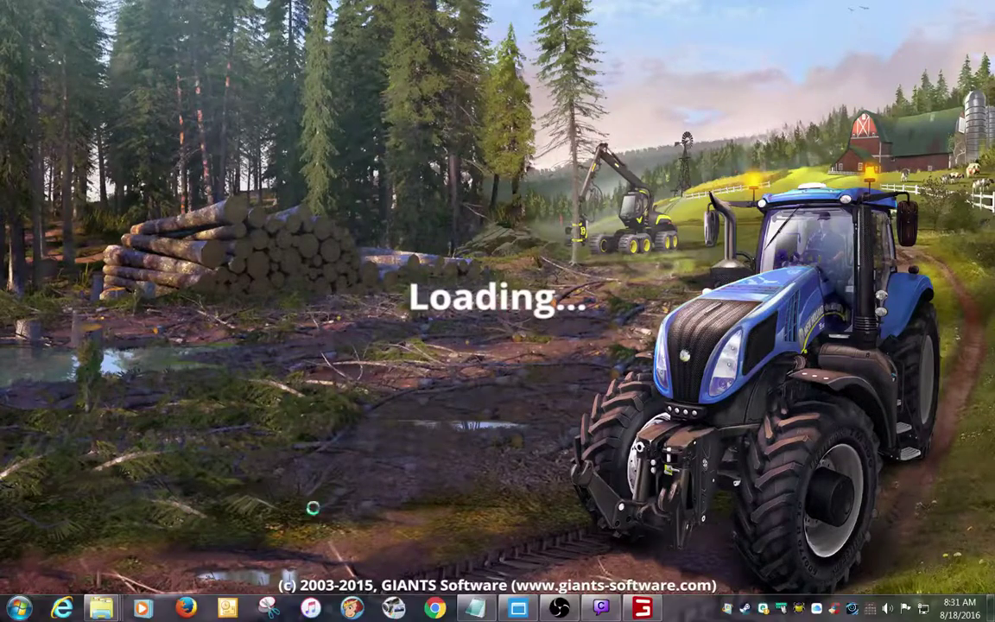
right_click(640, 608)
left_click(606, 573)
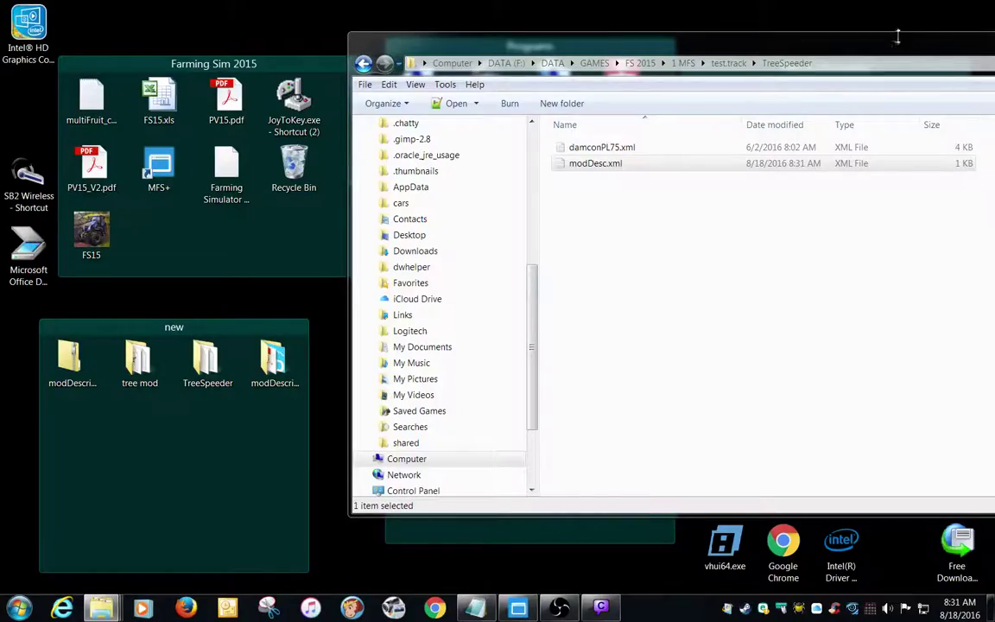
Close the TreeSpeeder window and copy FS15__Money__Cheat.zip from the pv rivers mp folder in 1 MFS.
left_click_drag(897, 37, 691, 48)
left_click(828, 50)
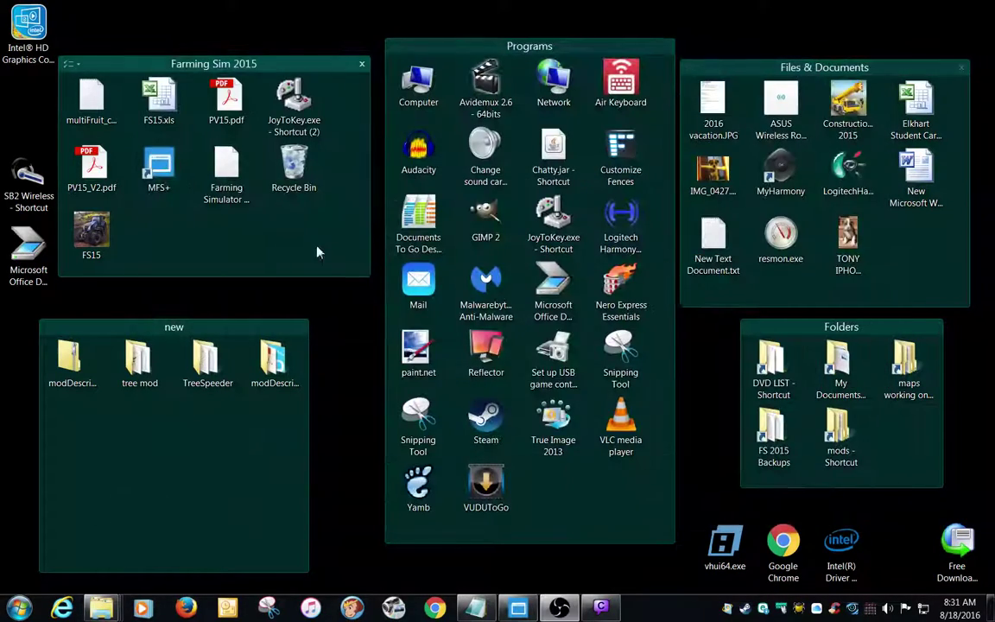
double_click(771, 432)
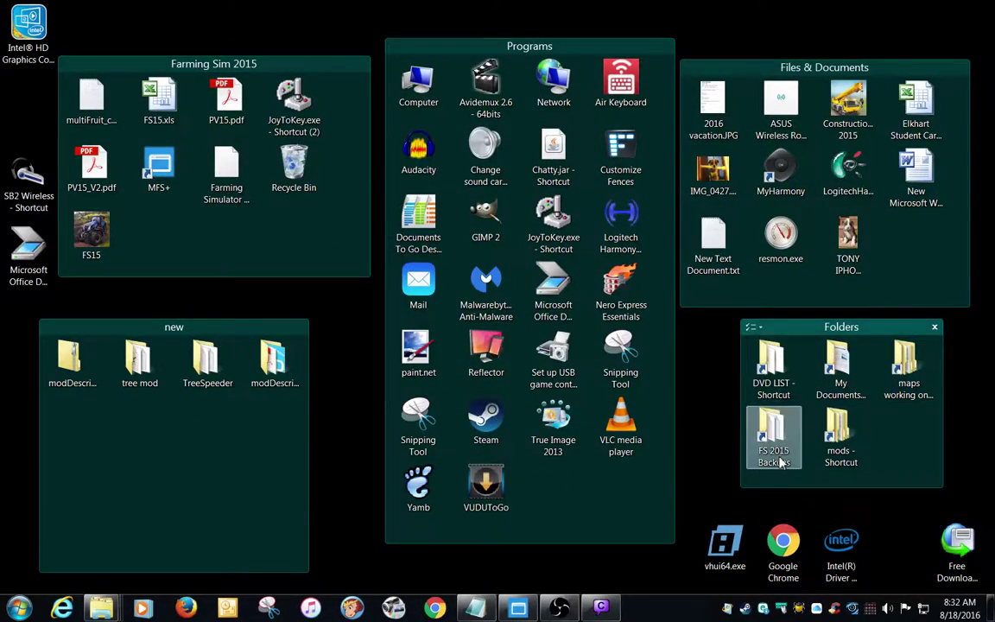
double_click(417, 336)
key("f")
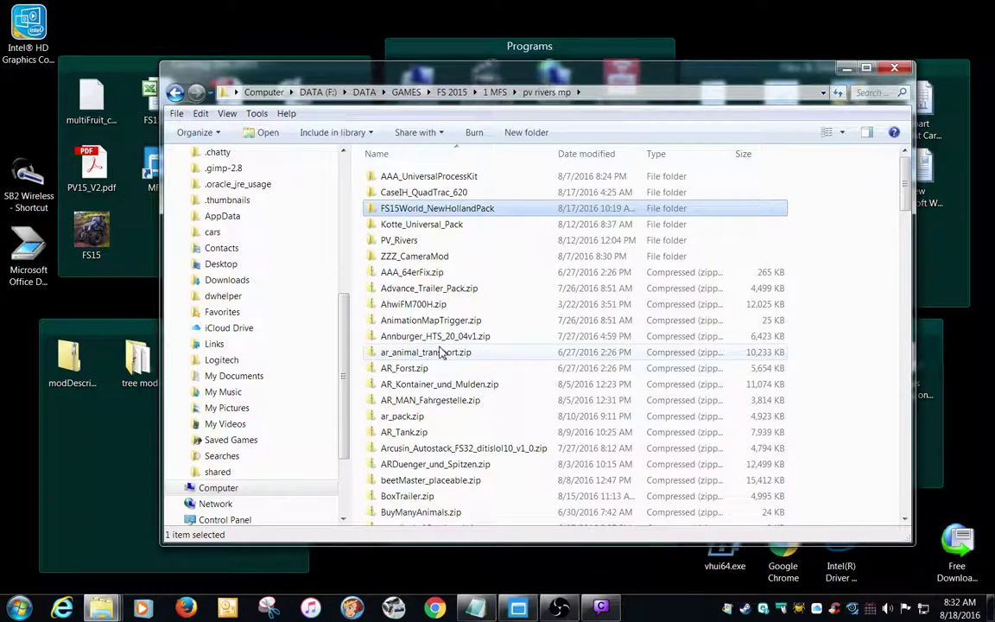
key("f")
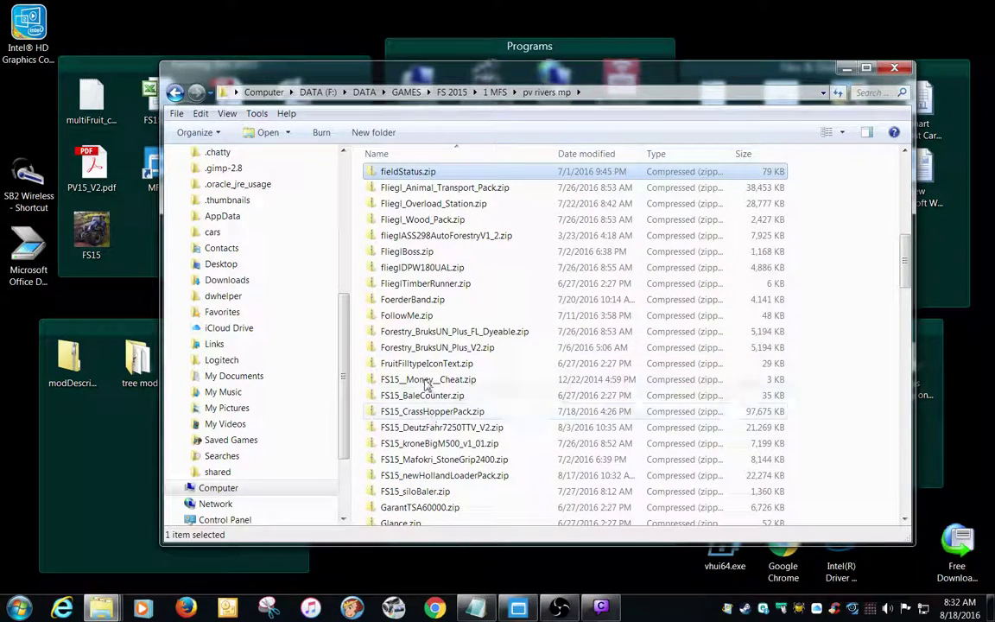
right_click(424, 378)
left_click(460, 303)
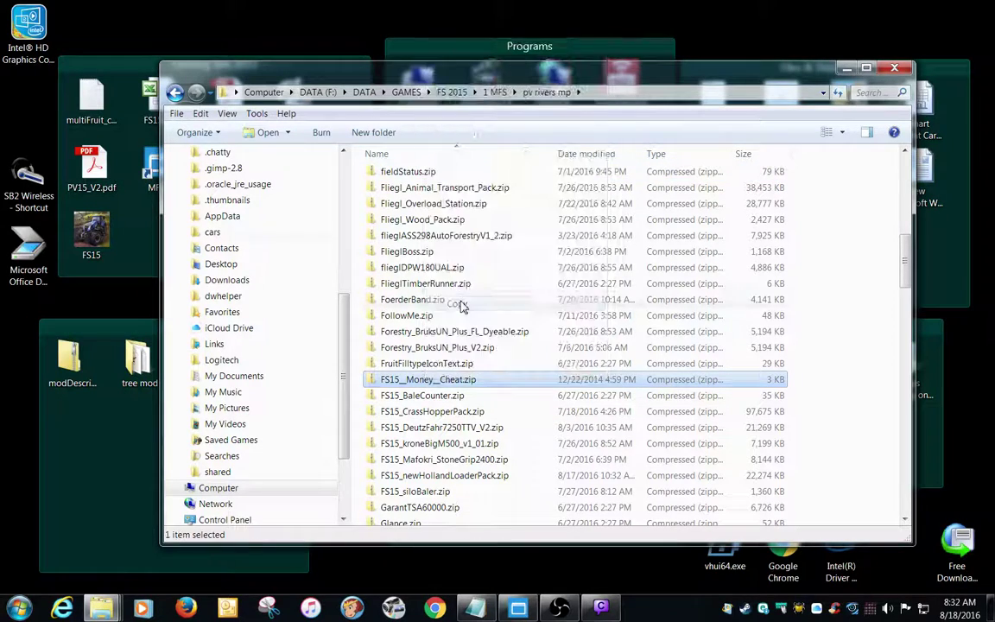
Paste the copied money cheat mod into the test.track folder in 1 MFS and close the folder window.
left_click(175, 93)
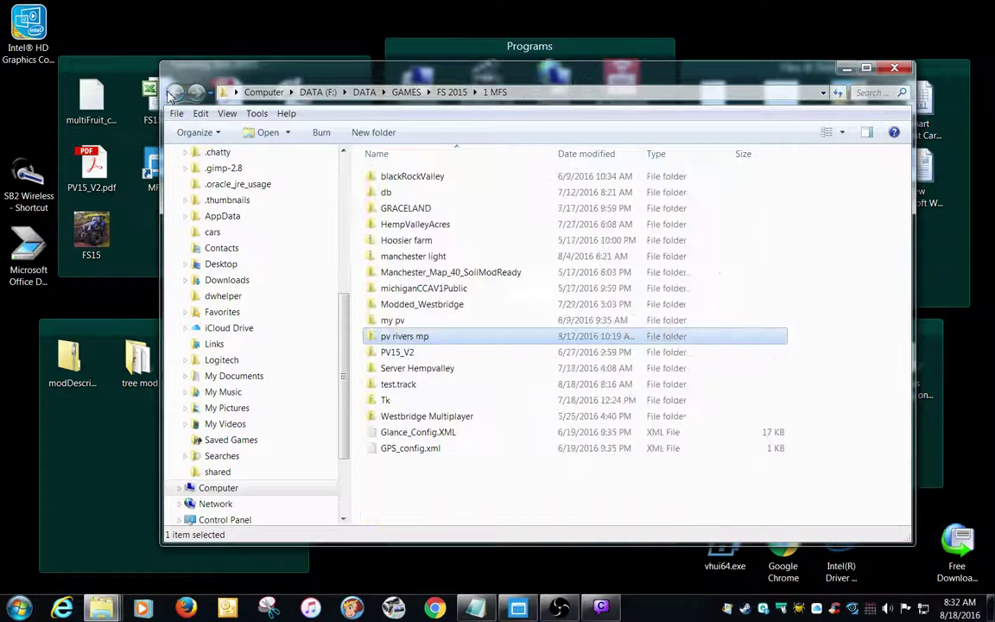
double_click(421, 384)
right_click(815, 219)
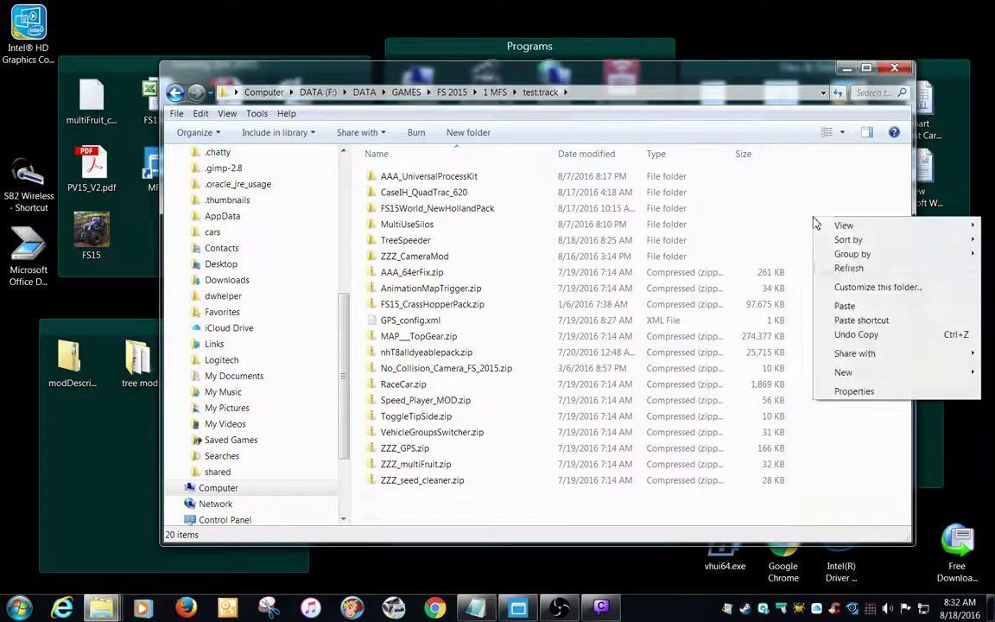
left_click(854, 307)
left_click(835, 237)
left_click(893, 69)
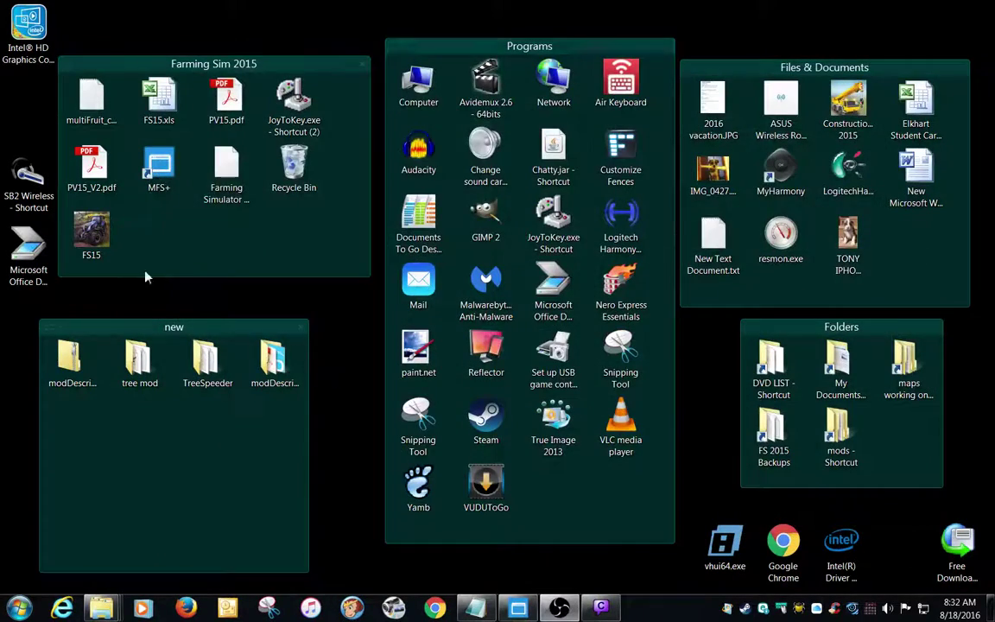
Start the Westbridge Hills career in Farming Simulator 15 and add 4,000,000 to the balance with the money cheat.
double_click(90, 242)
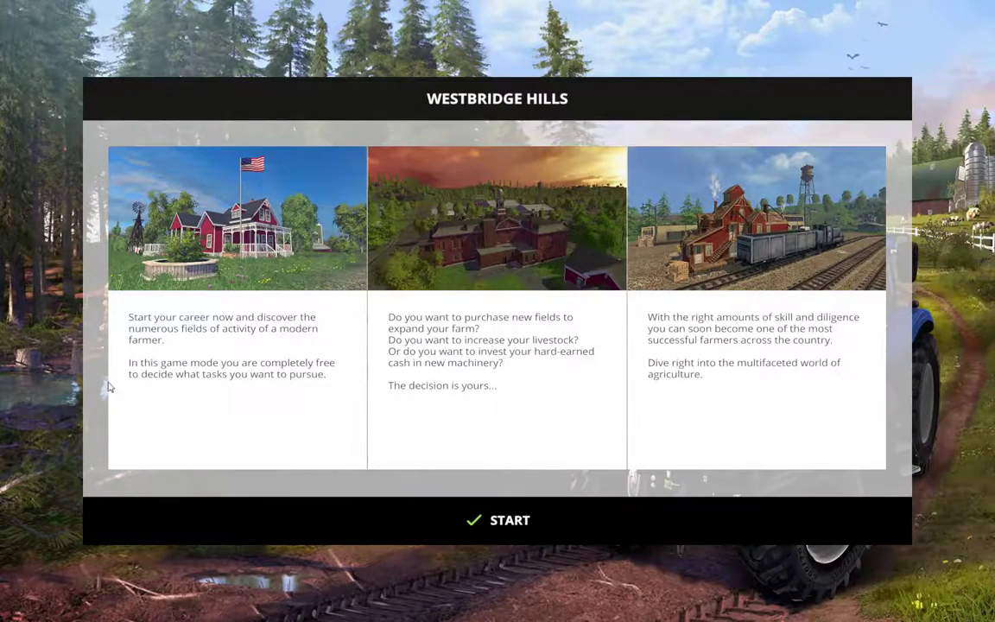
left_click(570, 524)
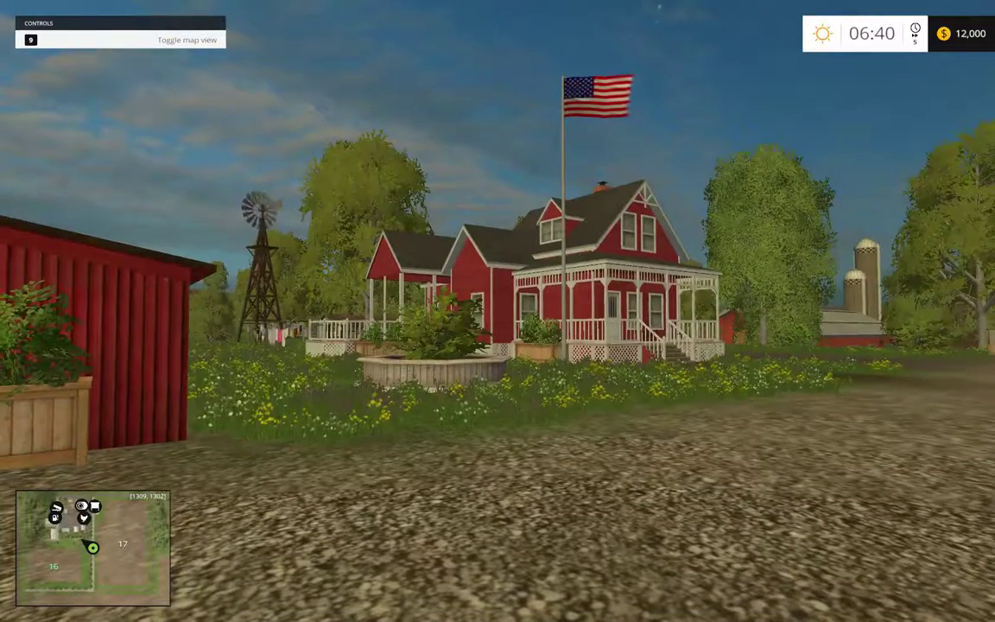
key("0")
key("0")
key("0")
key("0")
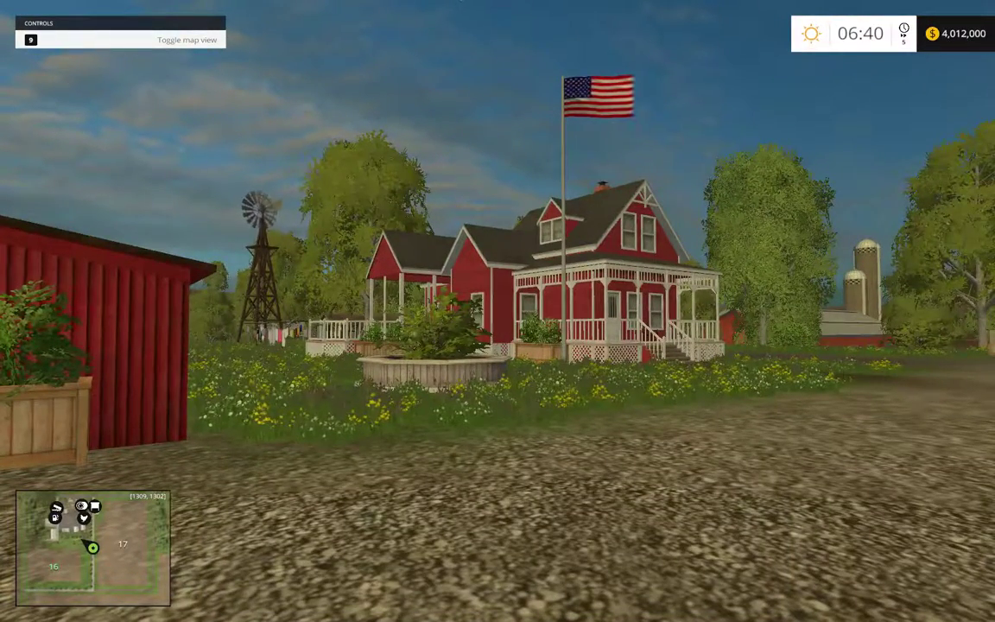
Try to buy the TreeSpeeder from the shop's modded Forestry Equipment category and check the console log.
key("p")
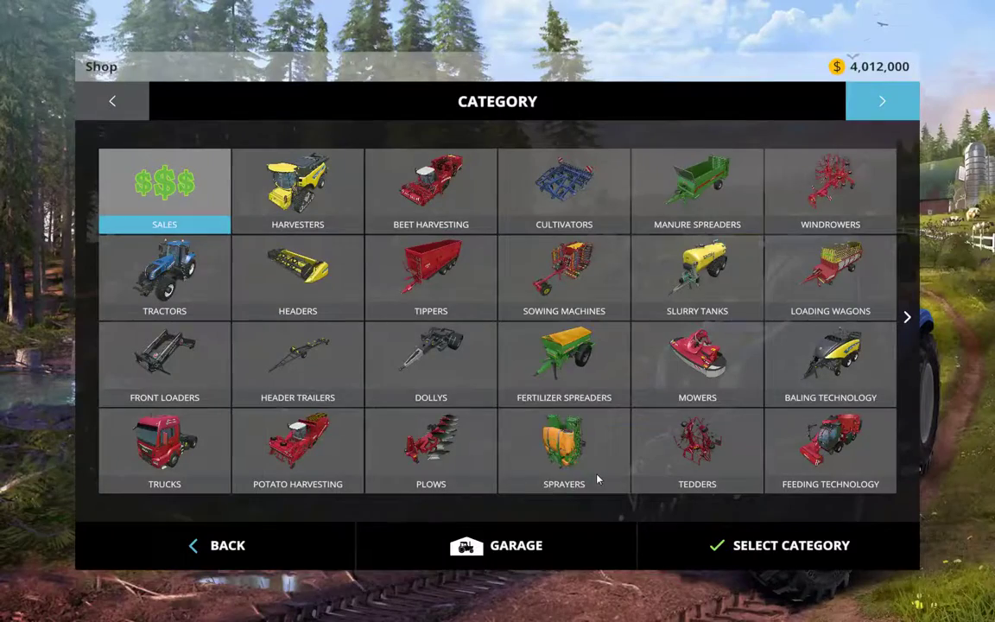
left_click(881, 101)
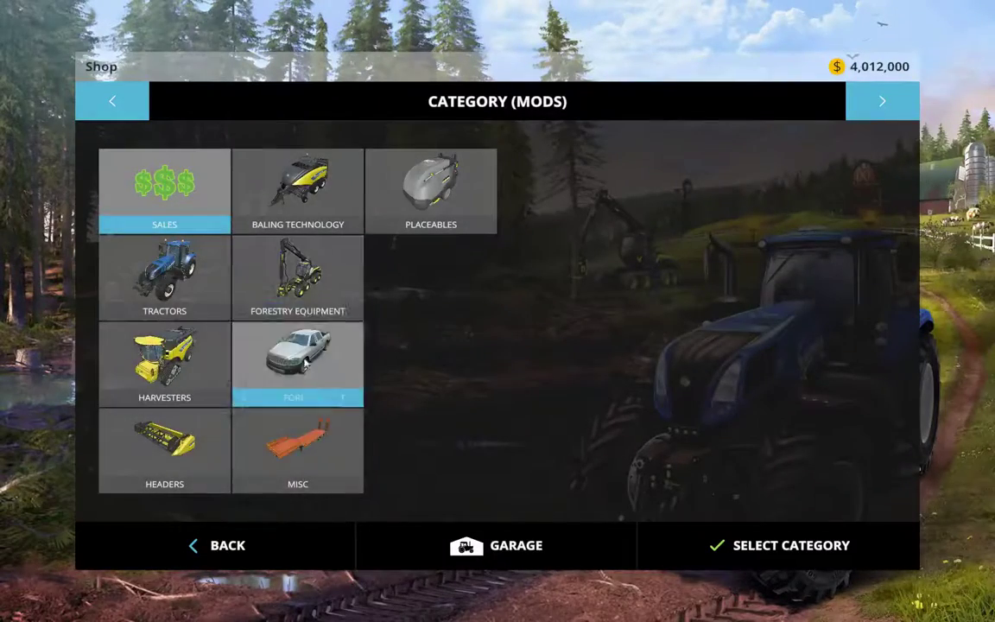
left_click(302, 285)
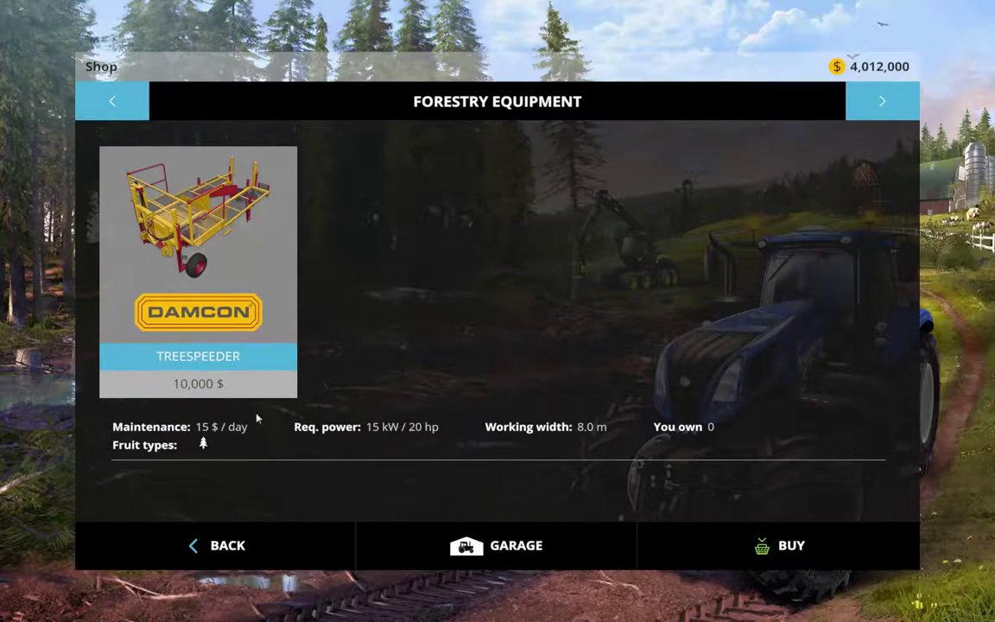
key("grave")
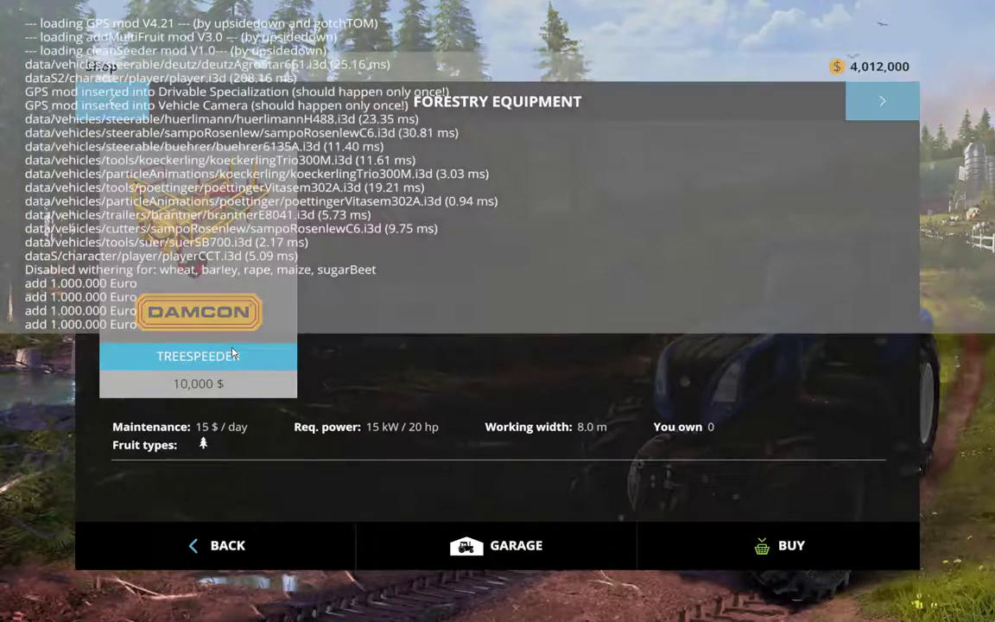
key("grave")
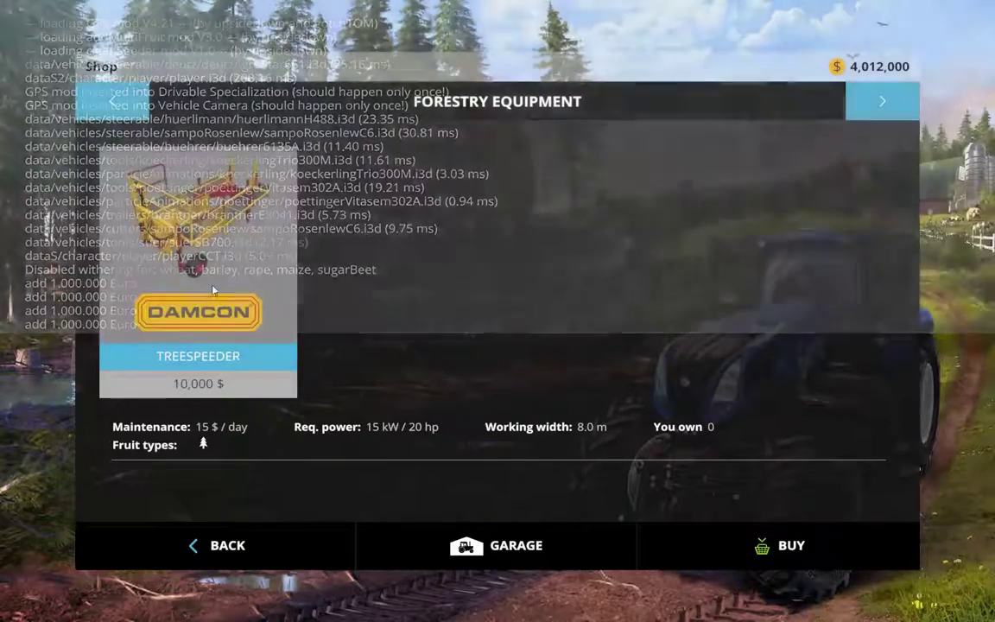
left_click(211, 285)
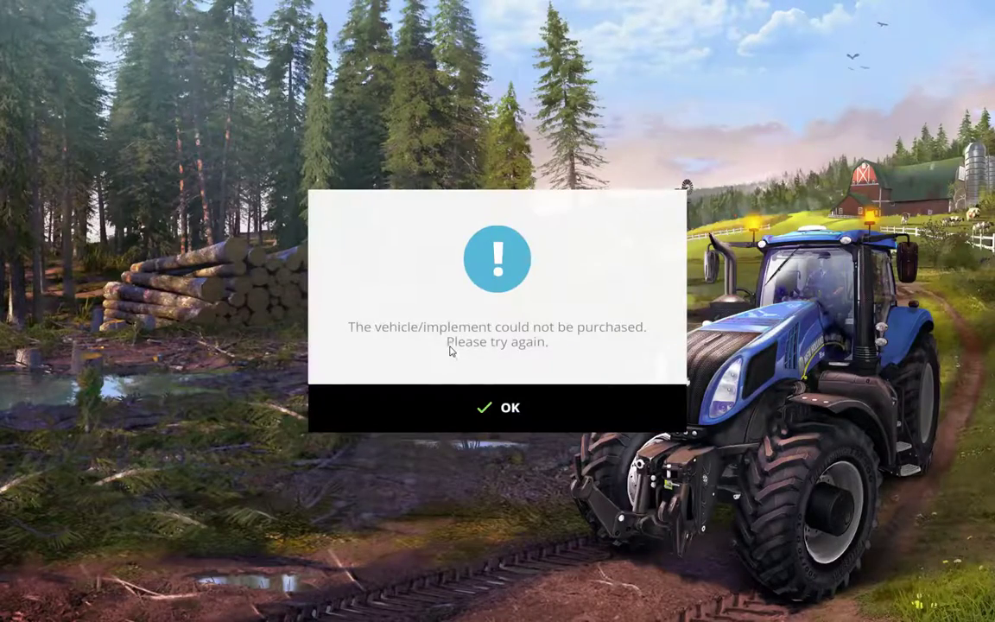
left_click(469, 413)
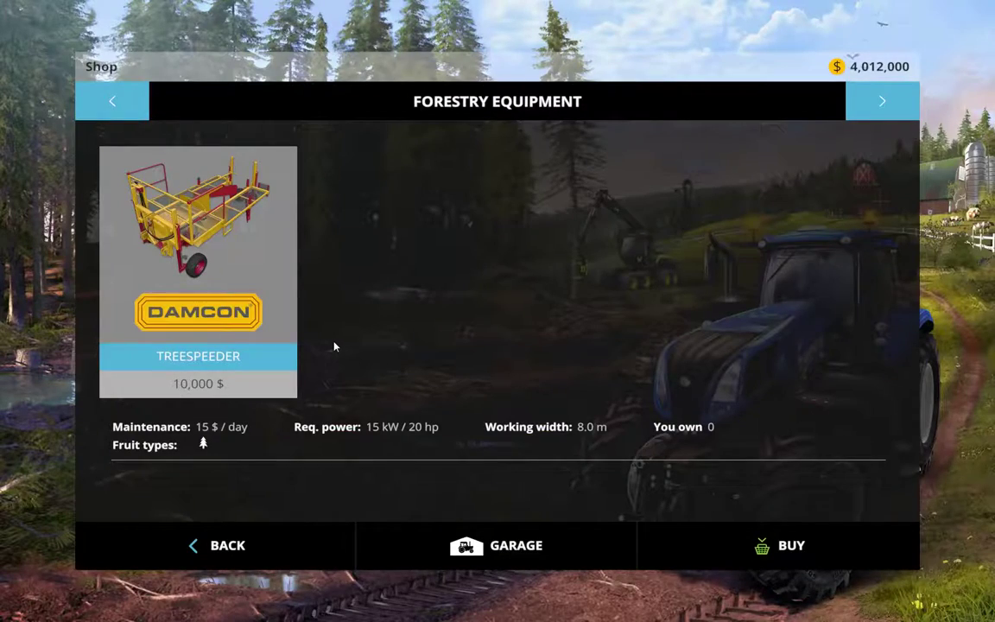
key("grave")
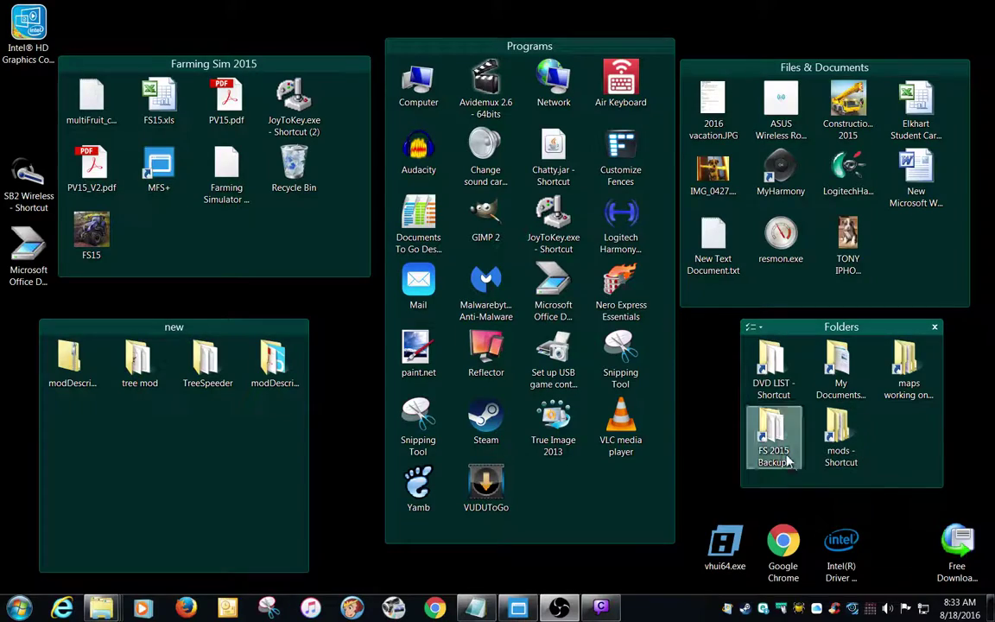
Open the TreeSpeeder folder inside test.track and review the contents of modDesc.xml.
double_click(787, 462)
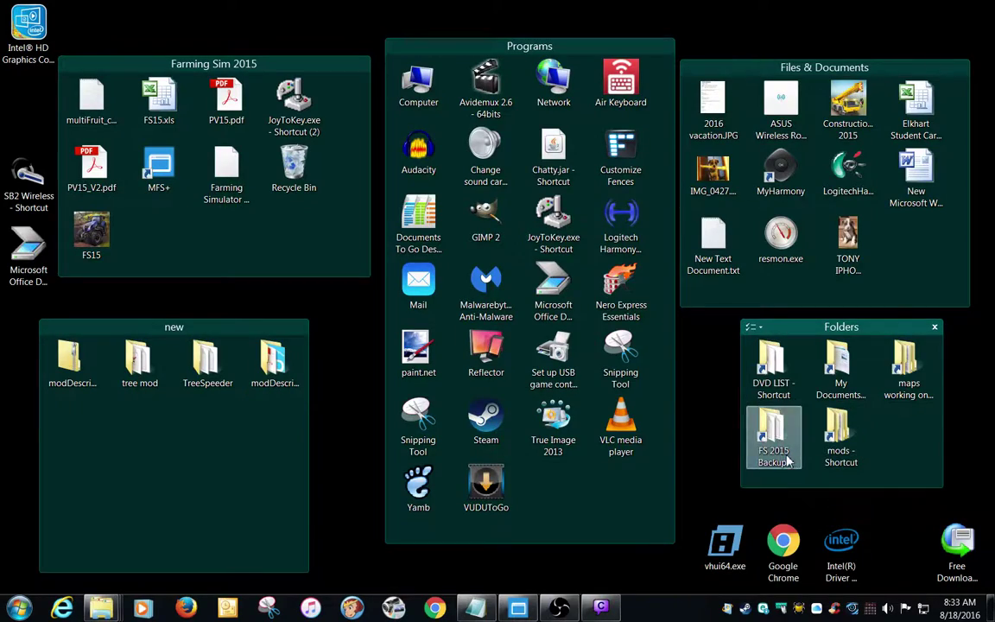
double_click(422, 406)
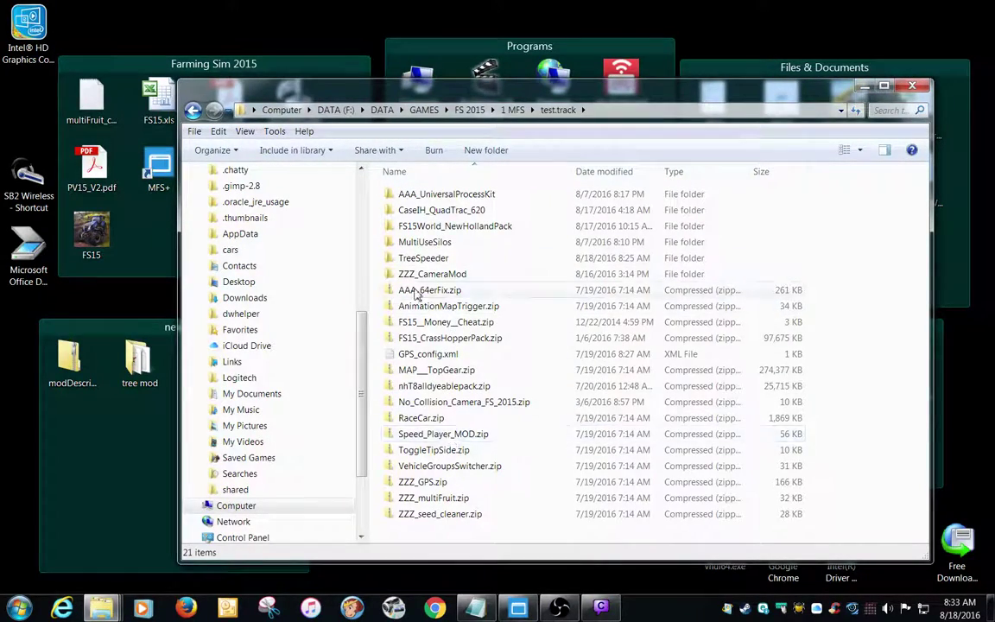
double_click(423, 258)
double_click(420, 211)
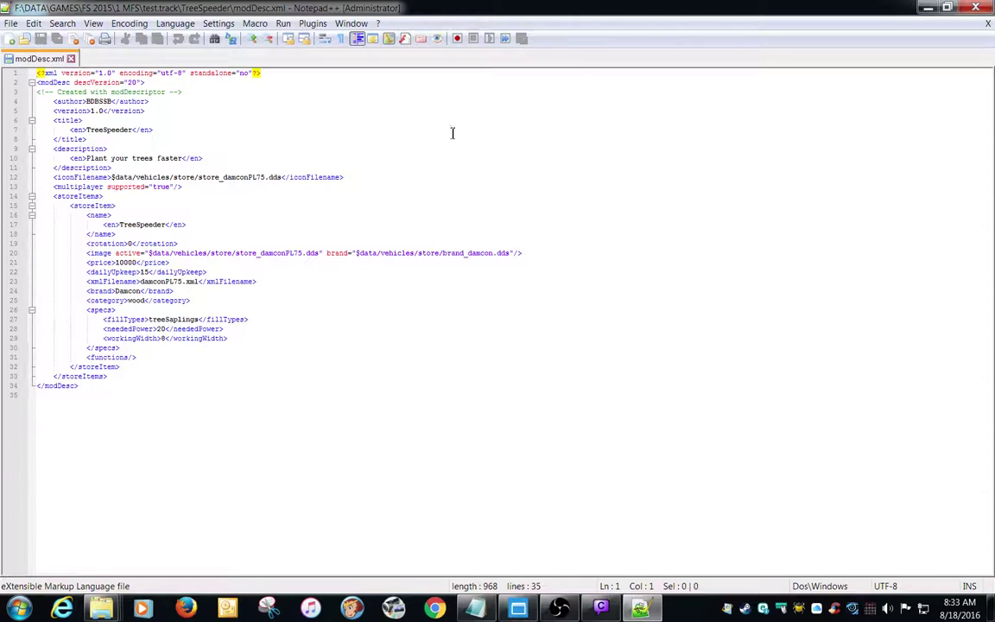
left_click(987, 23)
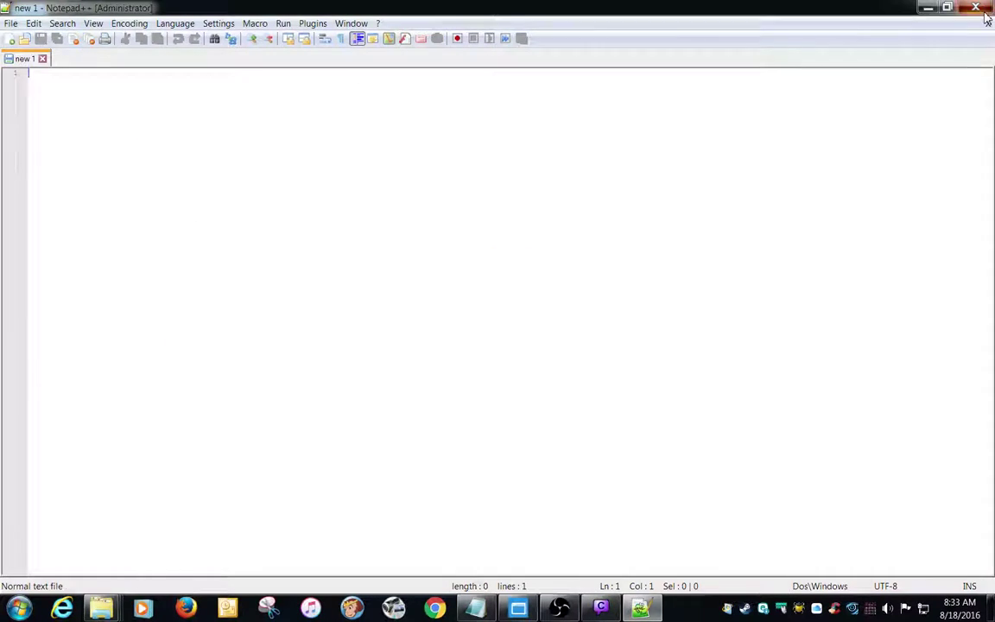
left_click(976, 6)
In damconPL75.xml, remove the data/vehicles/tools/damcon/ path from the filename entry, leaving only damconPL75.i3d.
left_click(423, 195)
double_click(423, 197)
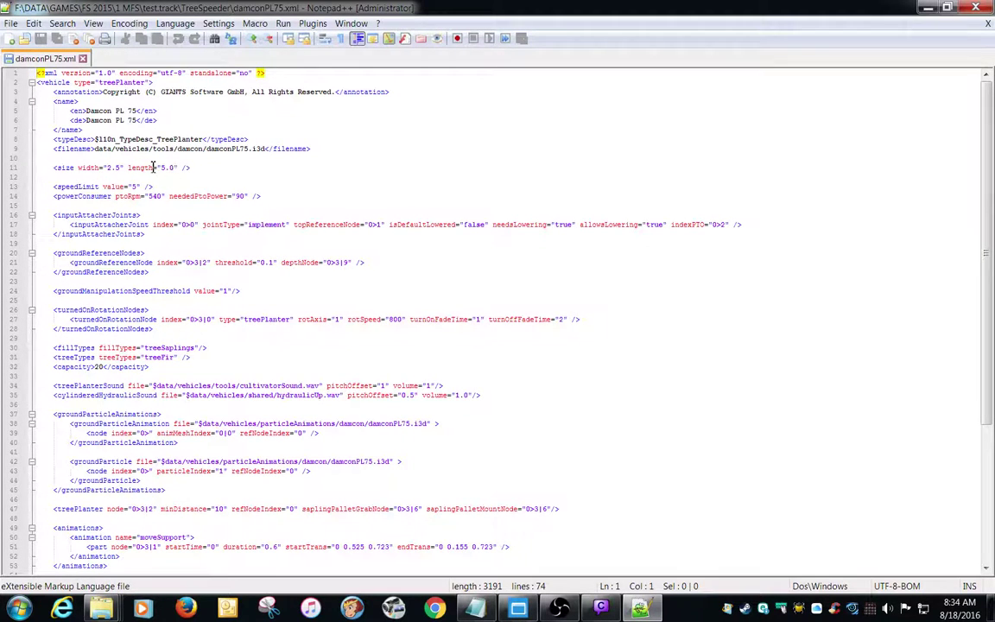
left_click(206, 149)
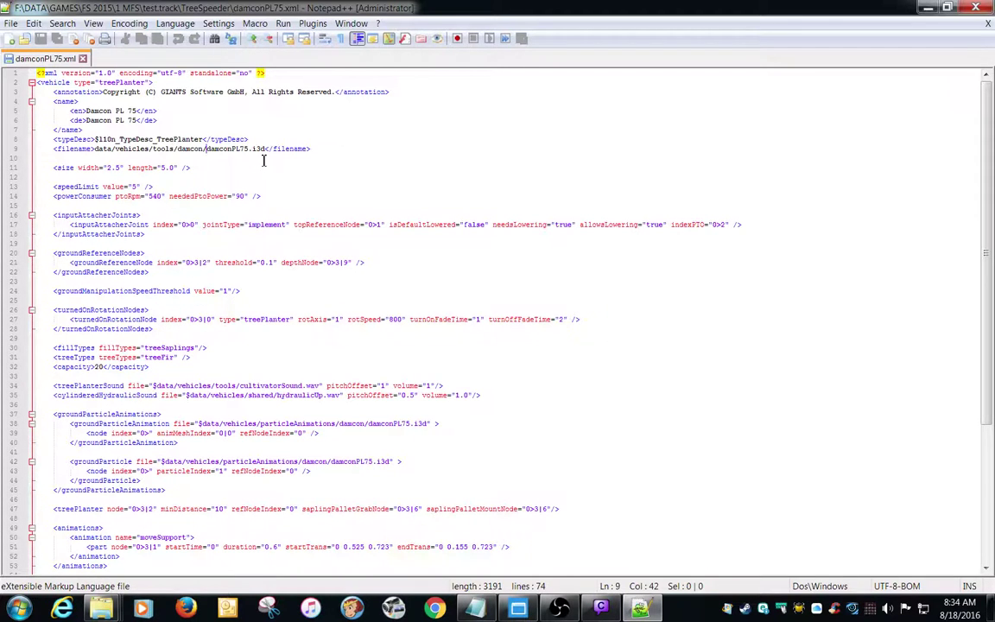
key("BackSpace")
key("BackSpace")
key("BackSpace")
key("BackSpace")
key("BackSpace")
key("BackSpace")
key("BackSpace")
key("BackSpace")
key("BackSpace")
key("BackSpace")
key("BackSpace")
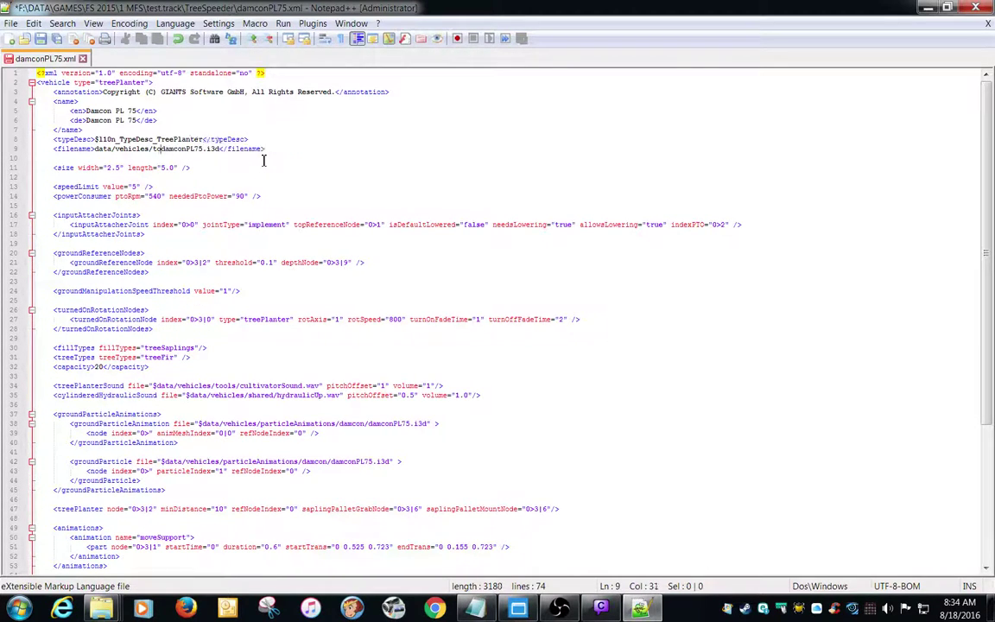
key("BackSpace")
key("BackSpace")
key("BackSpace")
key("BackSpace")
key("BackSpace")
key("BackSpace")
key("BackSpace")
key("BackSpace")
key("BackSpace")
key("BackSpace")
key("BackSpace")
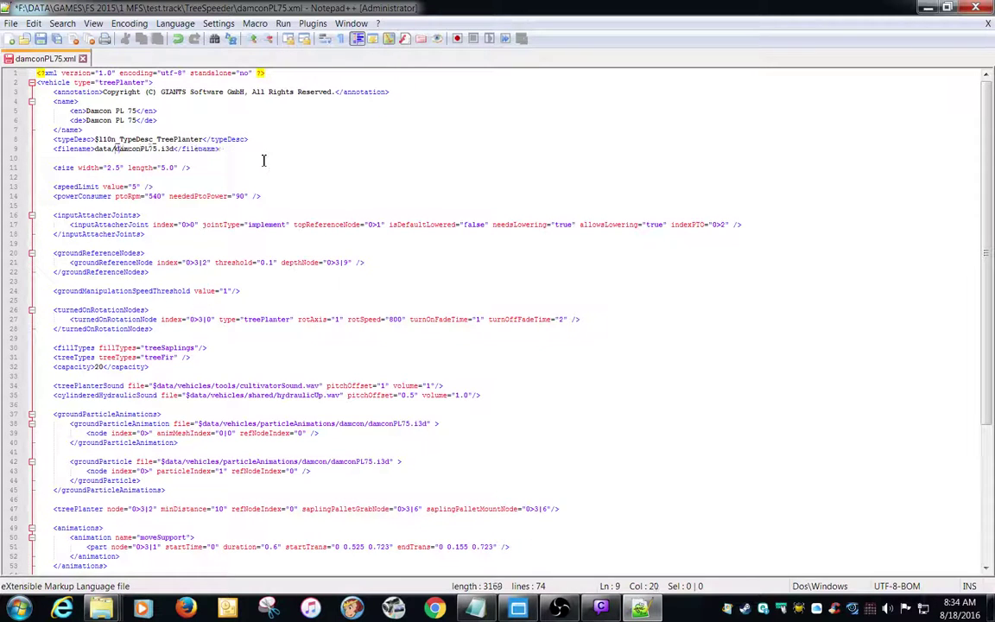
key("BackSpace")
key("BackSpace")
key("BackSpace")
key("BackSpace")
key("BackSpace")
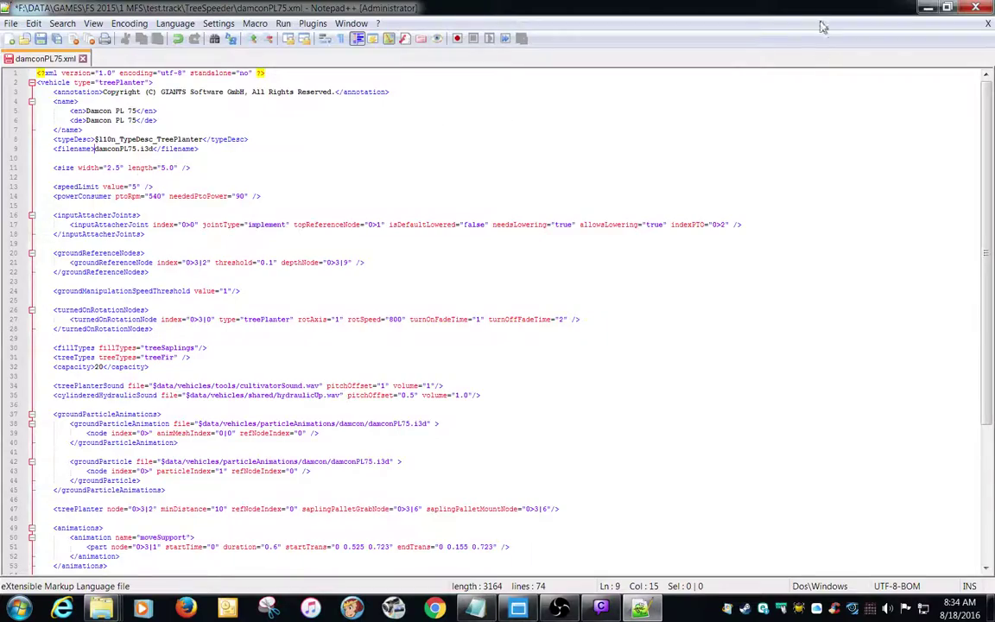
Save damconPL75.xml, close the text editor and minimize the TreeSpeeder folder window.
left_click_drag(739, 8, 650, 64)
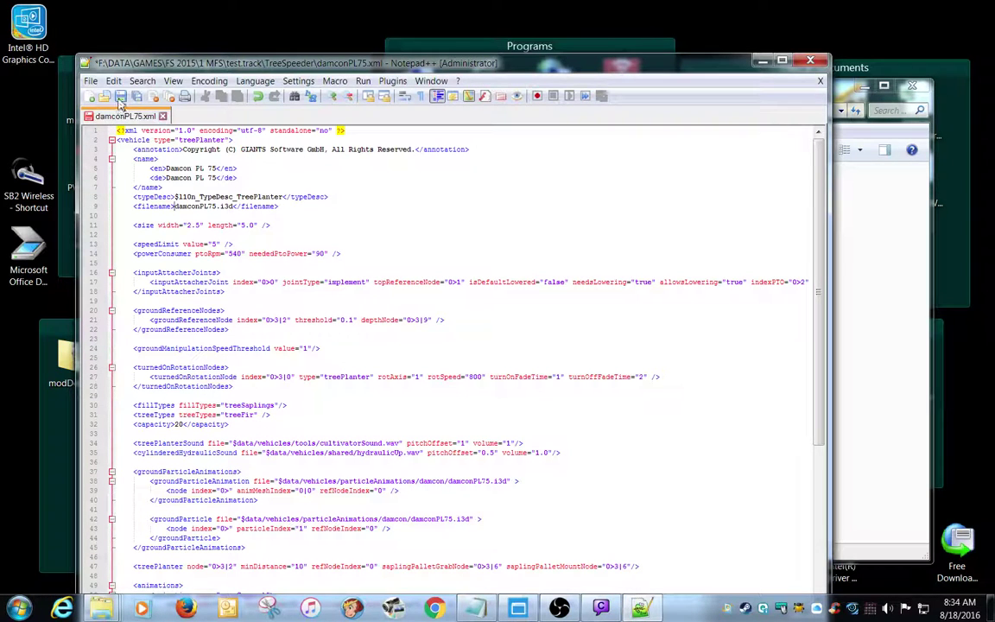
key("ctrl+s")
left_click(819, 80)
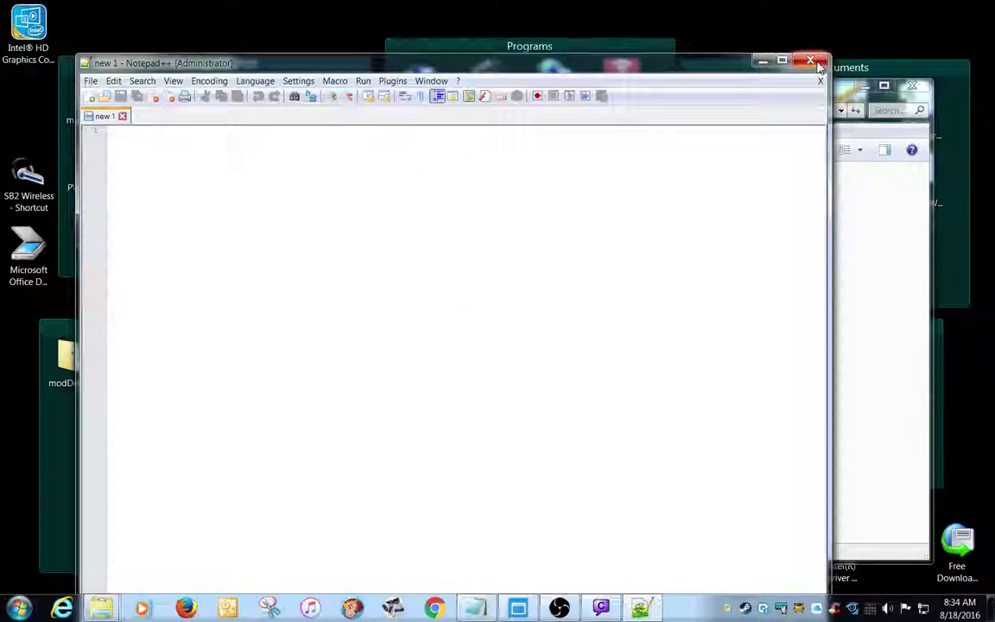
left_click(810, 61)
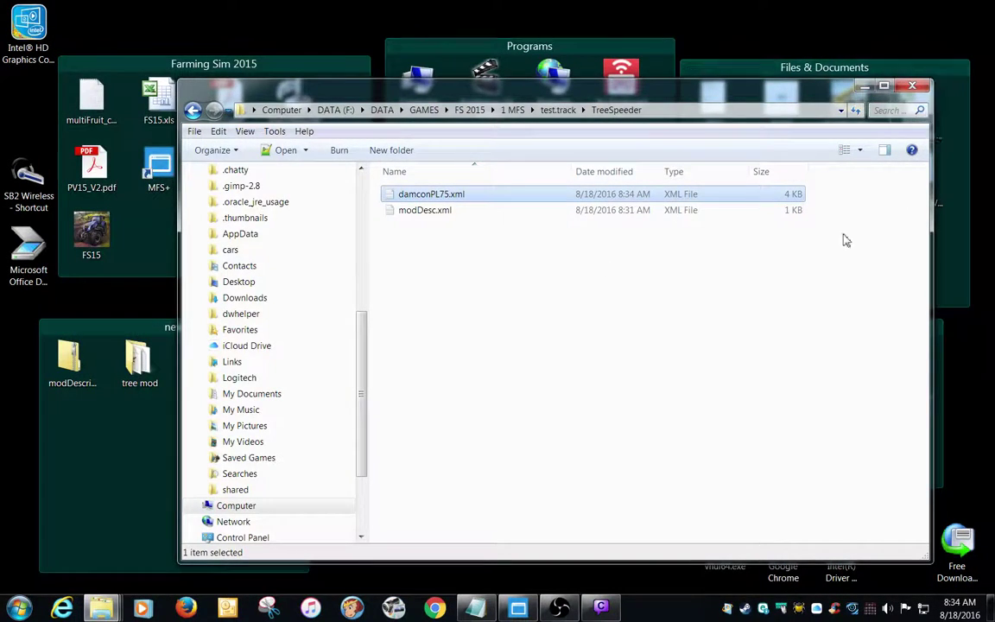
left_click(865, 88)
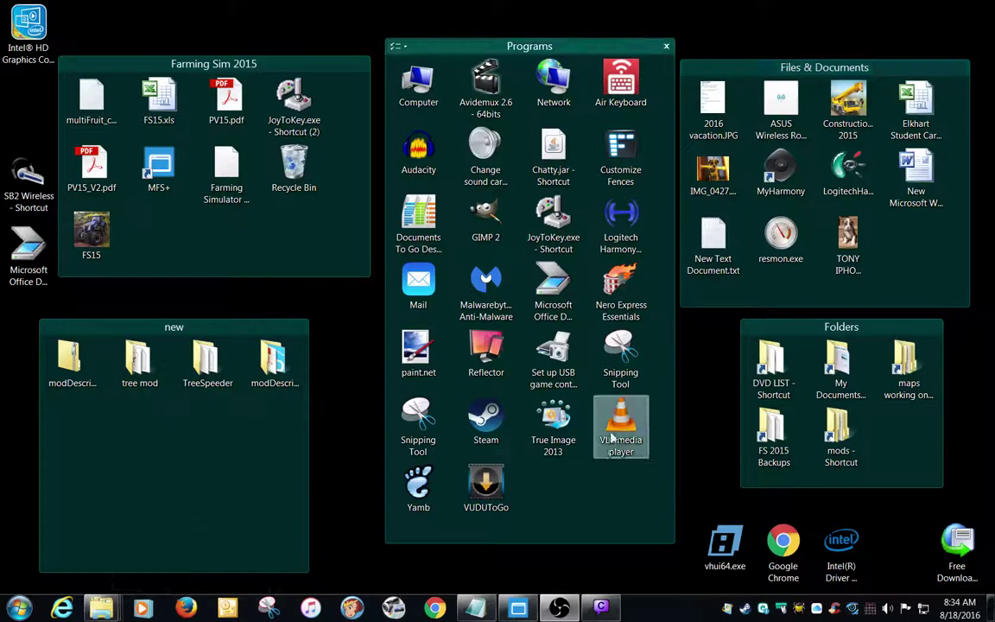
Launch Farming Simulator 15 and start a new game in Savegame 1 on the Westbridge Hills map.
left_click(93, 240)
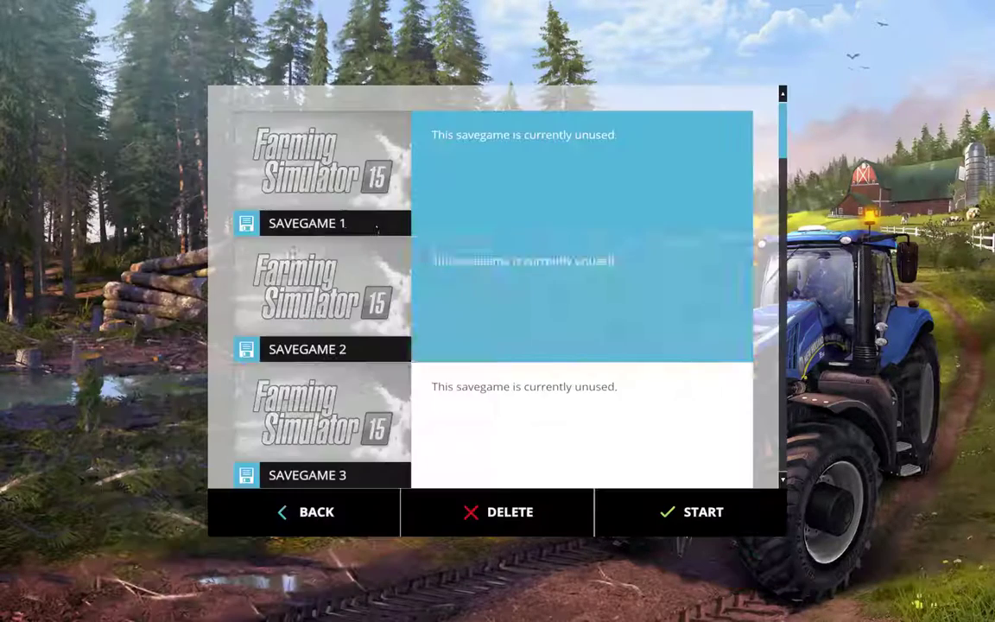
left_click(375, 220)
left_click(413, 233)
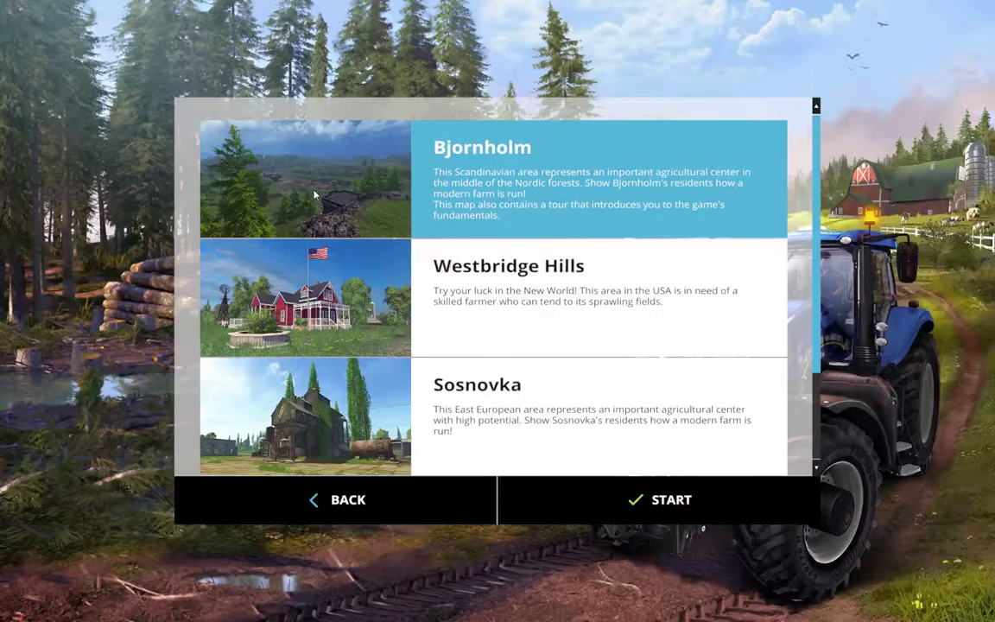
left_click(361, 288)
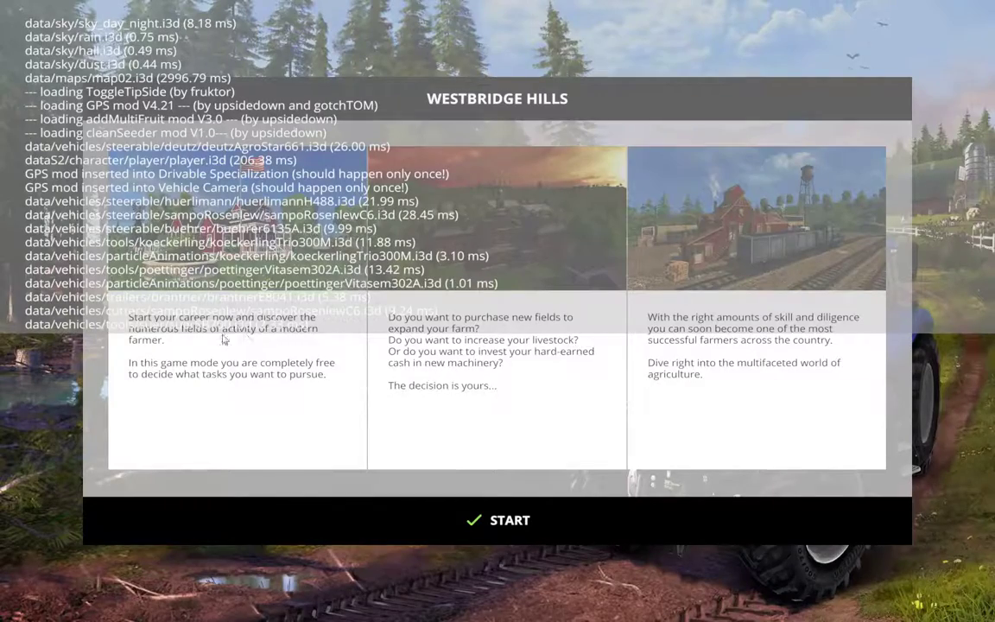
left_click(516, 518)
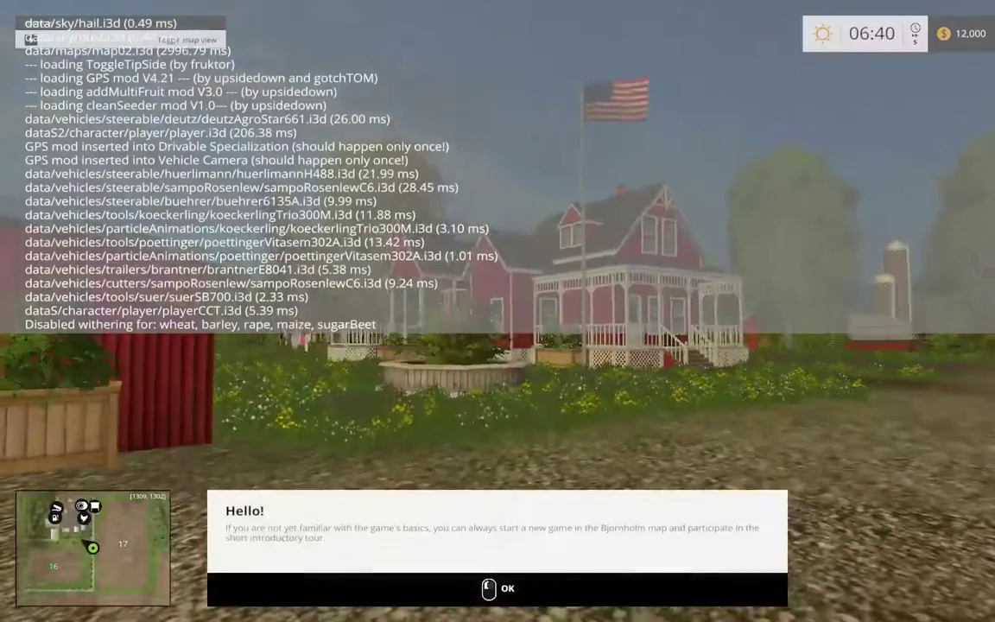
left_click(505, 586)
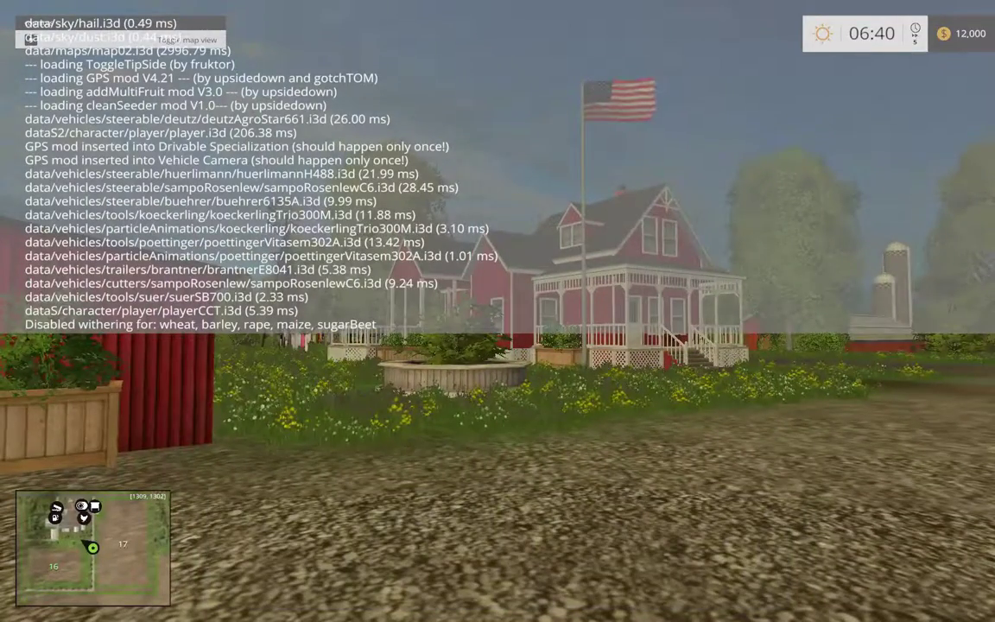
Open the shop and add 1,000,000 to the balance three times with the money cheat.
key("p")
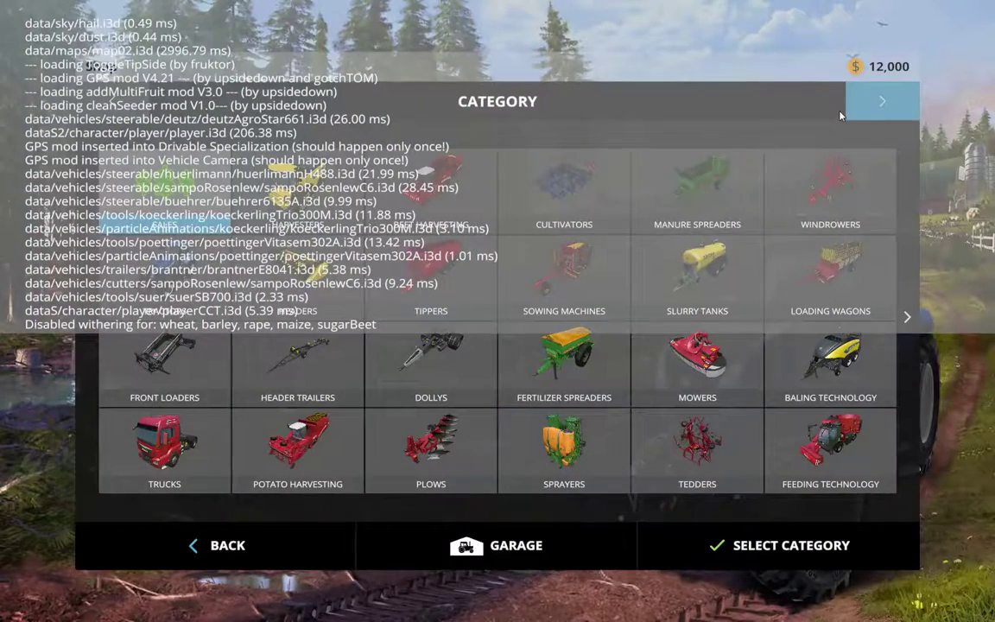
key("alt+m")
key("alt+m")
key("alt+m")
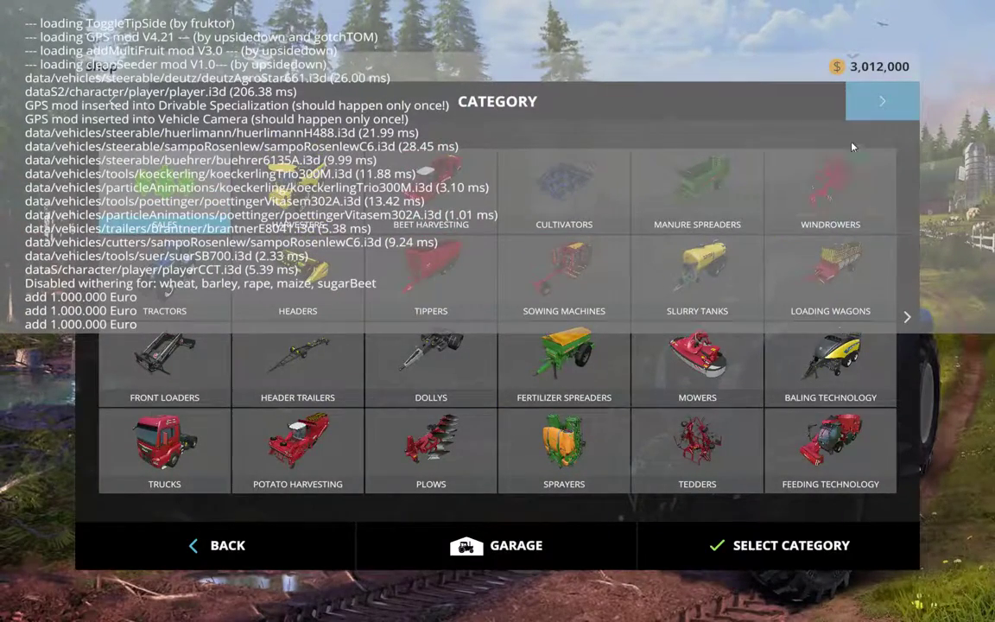
Test the edited mod by trying to buy the TreeSpeeder from the modded Forestry Equipment category, and check the console.
left_click(880, 101)
left_click(881, 101)
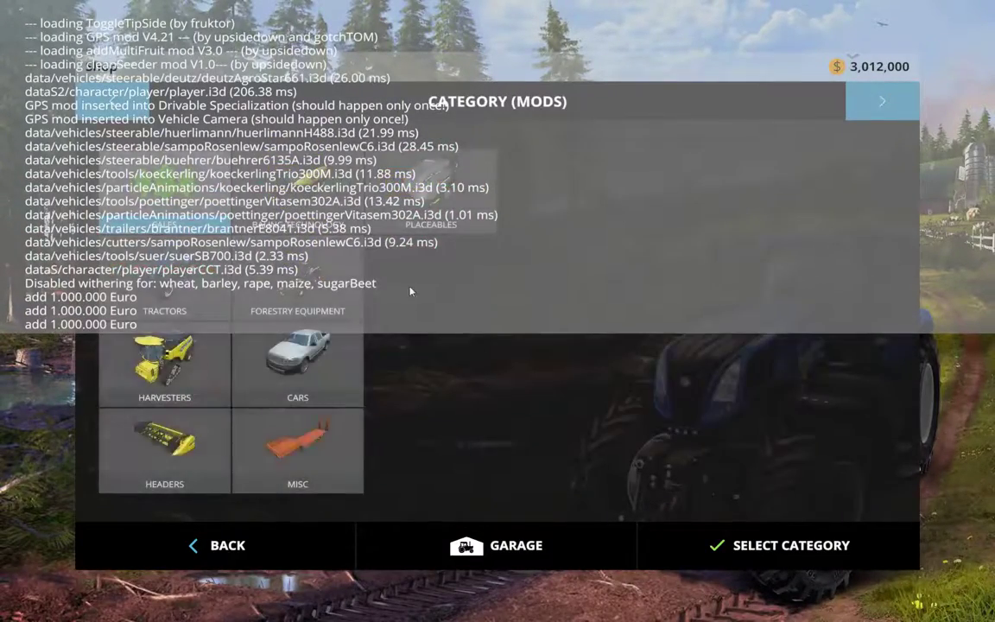
left_click(259, 259)
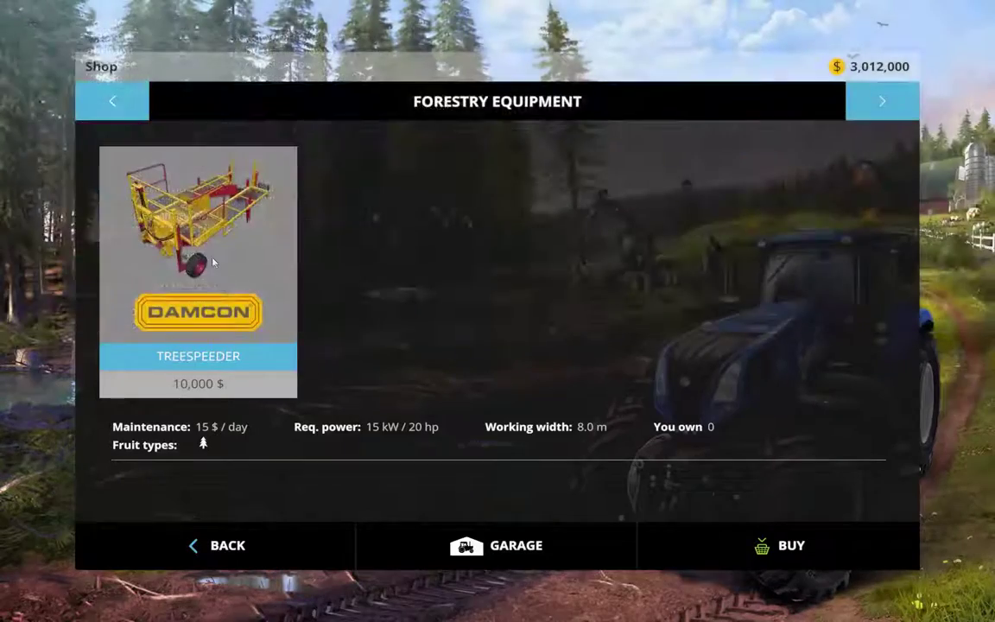
double_click(211, 240)
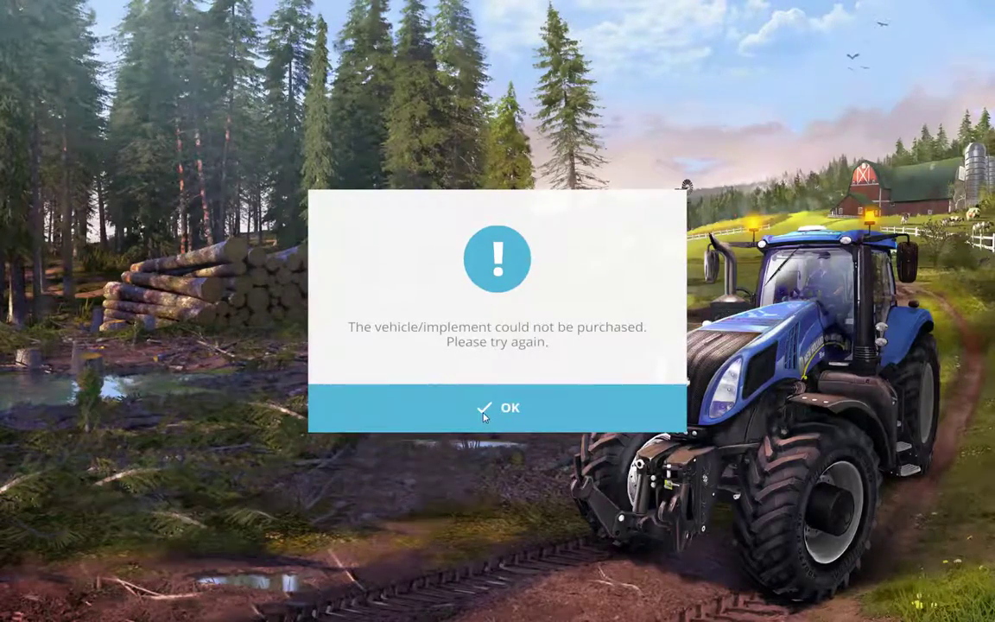
left_click(482, 407)
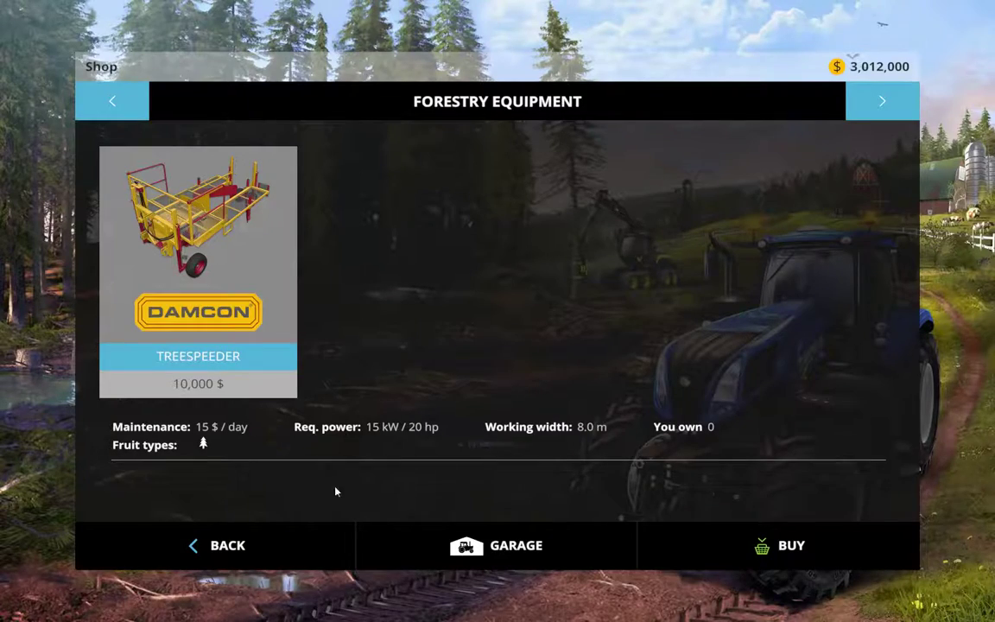
key("grave")
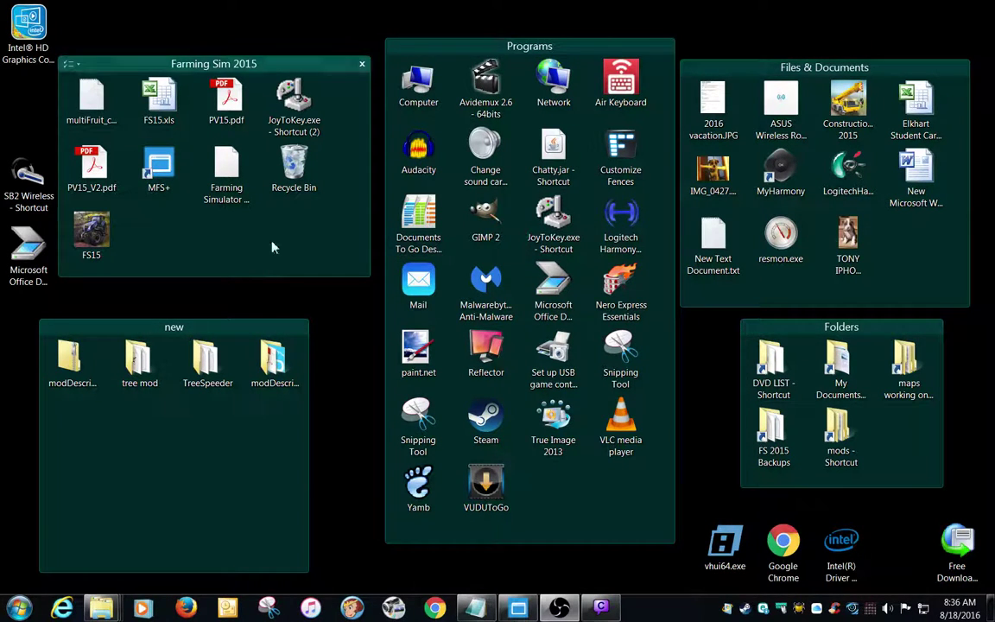
Copy the original damconPL75.xml from the game's data/vehicles/tools/damcon folder and minimize that window.
mouse_move(102, 608)
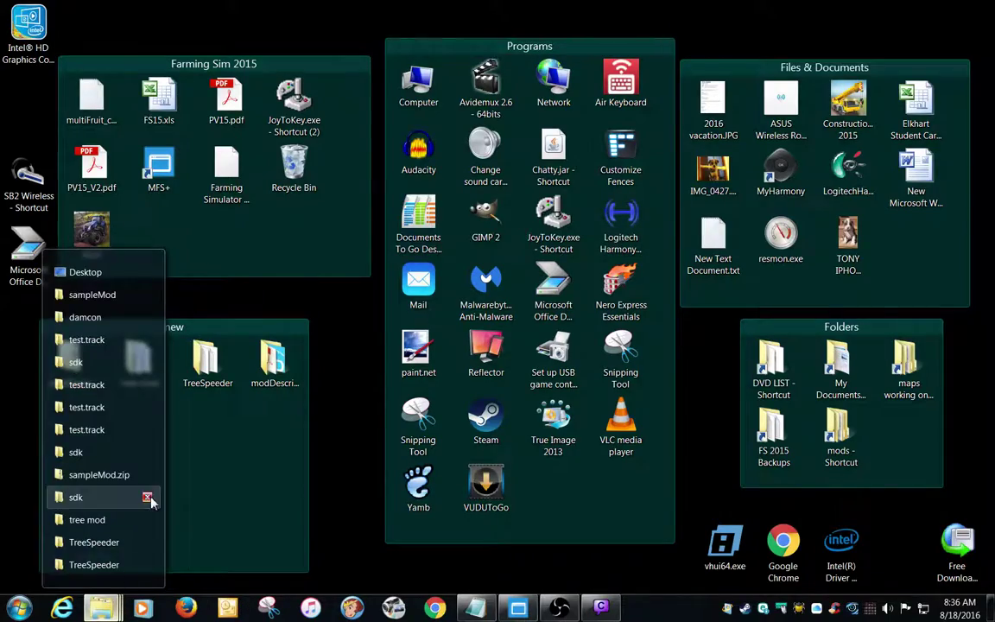
left_click(151, 499)
left_click(95, 316)
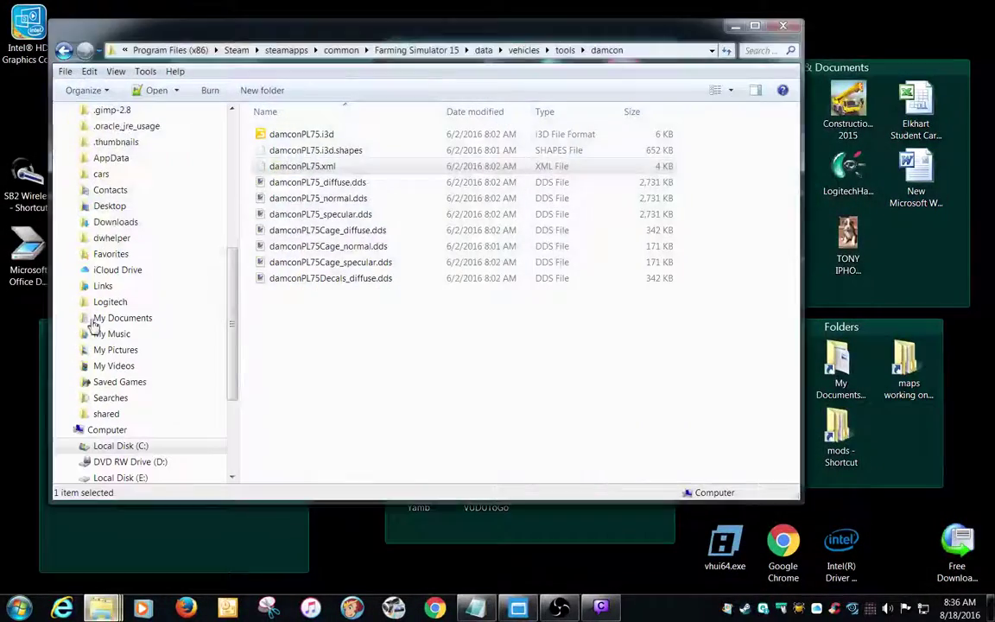
right_click(304, 168)
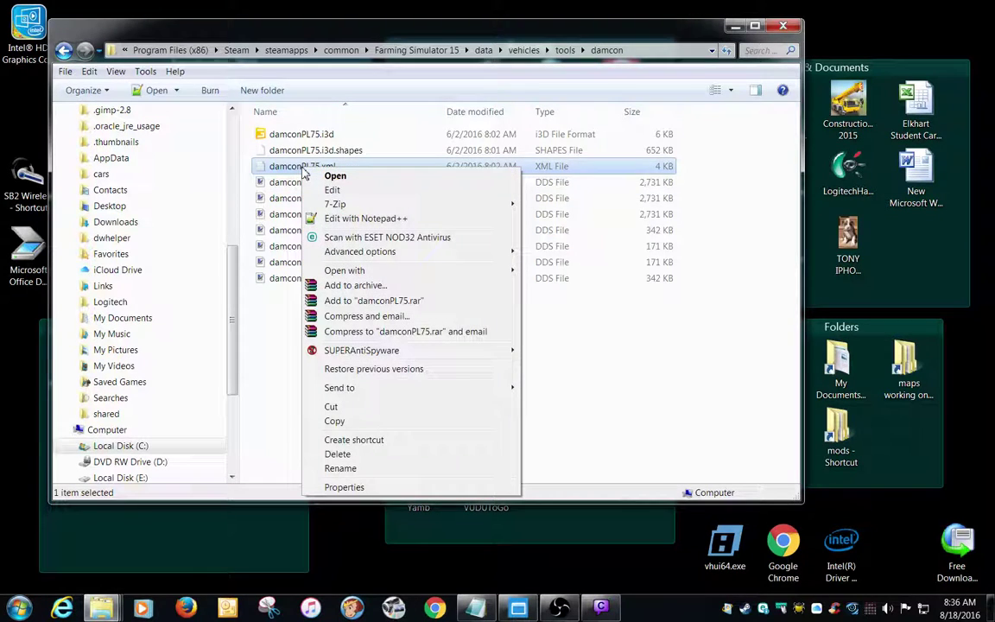
left_click(348, 421)
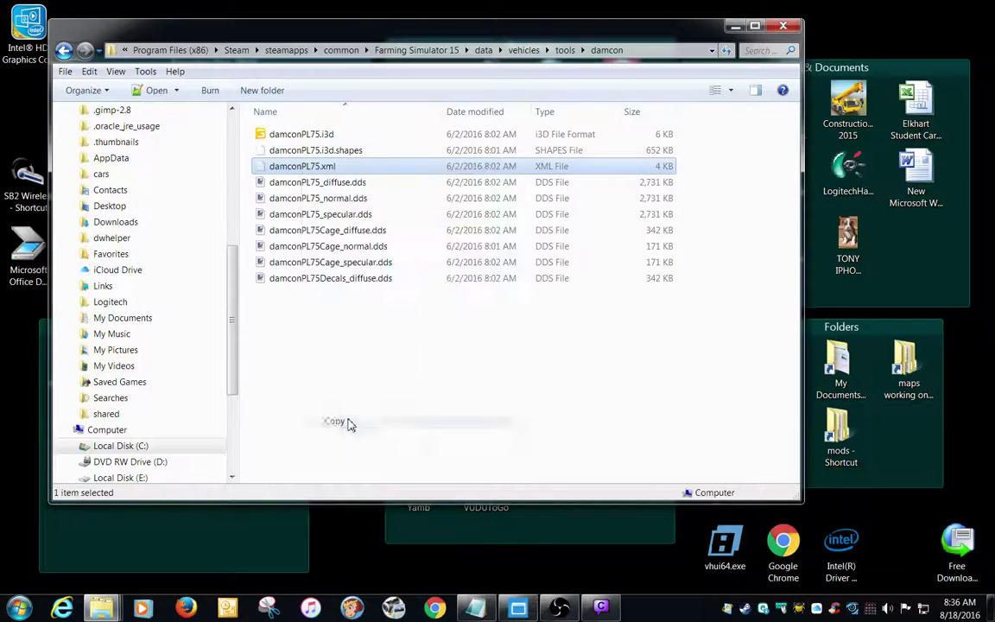
left_click(735, 26)
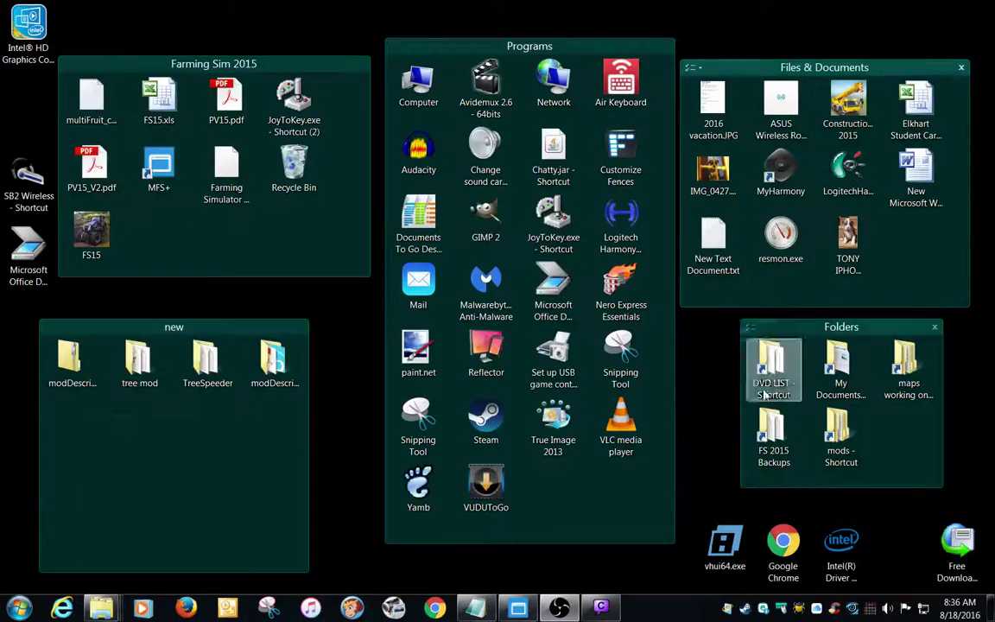
Replace the edited damconPL75.xml in the test.track TreeSpeeder mod folder with the copied original.
double_click(772, 444)
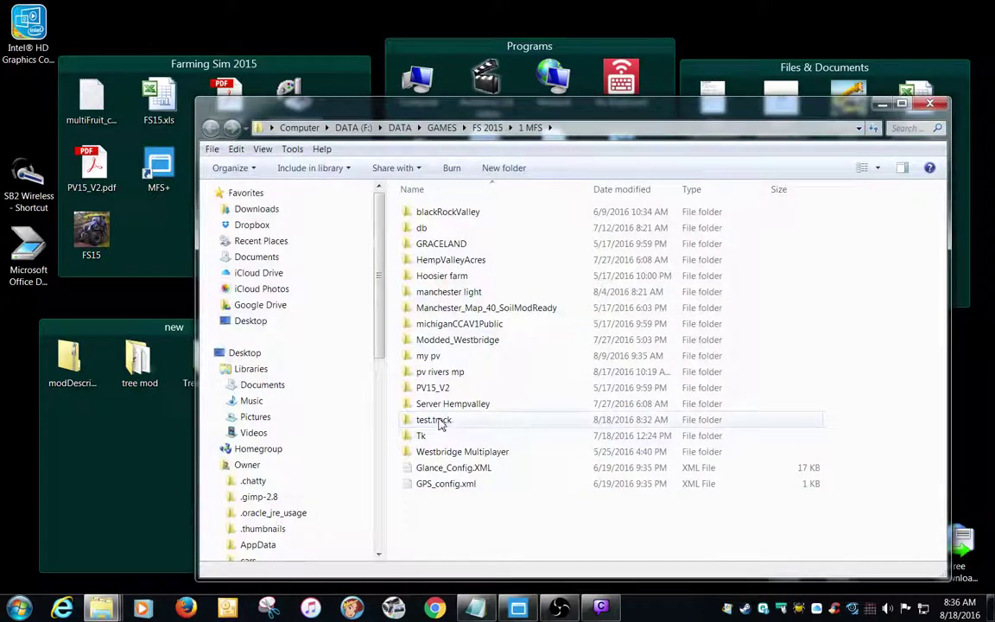
double_click(435, 419)
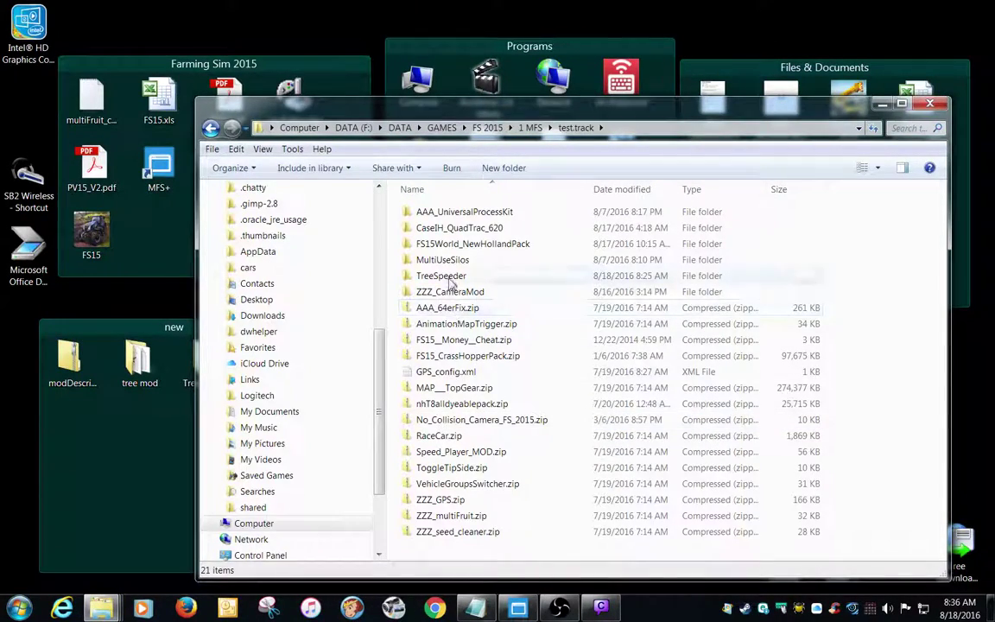
double_click(441, 277)
right_click(452, 335)
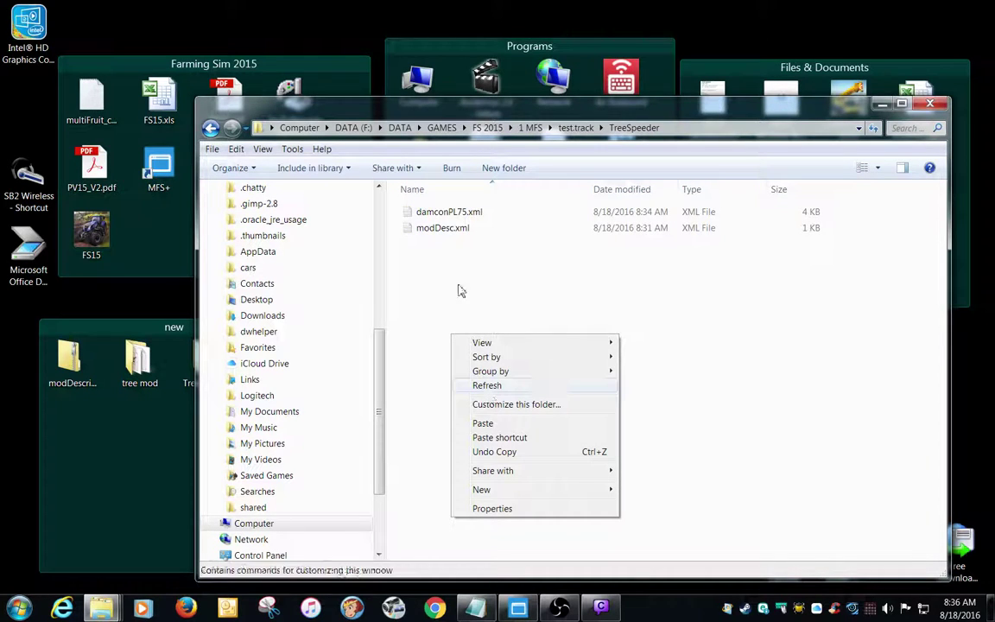
left_click(449, 213)
key("Delete")
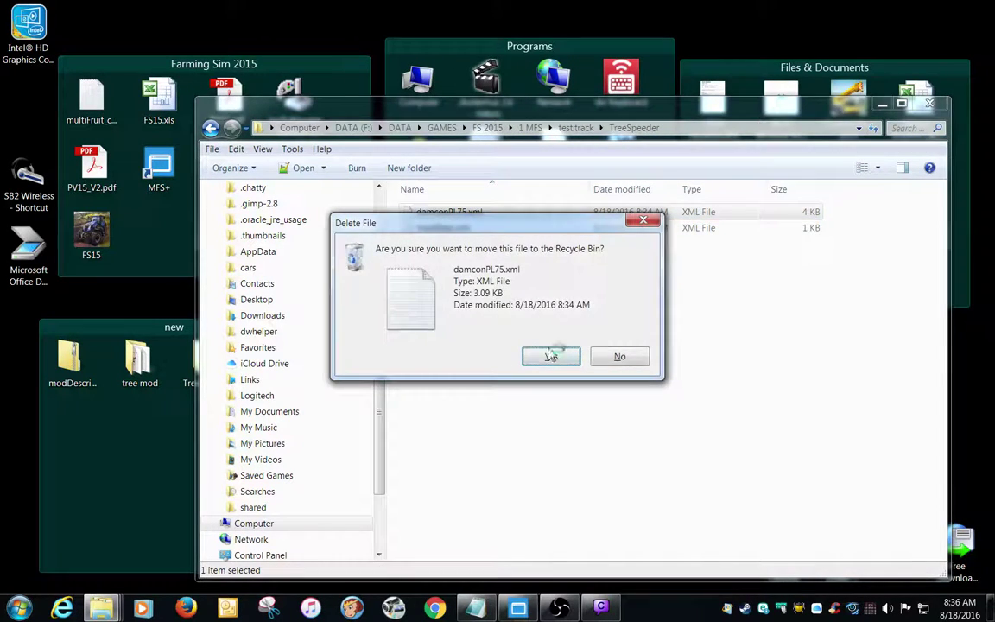
left_click(551, 355)
right_click(487, 318)
left_click(535, 404)
Inspect the file paths in the test.track TreeSpeeder mod's modDesc.xml and damconPL75.xml in Notepad++.
left_click(436, 233)
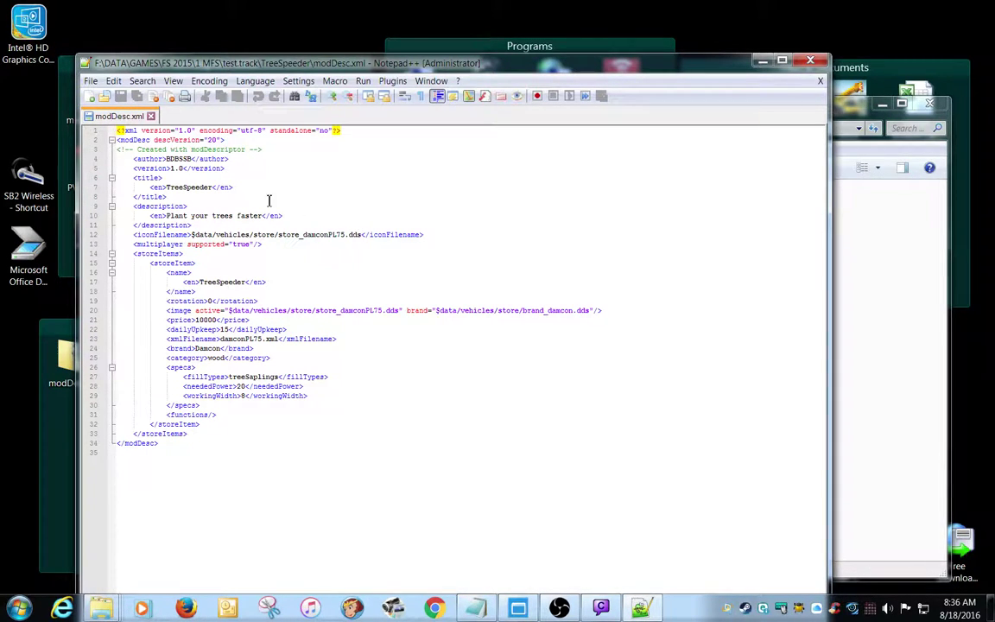
left_click(810, 60)
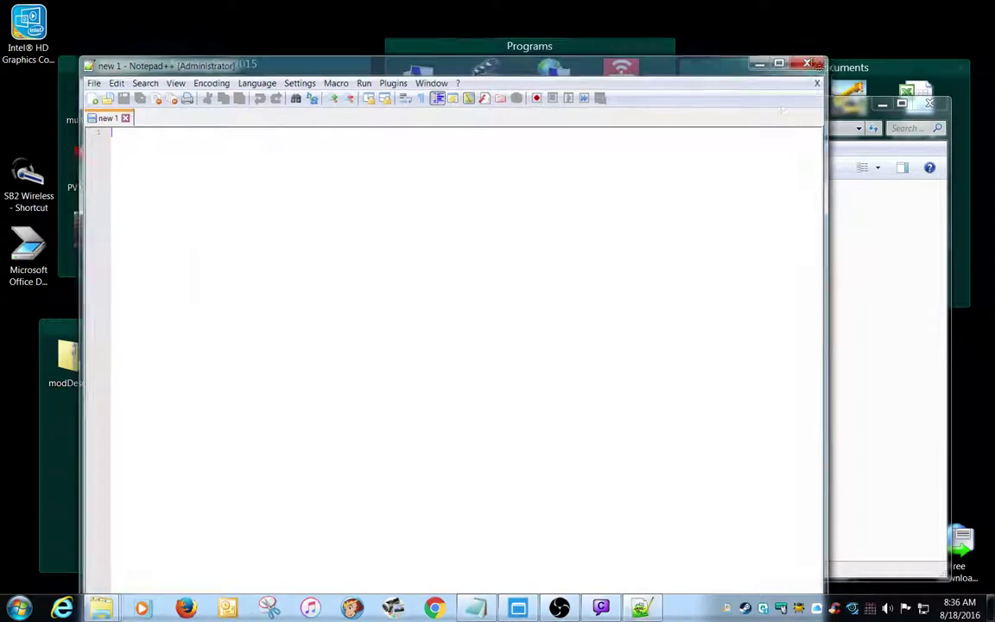
double_click(455, 211)
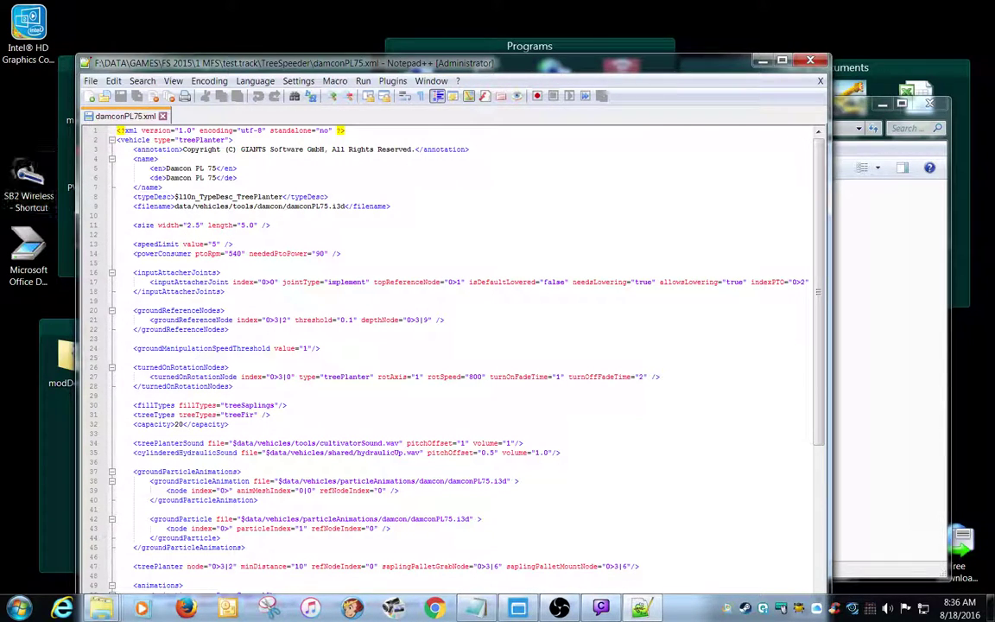
left_click_drag(427, 66, 807, 147)
left_click_drag(443, 114, 737, 160)
Compare with damconPL75.xml and modDesc.xml from the desktop TreeSpeeder folder, then close the files and that folder.
double_click(206, 356)
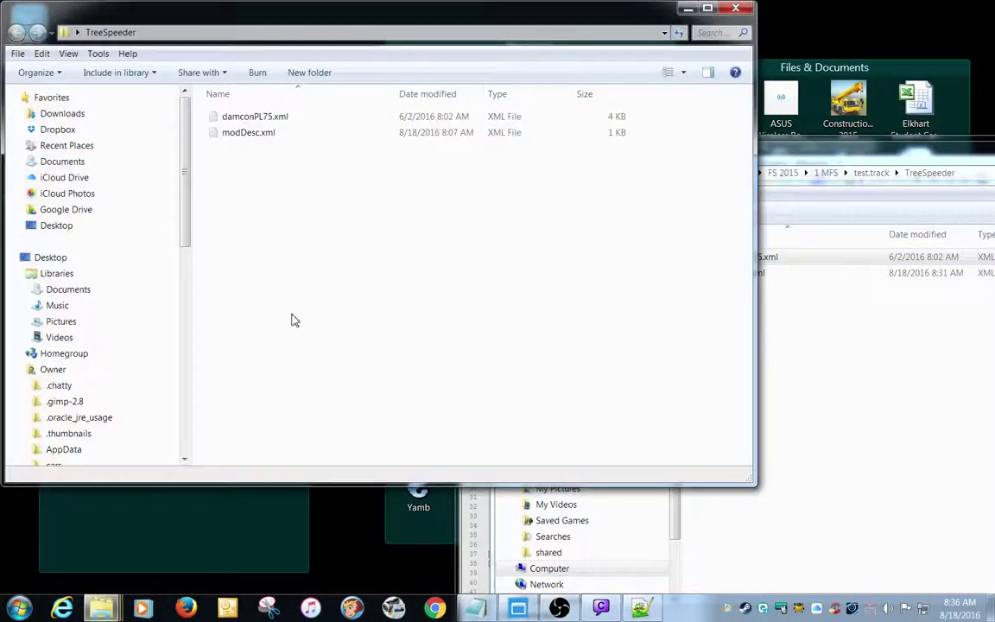
double_click(250, 117)
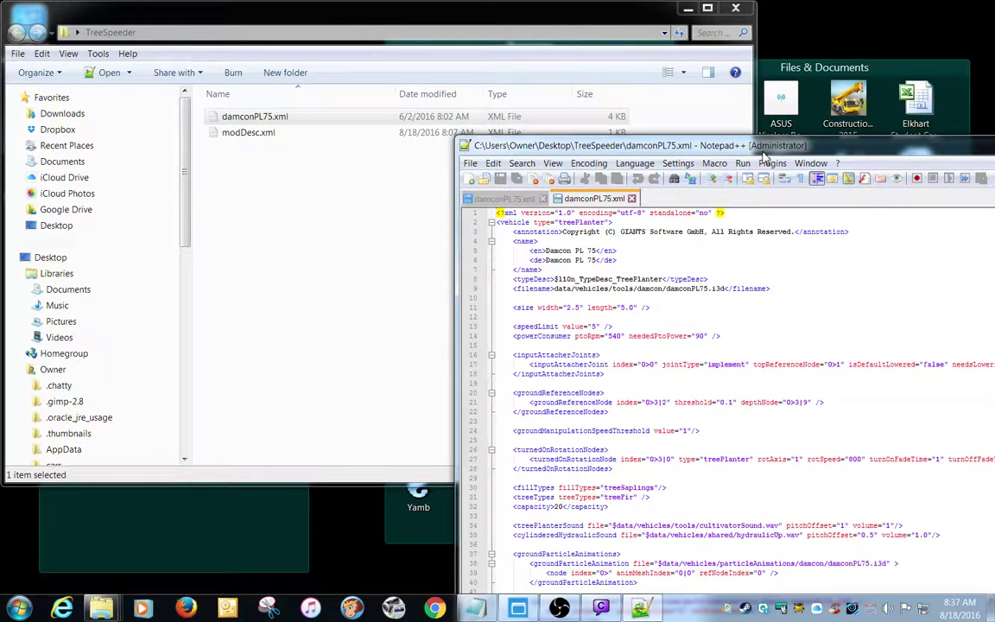
double_click(289, 137)
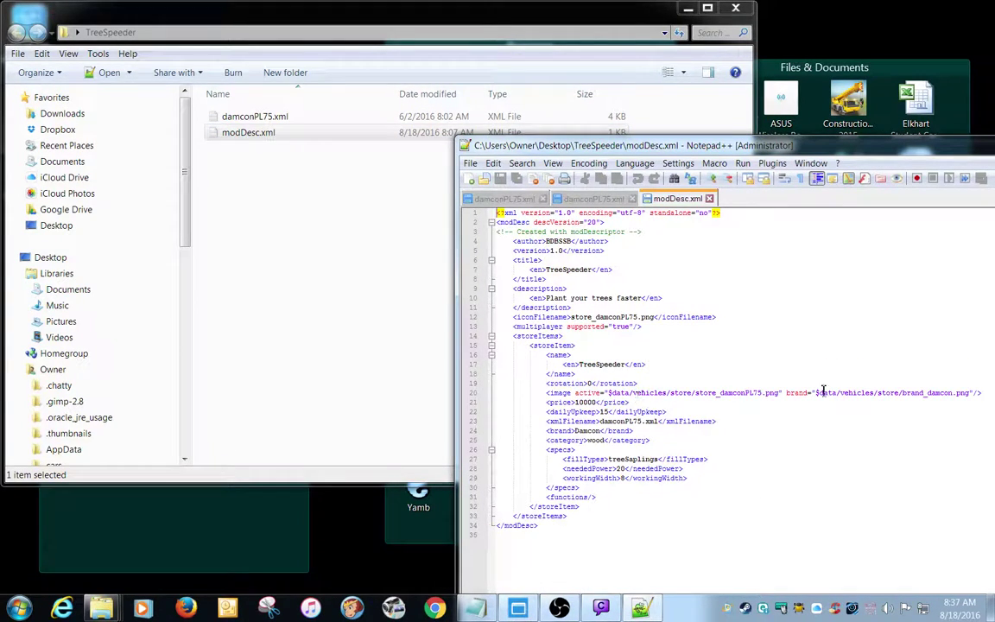
left_click_drag(881, 146, 491, 165)
left_click(317, 218)
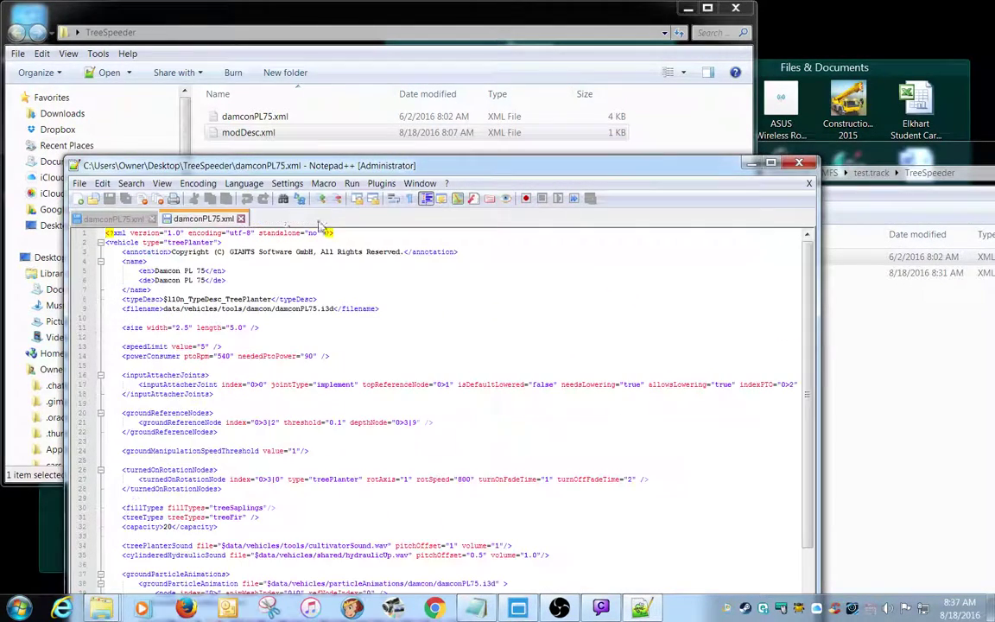
left_click(241, 219)
left_click(151, 218)
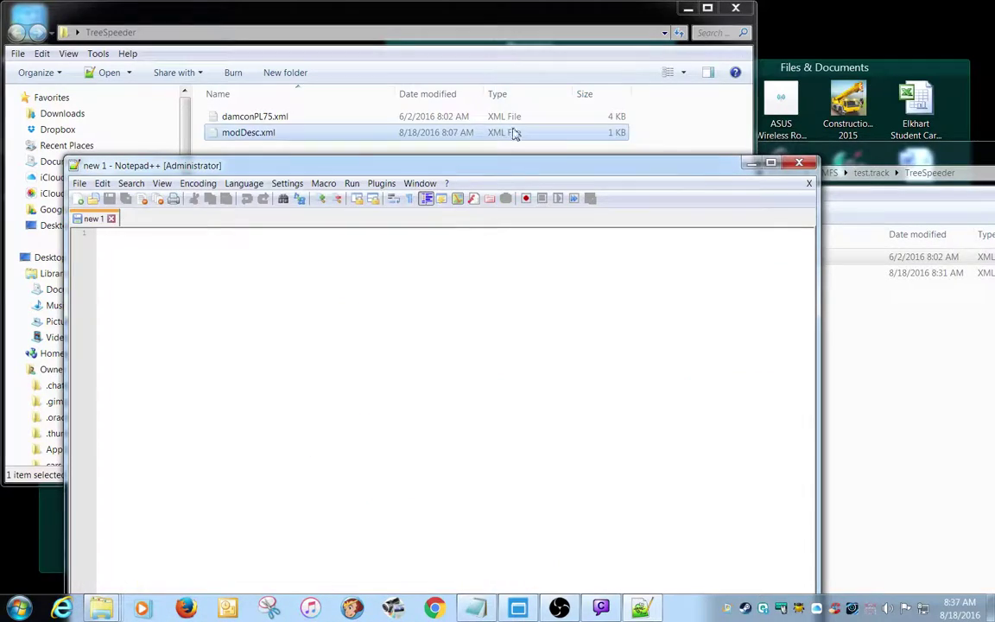
left_click(793, 164)
left_click(733, 9)
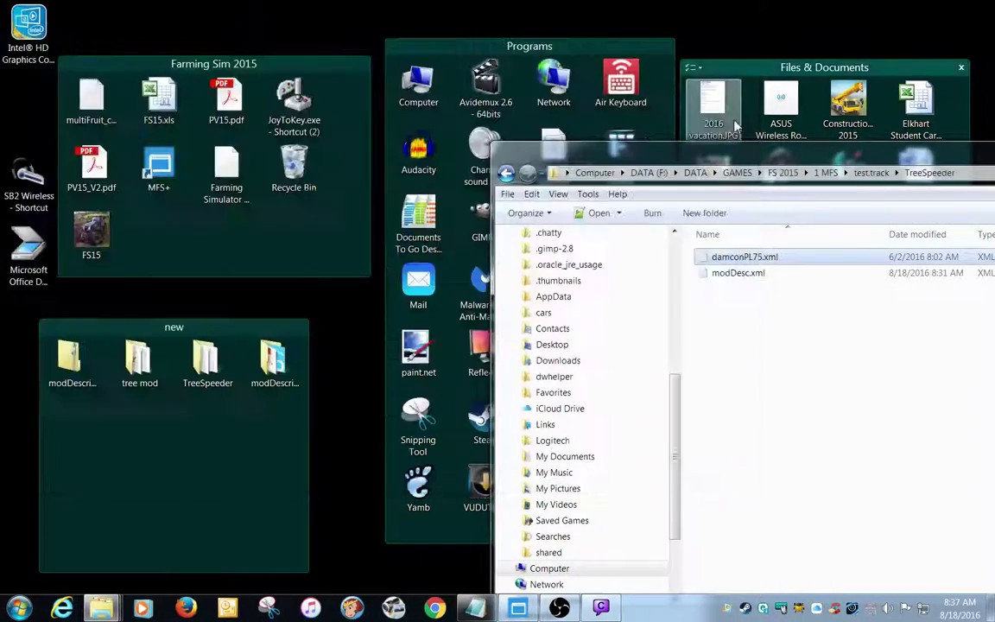
Add $ before the data/vehicles/tools/damcon/damconPL75.i3d filename path in the mod's damconPL75.xml, save it, and close the editor and folder.
left_click_drag(682, 145, 228, 14)
double_click(399, 124)
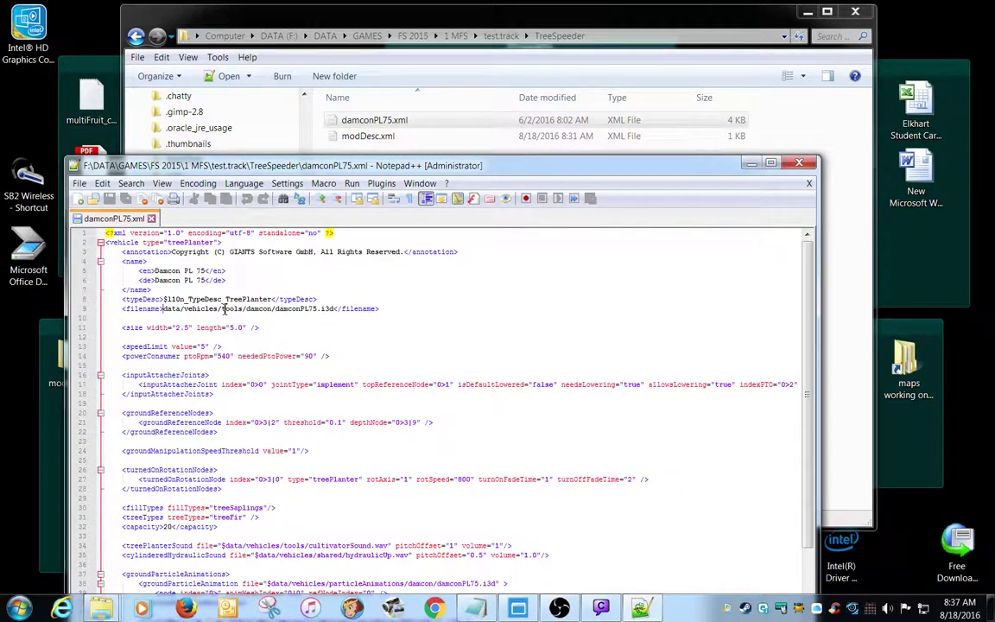
type("$")
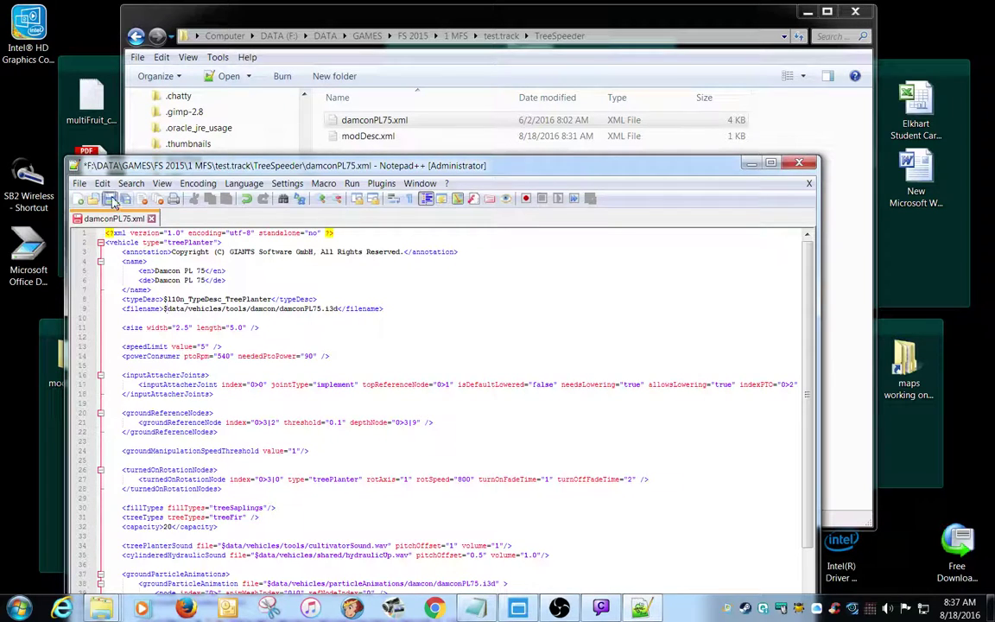
key("ctrl+s")
left_click(808, 183)
left_click(798, 163)
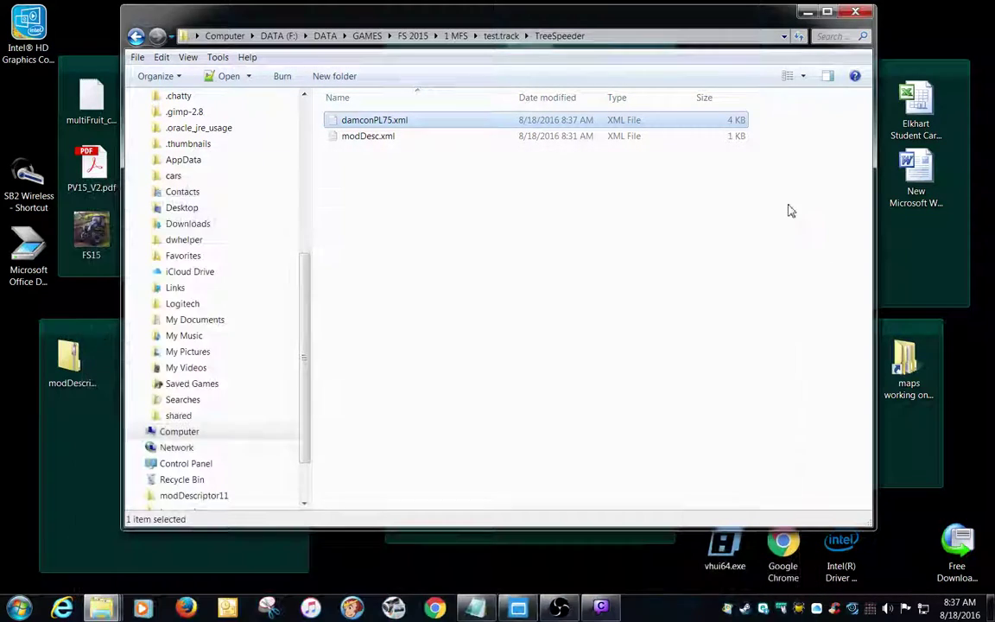
left_click(855, 12)
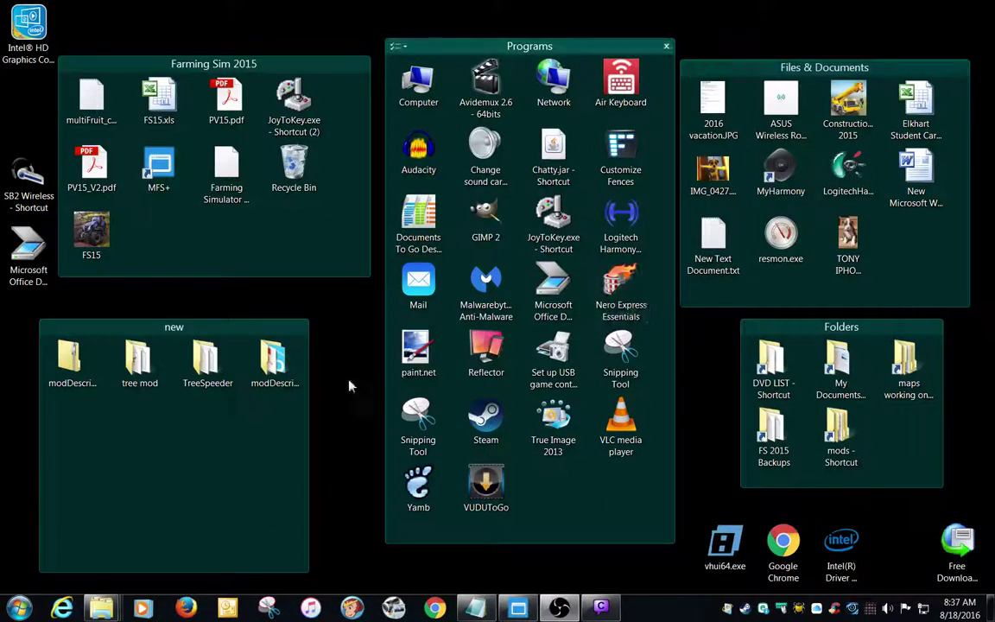
Launch Farming Simulator 15 and start a game on the Westbridge Hills map.
double_click(95, 220)
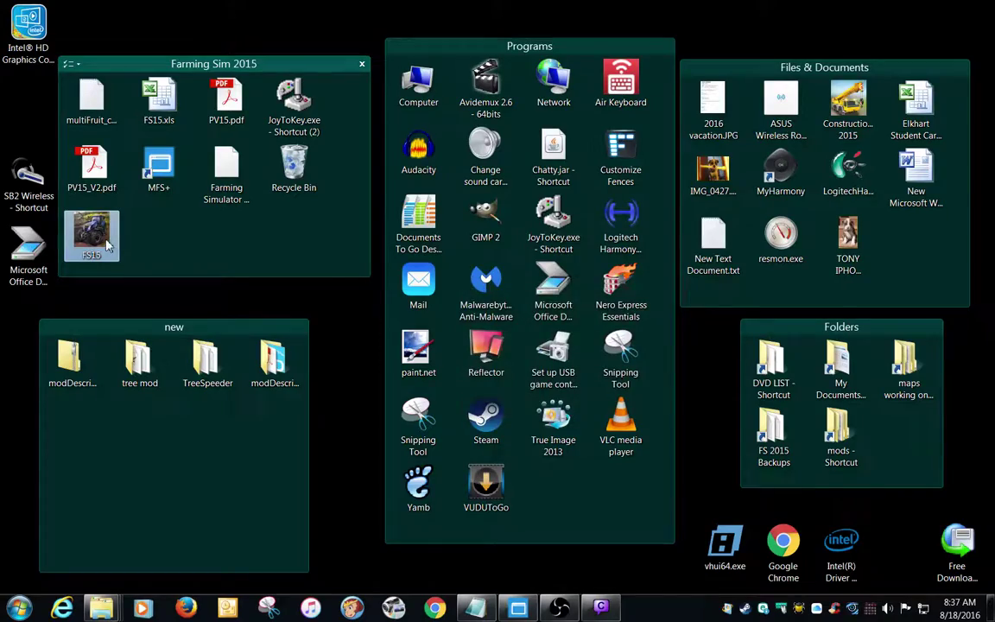
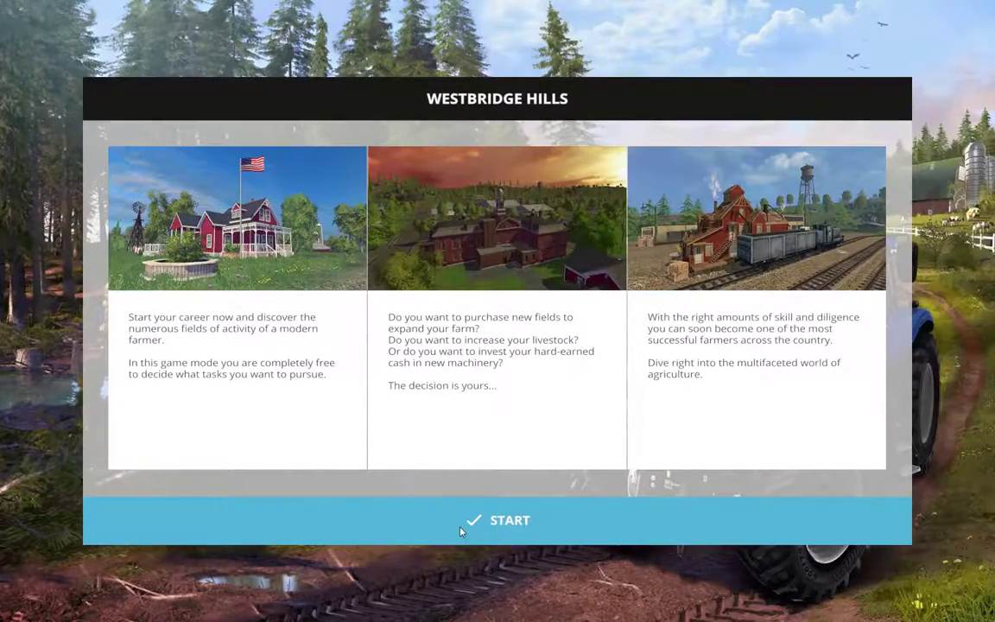
left_click(460, 531)
left_click(460, 530)
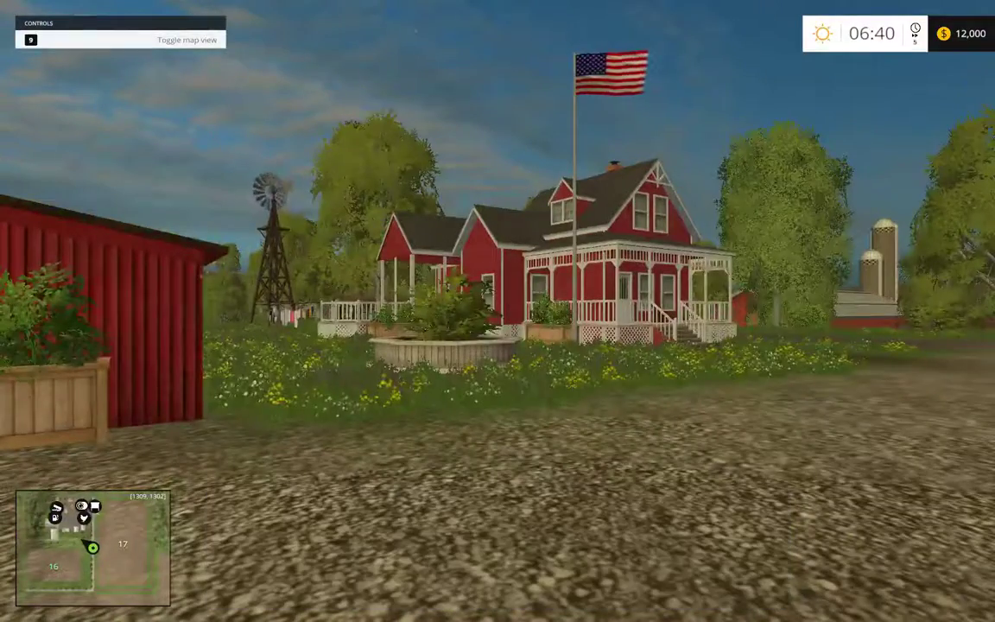
Buy the TreeSpeeder from the modded Forestry Equipment category in the shop.
key("p")
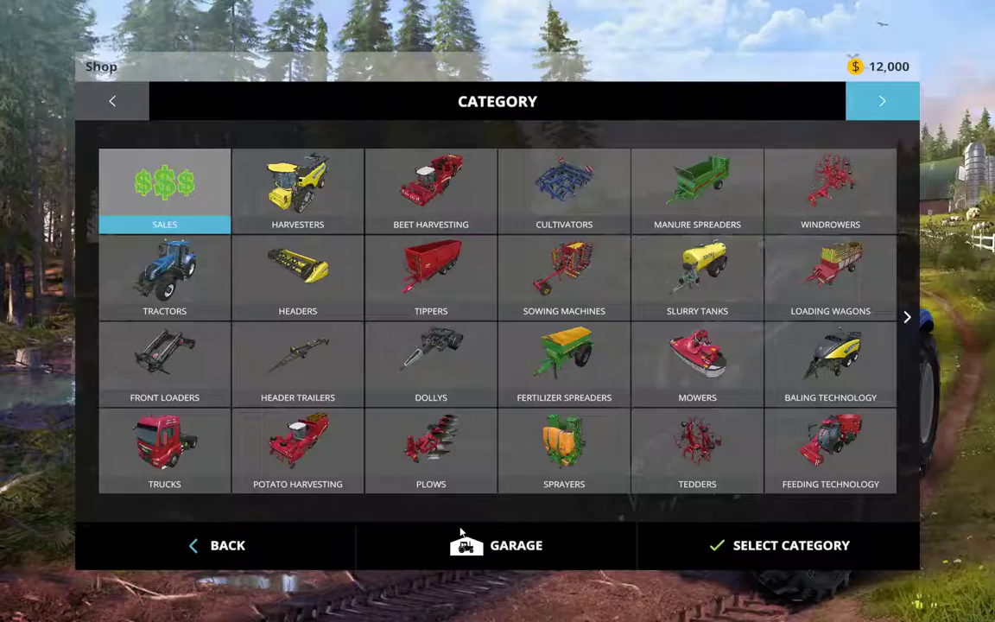
left_click(879, 96)
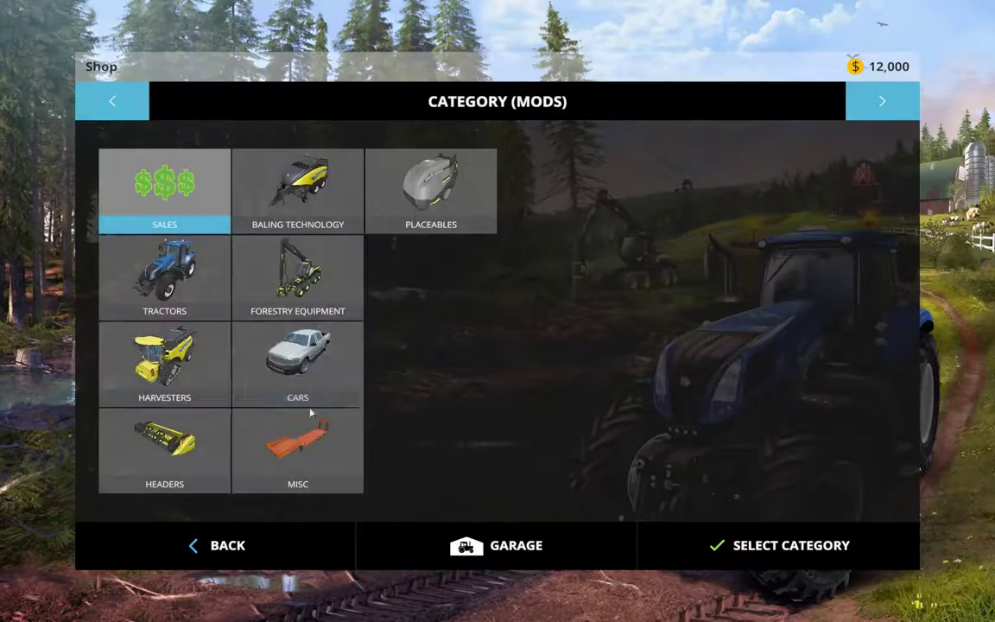
left_click(250, 289)
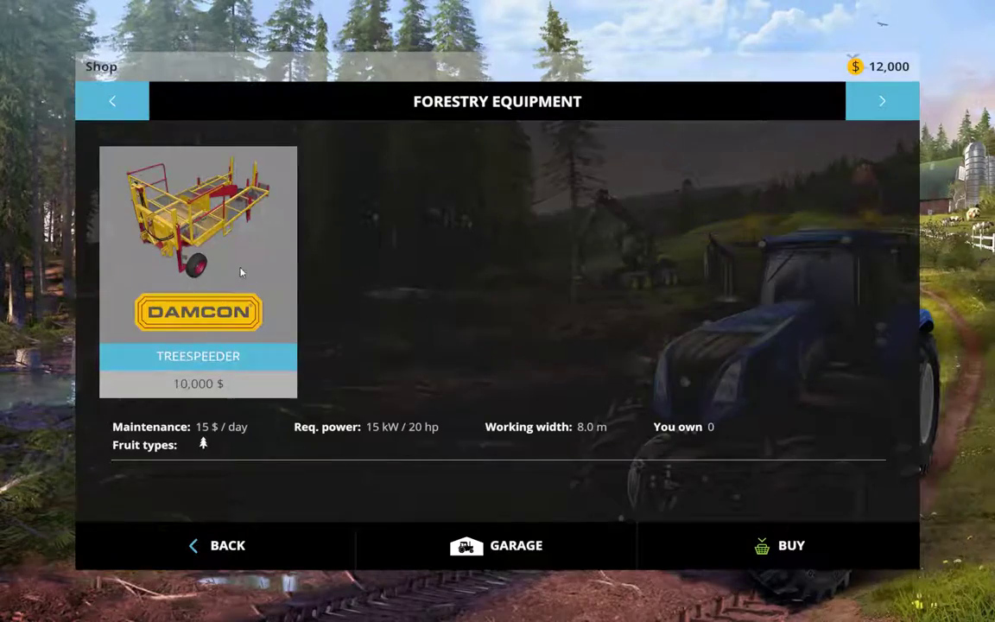
double_click(241, 272)
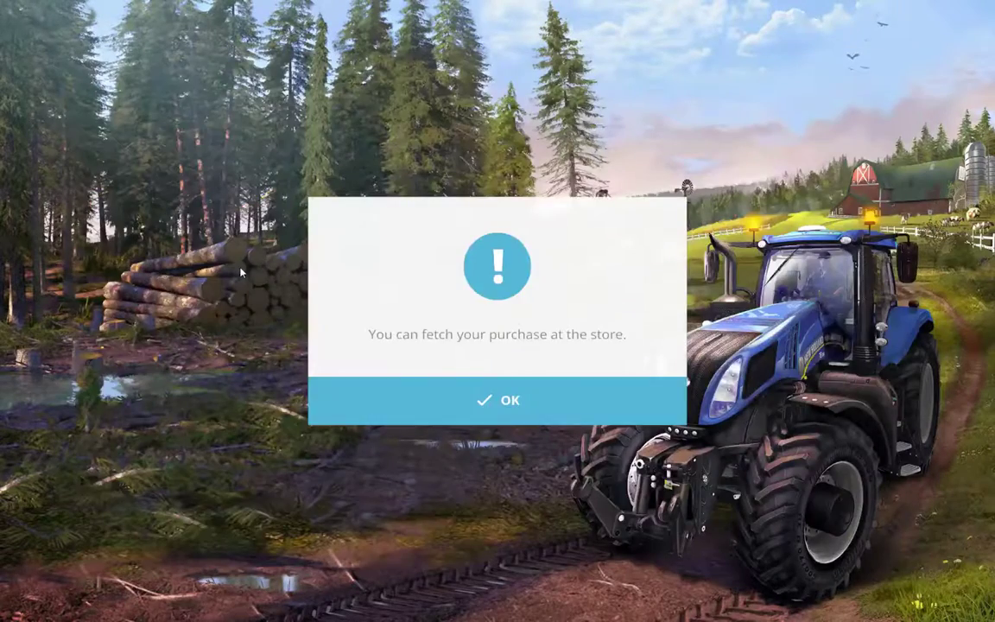
left_click(450, 401)
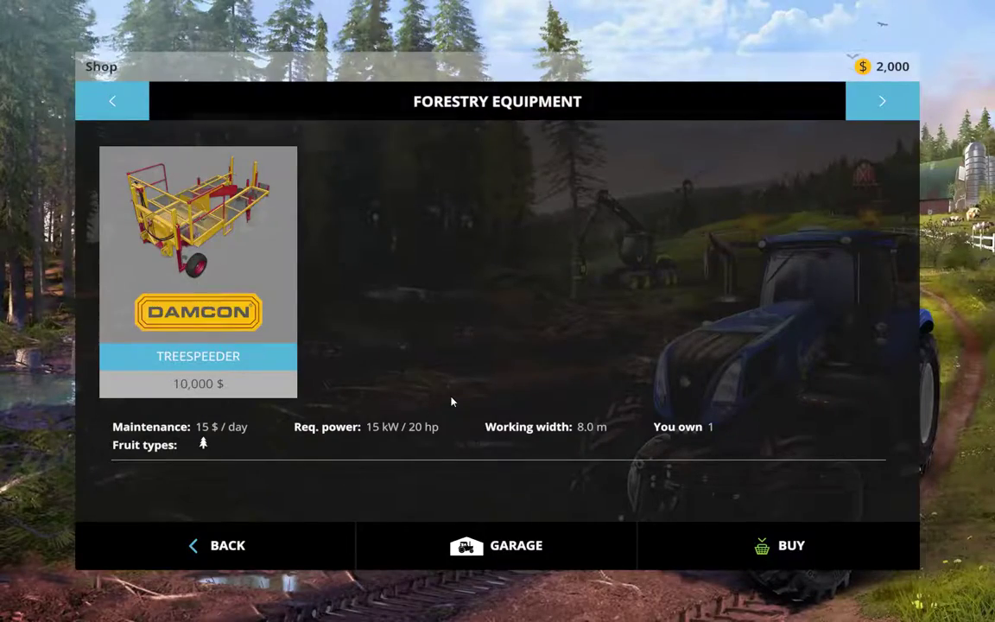
Check the console for errors from the TreeSpeeder purchase, close it and leave the shop.
key("grave")
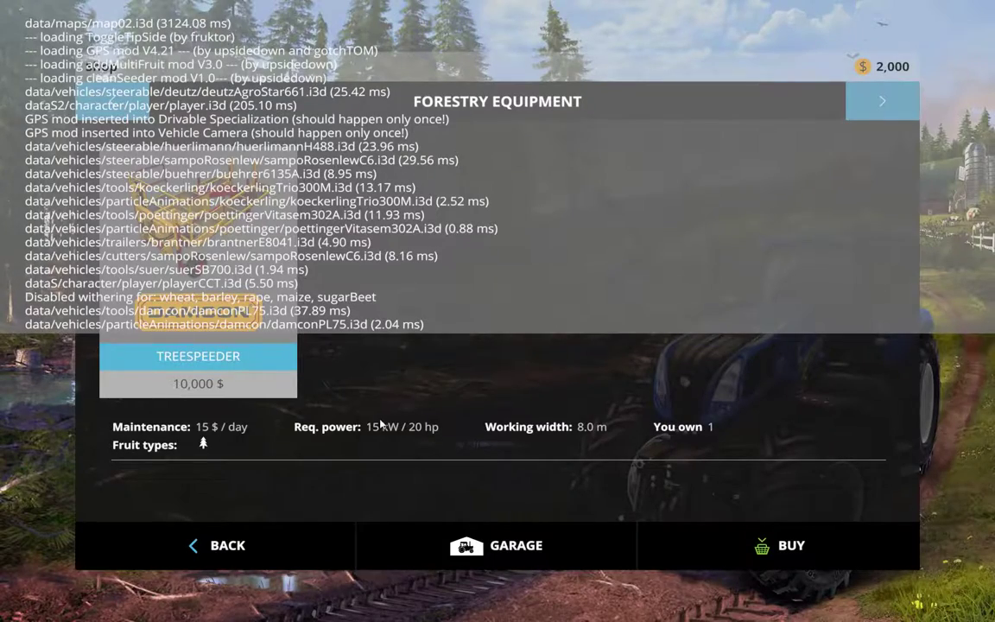
key("grave")
key("grave")
key("Escape")
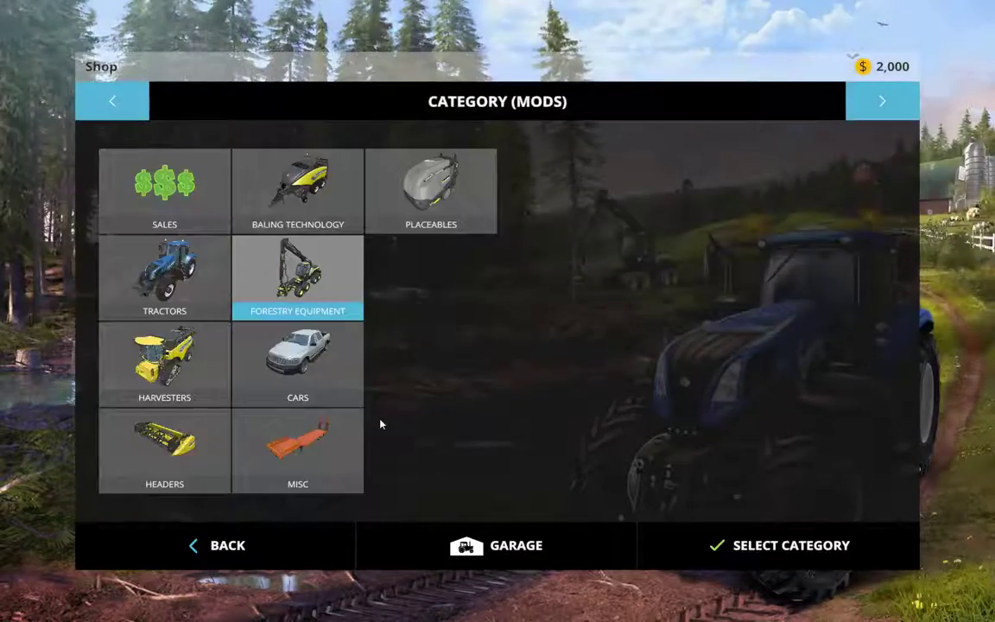
key("Escape")
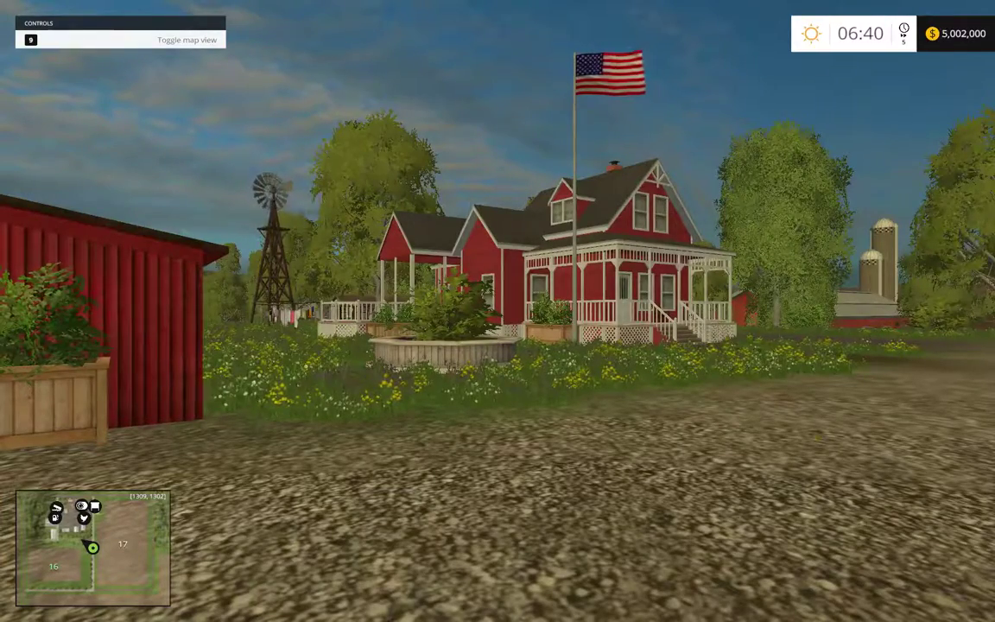
Buy the Case 620 tracked tractor from the modded Tractors category in white and leave the shop.
key("9")
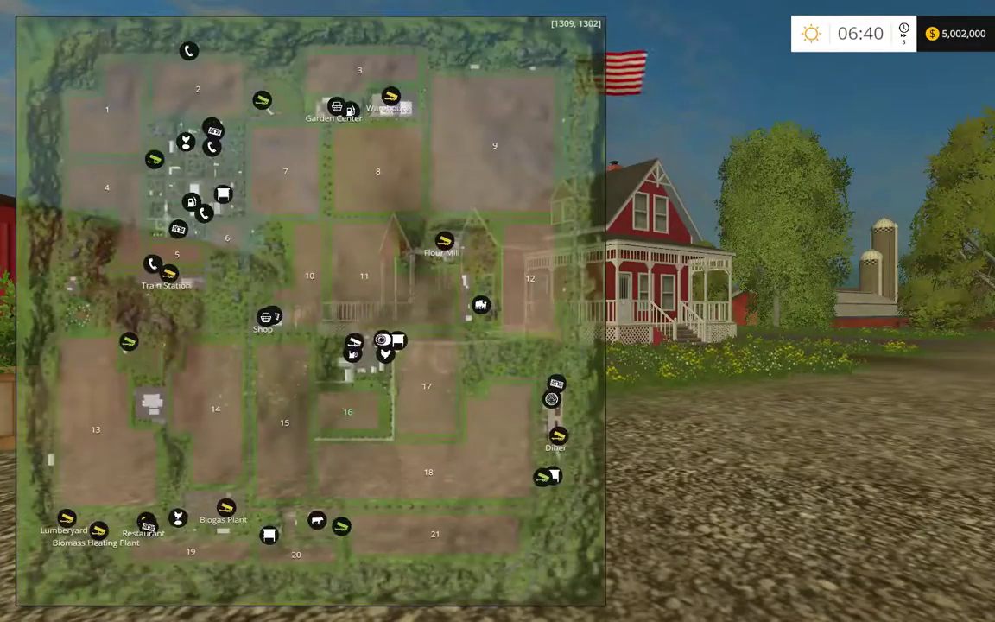
key("9")
key("p")
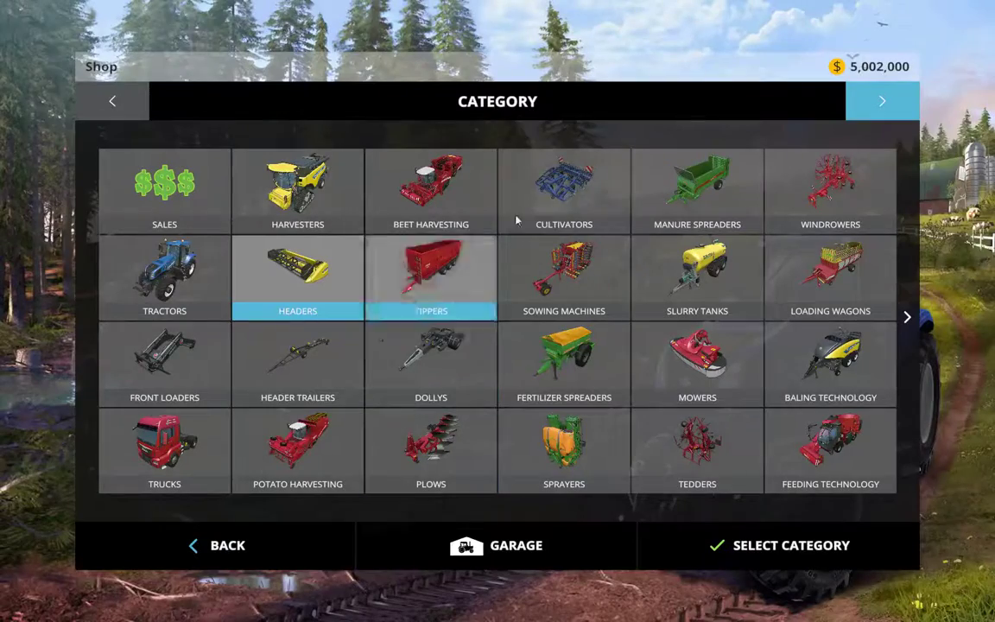
left_click(860, 113)
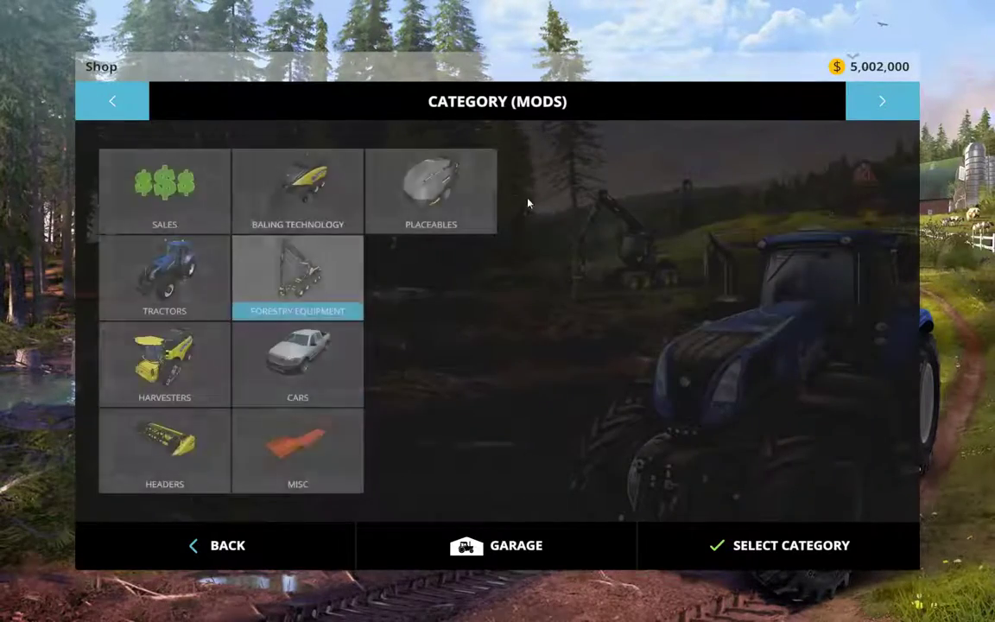
left_click(166, 249)
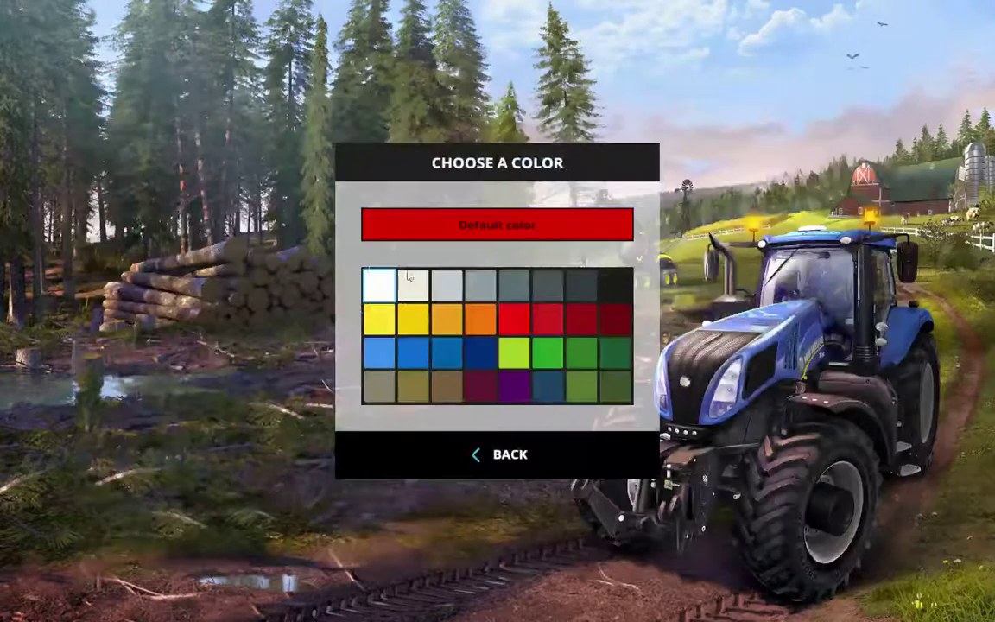
left_click(381, 287)
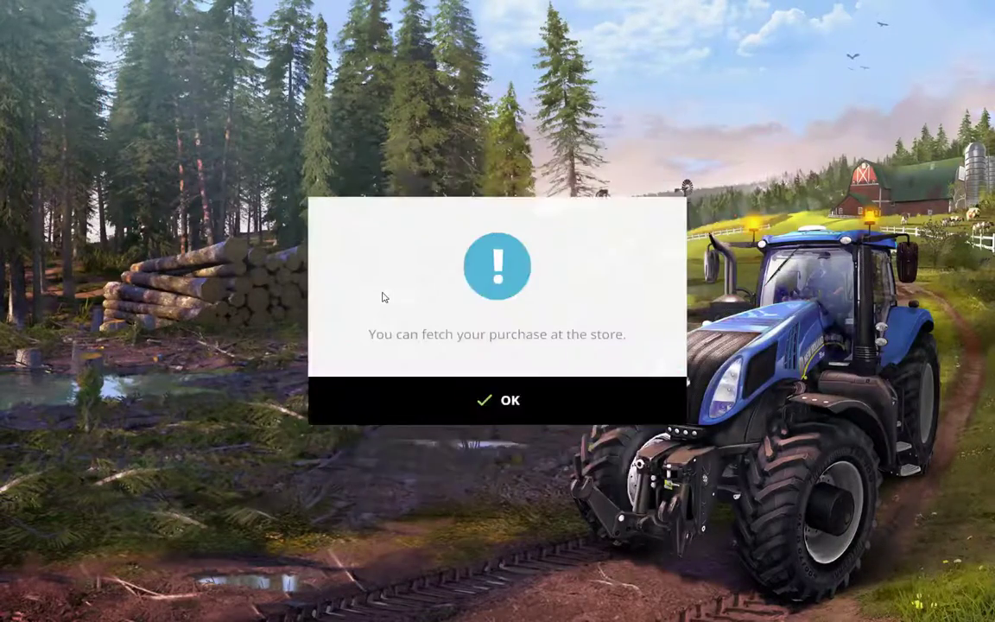
left_click(483, 406)
key("Escape")
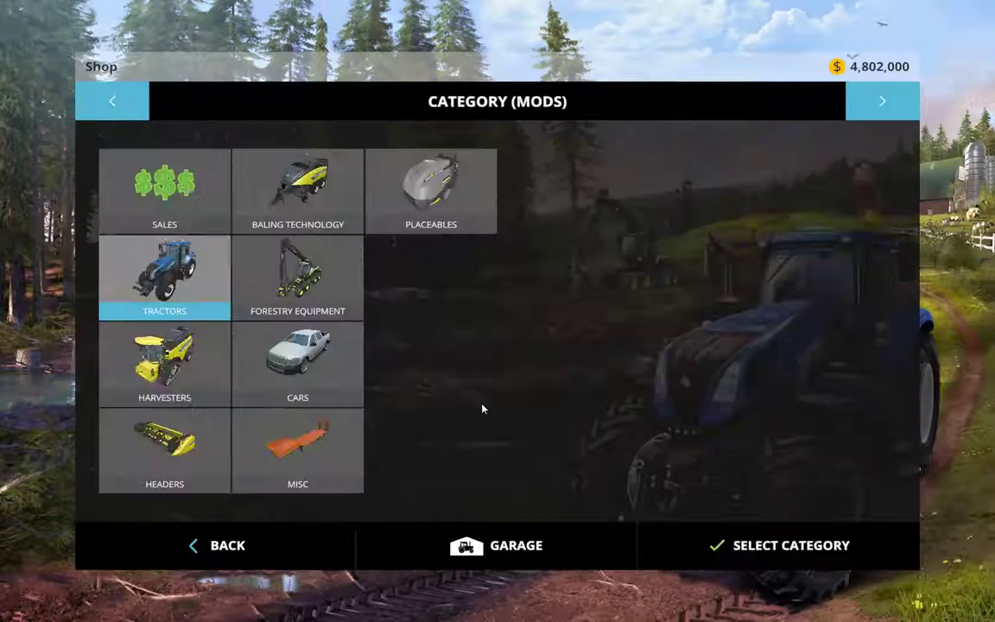
key("Escape")
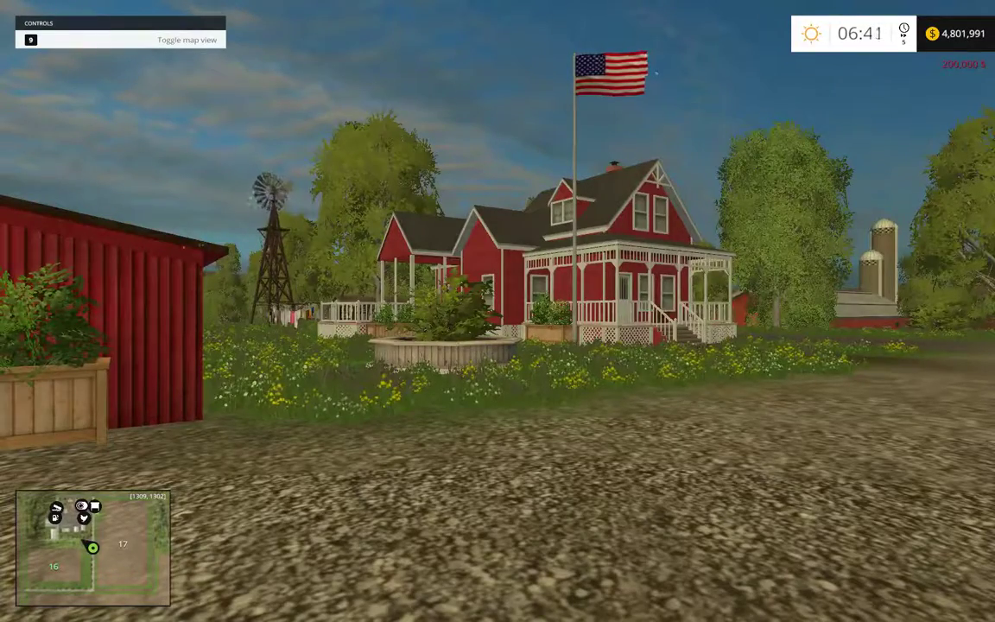
Switch to the white Case 620 tractor, back it up to the tree planter and attach the planter.
key("Tab")
key("Tab")
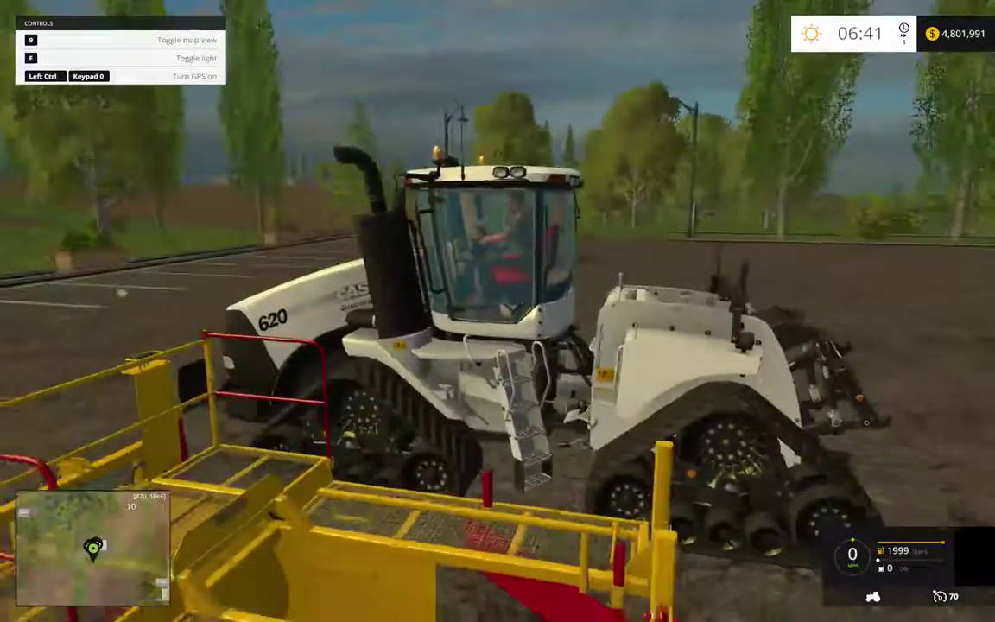
scroll(497, 311, "down", 3)
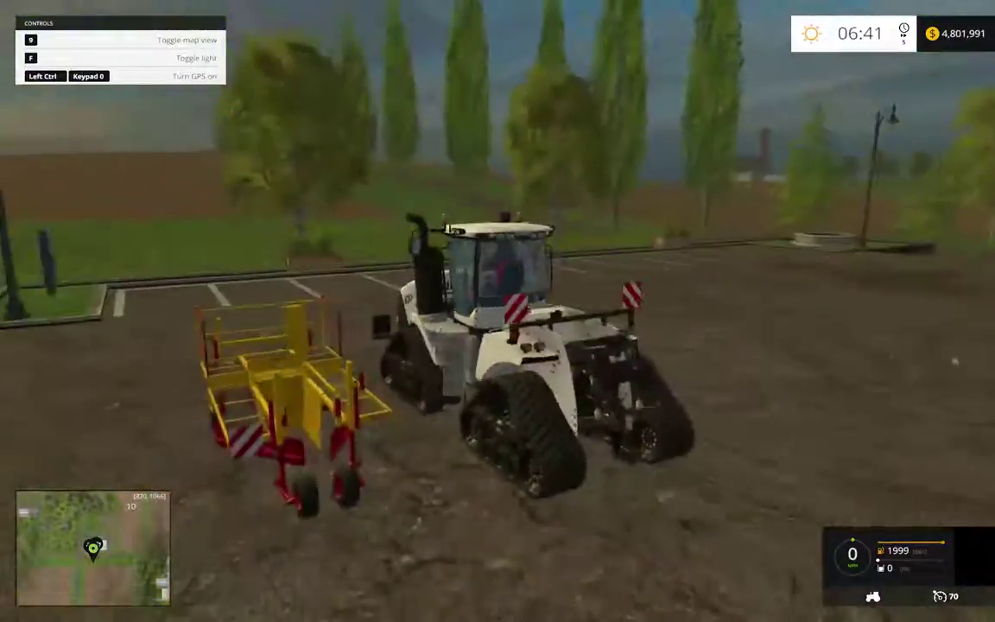
scroll(497, 311, "down", 1)
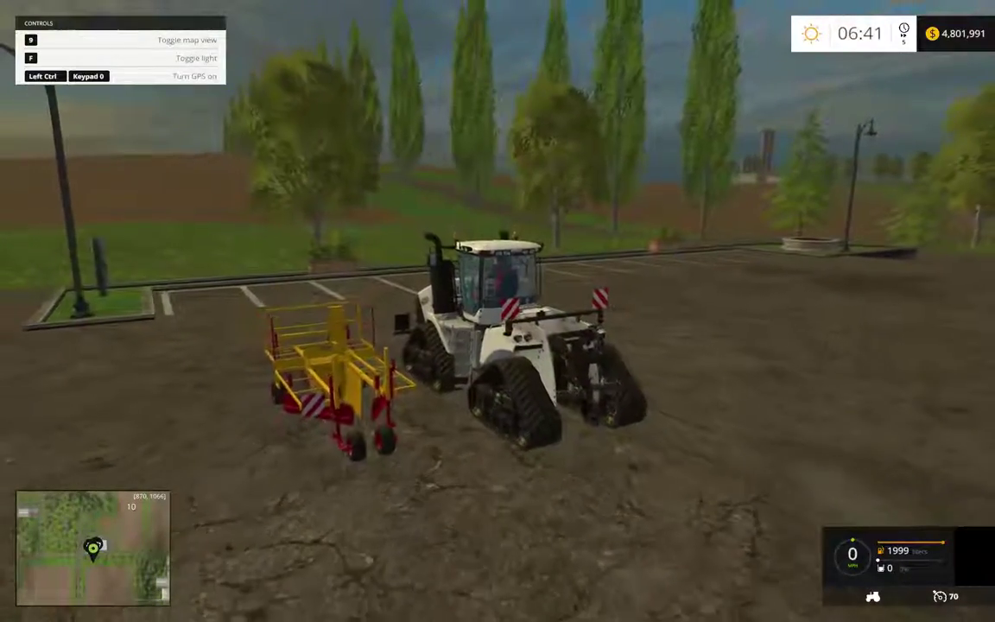
key("w")
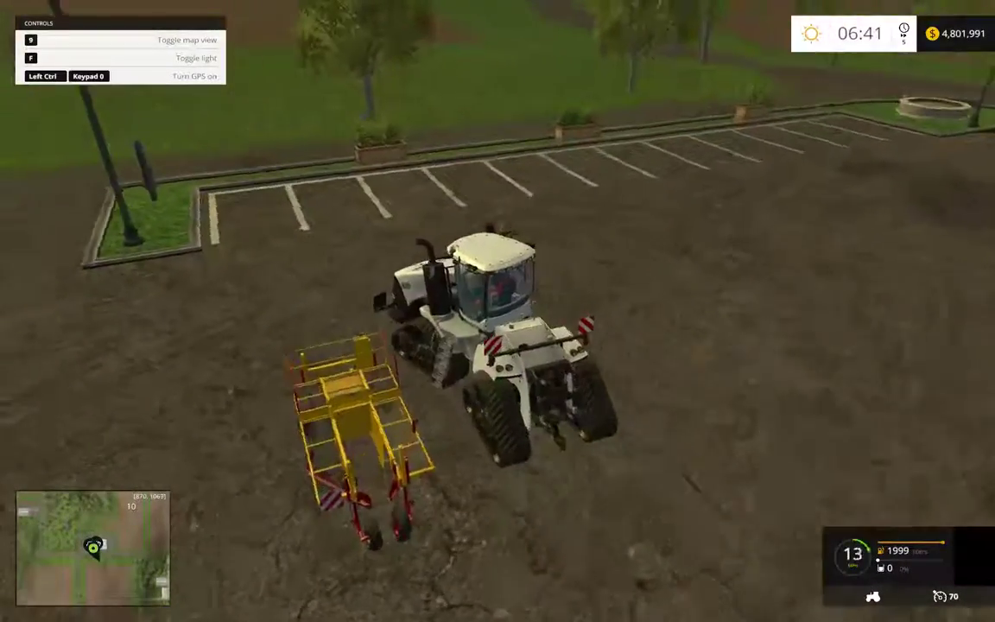
key("s")
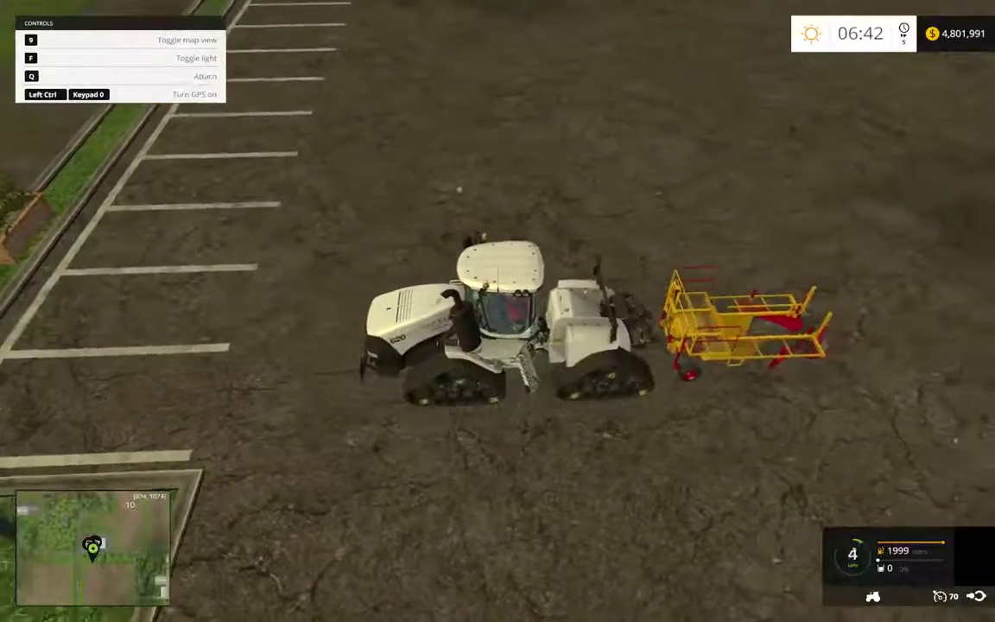
key("q")
key("s")
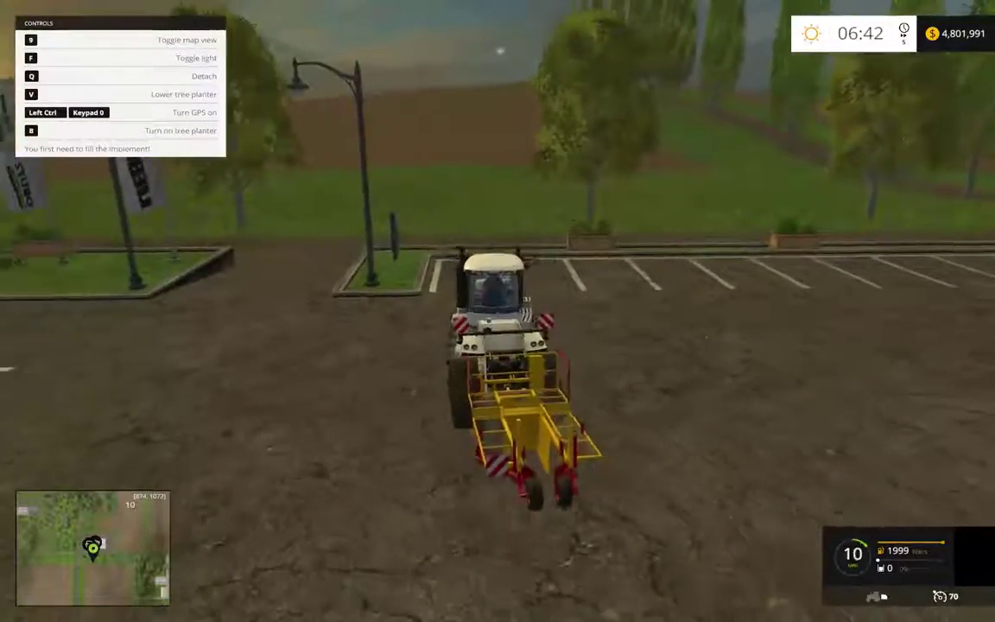
Check the map for the Garden Center and drive the tractor and planter out of the shop's parking lot onto the grass.
key("9")
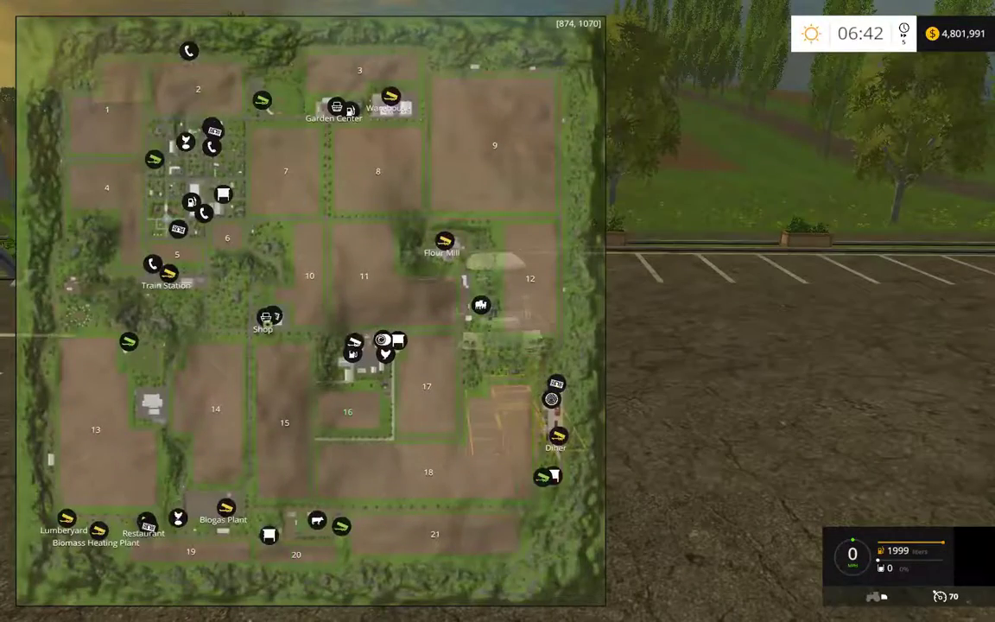
key("9")
key("w")
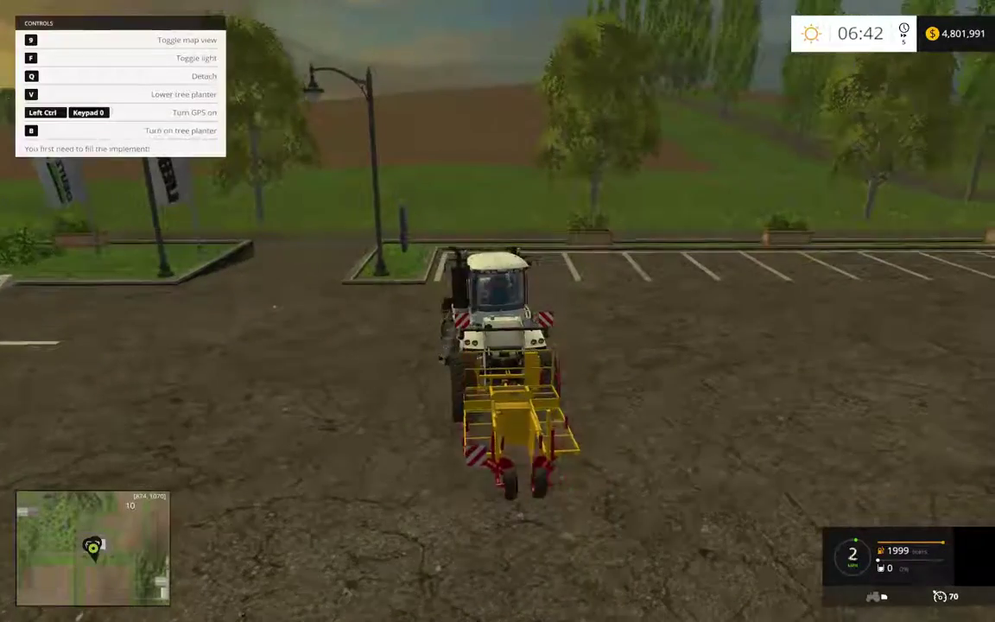
key("s")
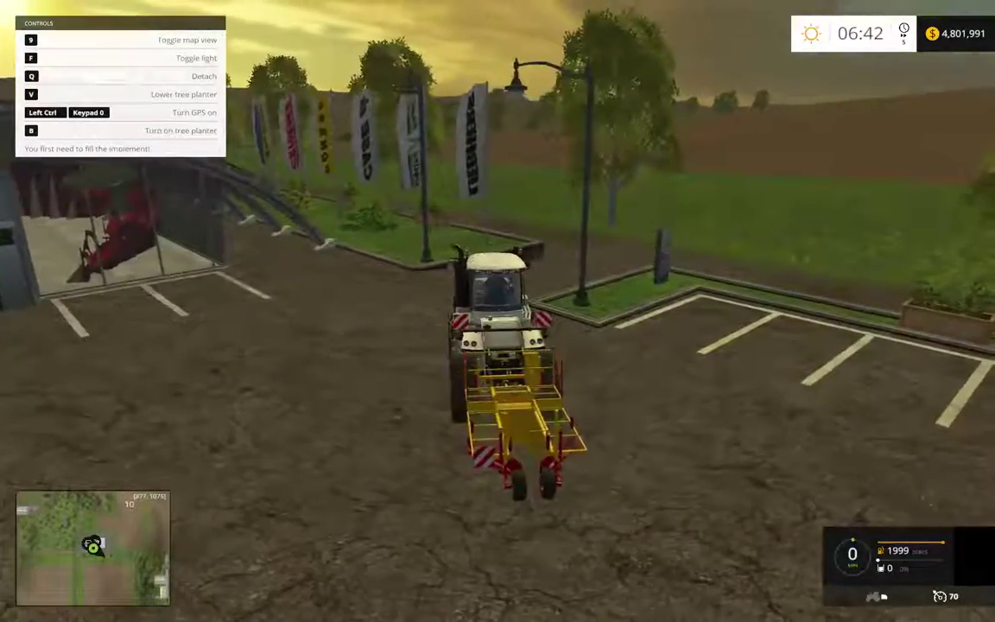
key("w")
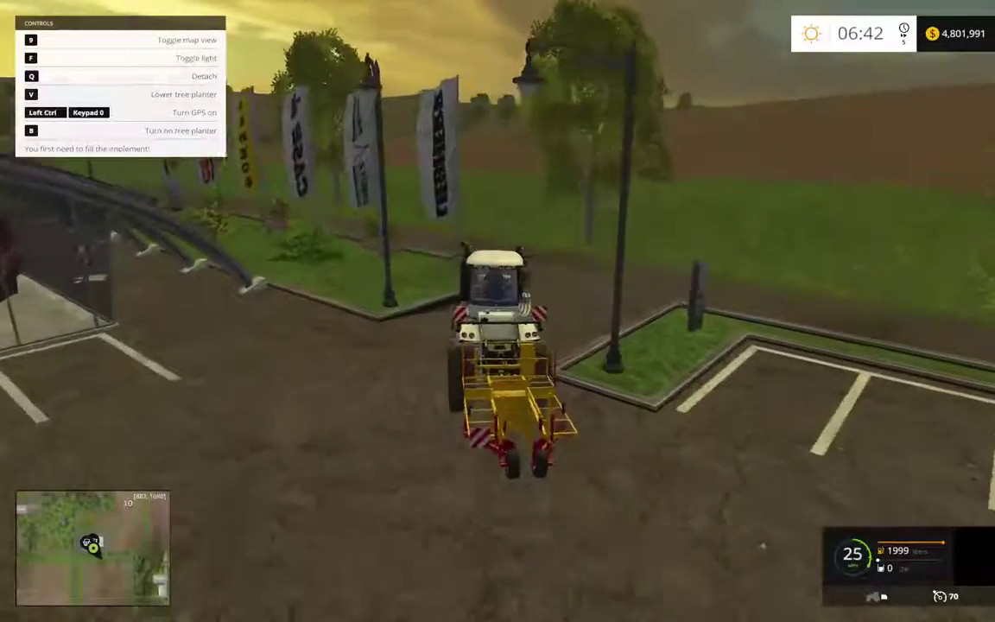
key("w")
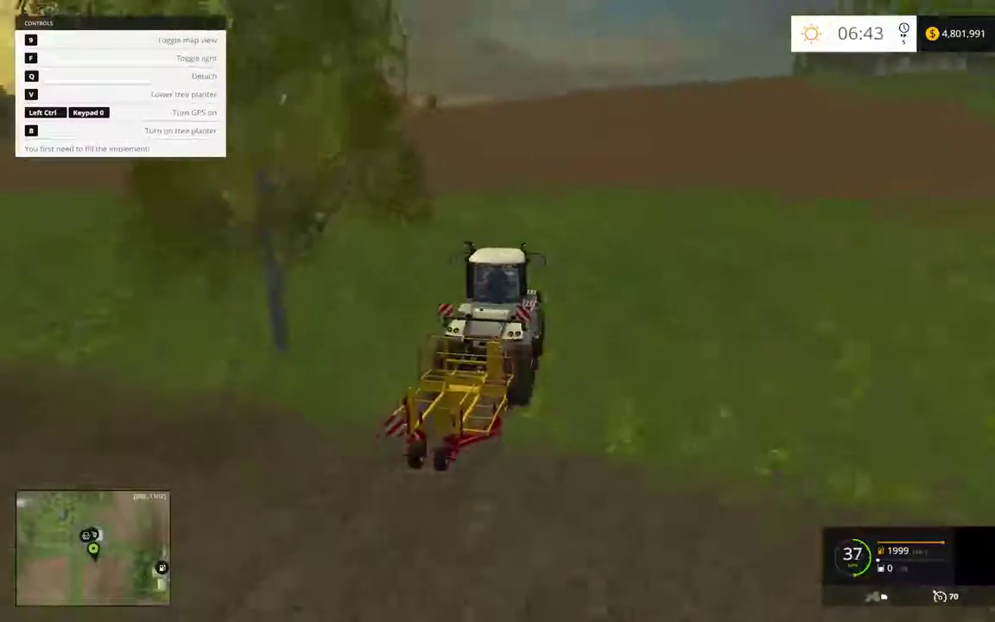
key("w")
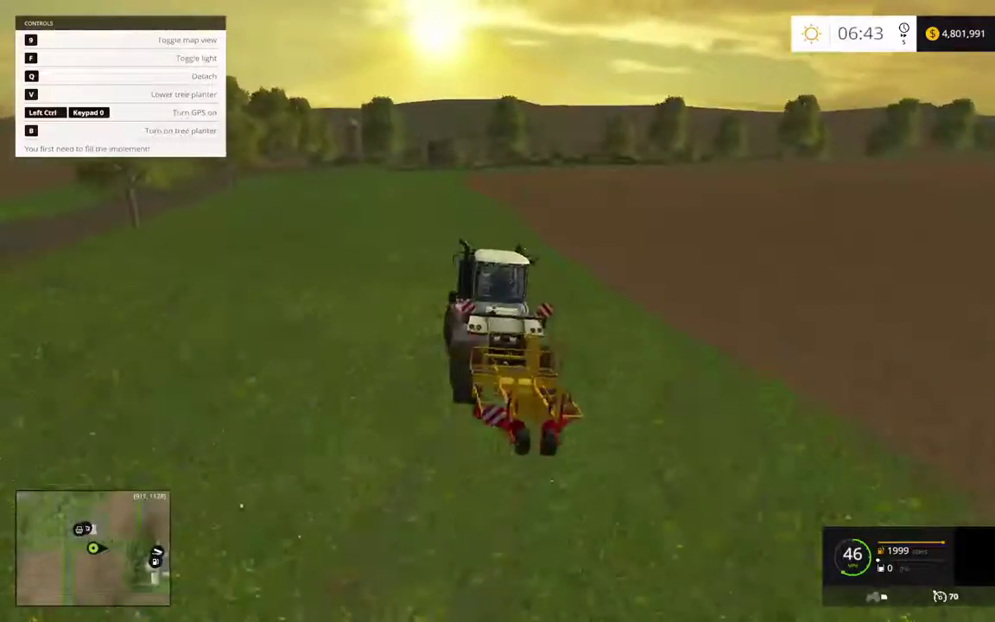
key("w")
key("a")
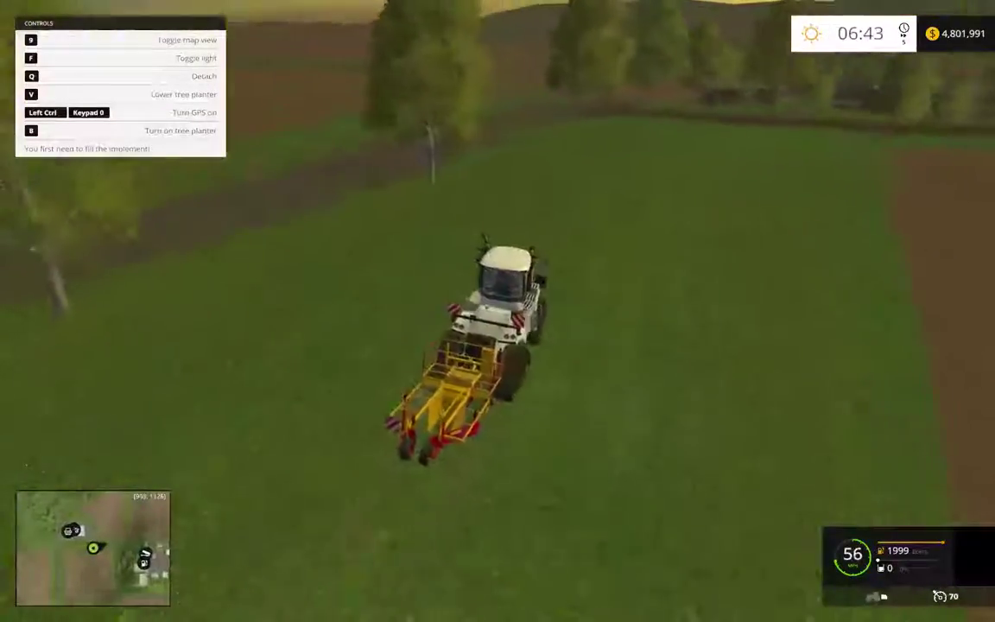
Drive the tractor and planter across field 10 and north along the dirt track between fields 10 and 11.
key("w")
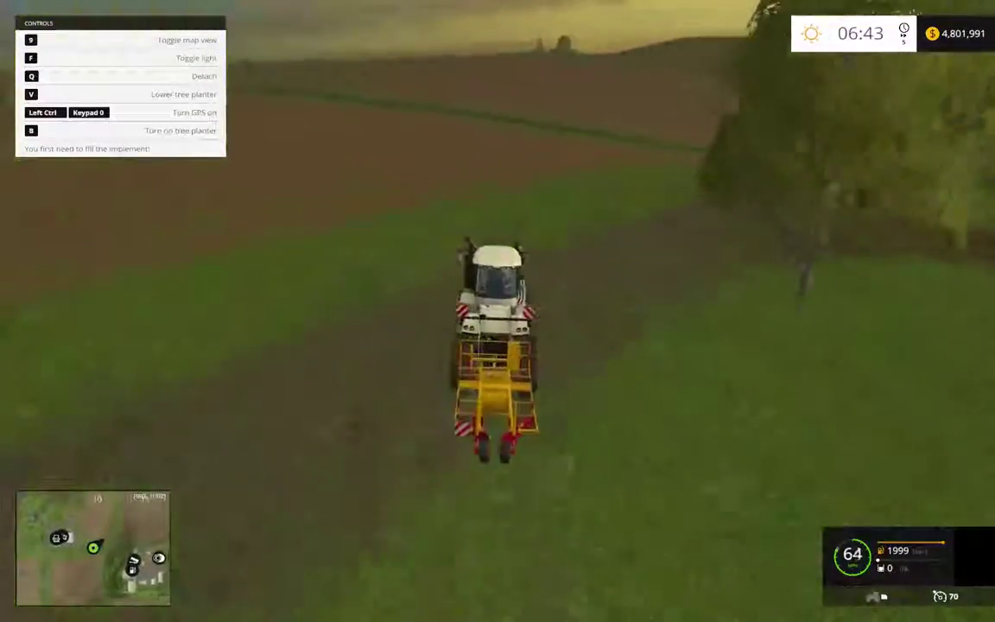
key("w")
key("a")
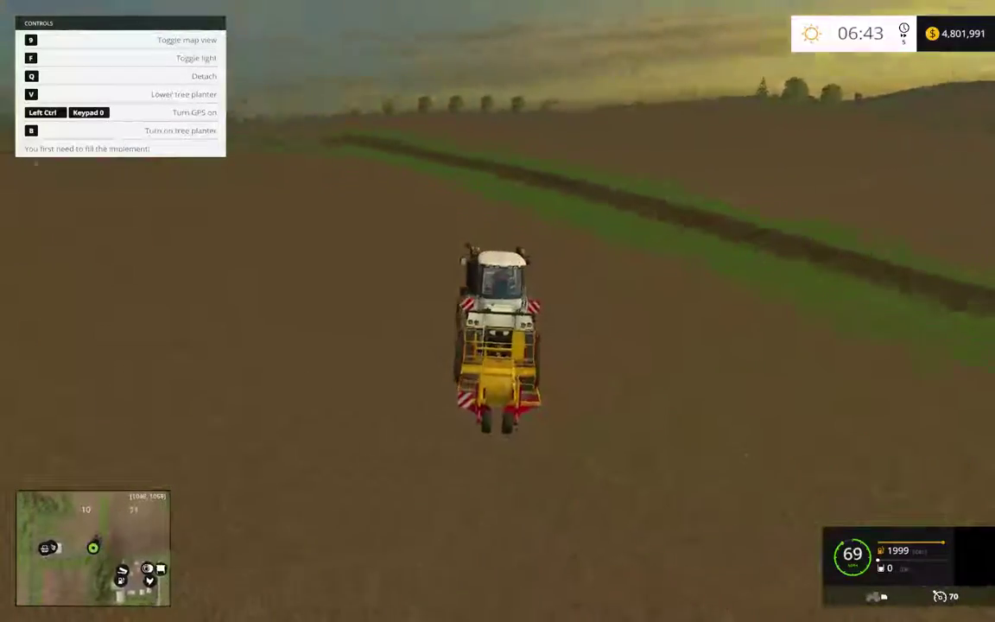
key("w")
key("d")
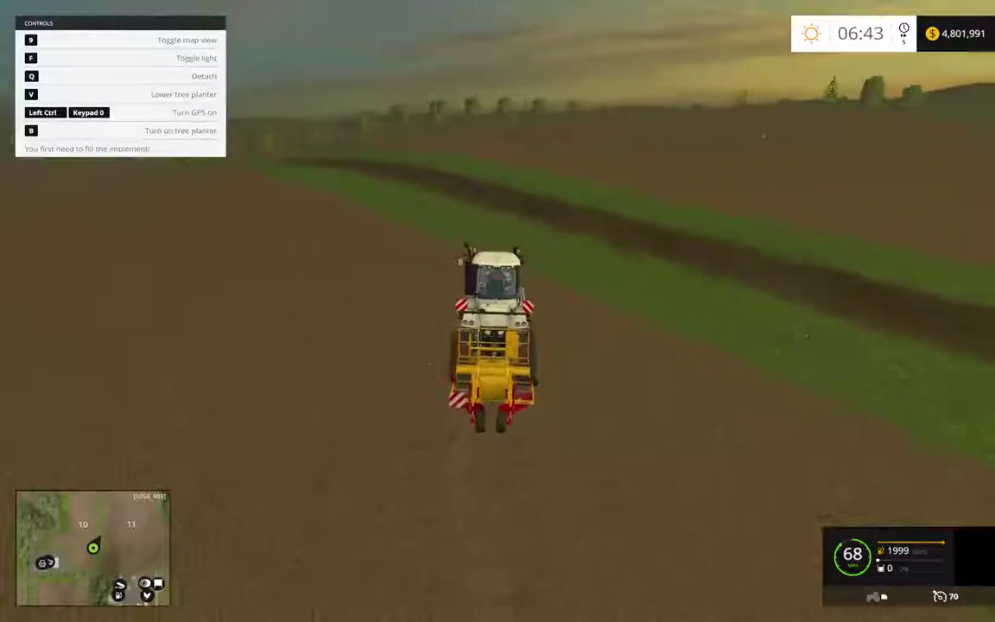
key("w")
key("d")
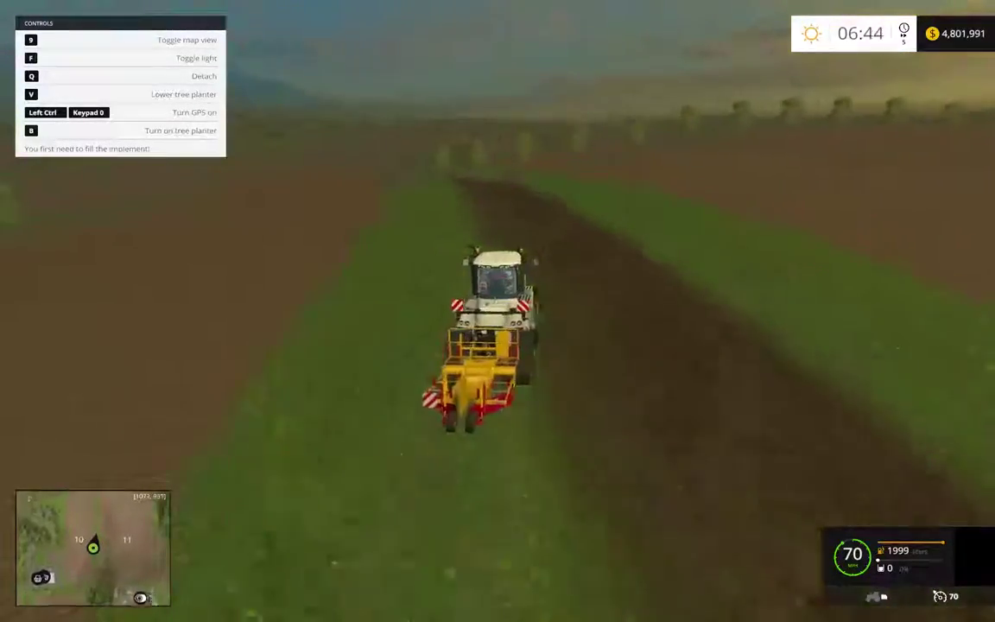
key("w")
key("a")
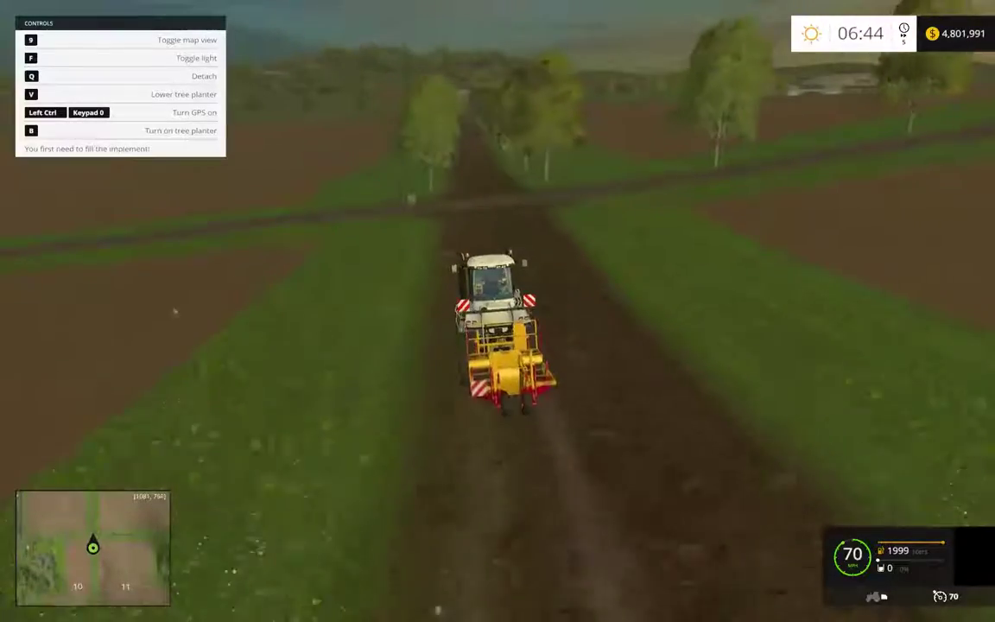
Drive on along the tree-lined track between fields 7 and 8 and park in the Garden Center yard.
key("w")
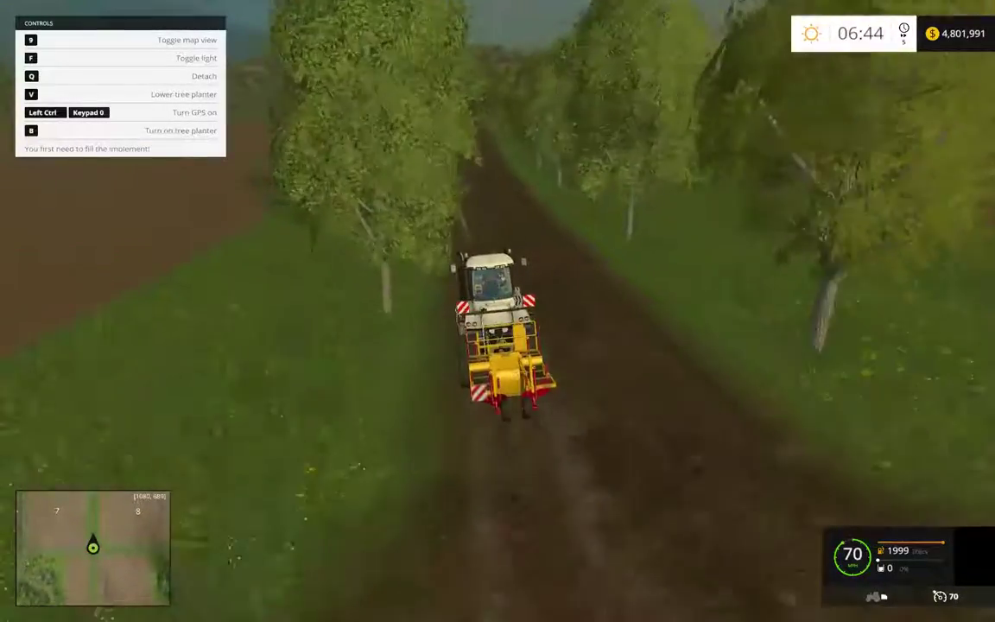
key("w")
key("a")
key("d")
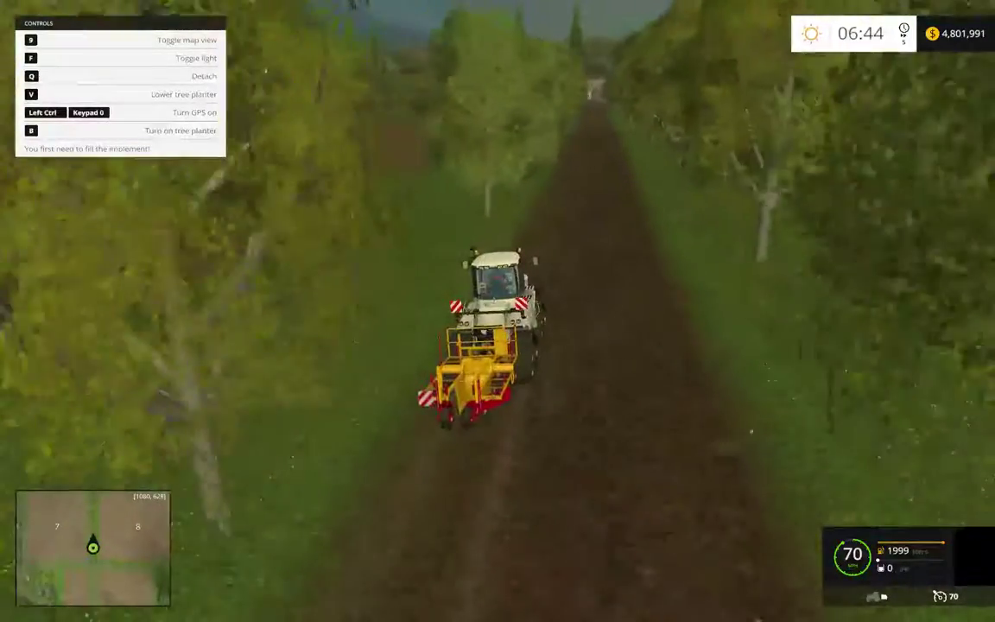
key("w")
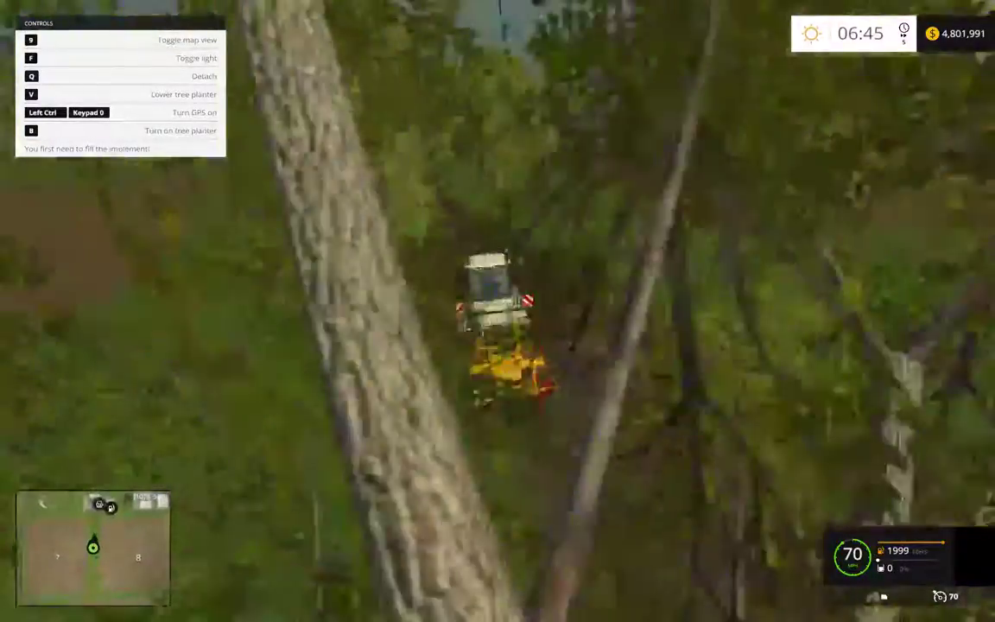
key("a")
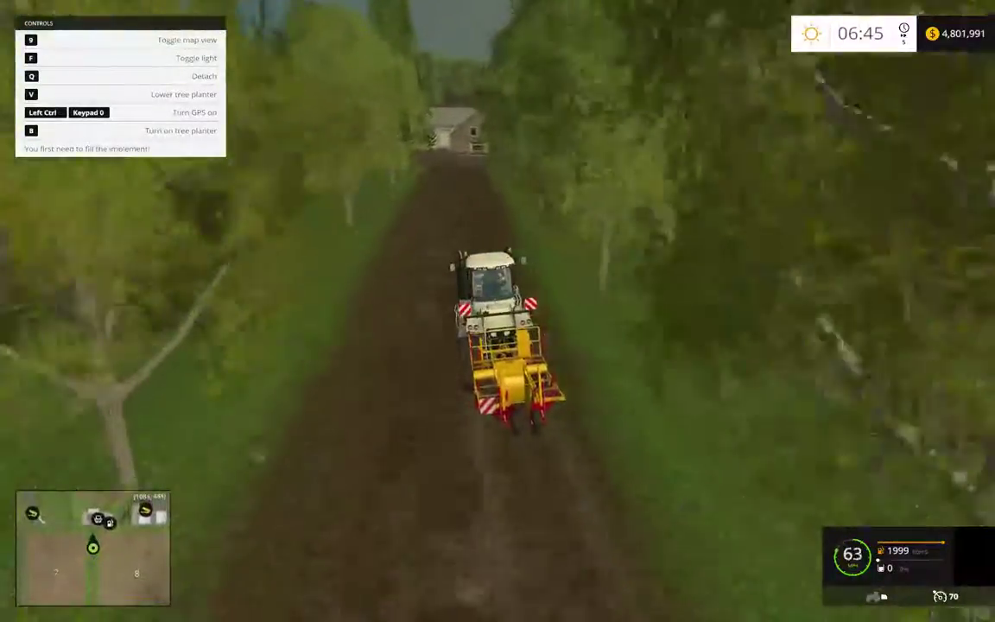
key("s")
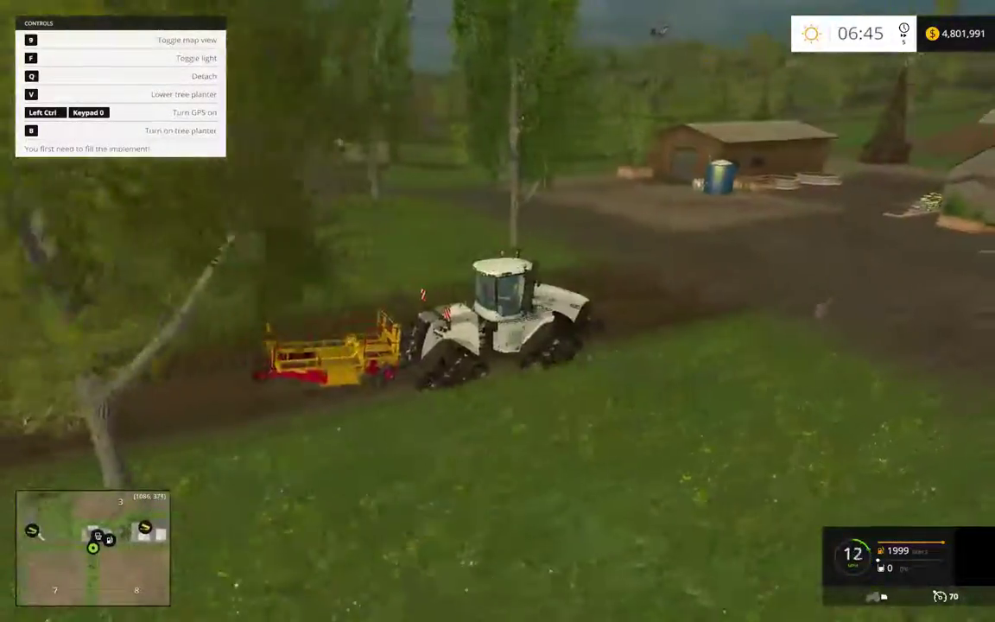
key("w")
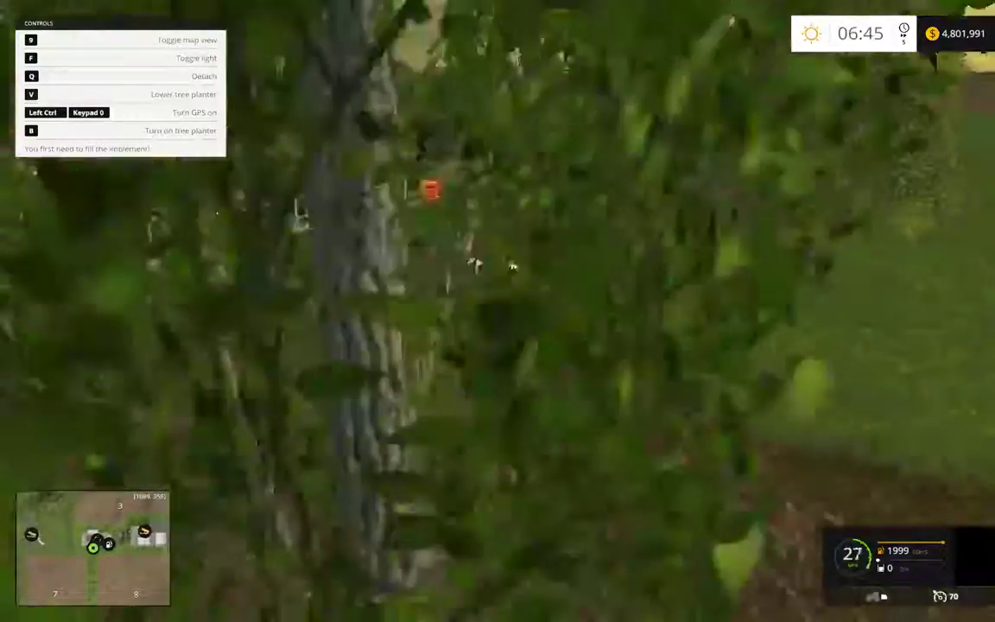
key("s")
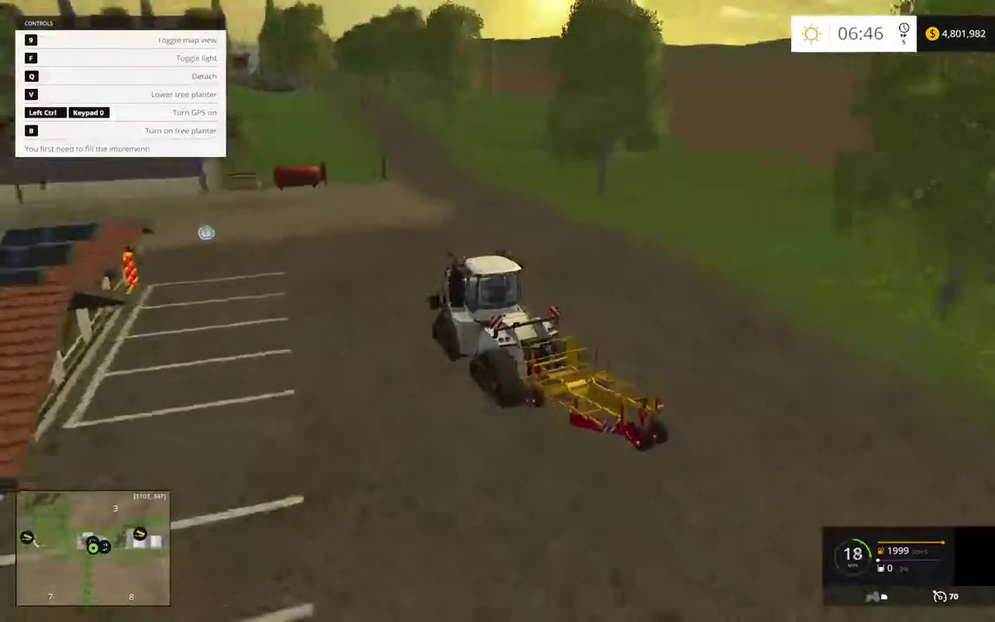
key("s")
scroll(497, 310, "up", 5)
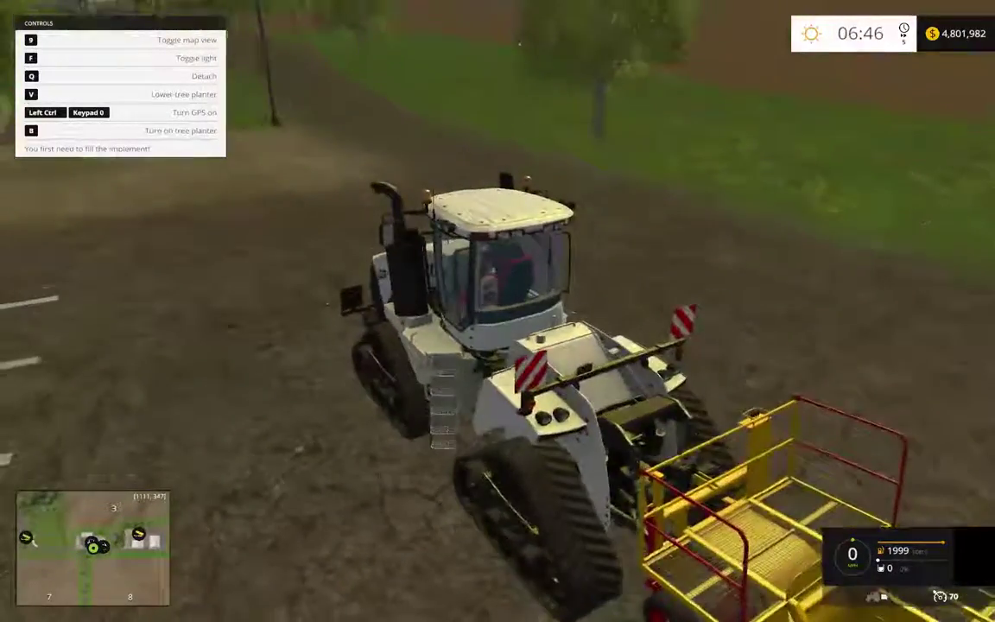
Leave the tractor, walk to the garden center's shop marker and buy one pallet of saplings.
key("e")
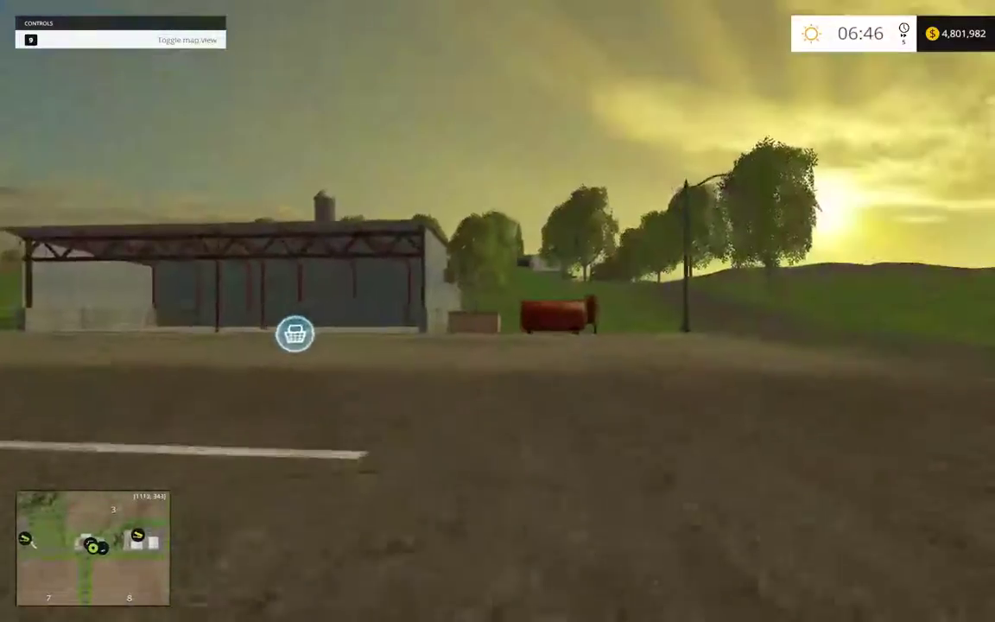
key("w")
key("r")
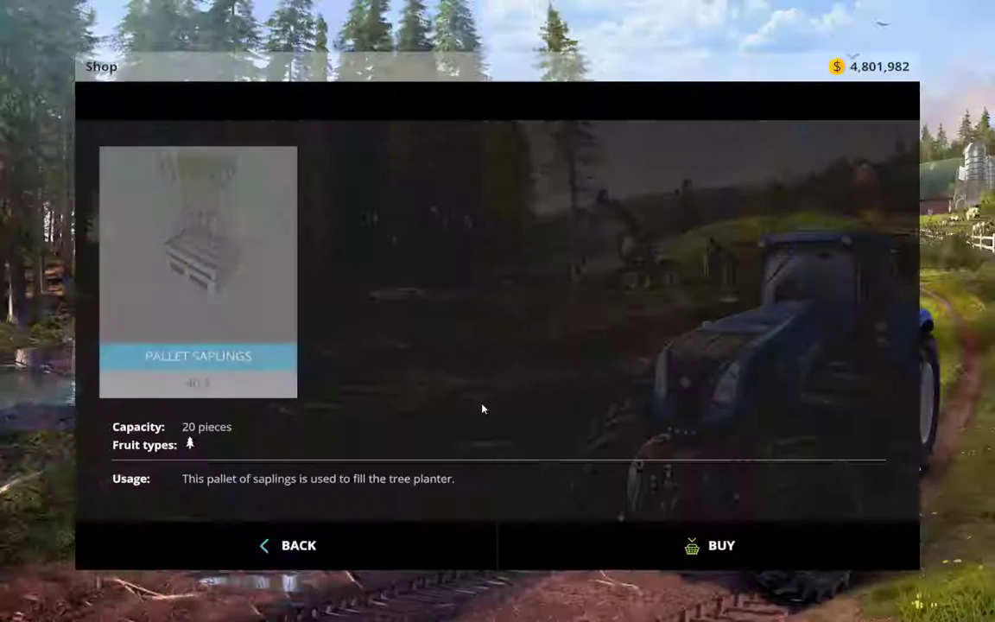
key("Return")
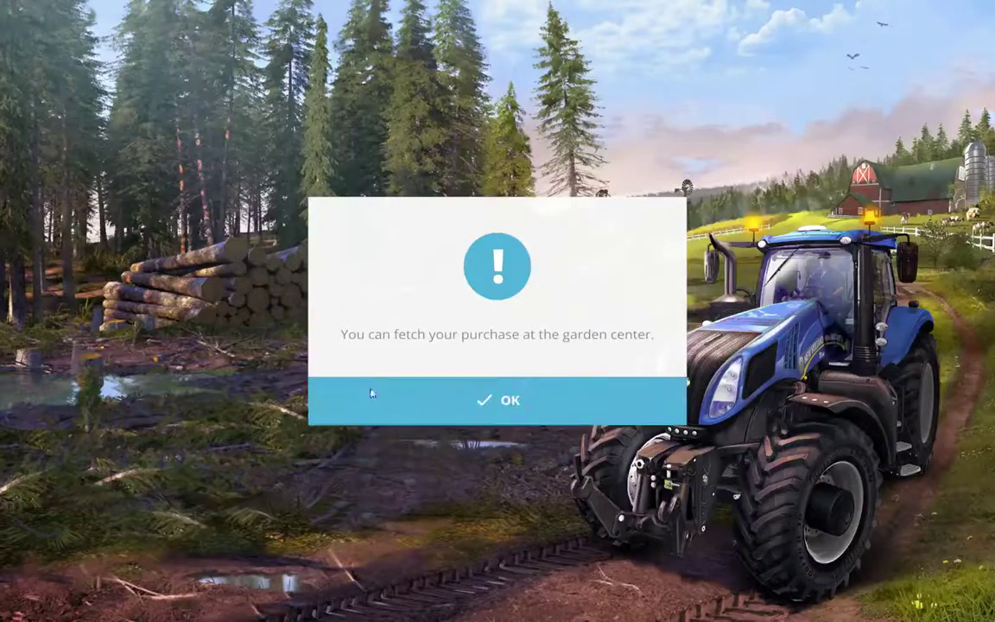
left_click(422, 397)
key("Escape")
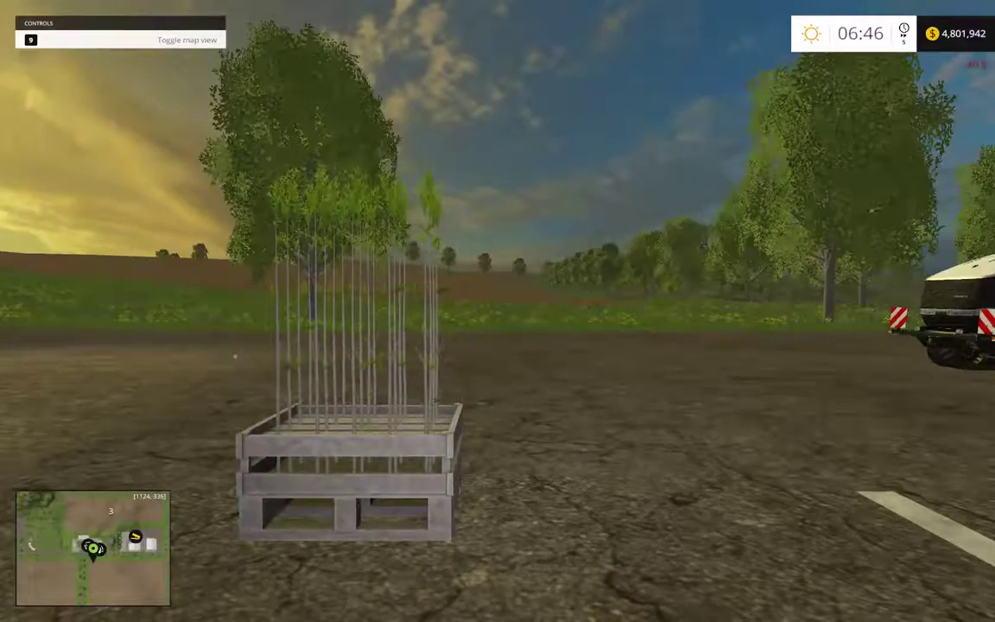
Get back into the white Case 620, pull the tree planter alongside the sapling pallet and refill it.
key("Tab")
key("Tab")
key("shift+Tab")
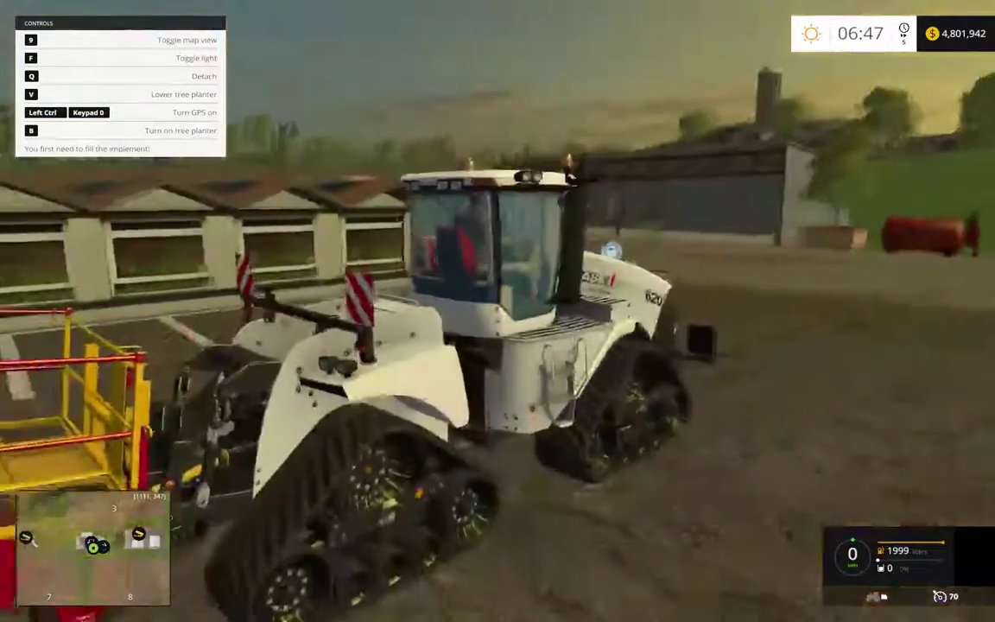
key("w")
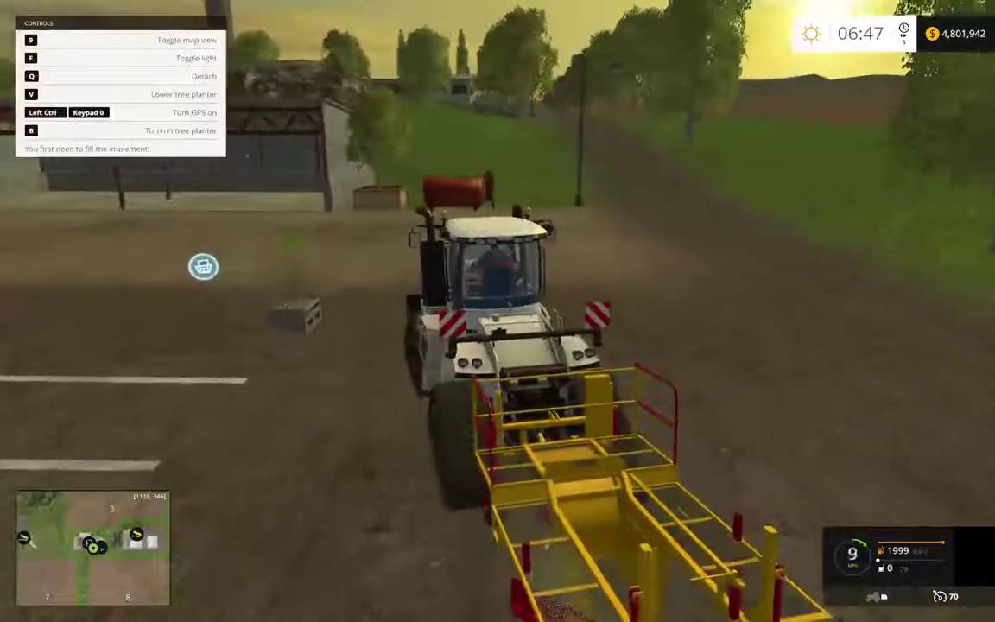
key("w")
key("a")
key("s")
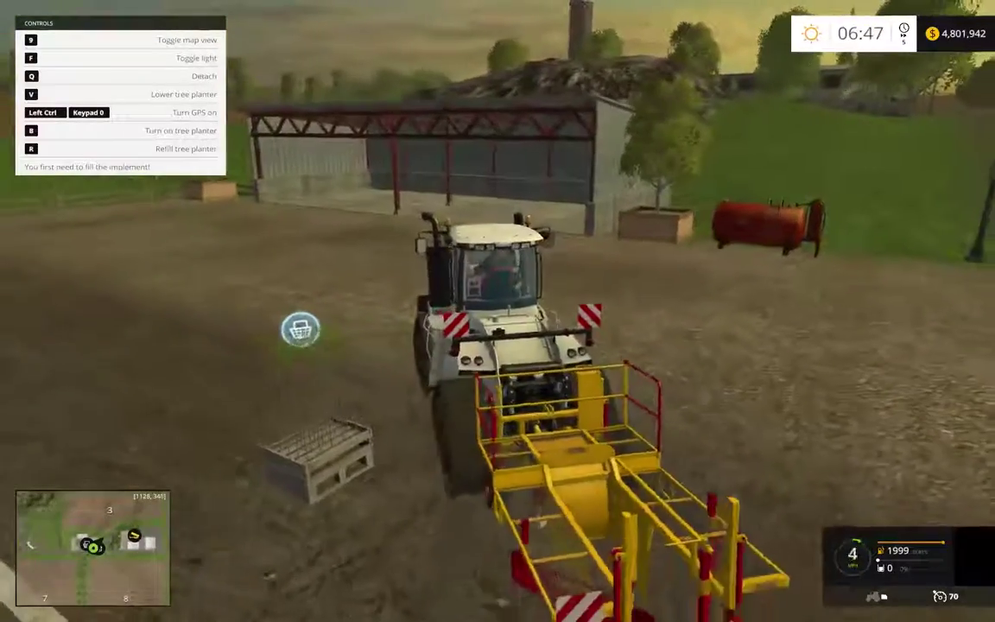
key("w")
key("r")
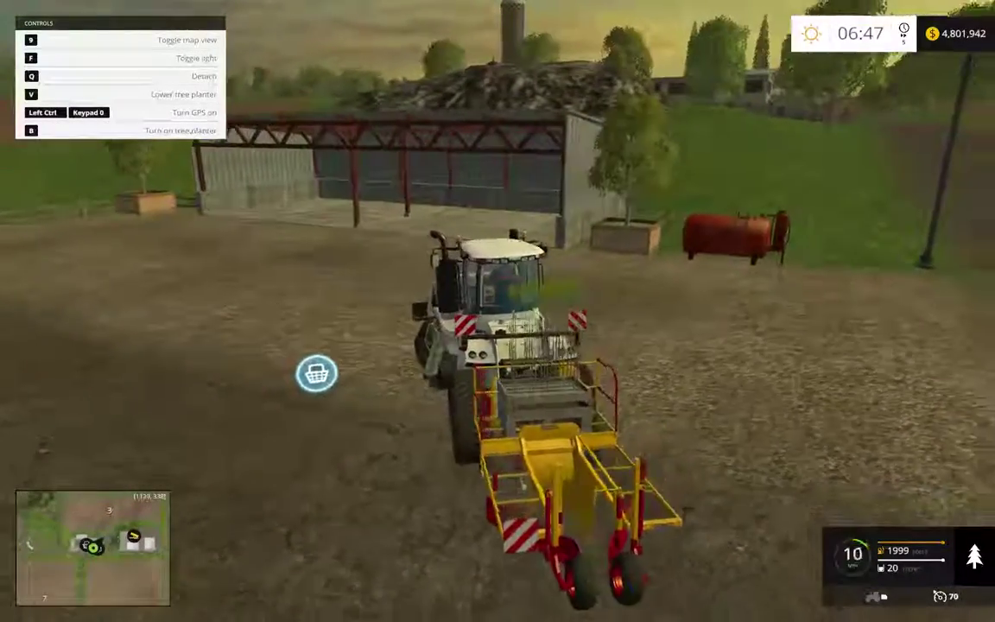
Turn the tractor around in the yard toward the grass, then turn on and lower the tree planter.
key("w")
key("d")
key("s")
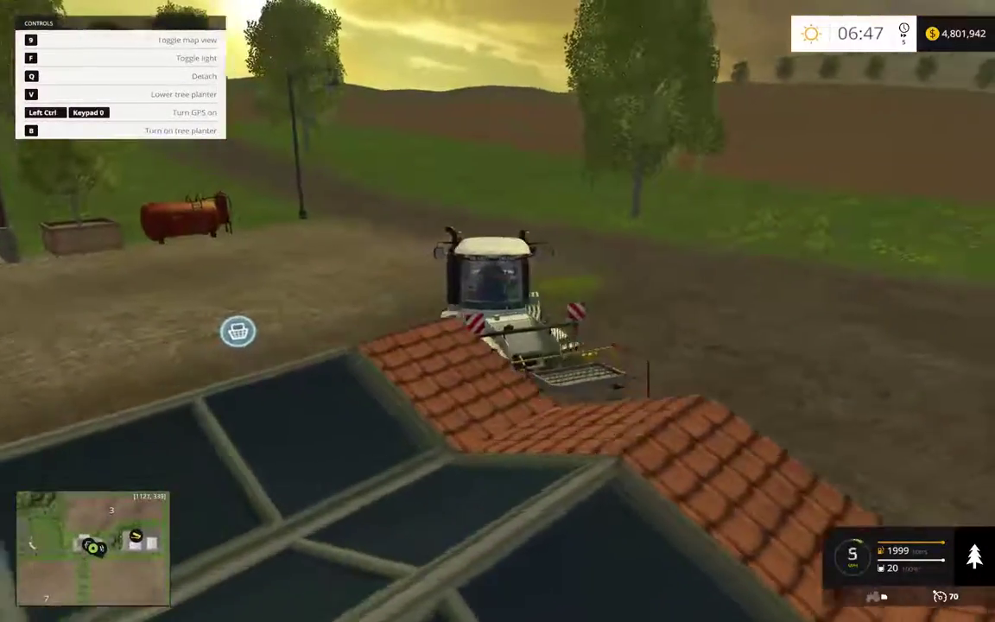
key("w")
key("d")
key("b")
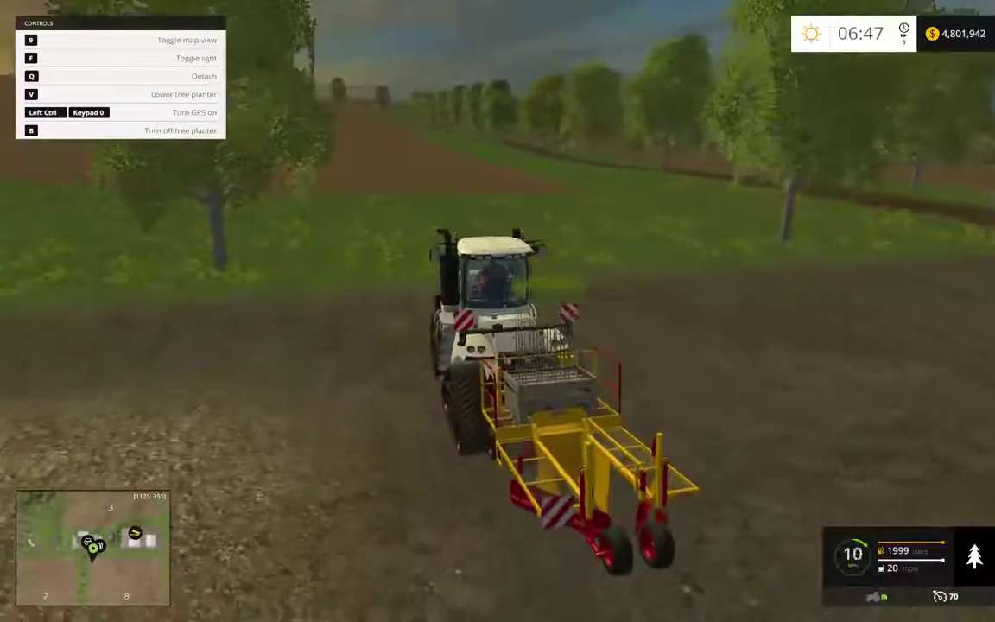
key("w")
key("v")
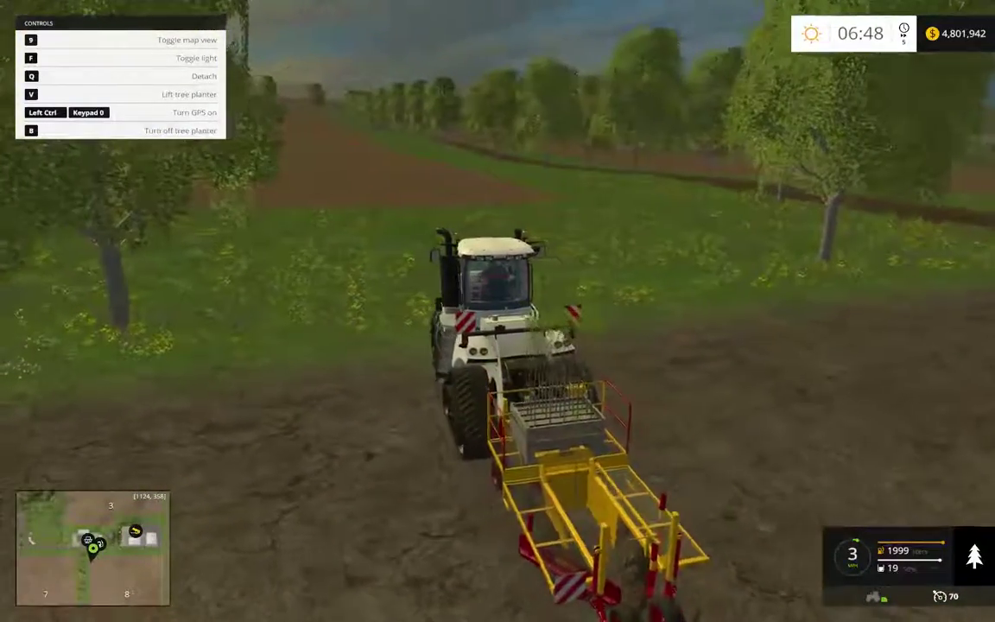
Drive the lowered planter from the yard onto the grass beside the field to plant saplings, then stop.
key("w")
key("d")
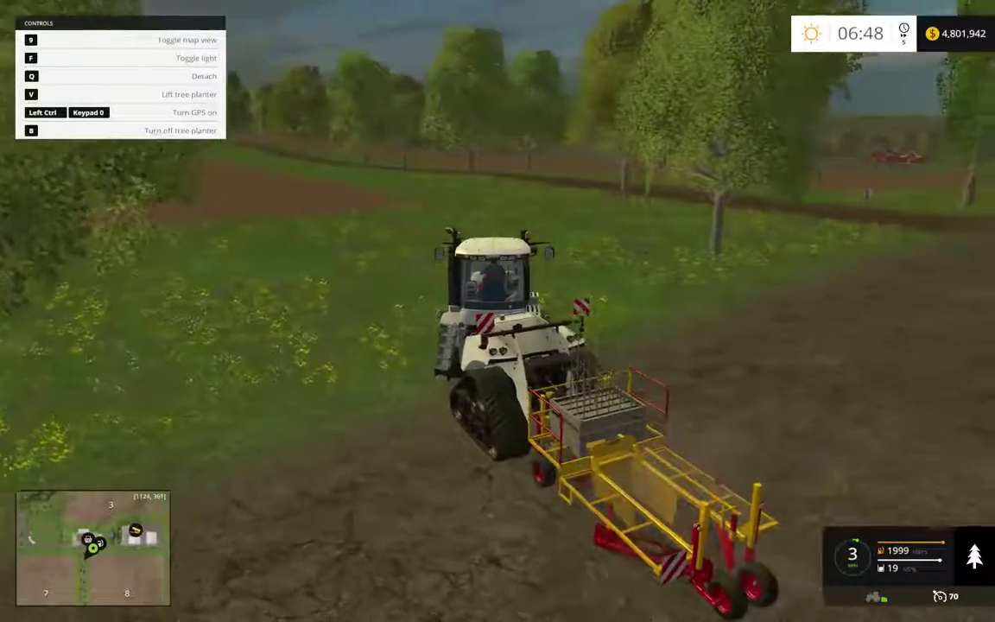
key("w")
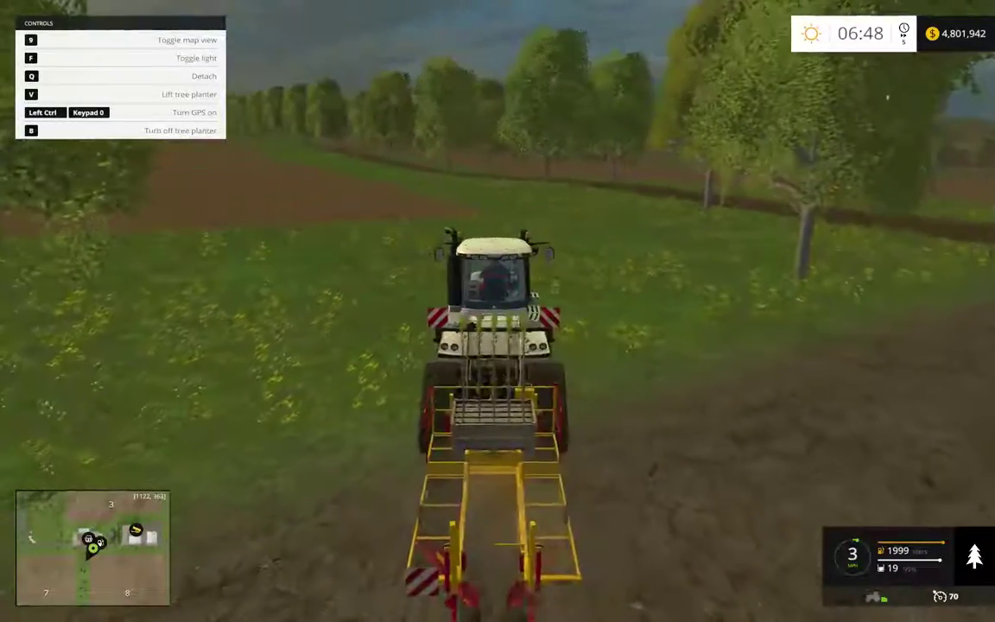
key("w")
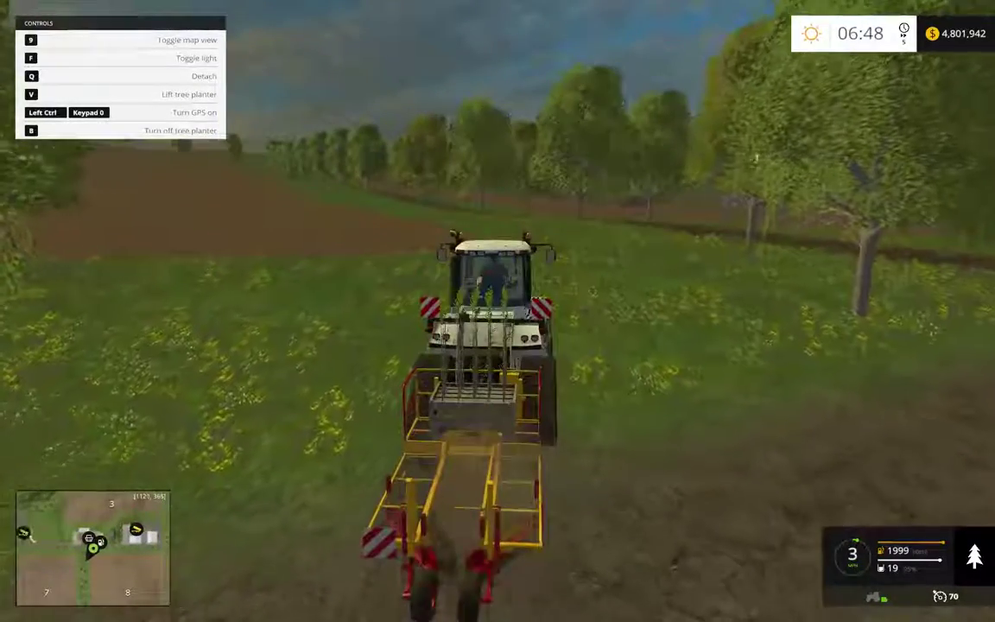
key("w")
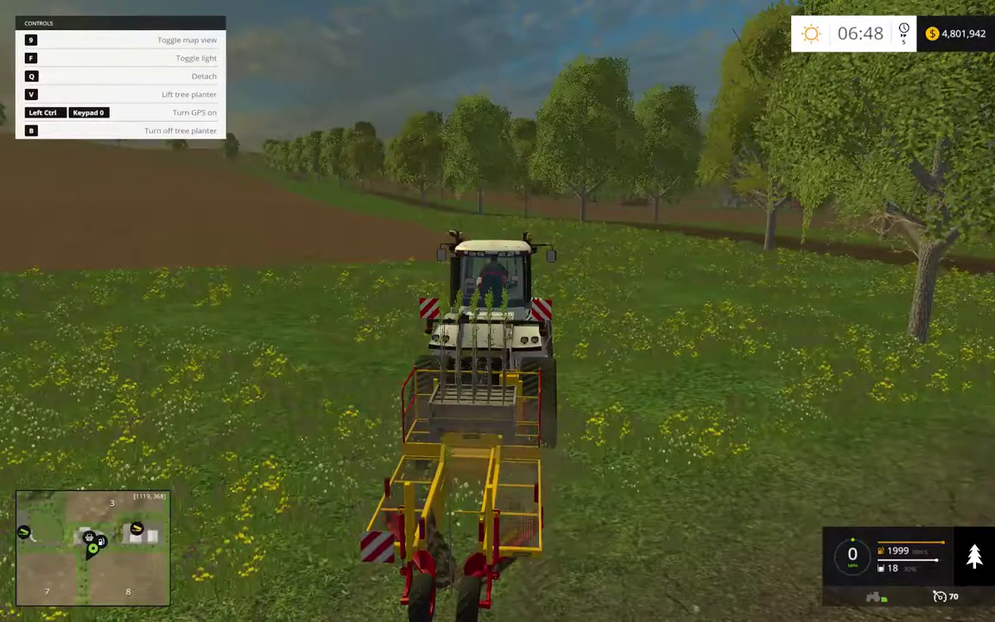
Quit the game to the desktop without saving.
key("Escape")
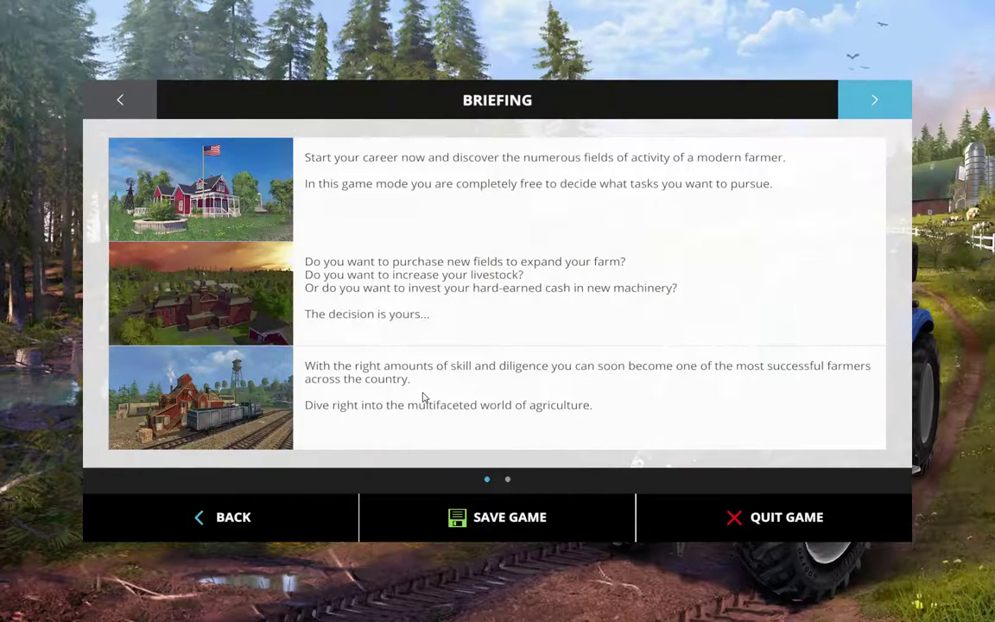
key("Down")
key("Right")
key("Right")
key("Return")
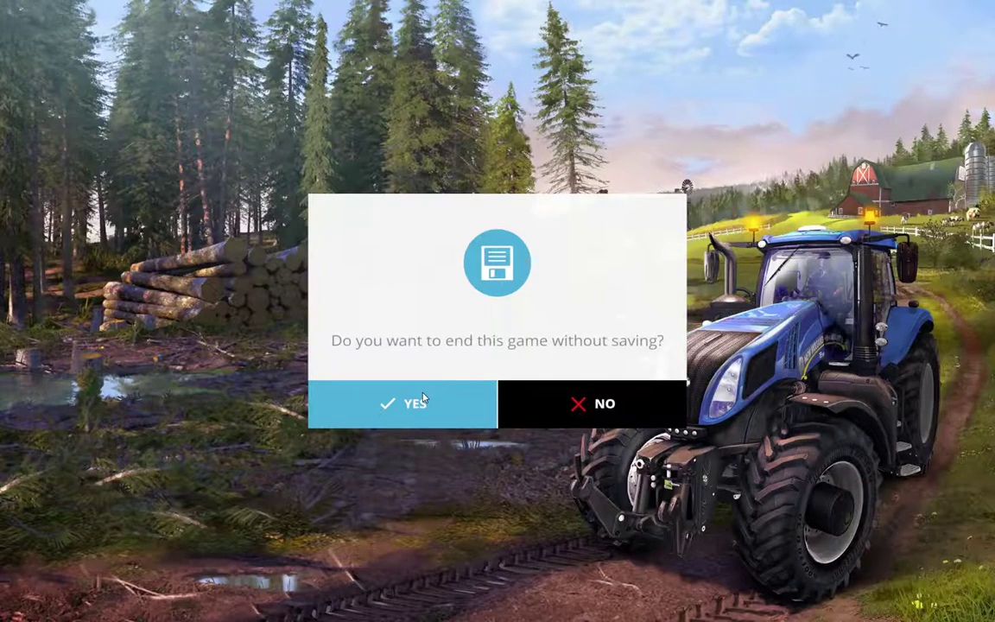
left_click(423, 397)
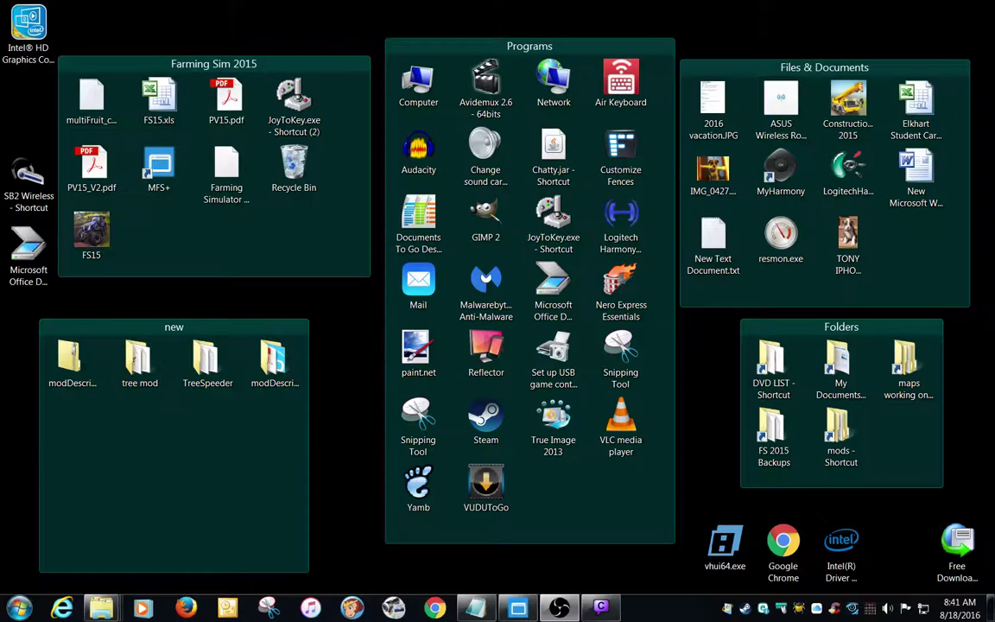
Open damconPL75.xml from the TreeSpeeder folder of test.track in FS 2015 Backups and maximize the Notepad++ window.
double_click(770, 454)
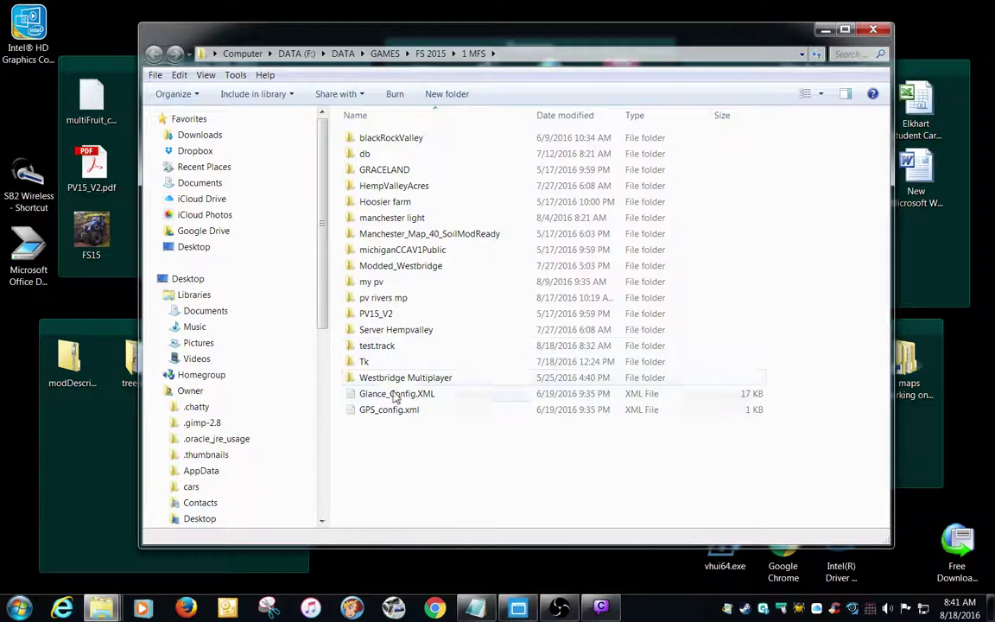
double_click(380, 345)
double_click(384, 202)
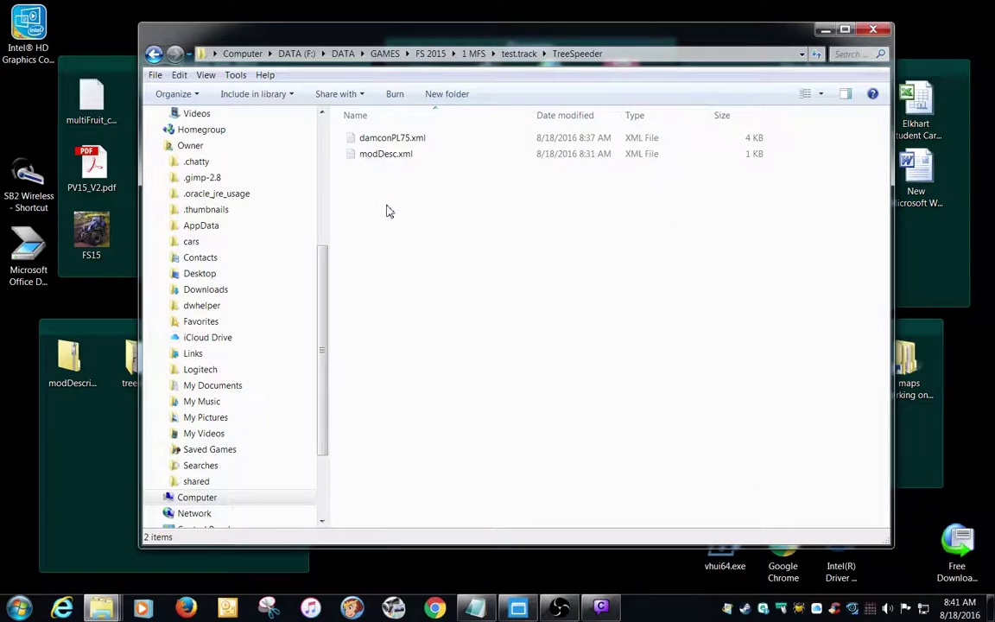
double_click(391, 138)
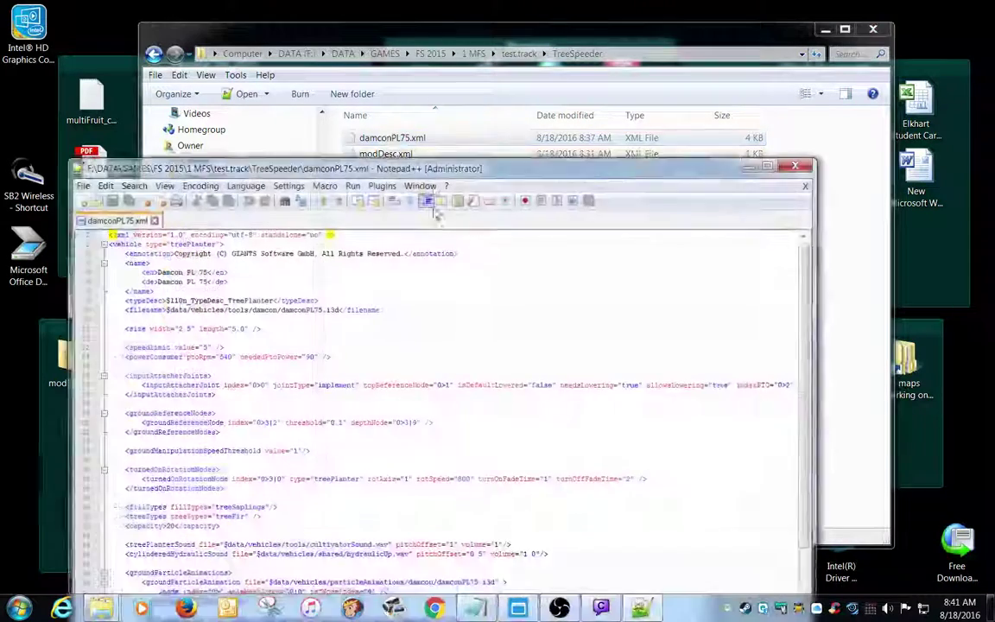
double_click(441, 167)
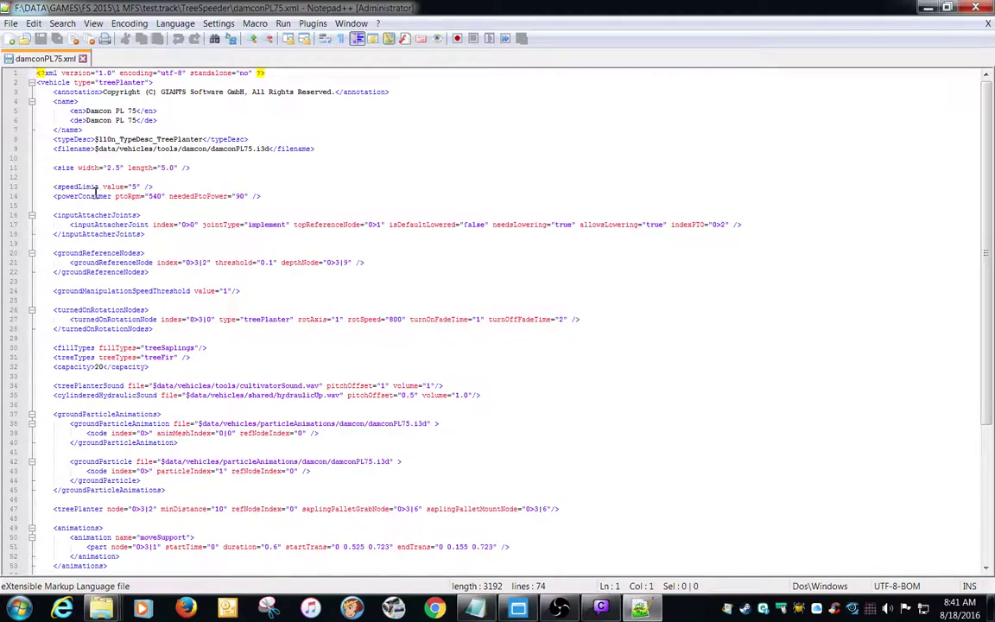
Open newHollandBB1290.xml from the FS15World_NewHollandPack folder in pv rivers mp alongside the planter file, for reference.
left_click_drag(637, 12, 24, 56)
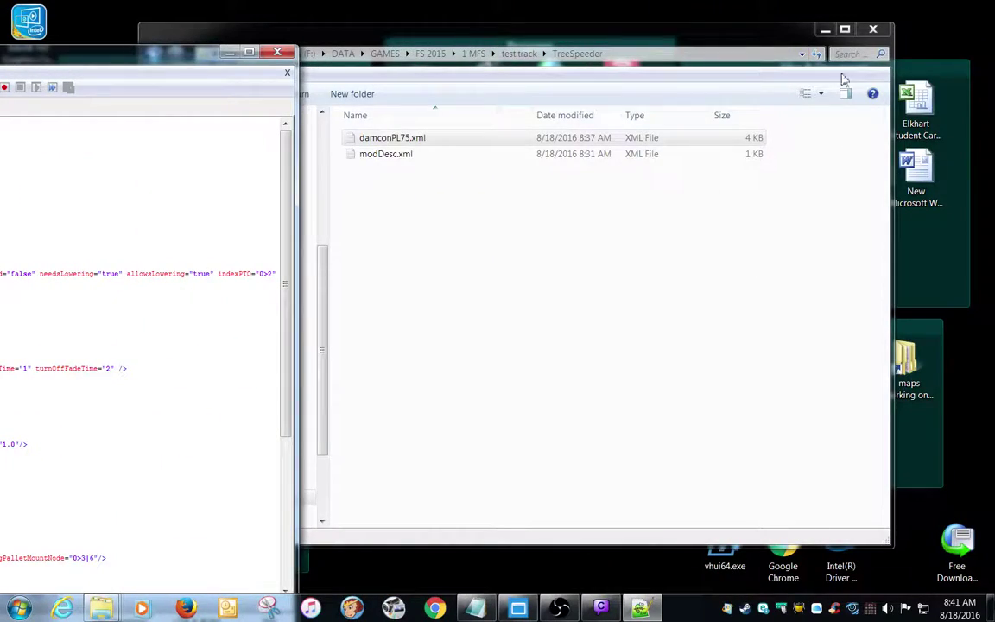
left_click(744, 27)
left_click(826, 29)
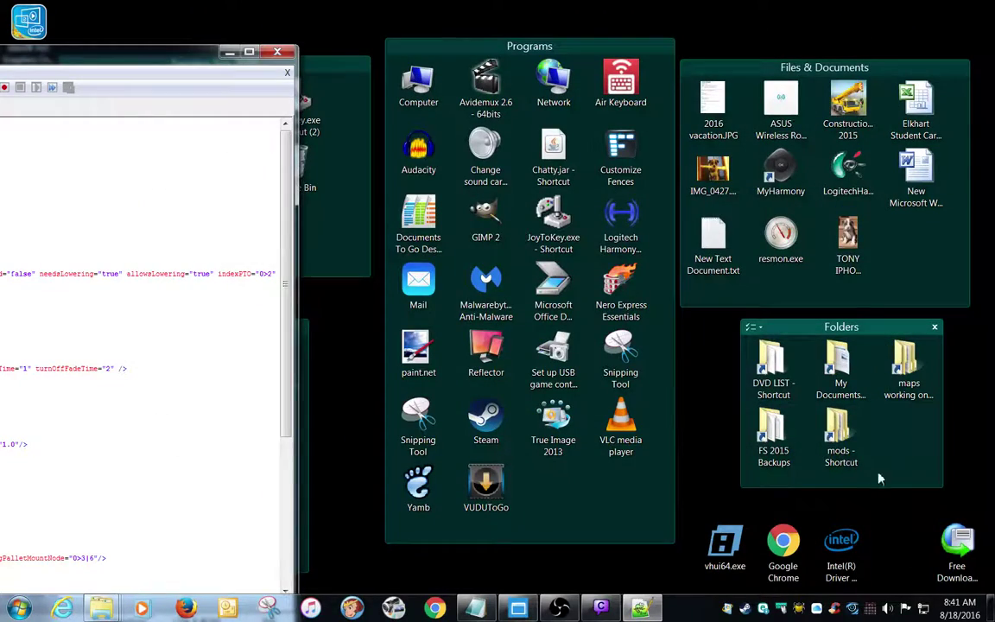
double_click(771, 429)
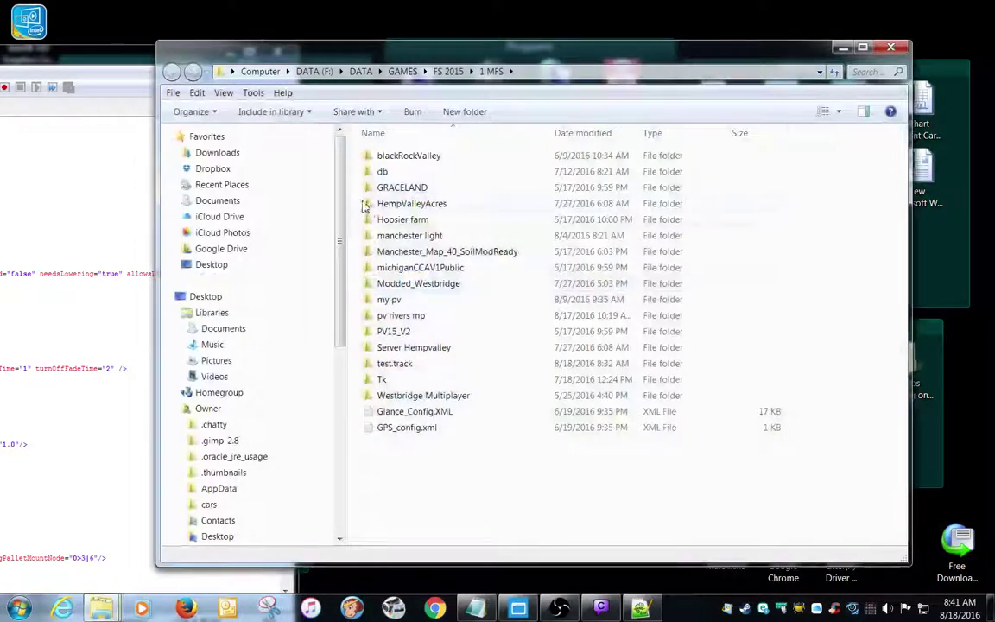
double_click(398, 317)
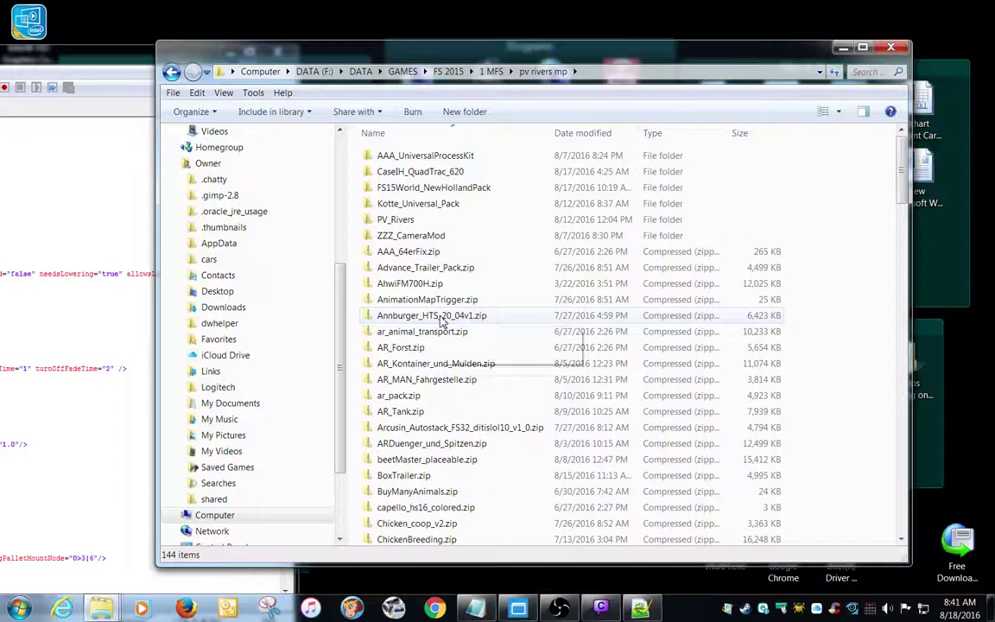
double_click(415, 189)
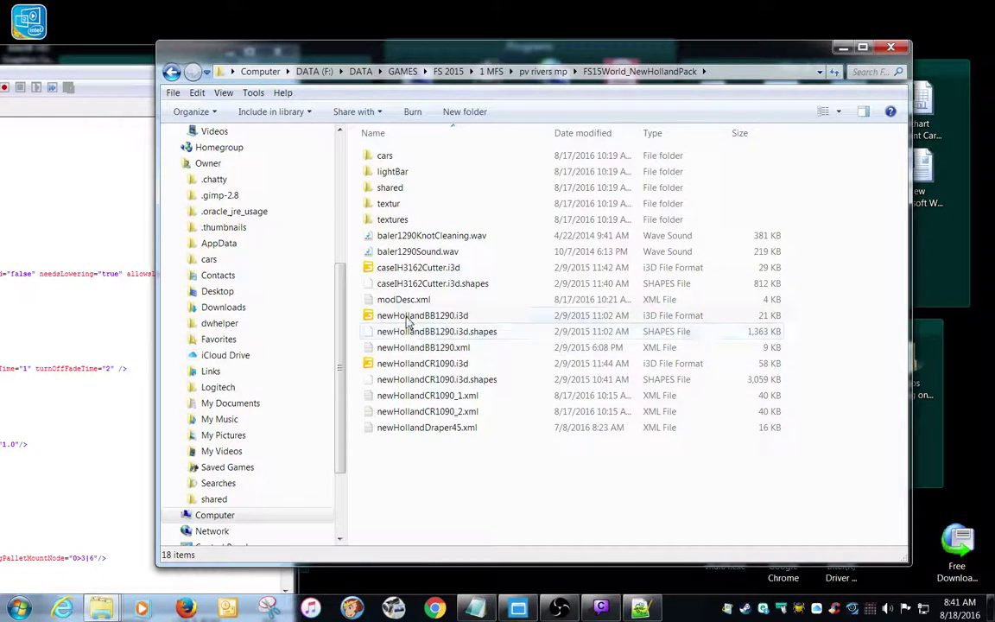
double_click(407, 350)
left_click_drag(81, 50, 646, 53)
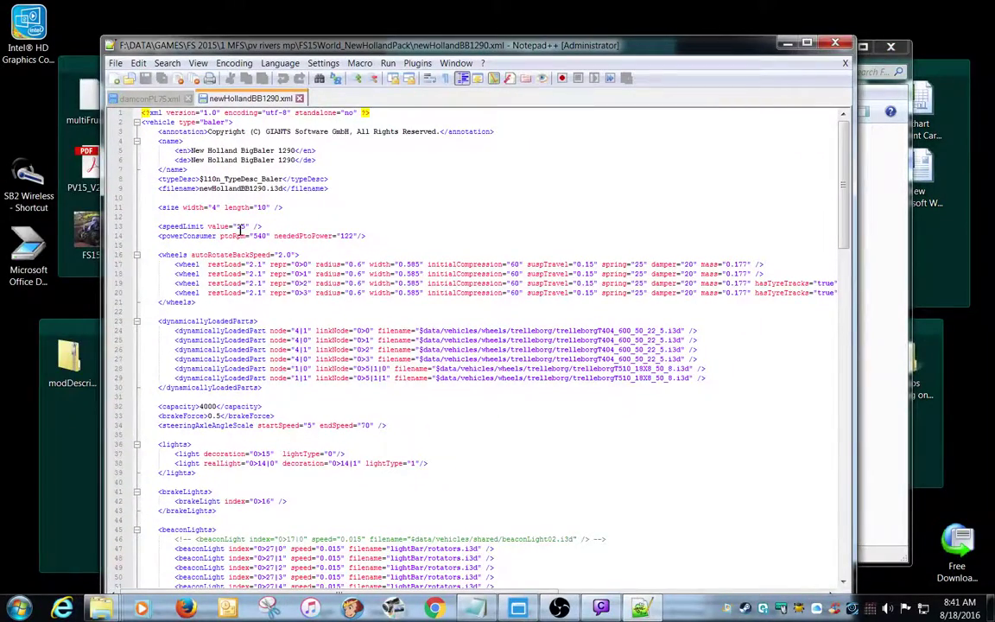
Compare the speedLimit lines of damconPL75.xml and newHollandBB1290.xml, then close the baler file.
left_click(149, 97)
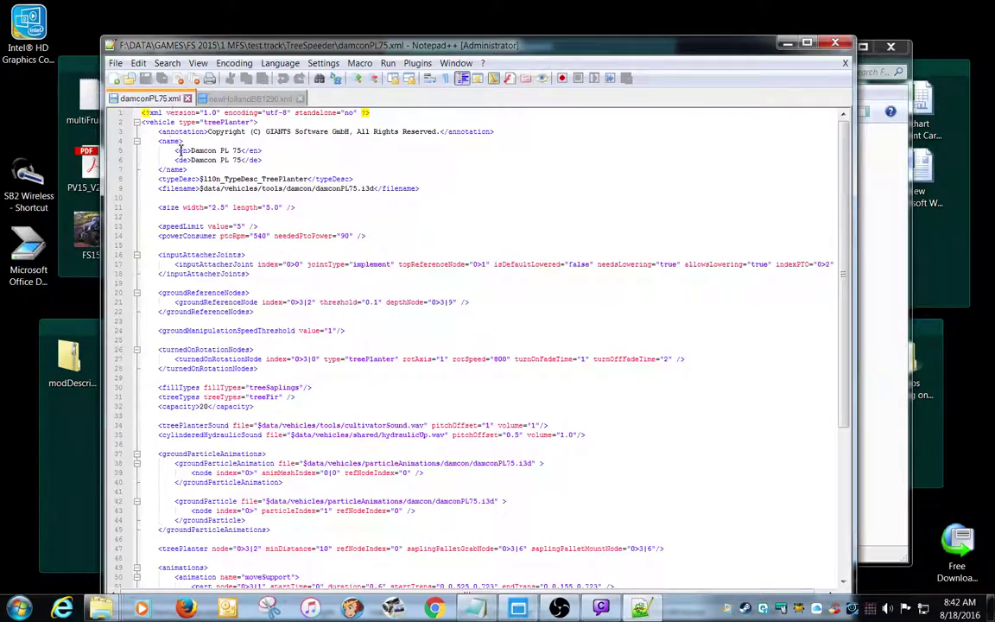
left_click(253, 101)
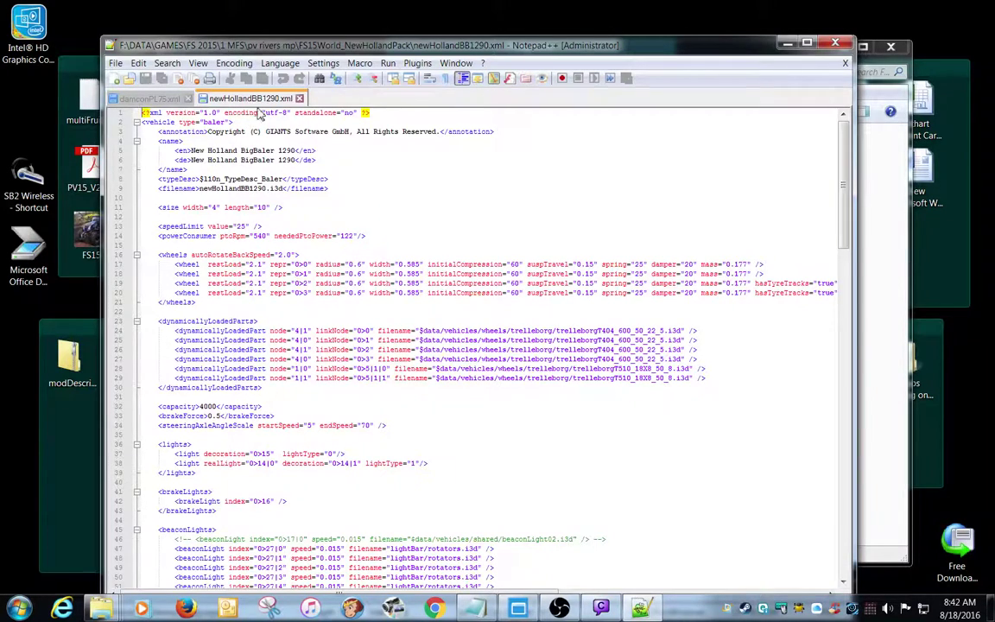
double_click(259, 48)
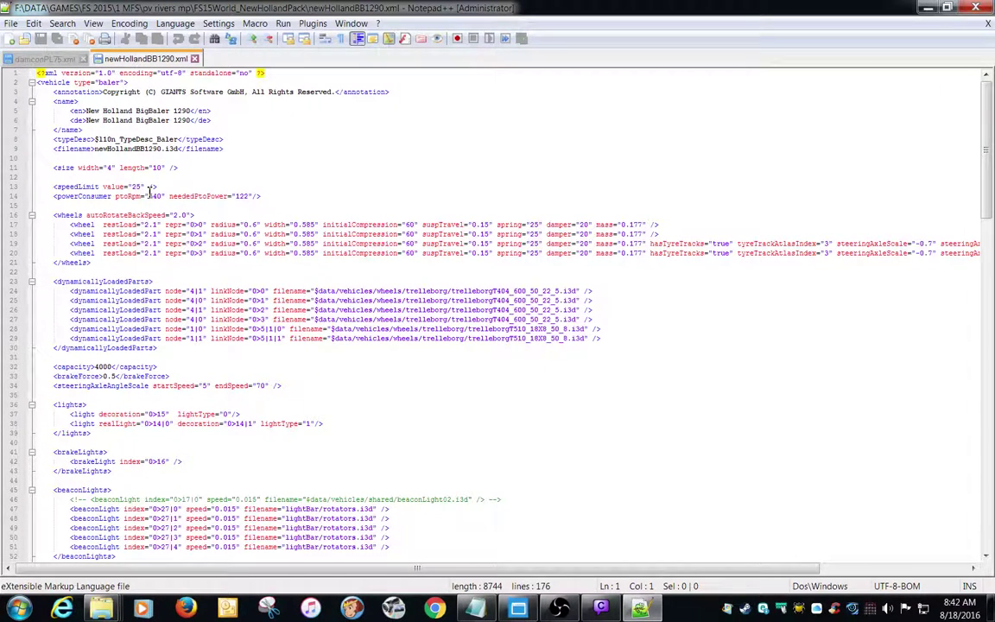
left_click(52, 58)
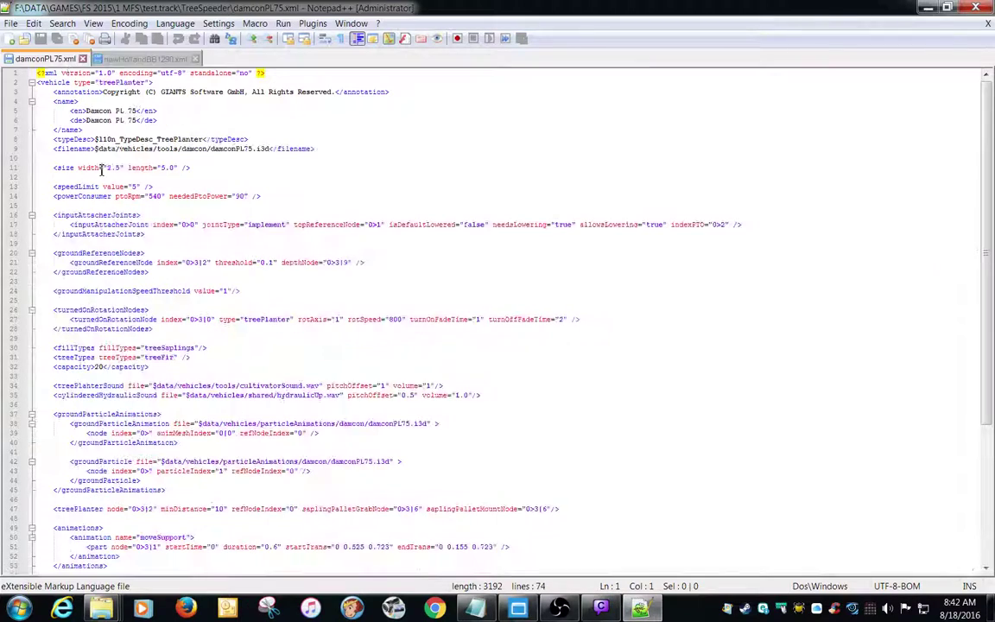
left_click(136, 59)
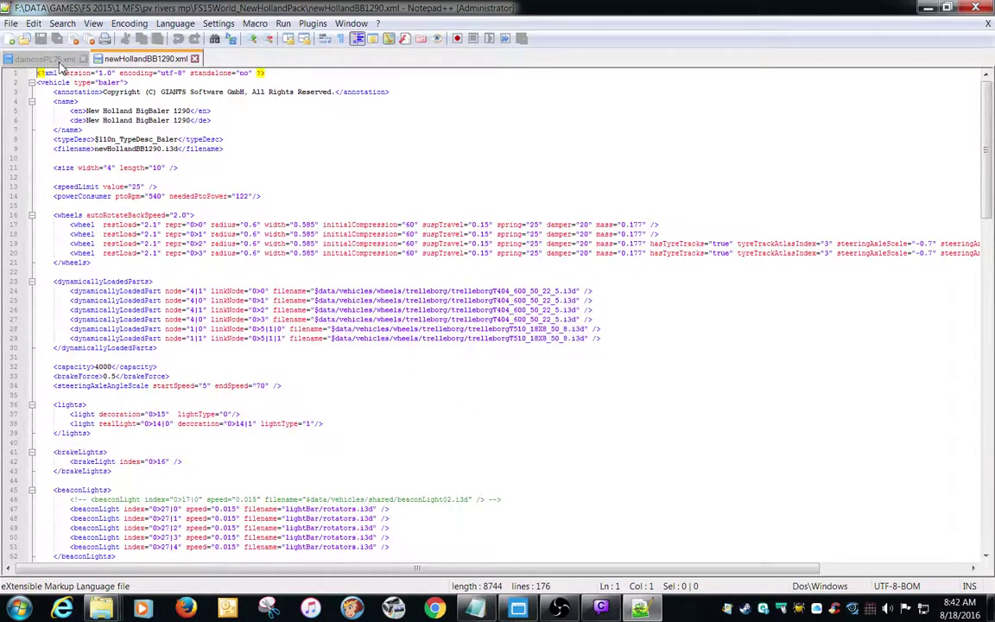
left_click(54, 59)
left_click(195, 59)
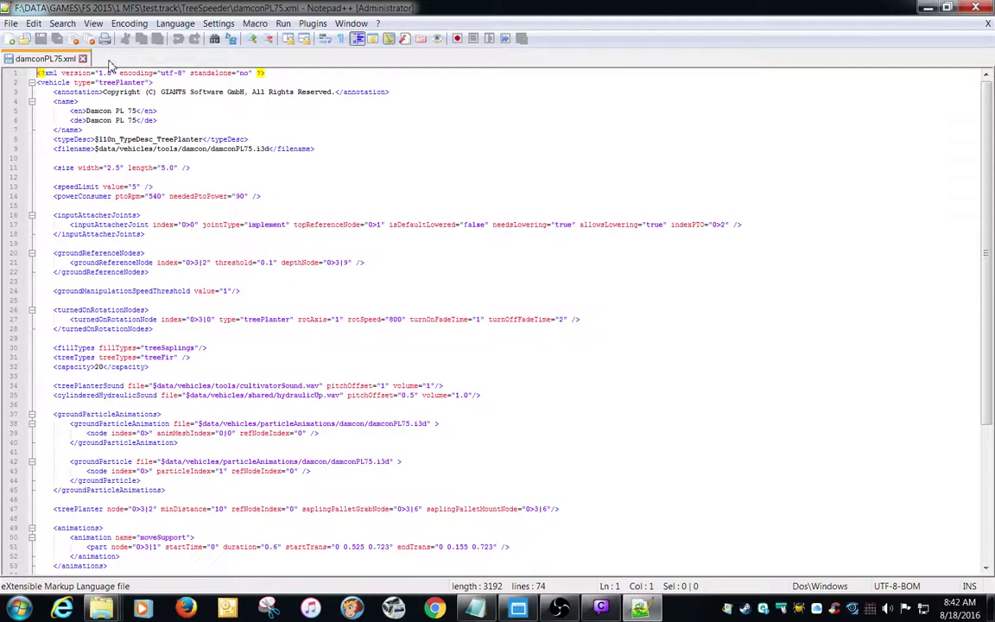
Set the speedLimit value to 25 and save the file over damconPL75.xml in the TreeSpeeder folder.
double_click(134, 185)
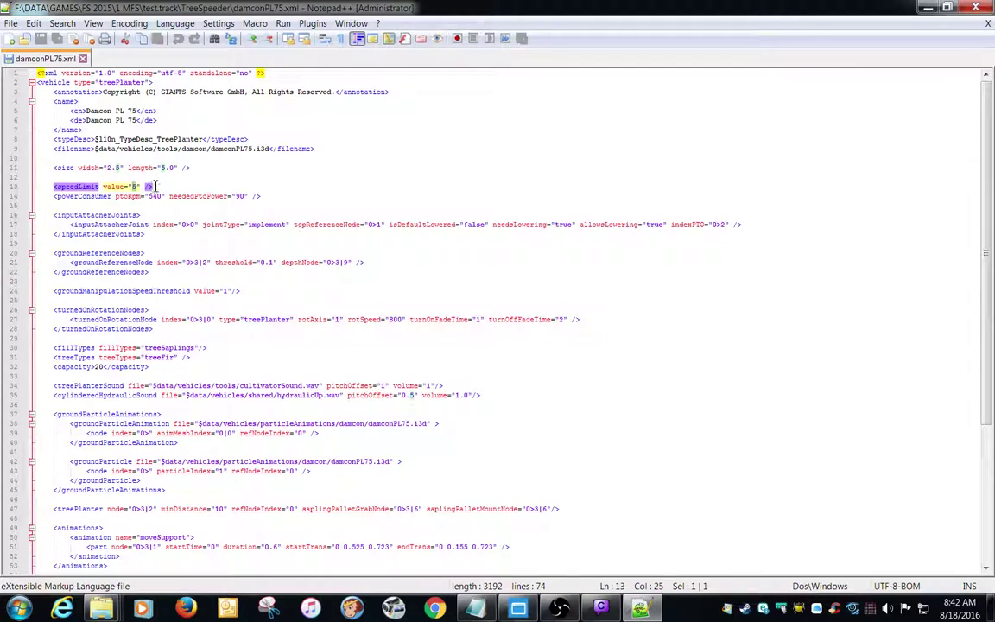
type("25")
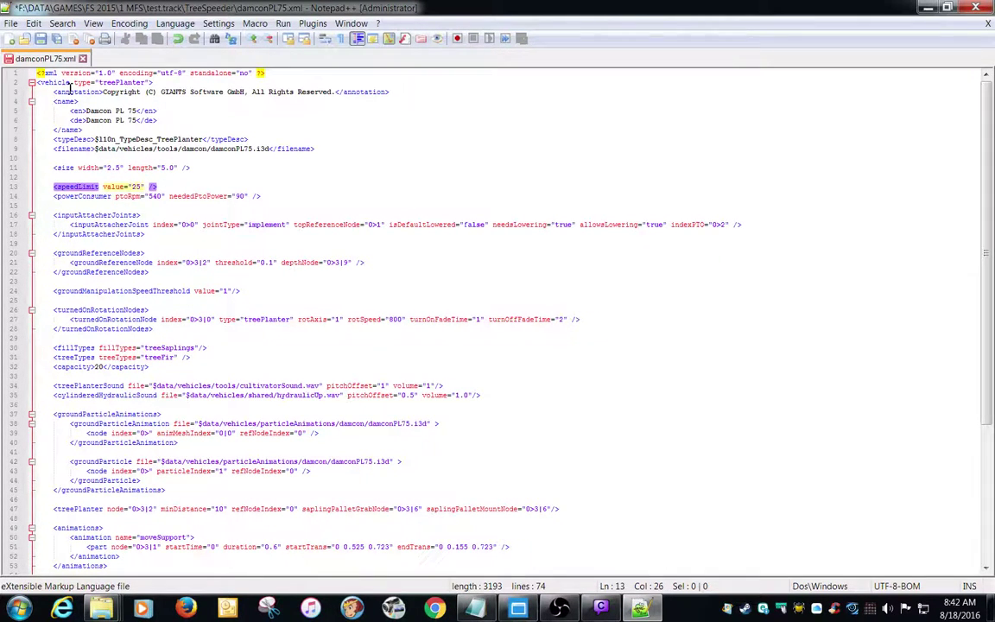
left_click(11, 23)
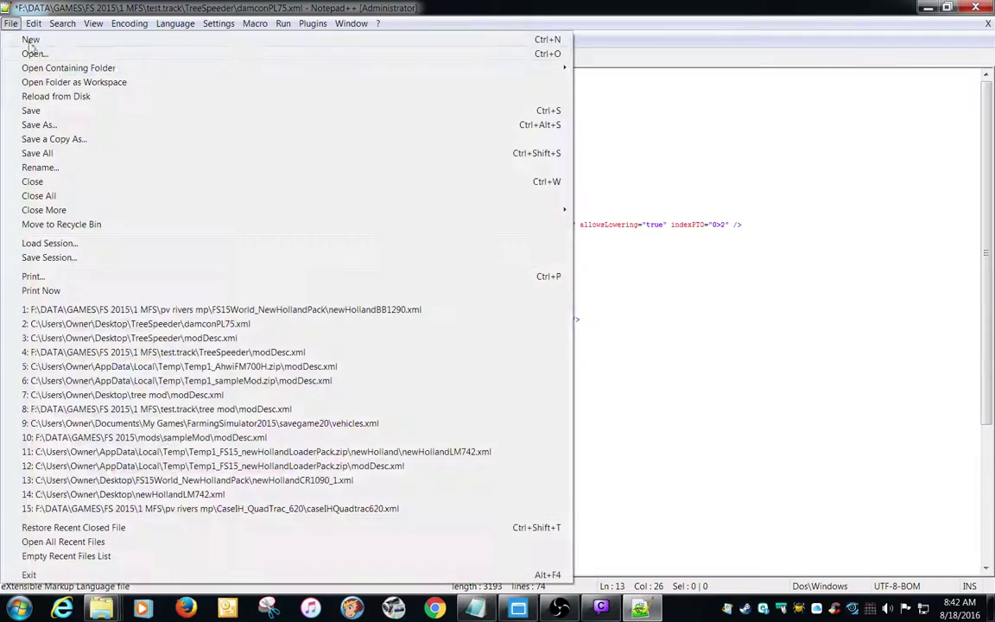
left_click(54, 126)
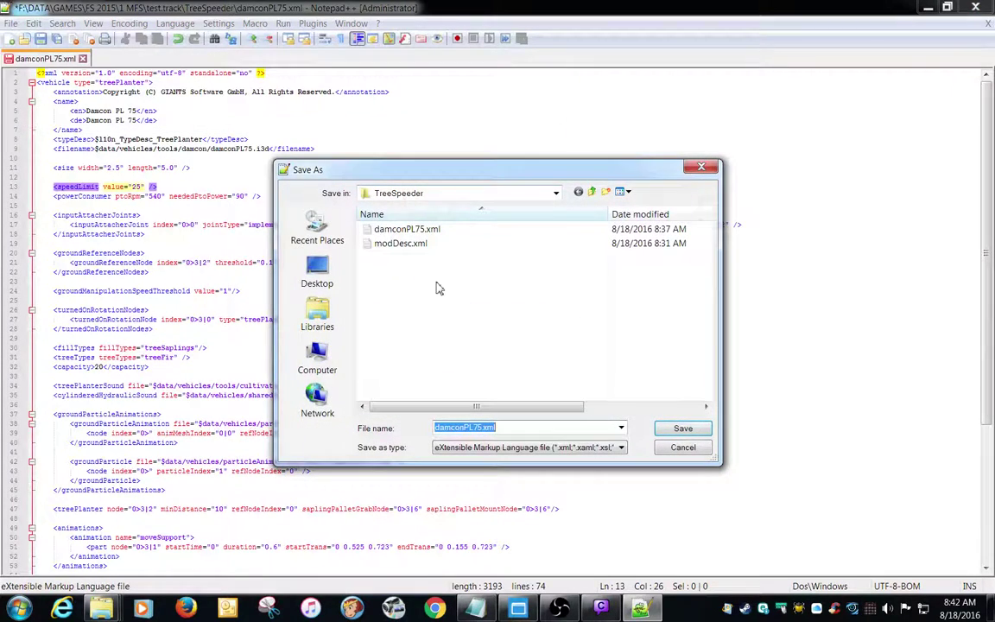
left_click(558, 196)
left_click(406, 393)
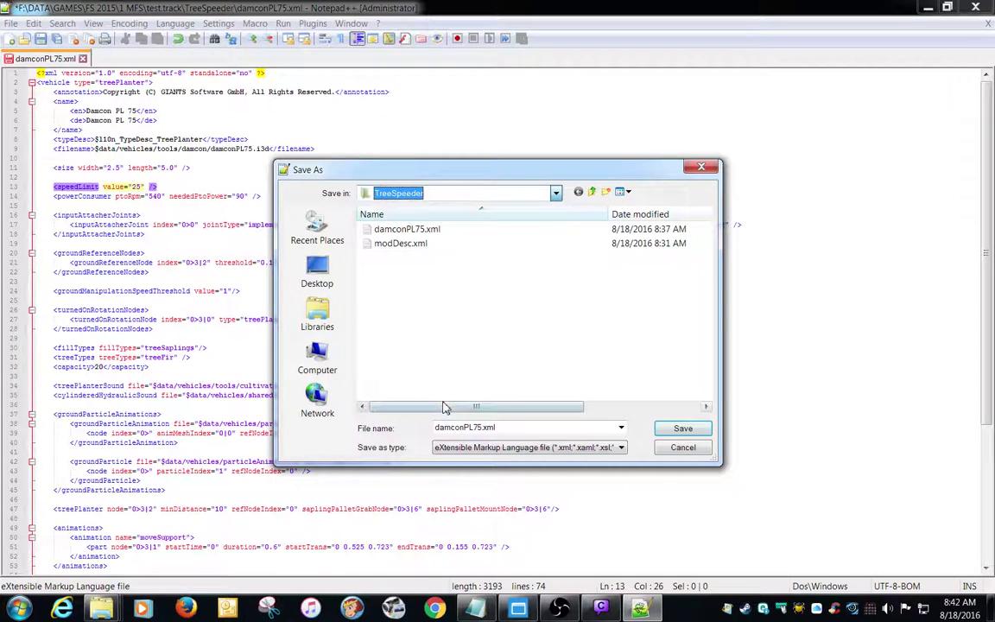
left_click(678, 428)
left_click(552, 313)
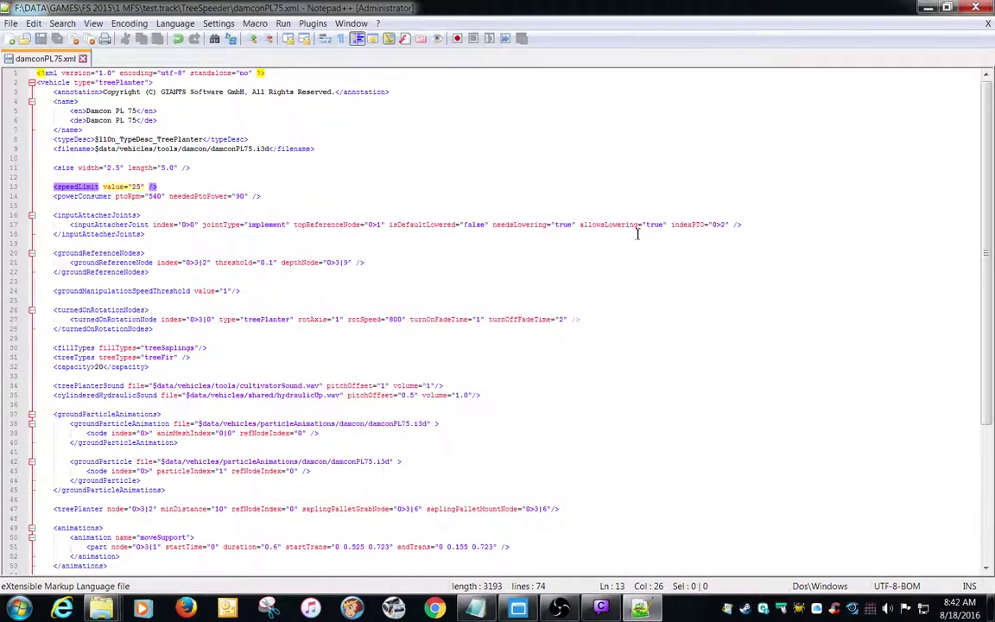
Minimize the open windows, launch Farming Simulator 15 from the desktop, and start a Westbridge Hills career in Savegame 1.
left_click(929, 7)
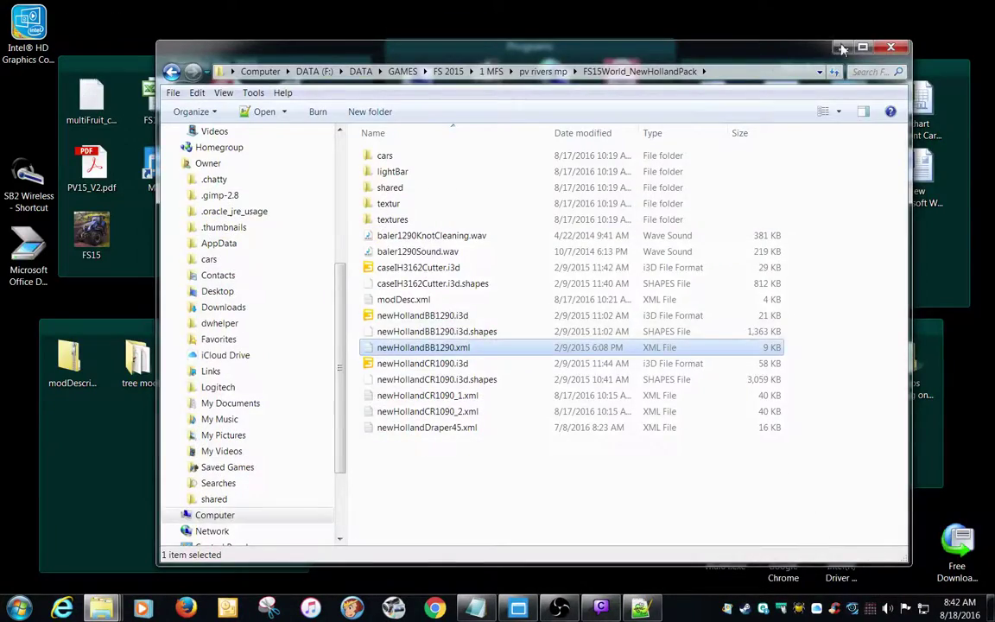
left_click(842, 48)
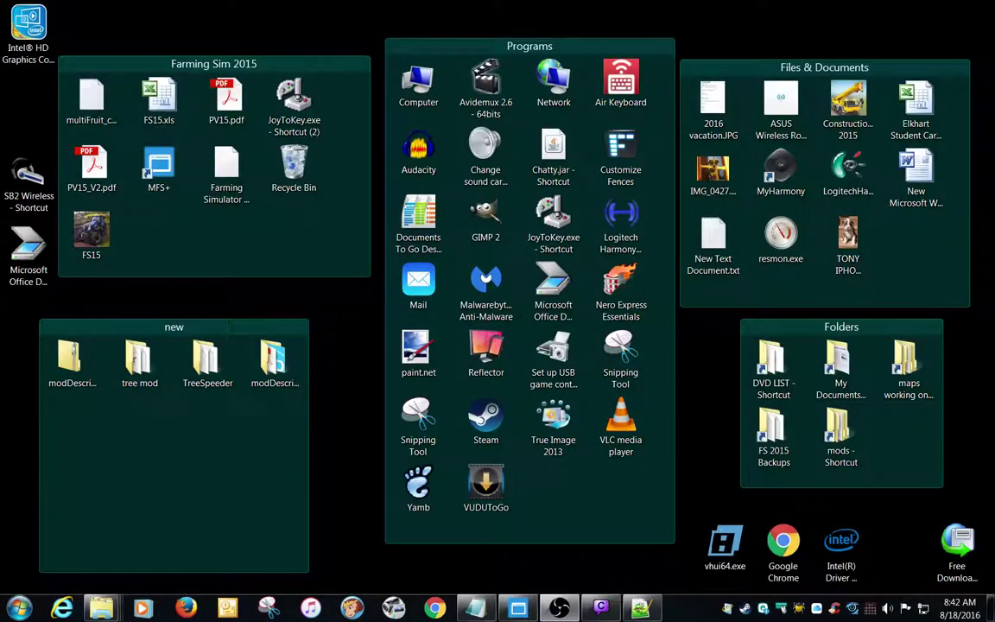
double_click(93, 244)
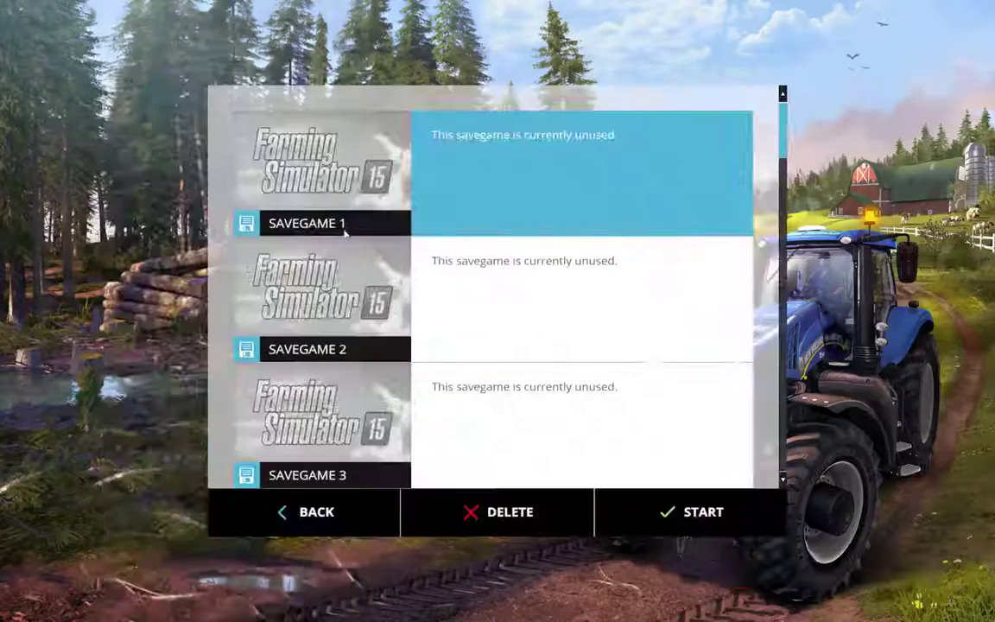
left_click(351, 215)
left_click(330, 216)
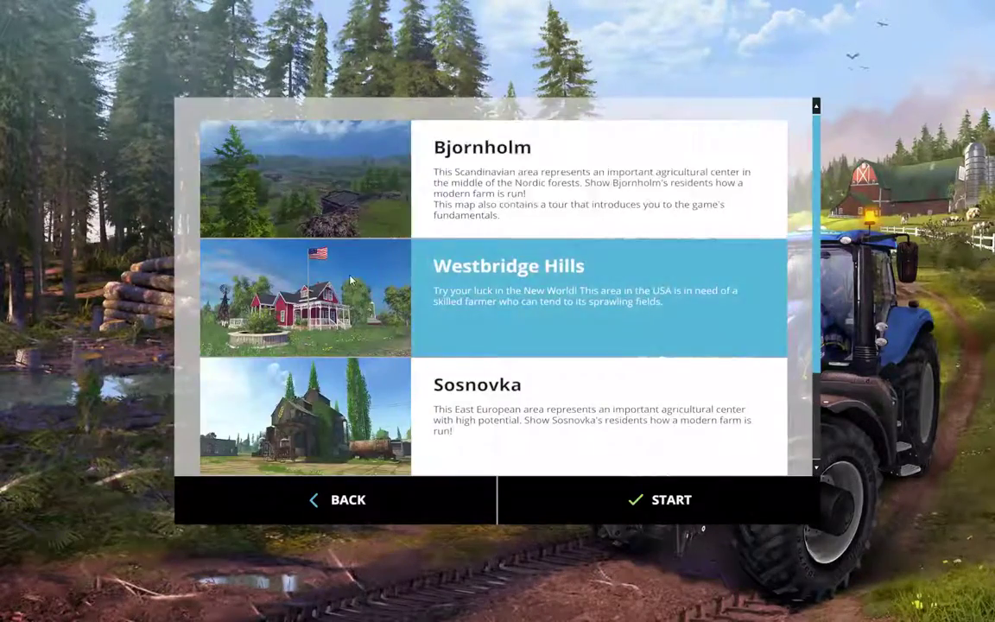
left_click(350, 281)
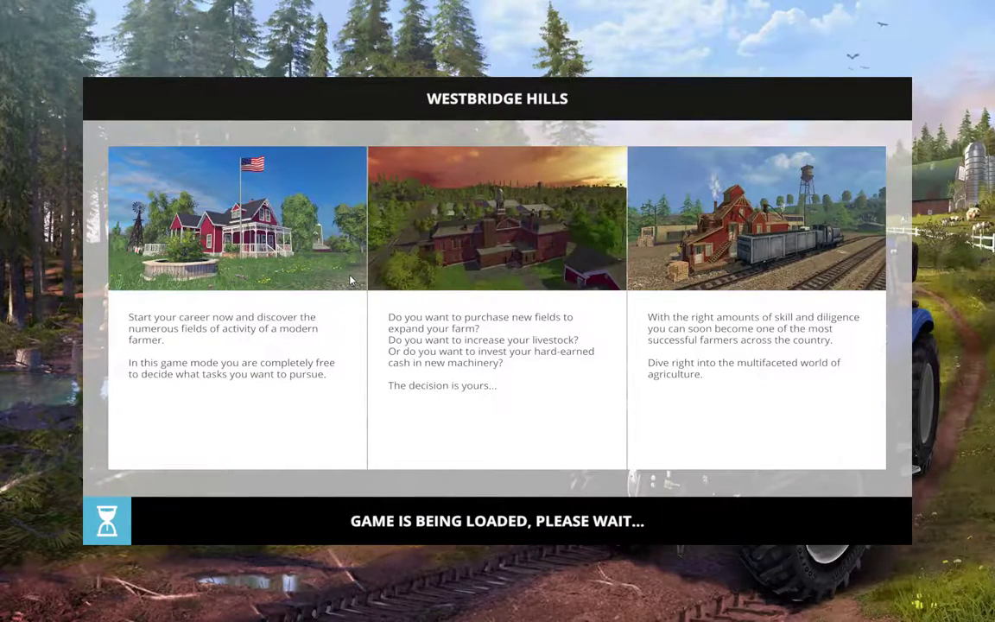
left_click(478, 518)
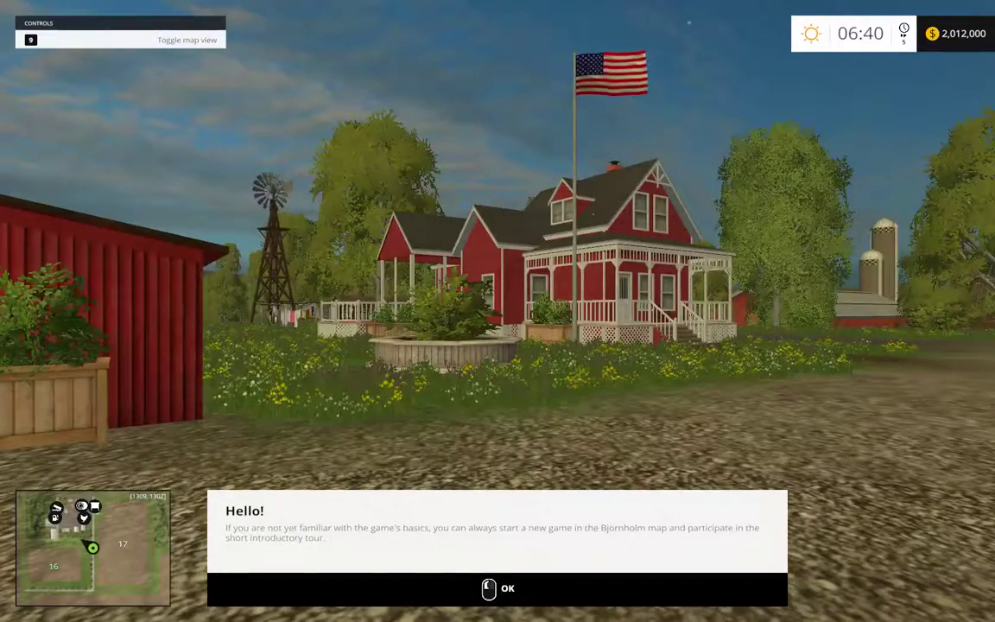
Buy the Damcon TreeSpeeder from the shop's modded forestry equipment, displaying the console log during the purchase.
key("p")
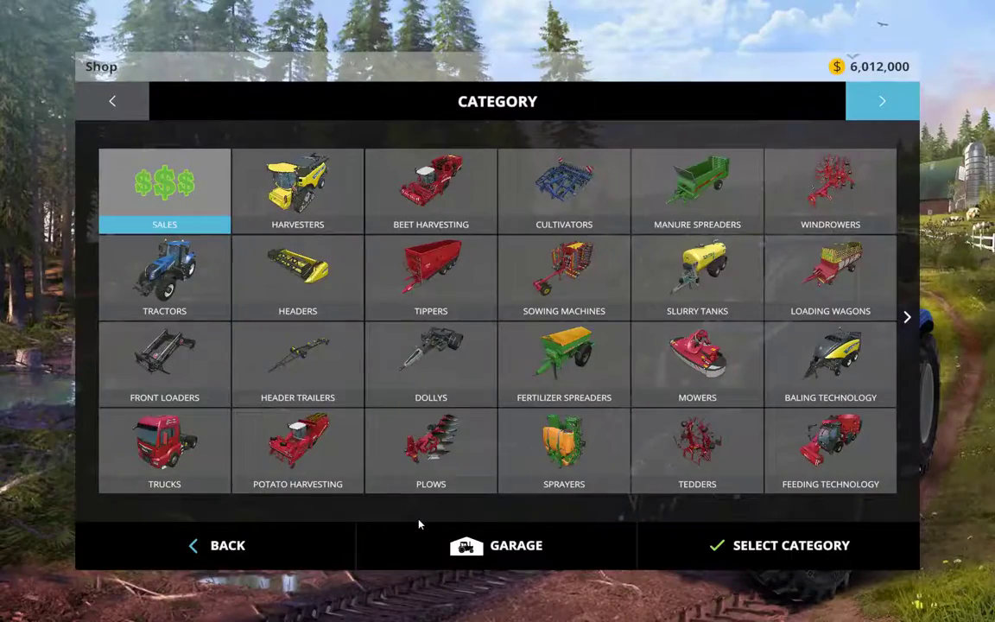
left_click(881, 101)
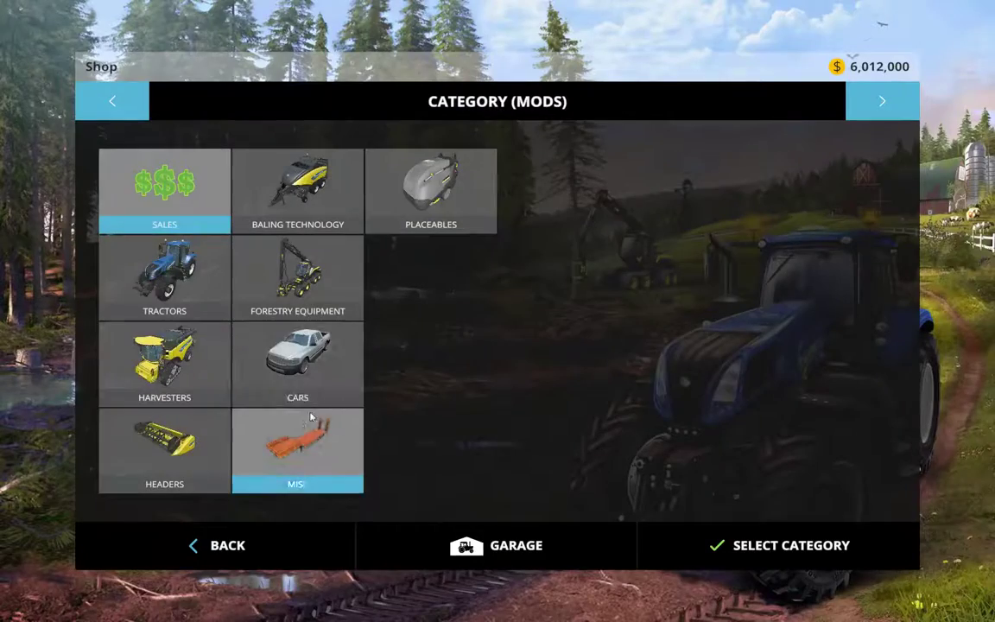
left_click(292, 304)
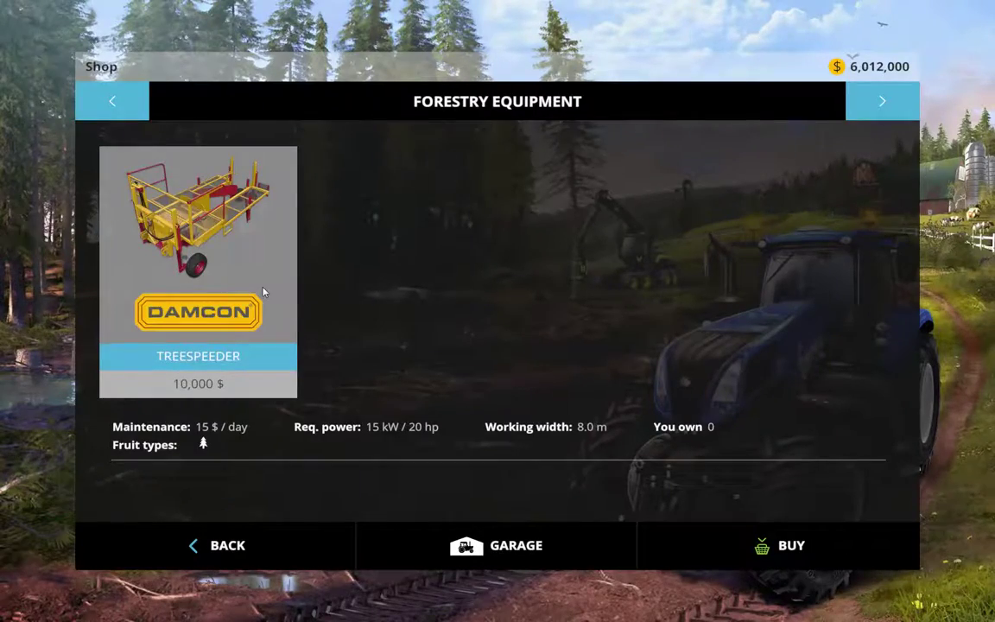
key("grave")
double_click(227, 301)
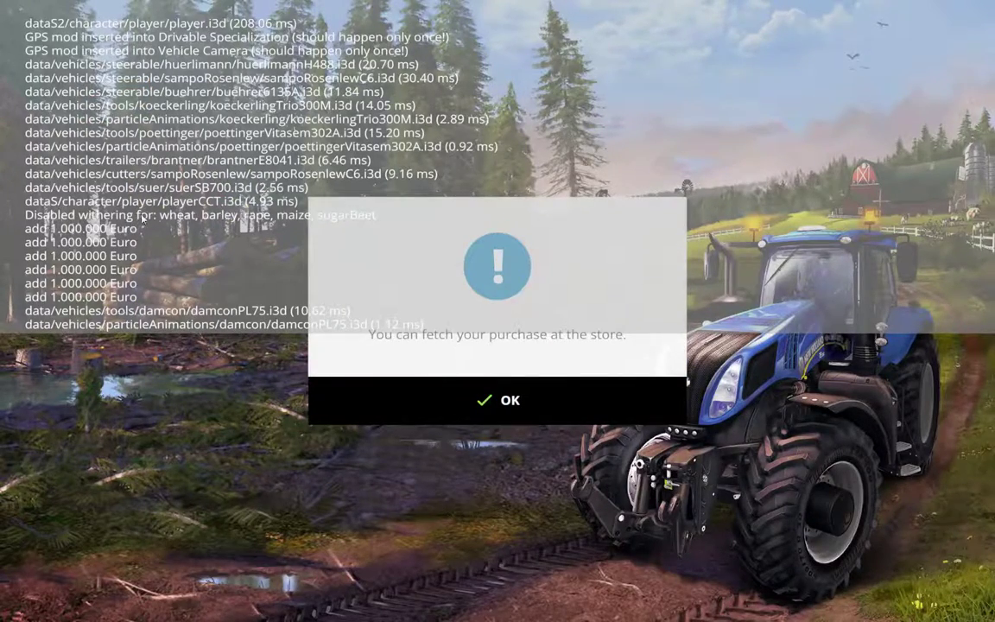
left_click(509, 400)
key("grave")
key("grave")
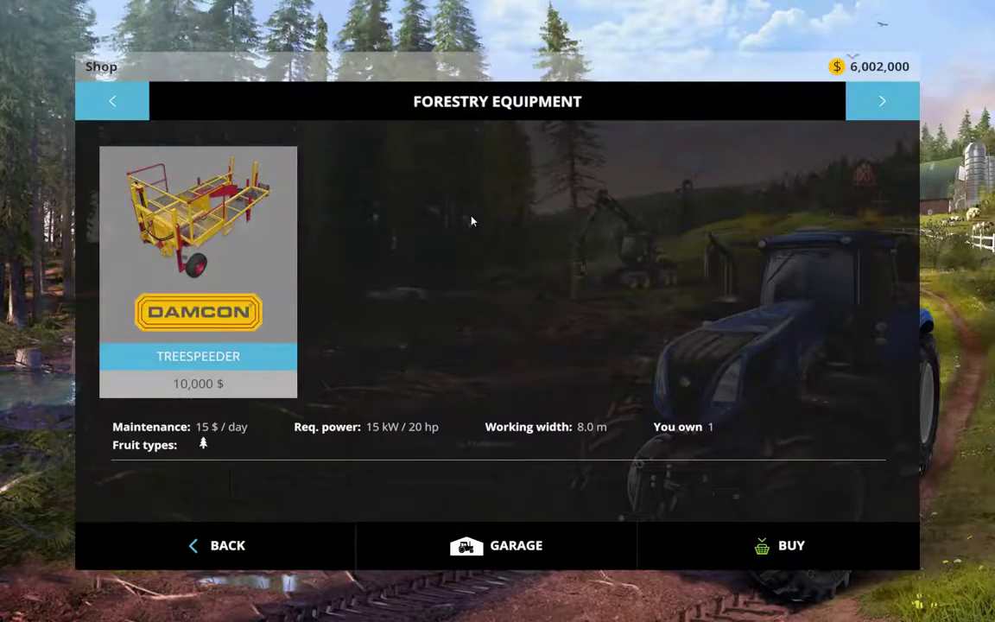
Buy the Case IH QuadTrac 620 from the modded tractors and leave the shop.
key("Escape")
left_click(206, 293)
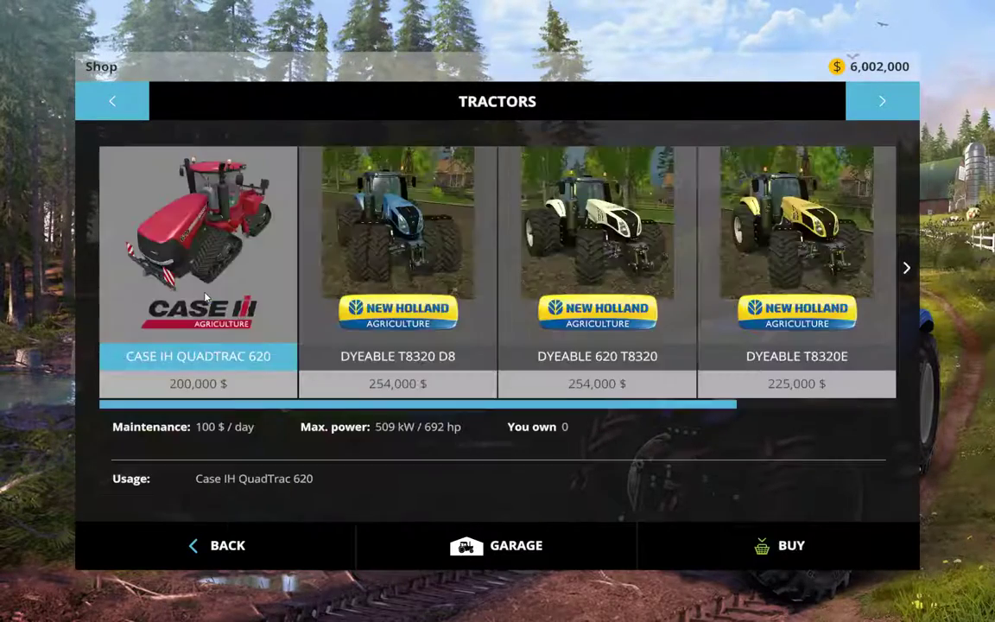
left_click(229, 251)
left_click(474, 322)
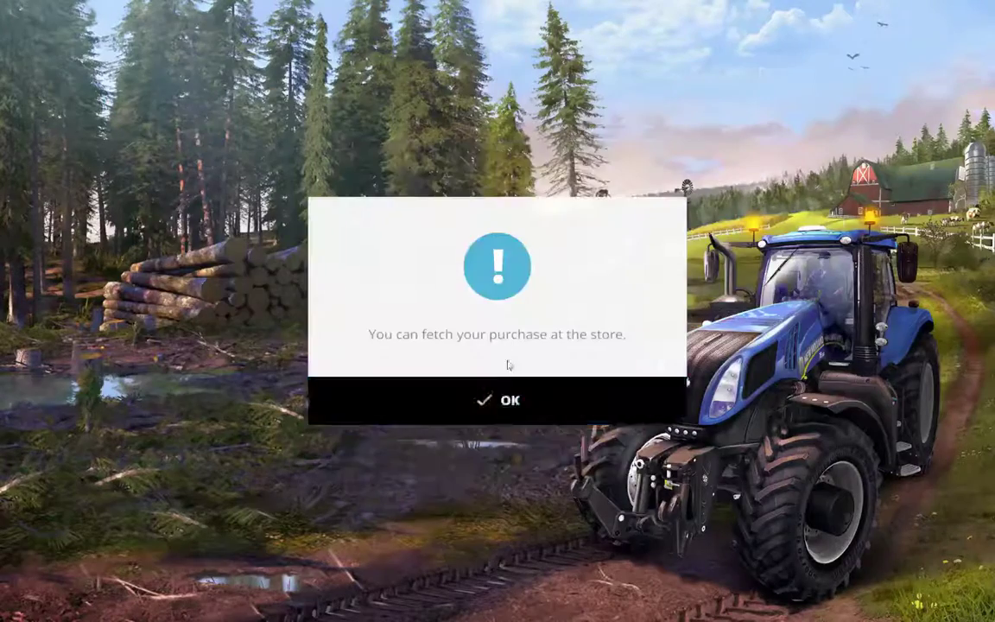
left_click(522, 396)
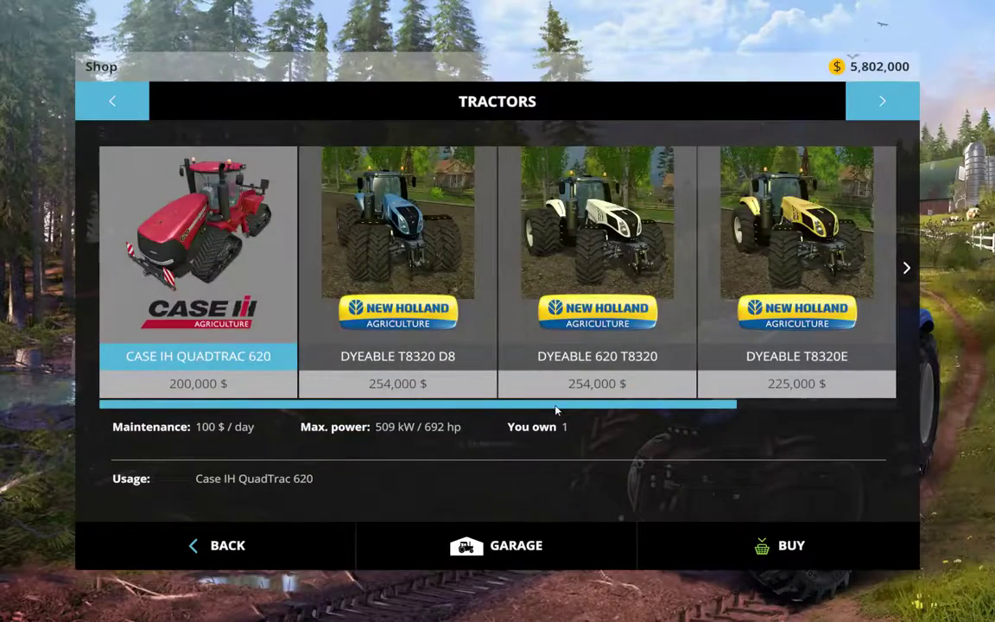
key("Escape")
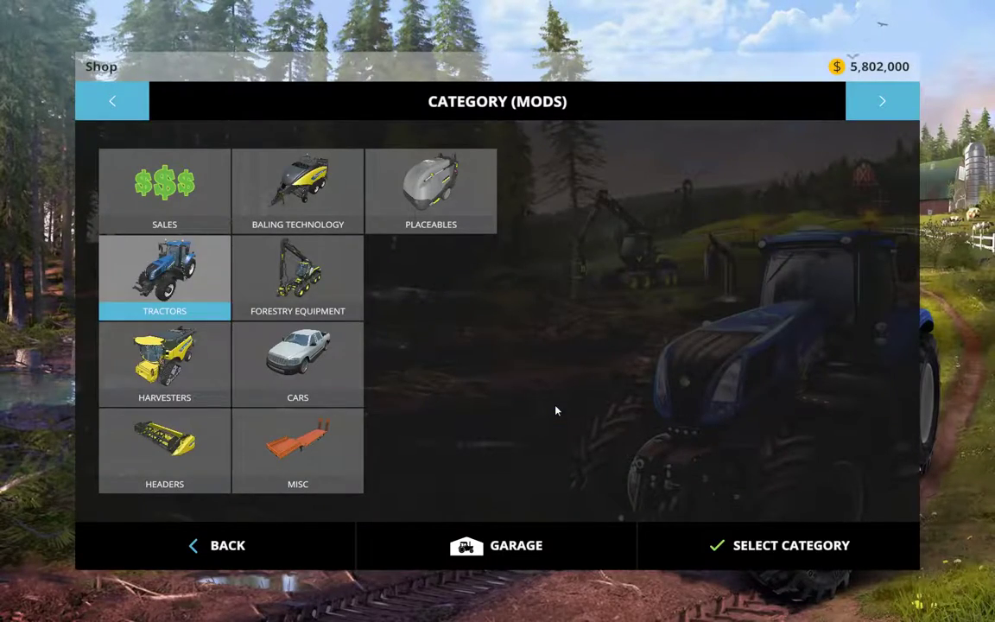
key("Escape")
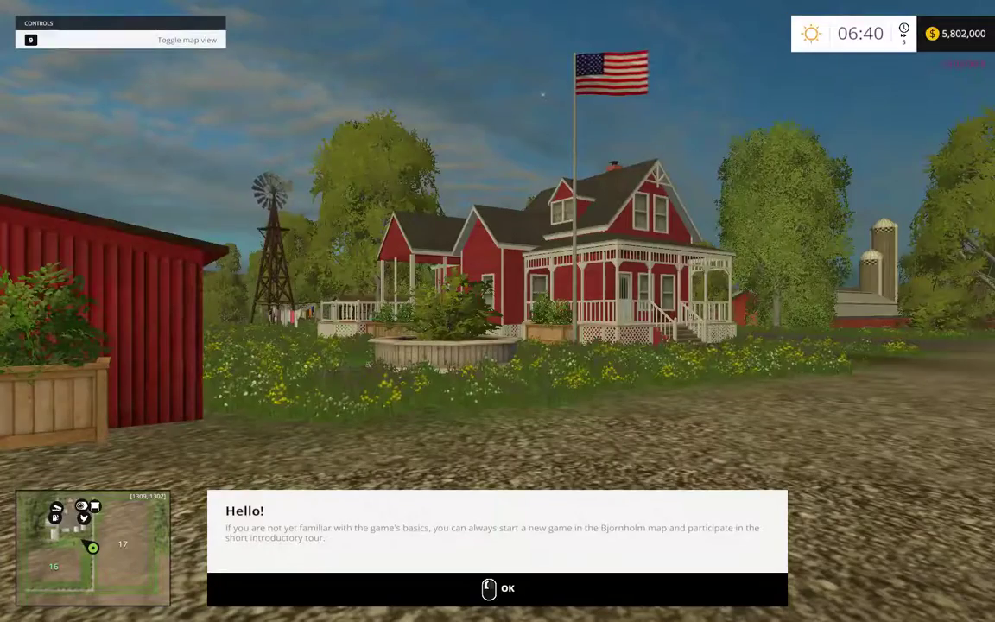
Dismiss the welcome message, switch to the QuadTrac at the store, and back it up to attach the tree planter.
key("Return")
key("Tab")
key("Tab")
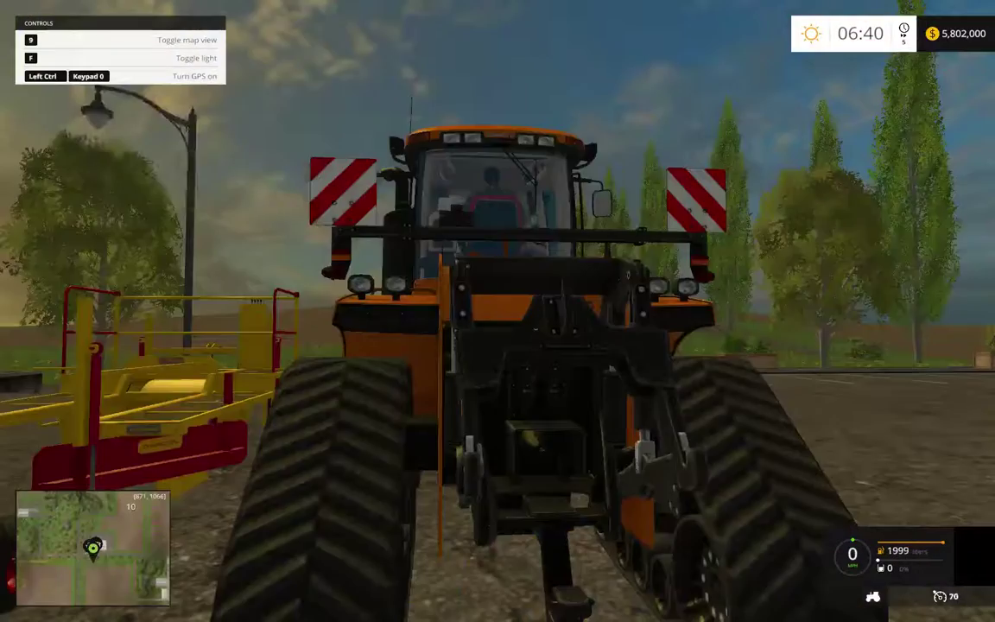
scroll(497, 311, "down", 5)
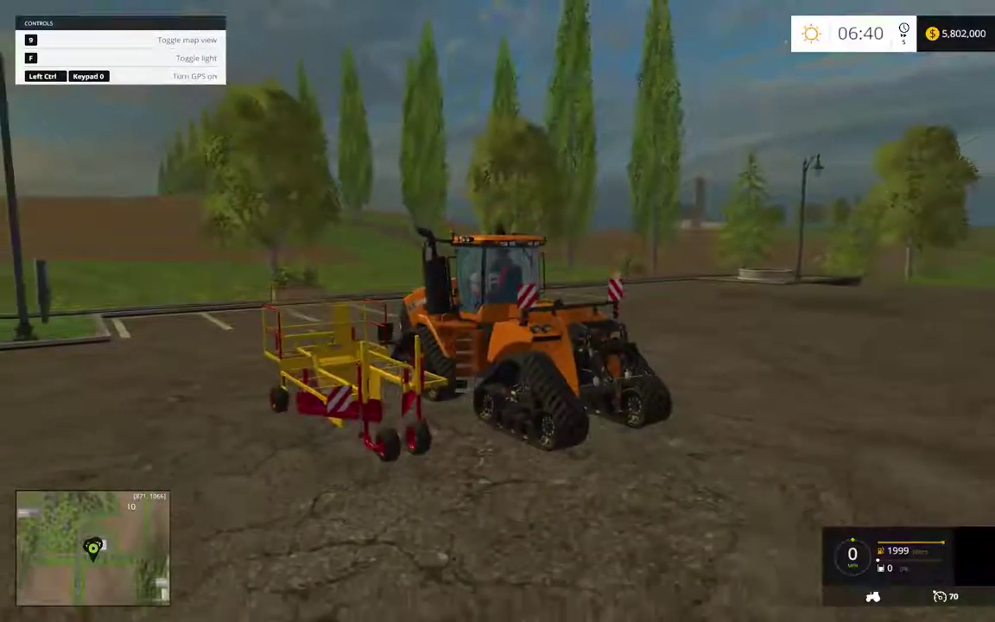
key("w")
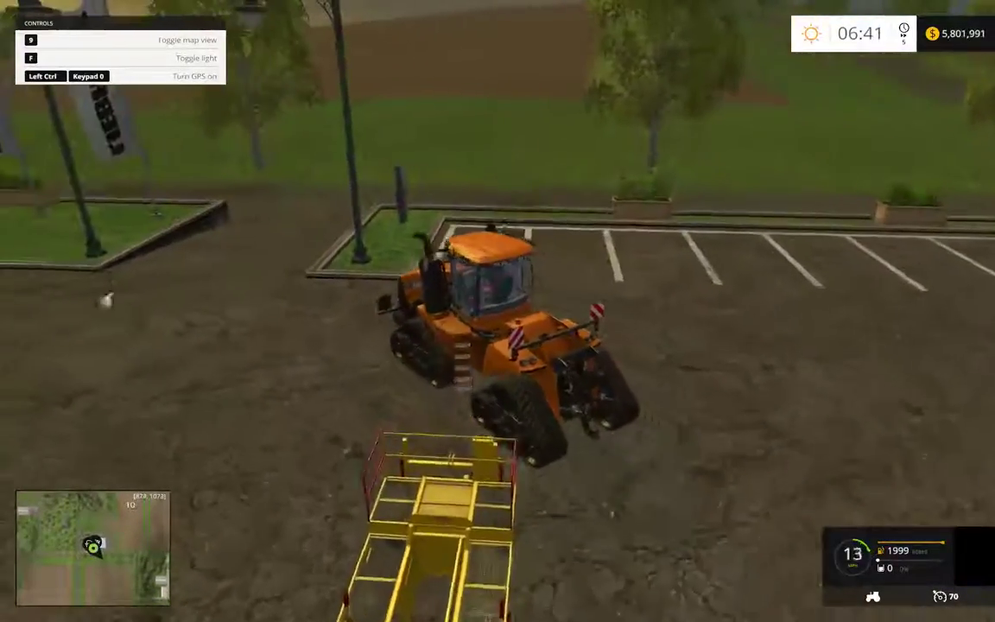
key("s")
key("s")
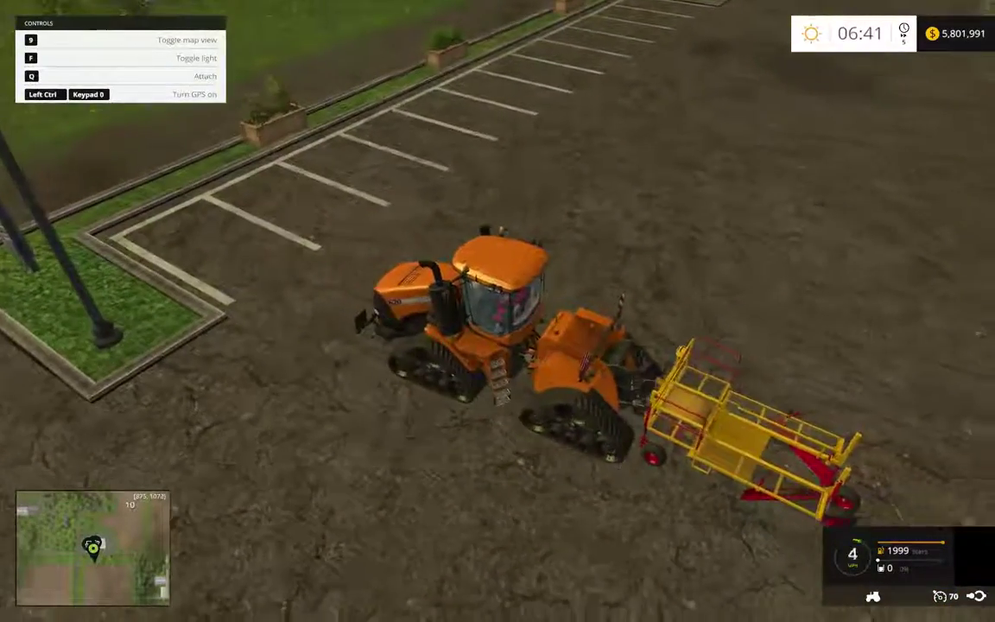
key("q")
Pull forward from the parking spot, lowering the tree planter and turning it on.
key("w")
key("v")
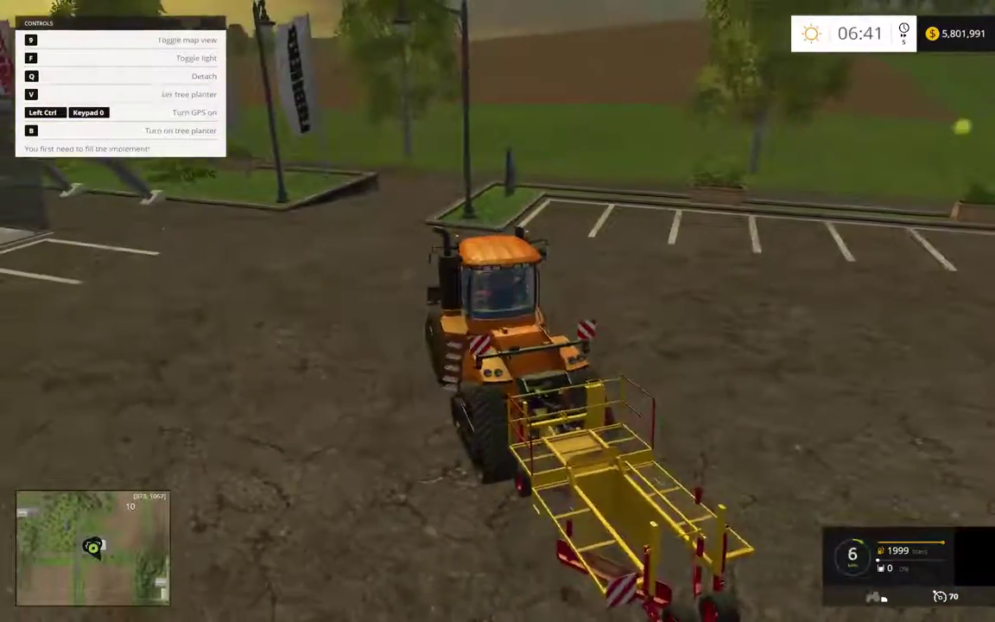
key("b")
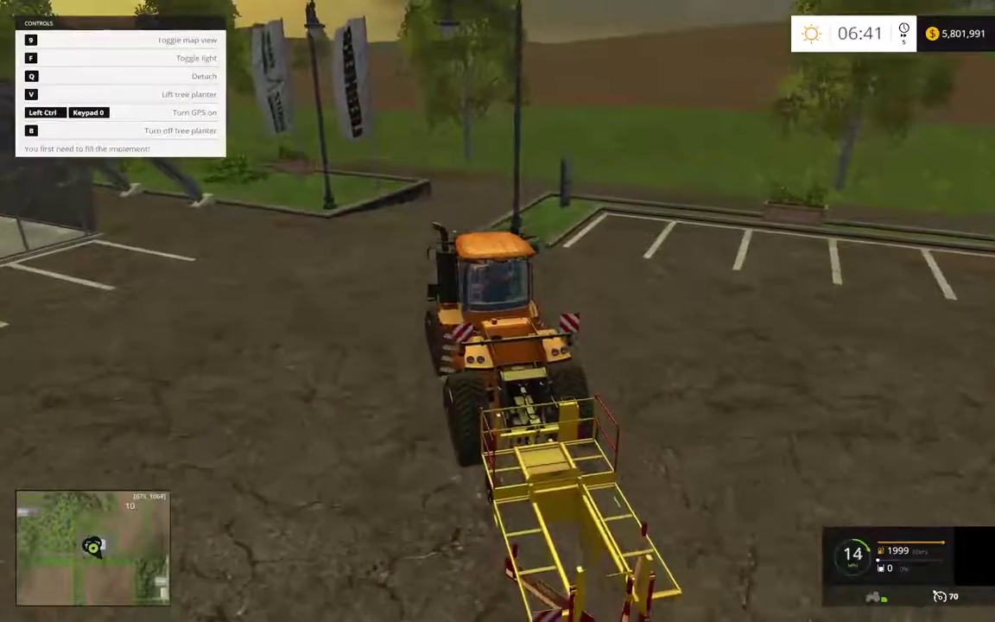
Drive the tractor and running planter out of the store lot and across the bare field to test the working speed.
key("w")
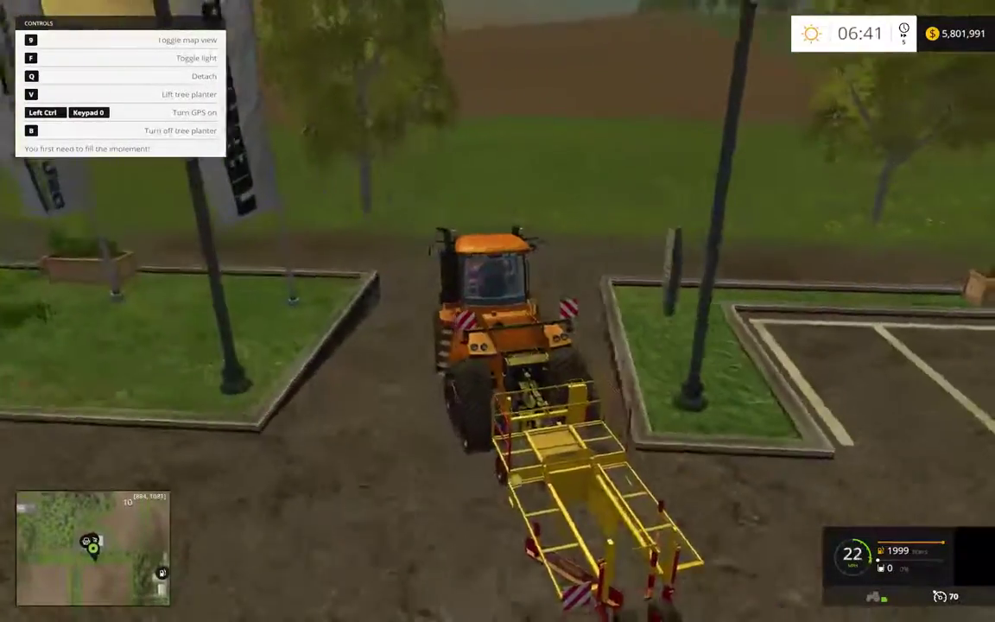
key("w")
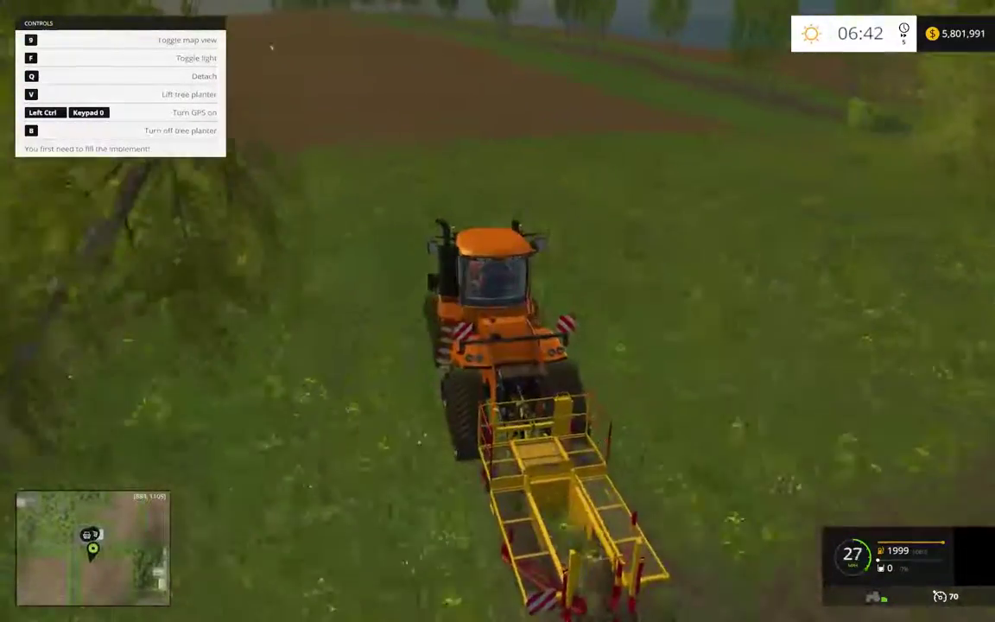
key("w")
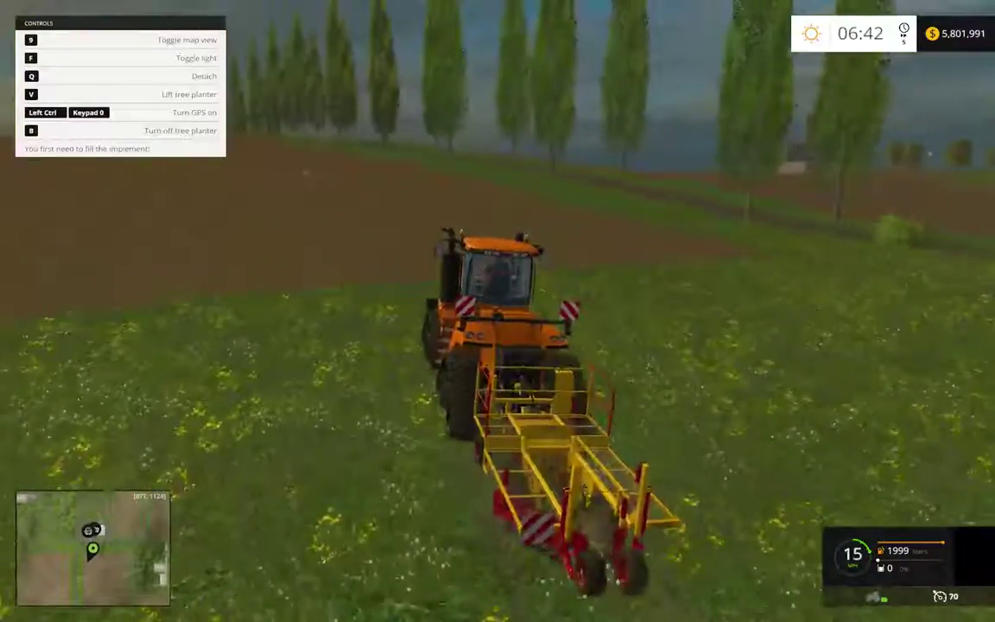
key("w")
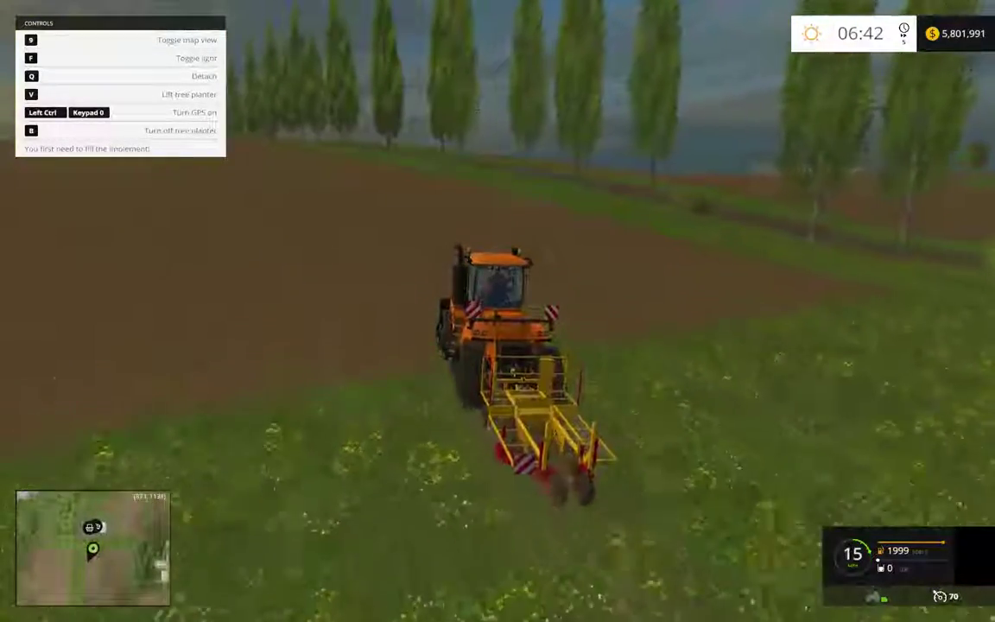
key("w")
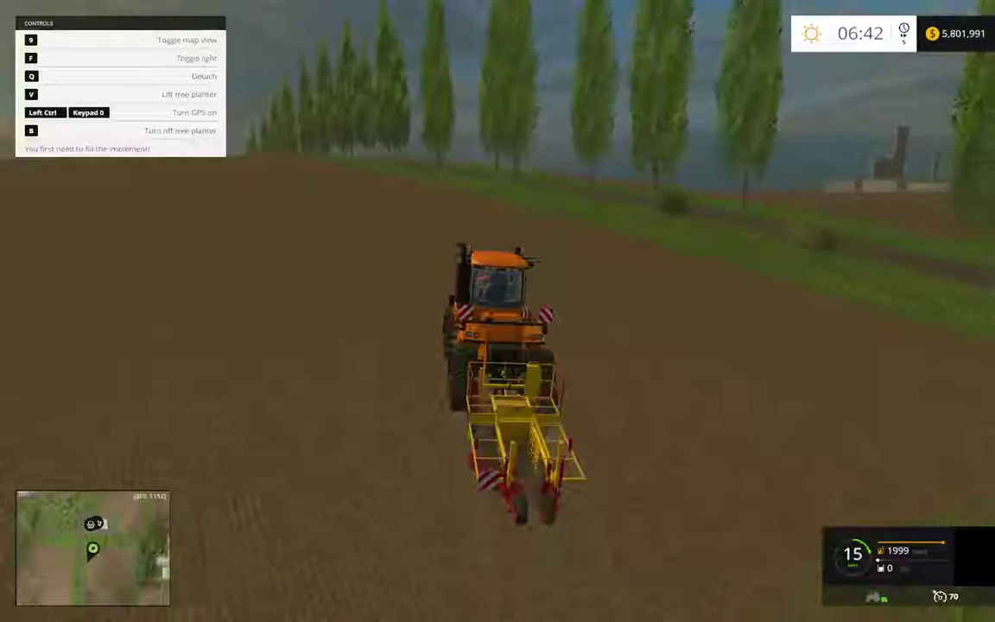
key("w")
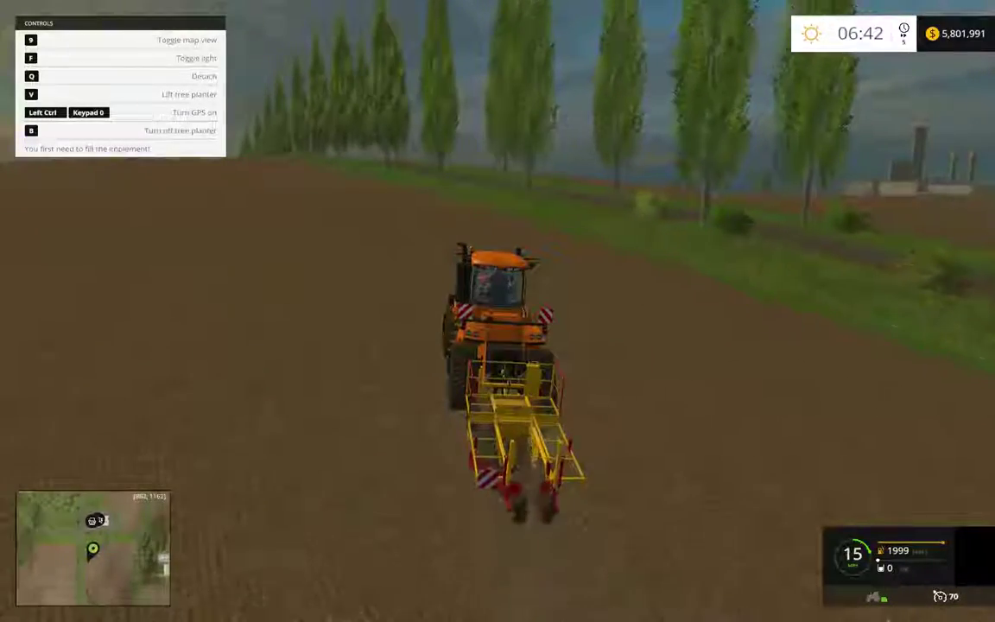
key("w")
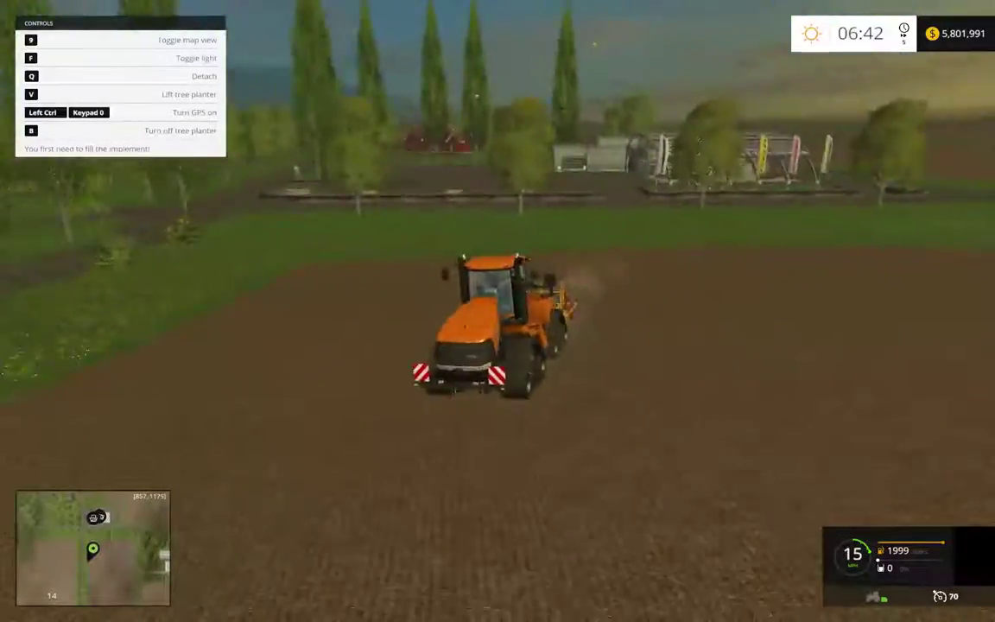
Stop and lift the tree planter, then buy the Damcon PL 75 from the standard forestry equipment.
key("v")
key("s")
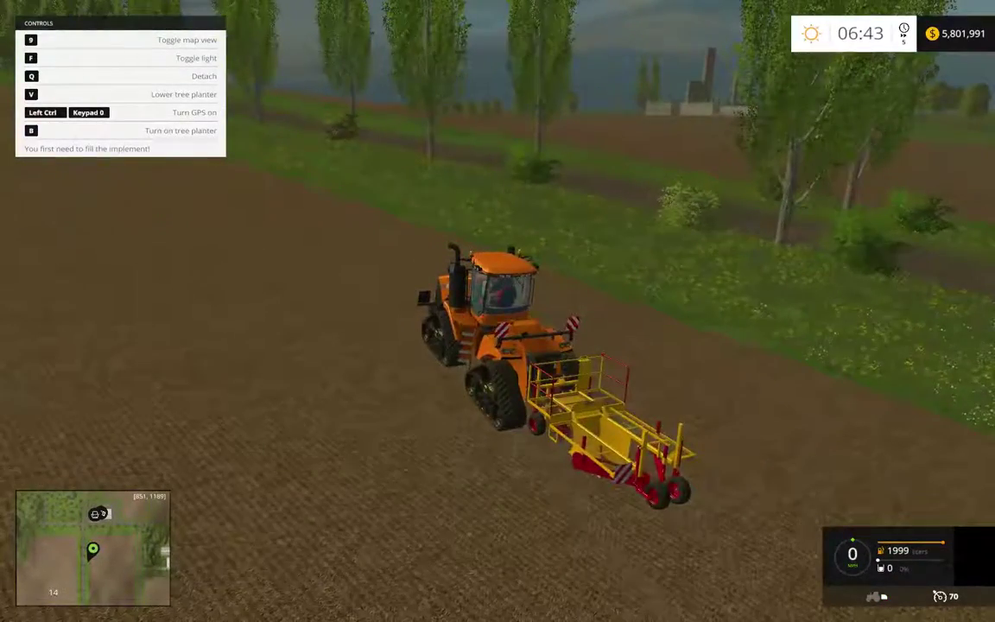
key("p")
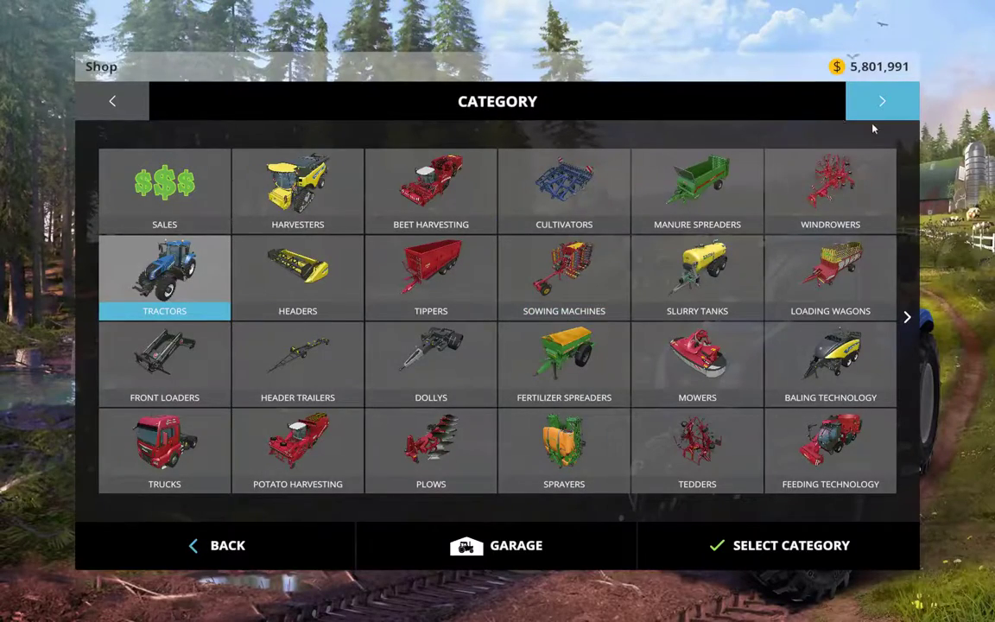
scroll(776, 361, "down", 2)
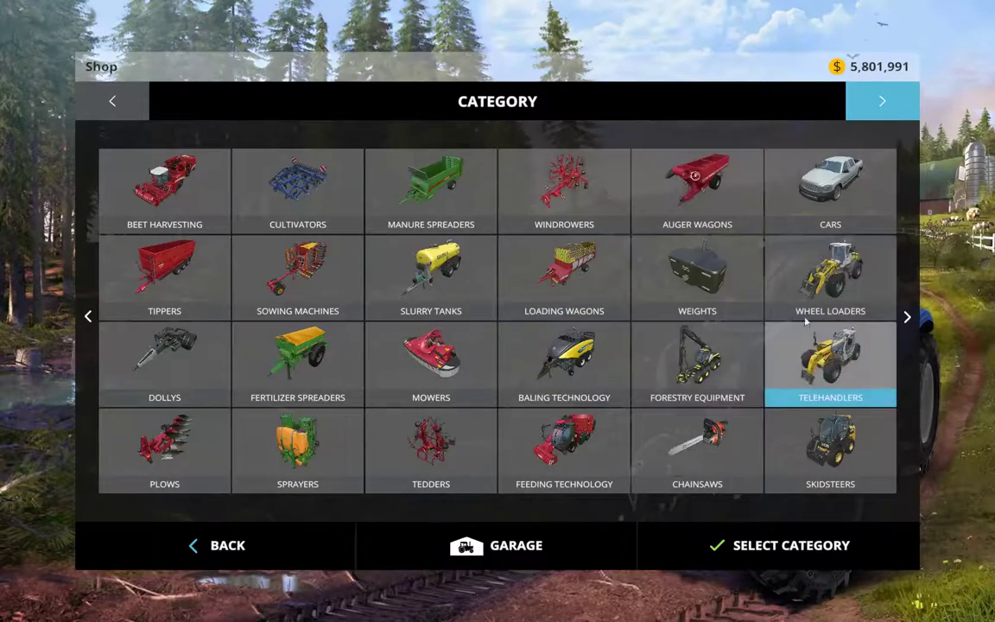
left_click(722, 376)
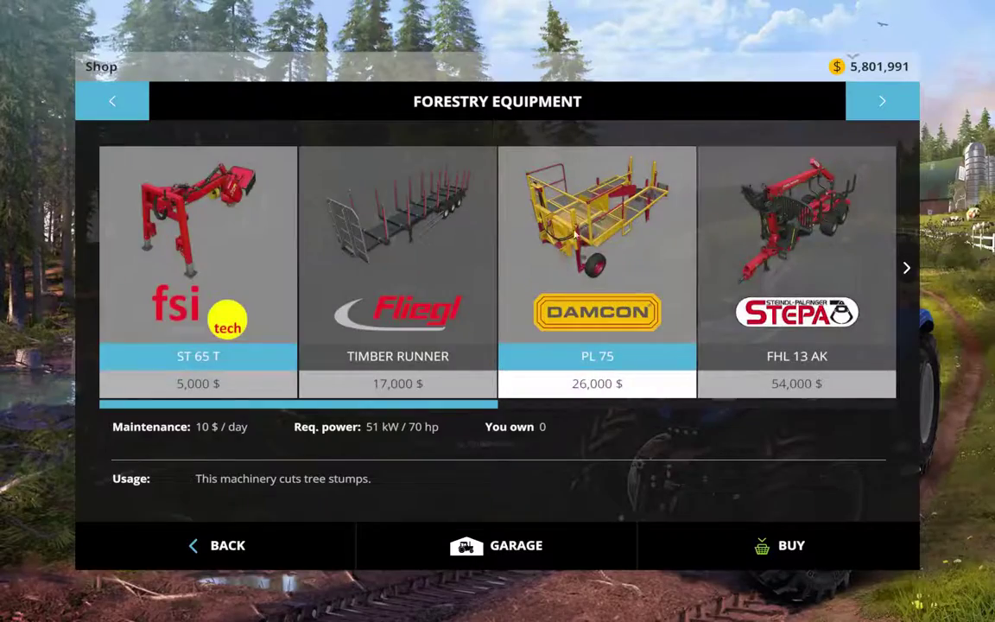
left_click(573, 234)
left_click(571, 404)
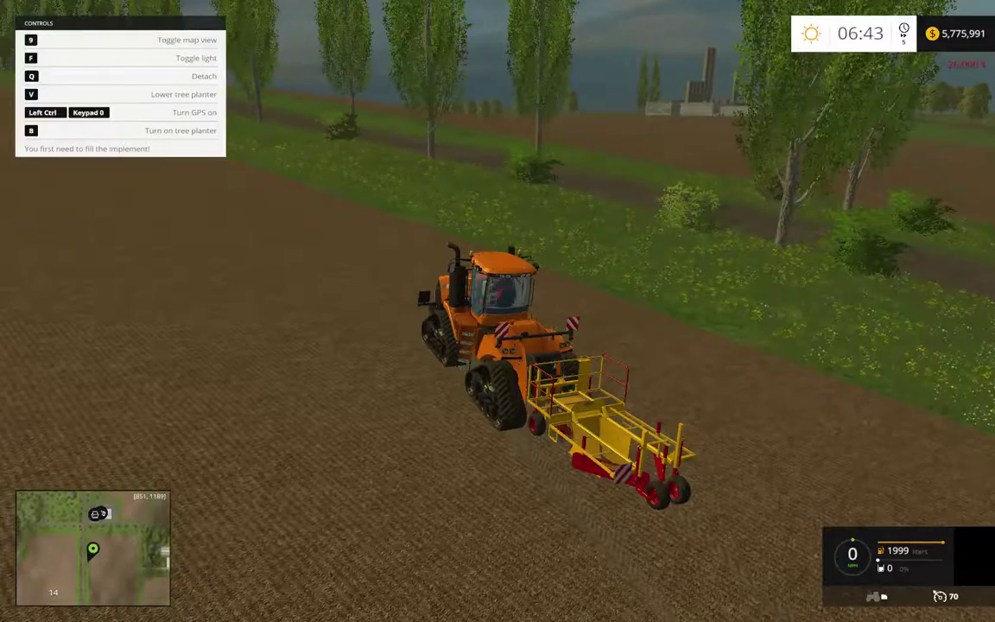
Buy a second Case IH QuadTrac 620 in yellow from the modded tractors and leave the shop.
key("p")
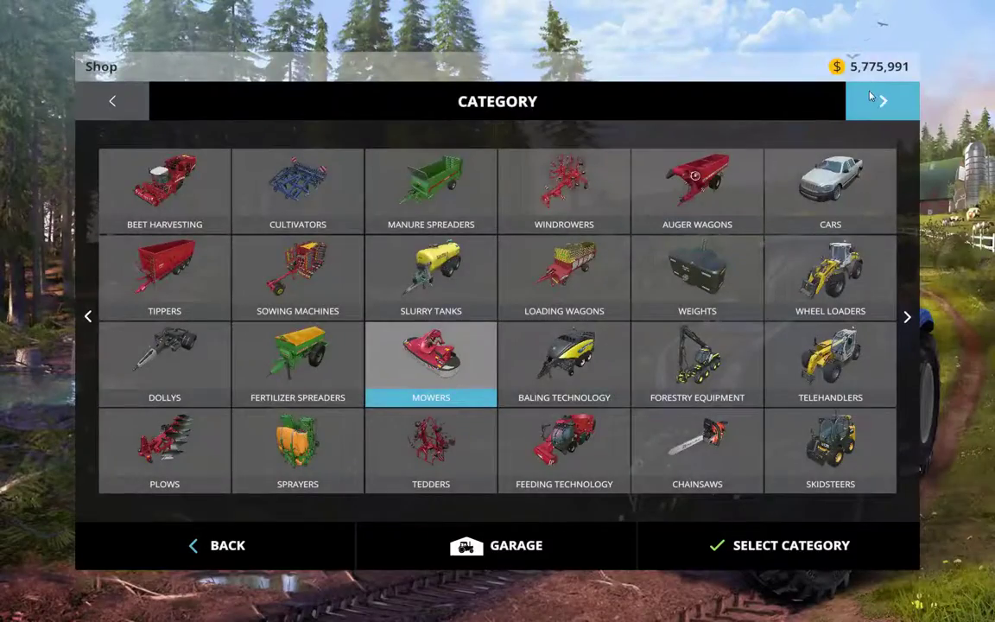
left_click(871, 96)
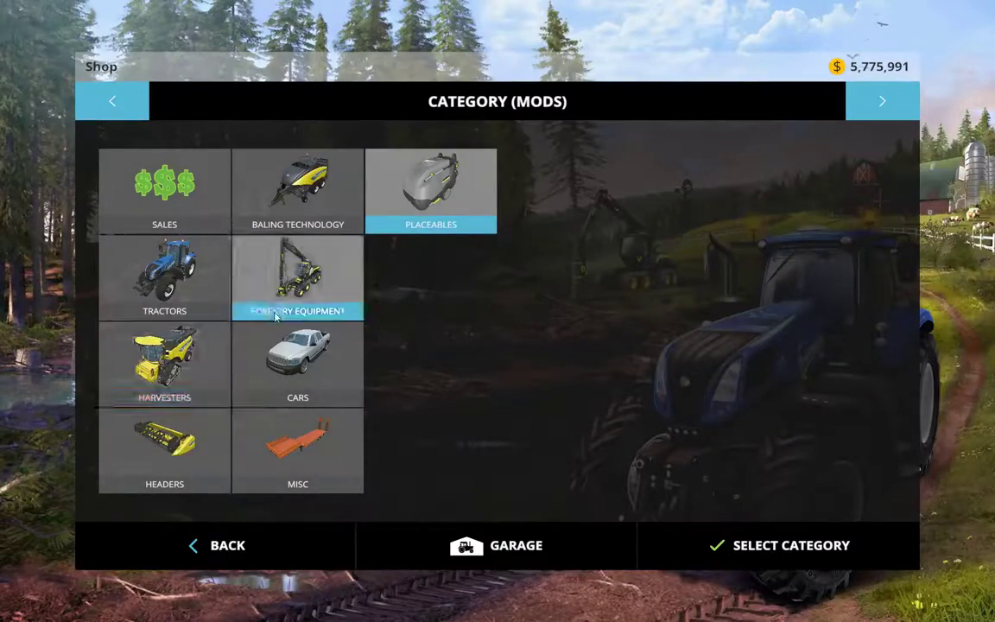
left_click(190, 305)
left_click(369, 311)
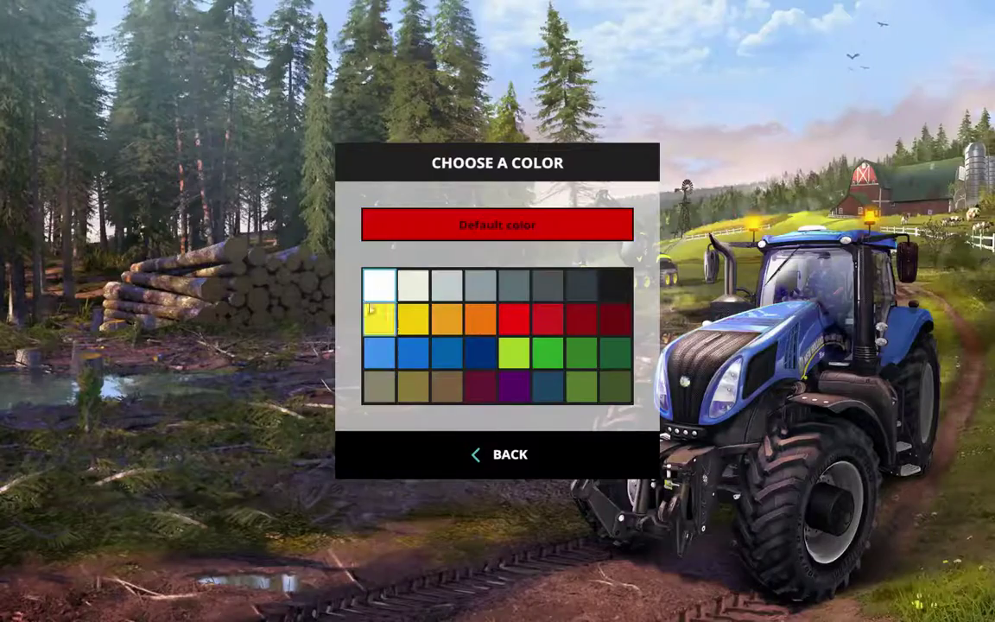
left_click(383, 325)
left_click(498, 409)
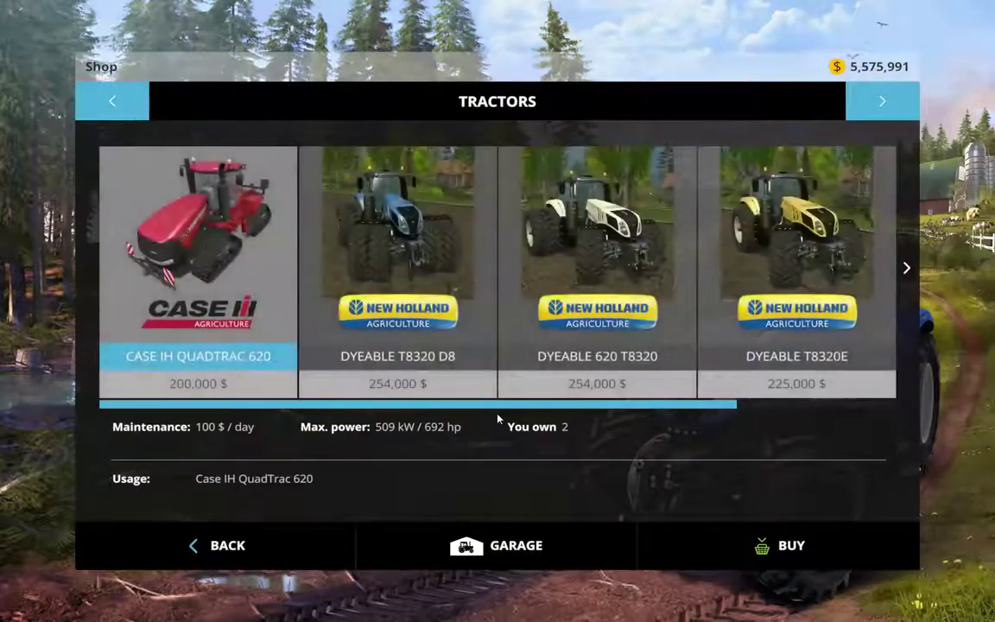
key("p")
Switch to the yellow QuadTrac at the store, back it up to the PL 75, and attach the planter.
key("Tab")
key("Tab")
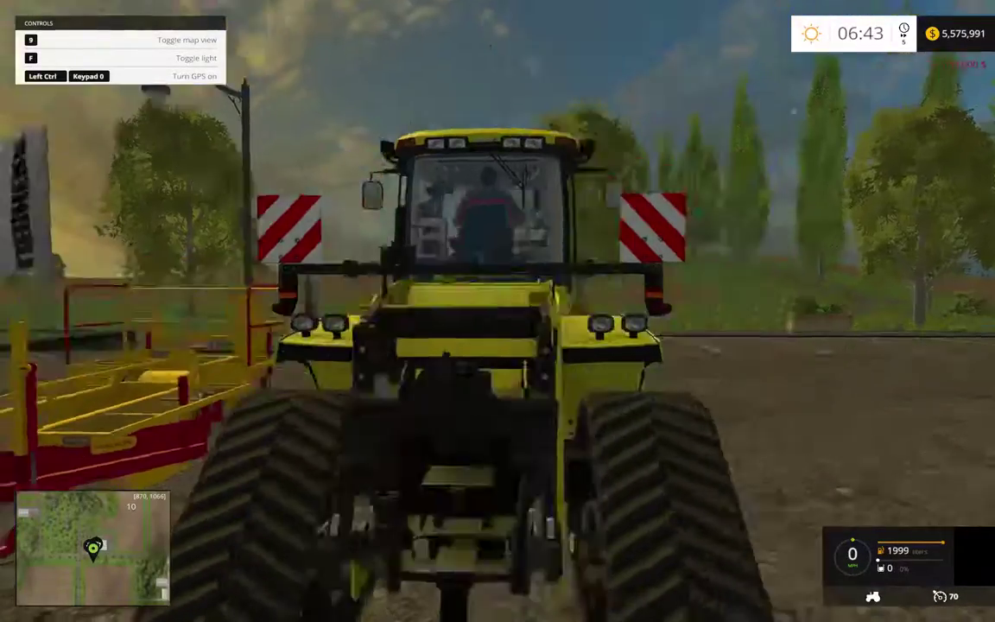
scroll(497, 311, "down", 10)
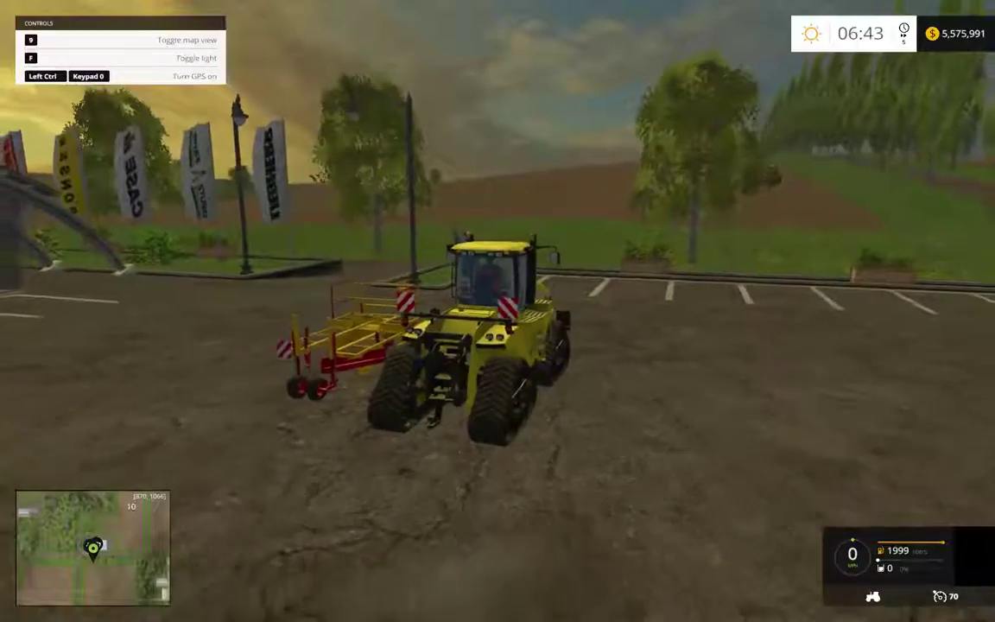
key("w")
key("a")
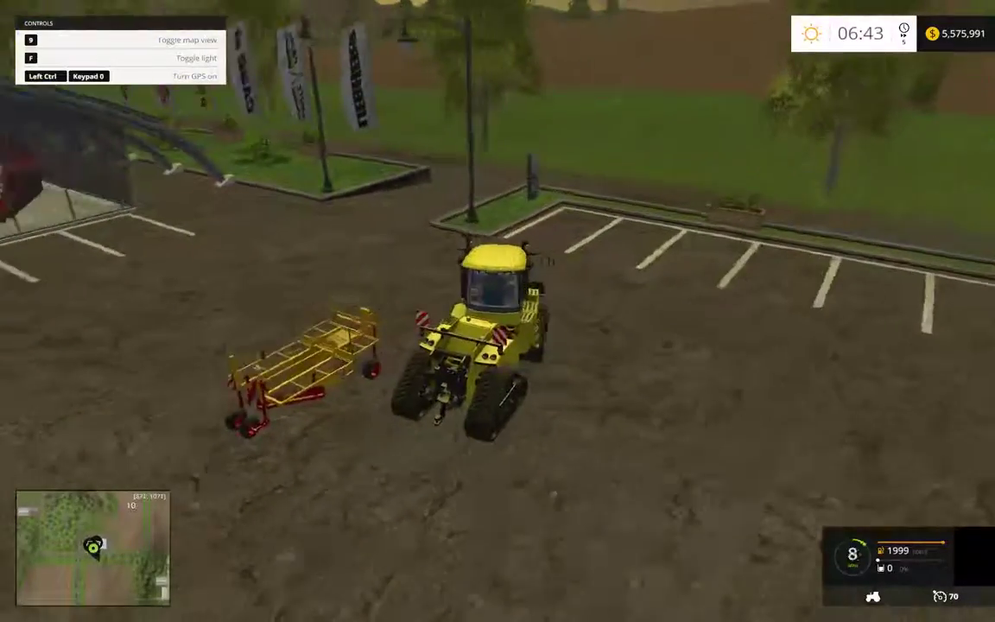
key("s")
key("a")
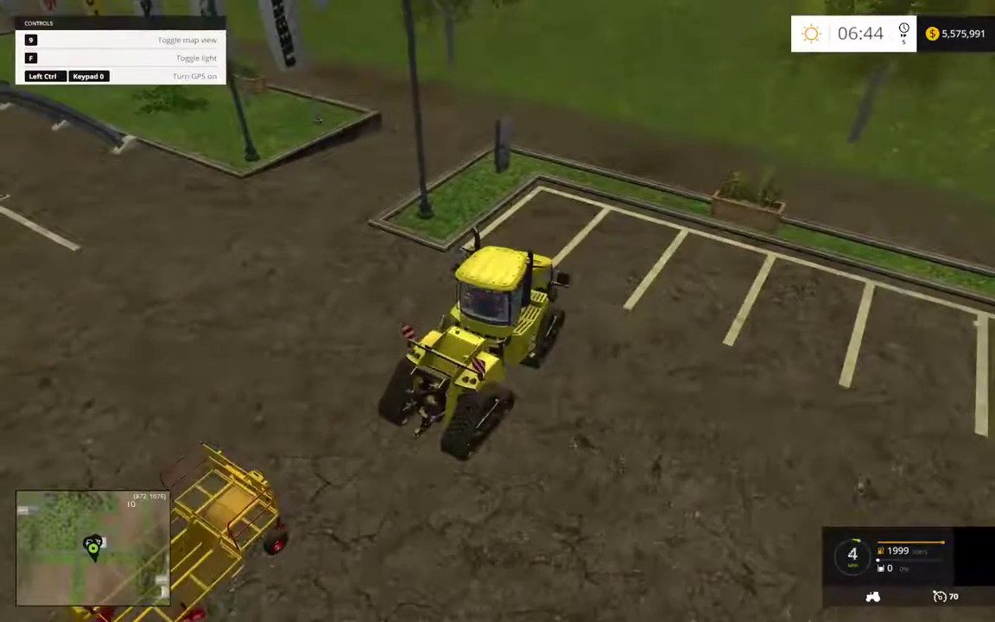
key("s")
key("a")
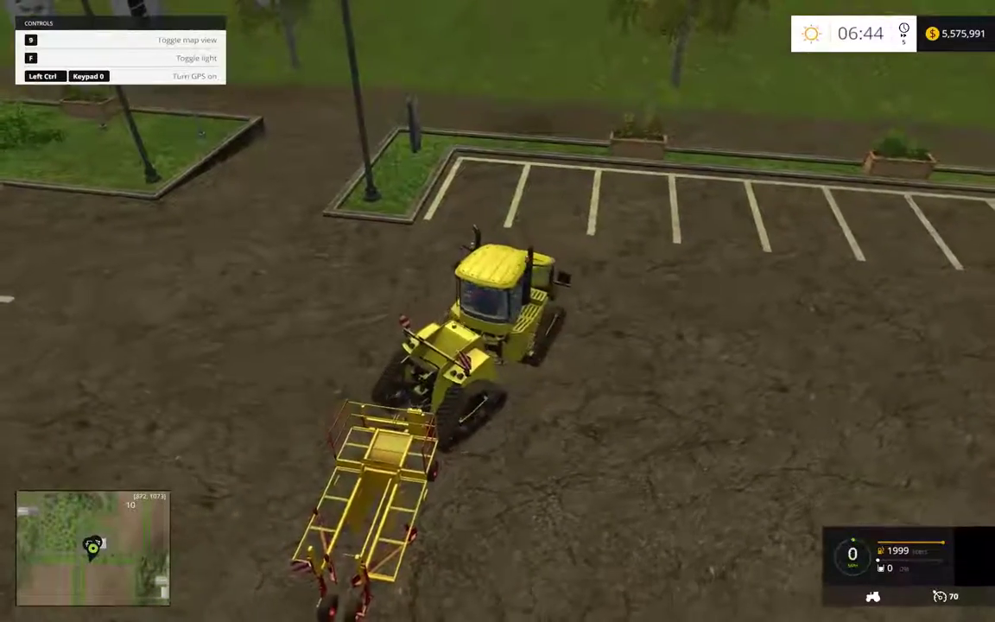
key("q")
Pull the yellow tractor away across the store lot, lowering the PL 75 and turning it on.
key("s")
key("d")
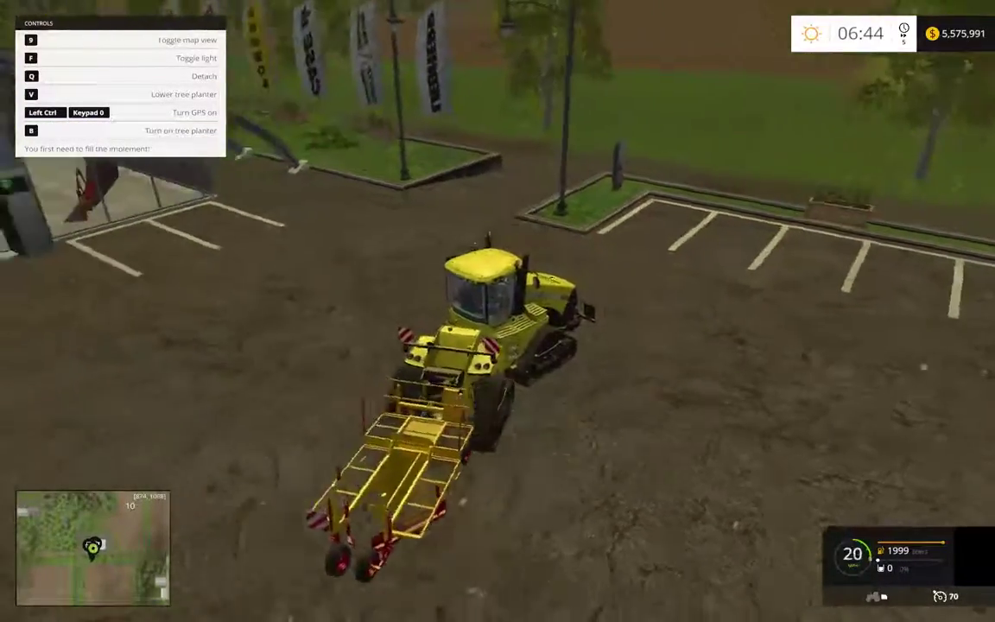
key("w")
key("a")
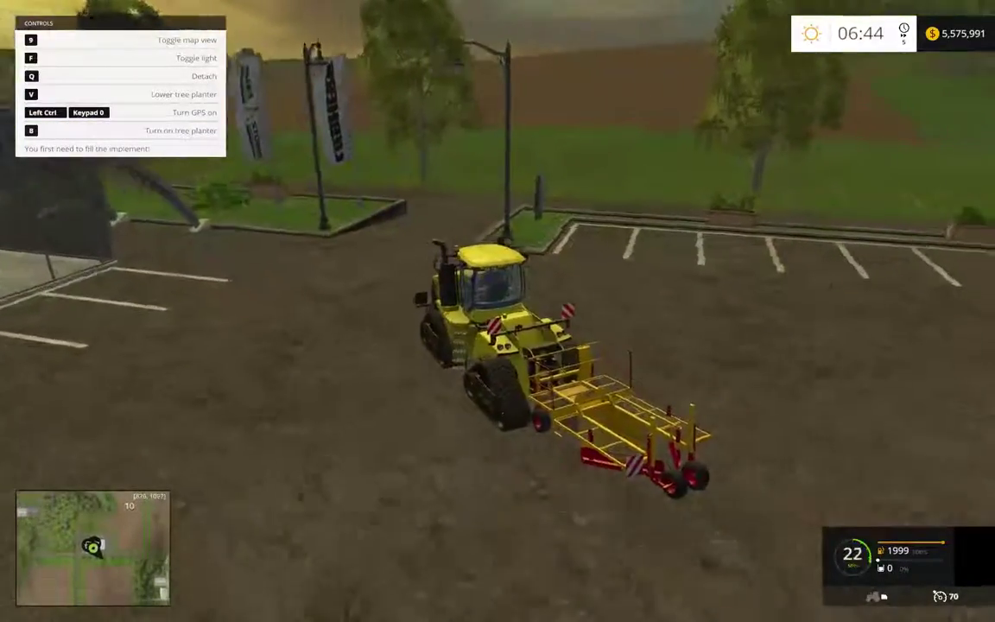
key("v")
key("b")
Drive the yellow tractor and running PL 75 out of the lot onto the grass to test its working speed, then stop.
key("w")
key("a")
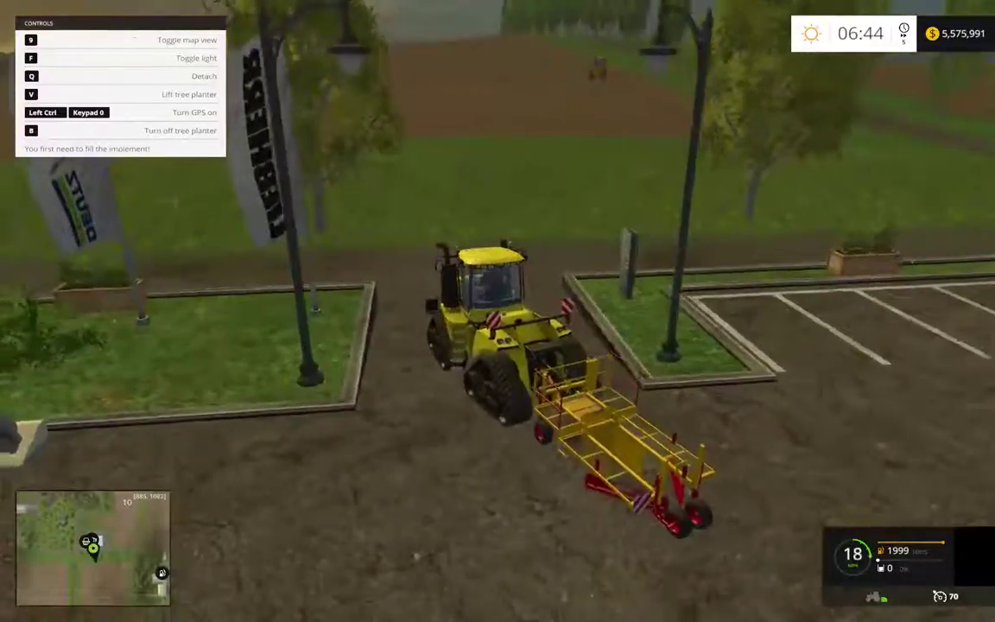
key("a")
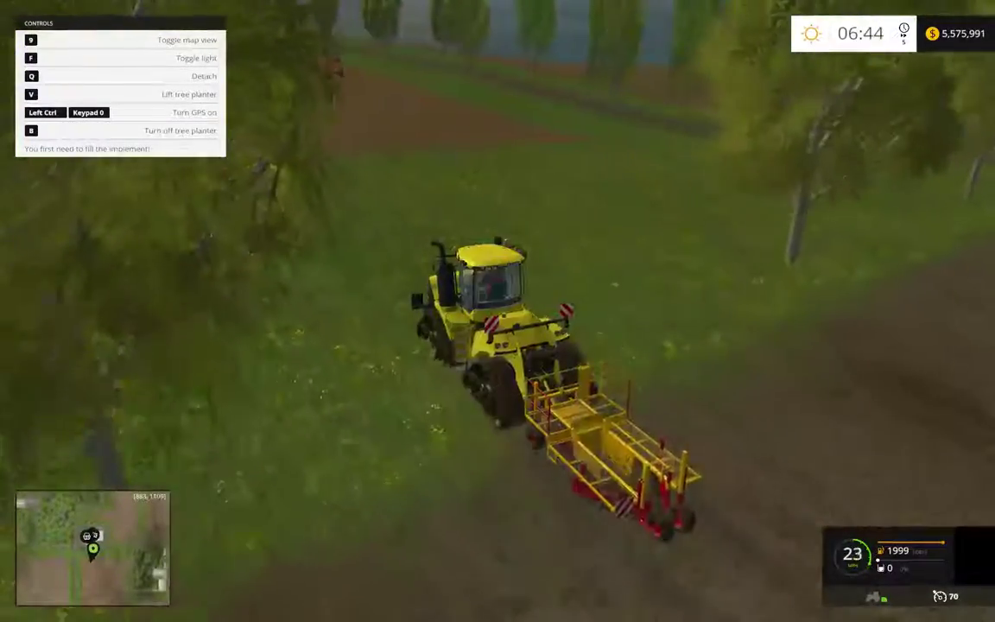
key("s")
key("w")
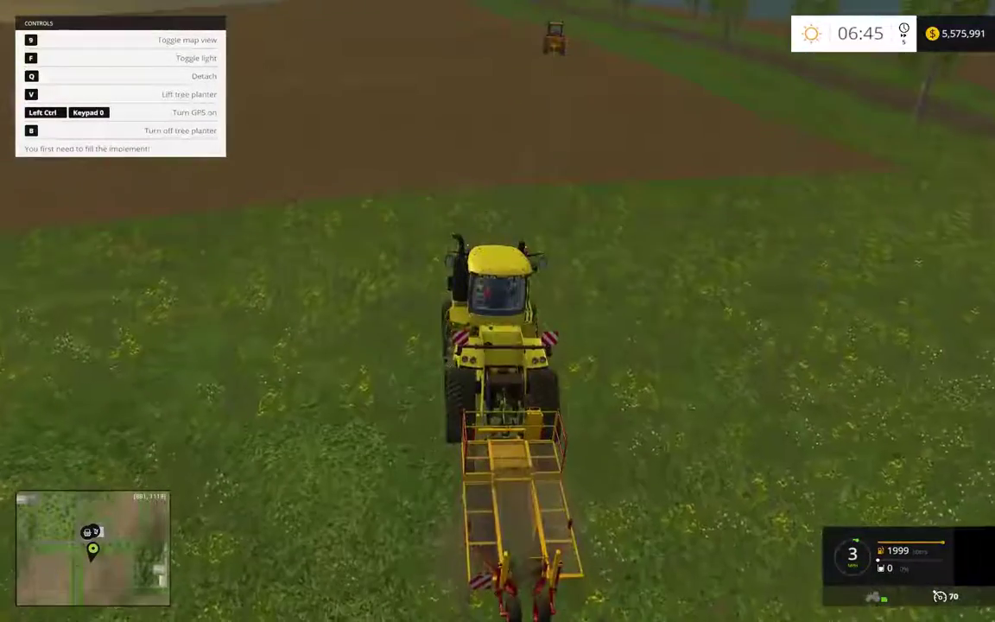
Switch to the orange QuadTrac, drive forward across the field, and lower and turn on the TreeSpeeder.
key("Tab")
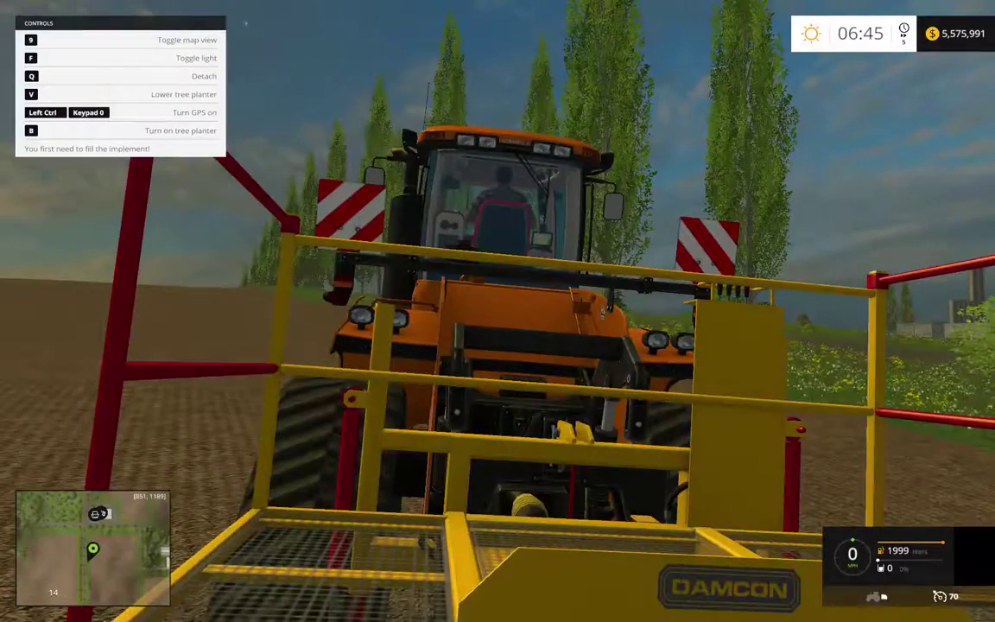
key("w")
scroll(497, 310, "down", 3)
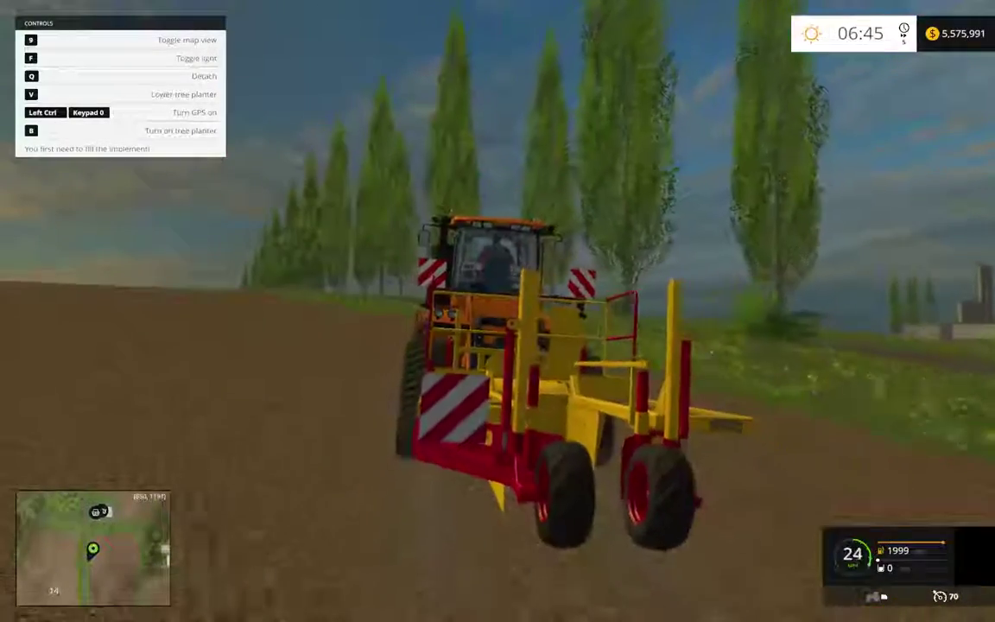
key("v")
key("b")
Drive the orange tractor with the running TreeSpeeder along the grass beside the field to compare its working speed.
key("w")
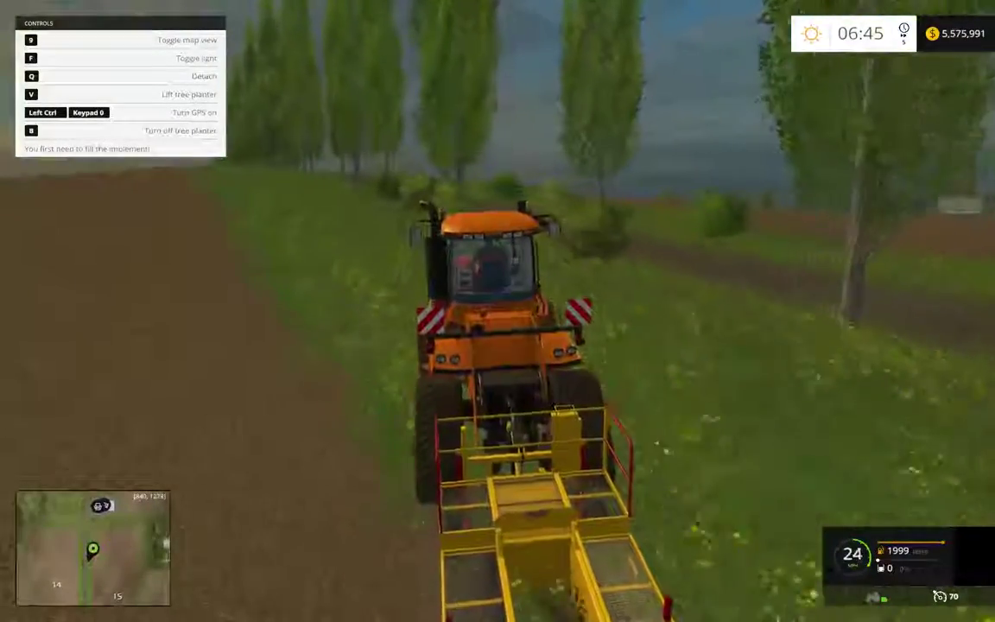
key("w")
scroll(497, 310, "down", 3)
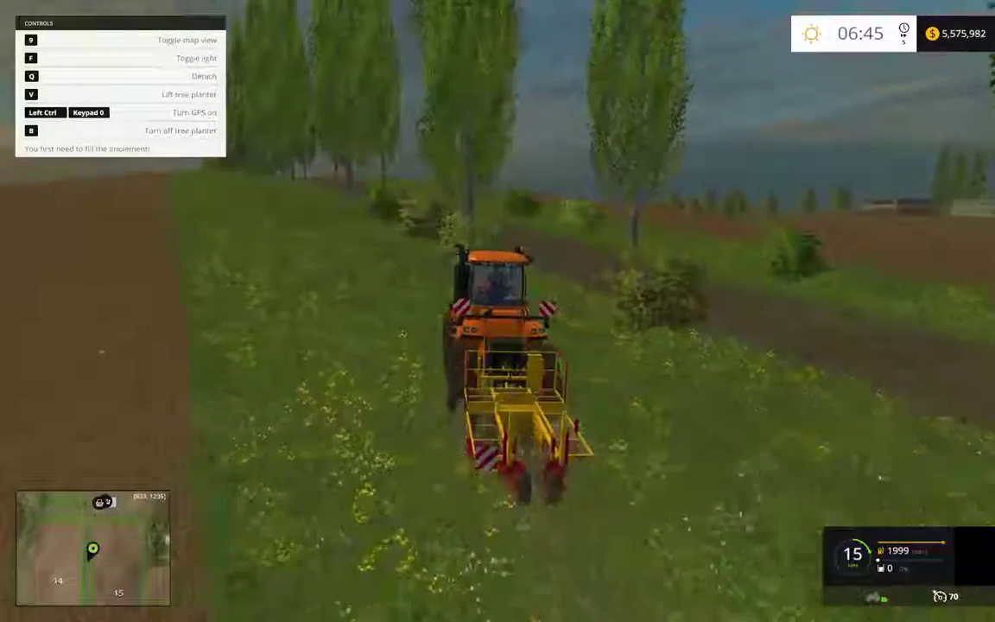
key("w")
key("d")
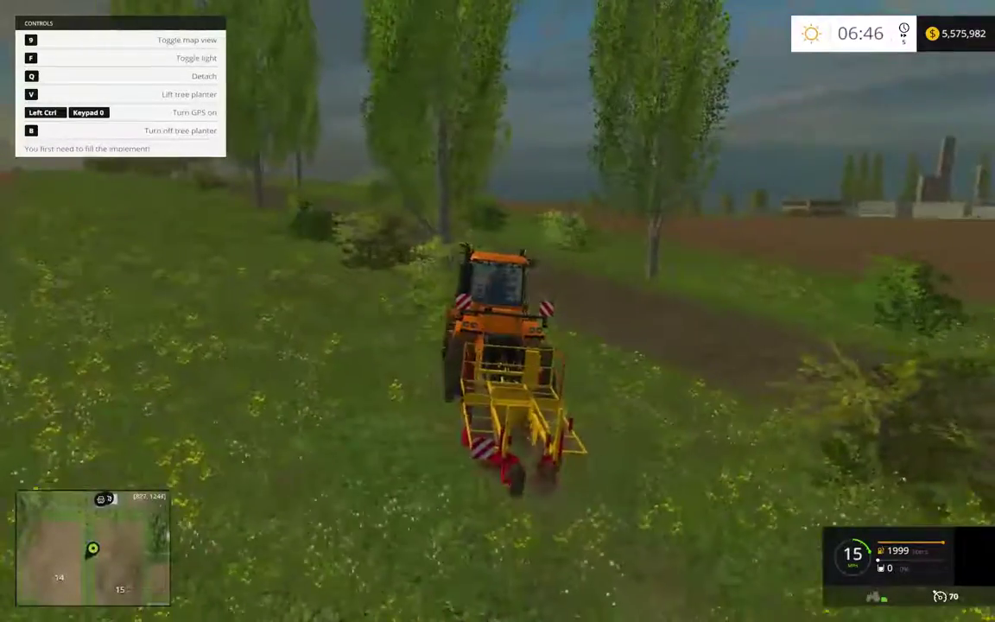
Review the TreeSpeeder's shop entry in the modded forestry equipment, then return to the game.
key("p")
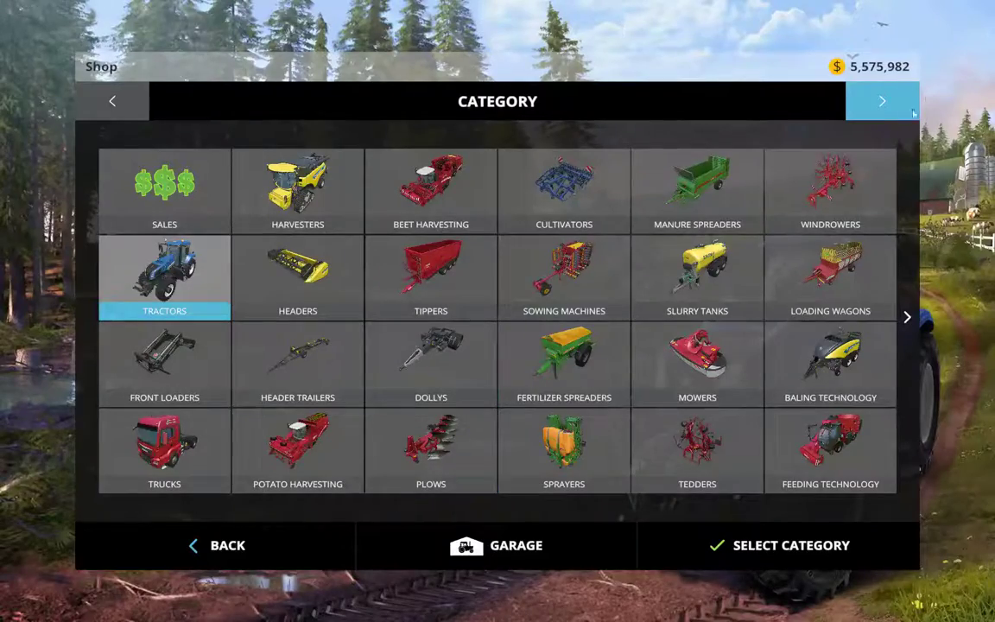
left_click(882, 102)
left_click(255, 291)
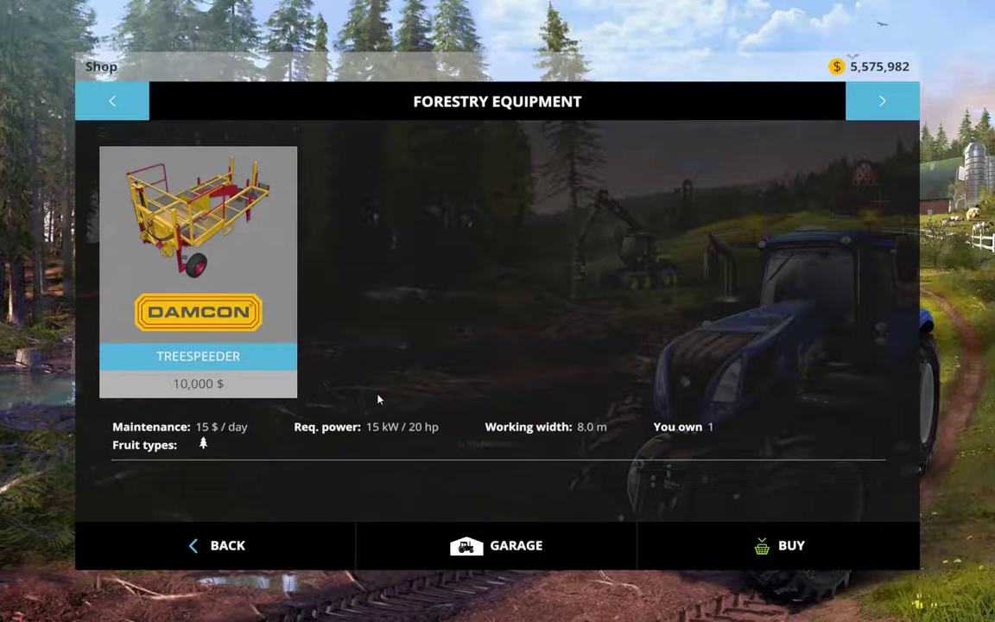
key("Escape")
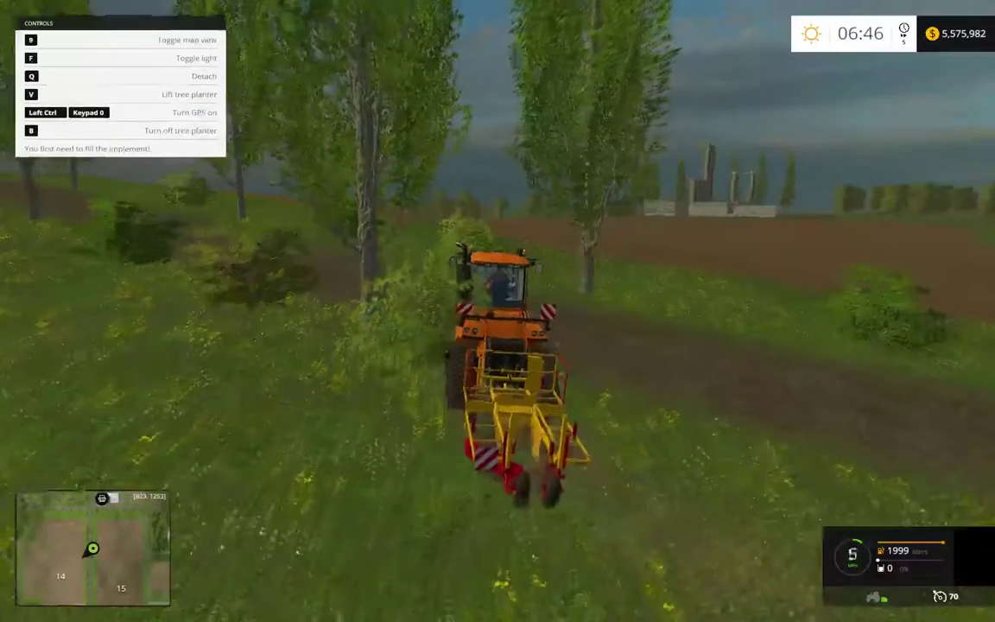
Lift and turn off the TreeSpeeder while driving the orange tractor onto the dirt track.
key("w")
key("v")
key("b")
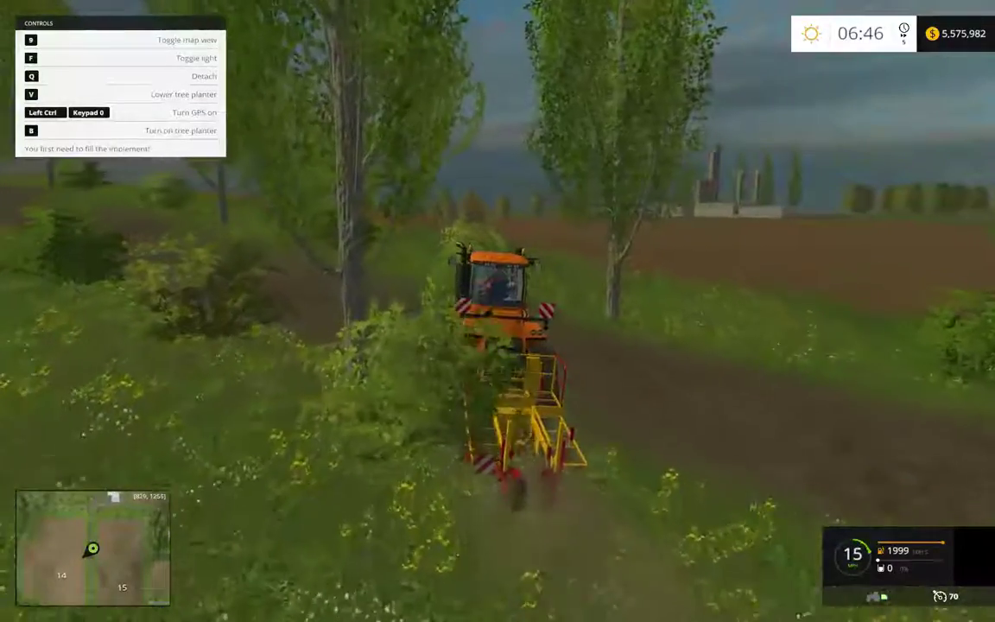
key("d")
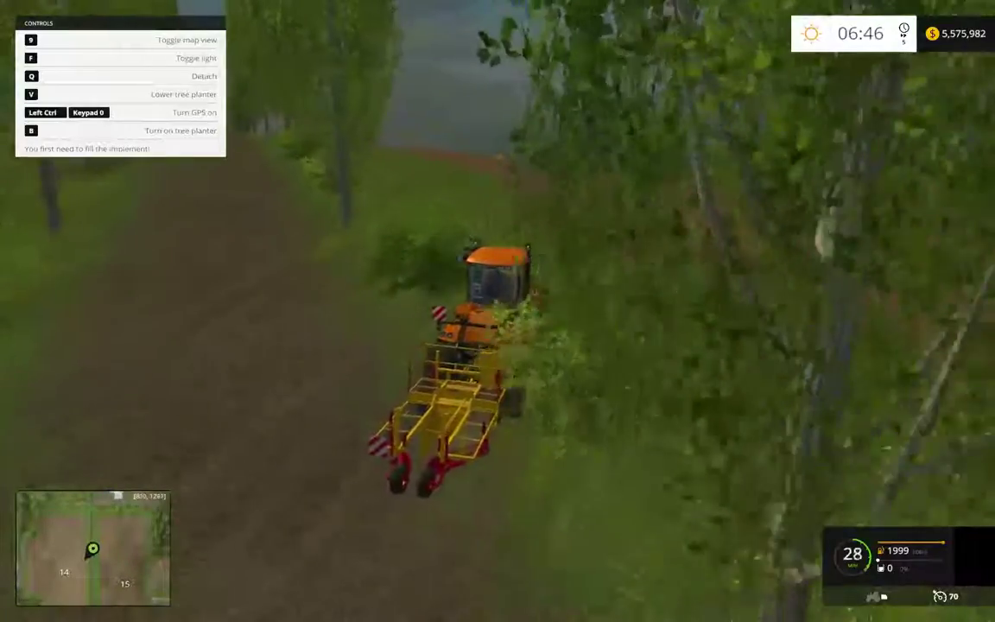
Check the full map while turning the orange tractor back toward the store, then close the map.
key("9")
key("w")
key("d")
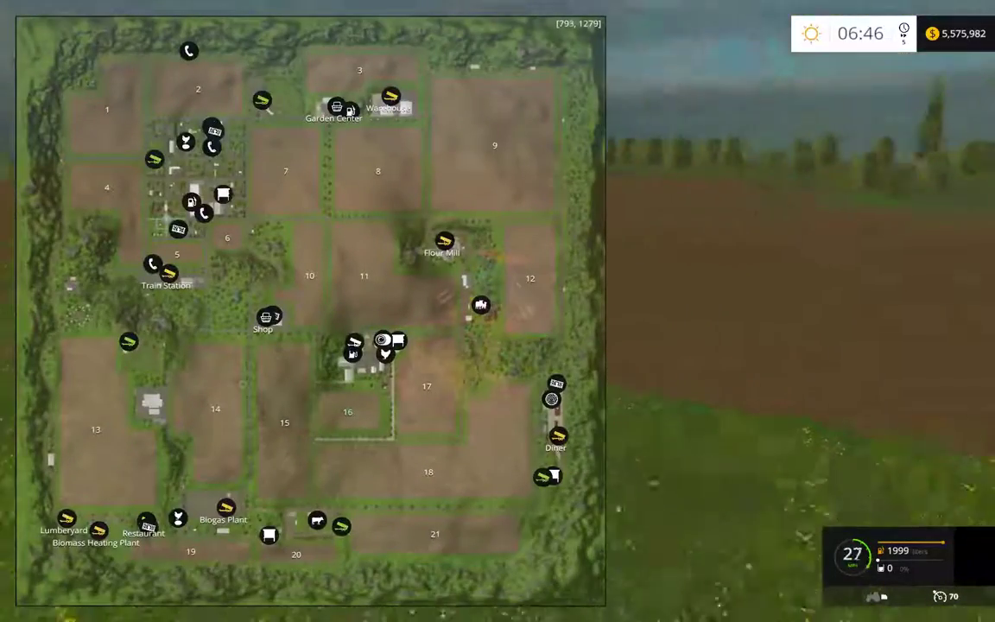
key("w")
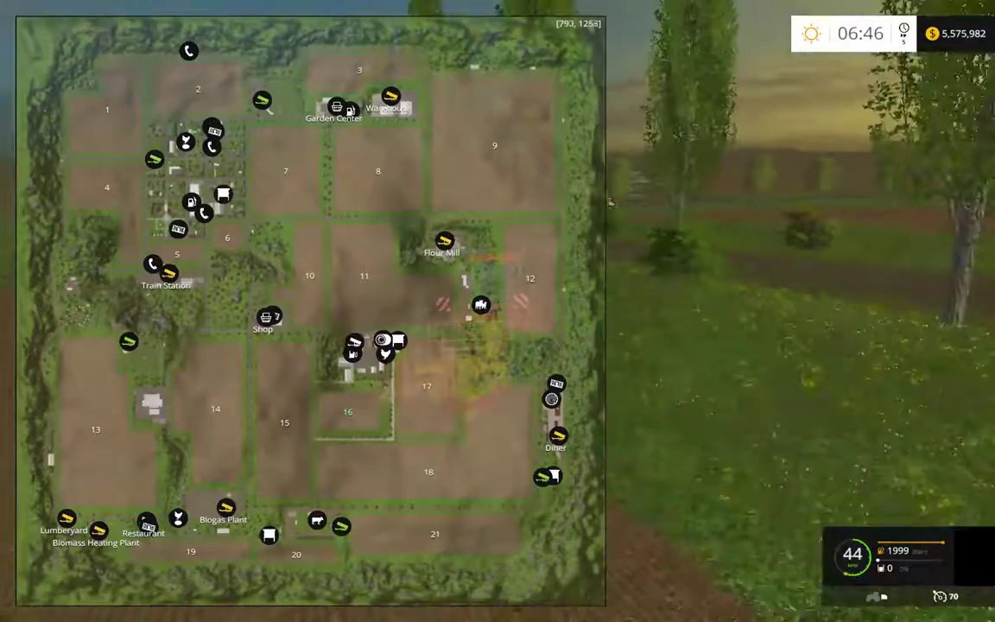
key("9")
Drive the orange tractor with the raised TreeSpeeder past the shop and onto field 10.
key("w")
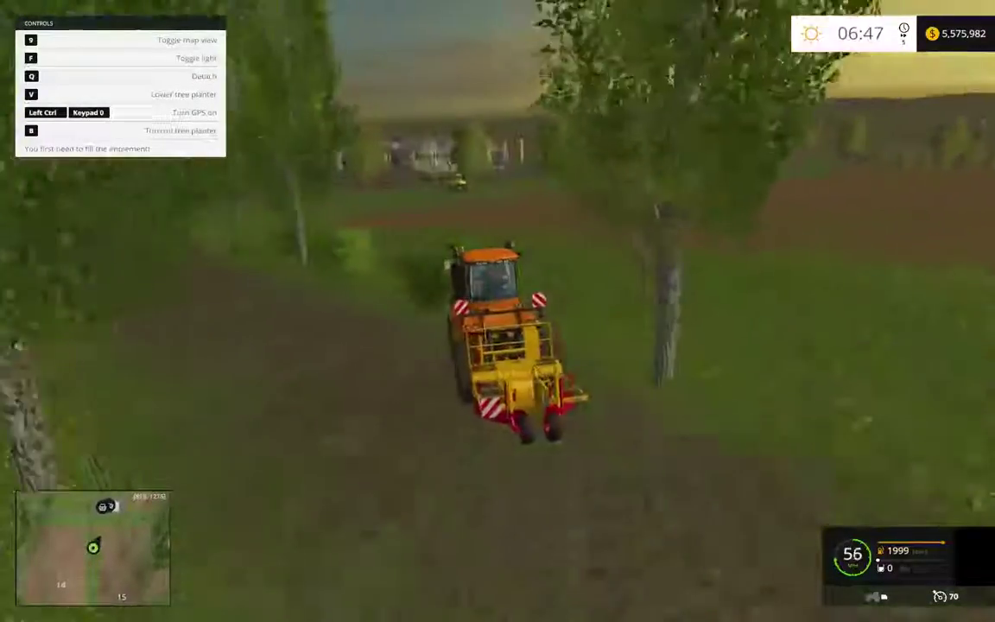
key("w")
key("d")
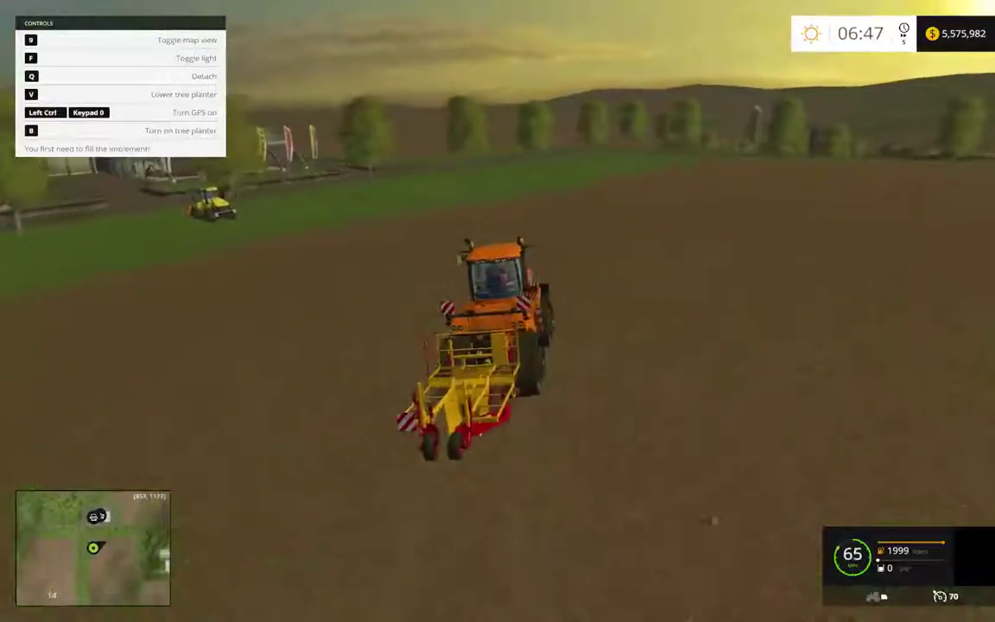
key("w")
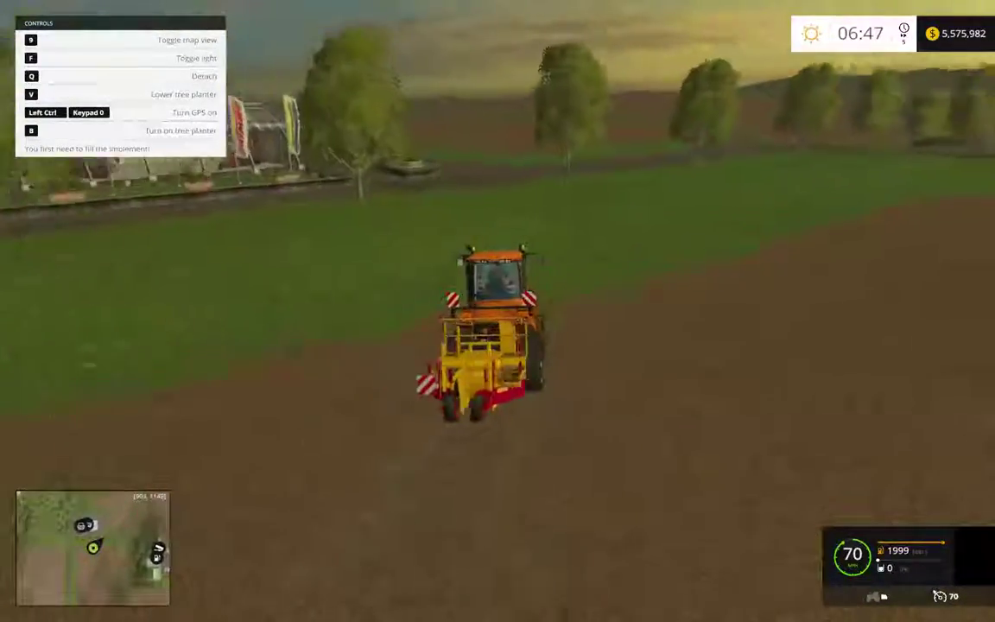
key("w")
key("a")
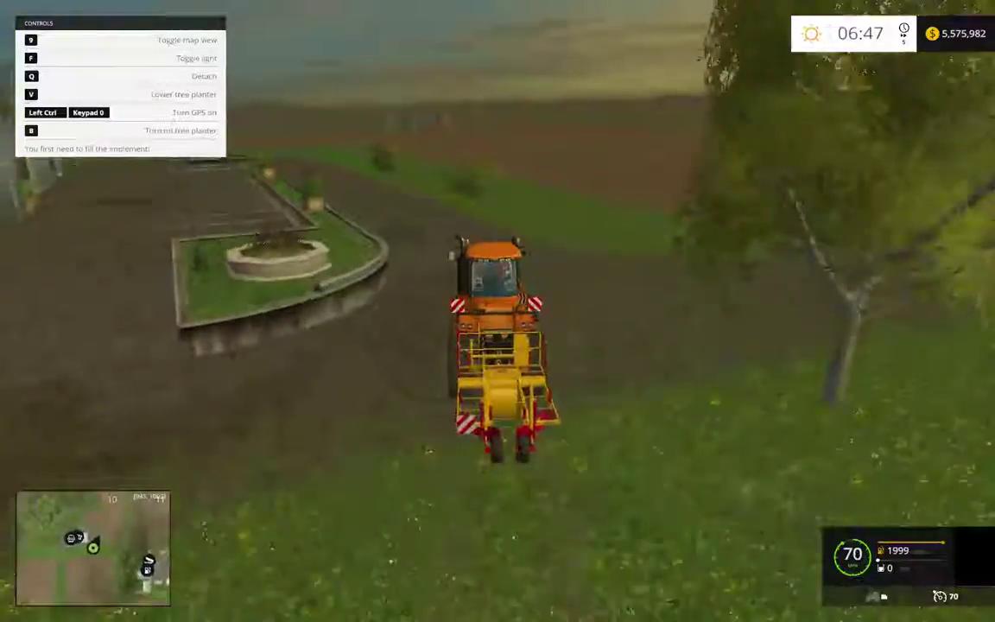
key("w")
key("d")
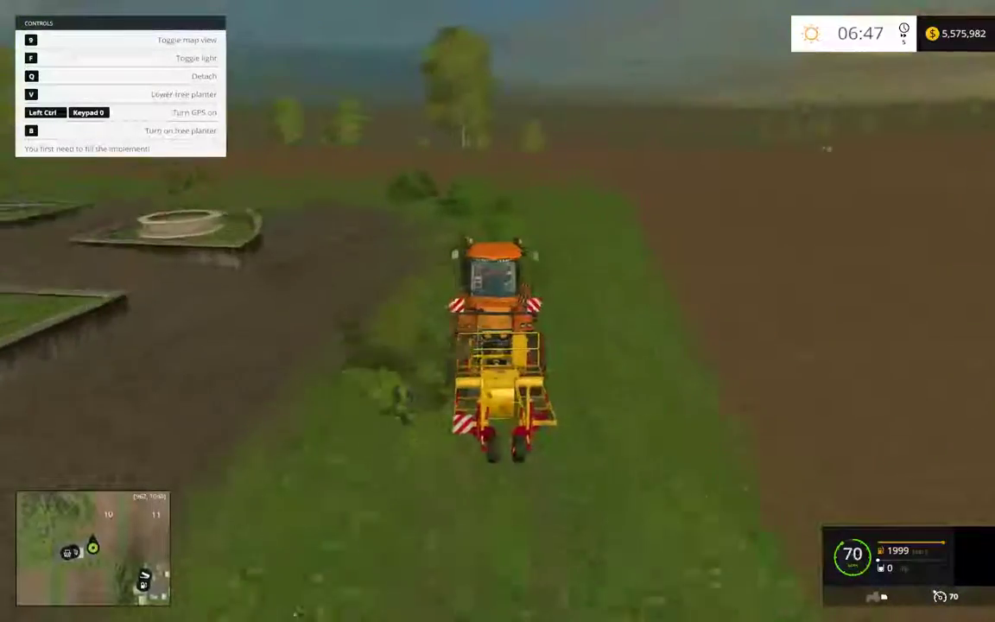
key("w")
key("d")
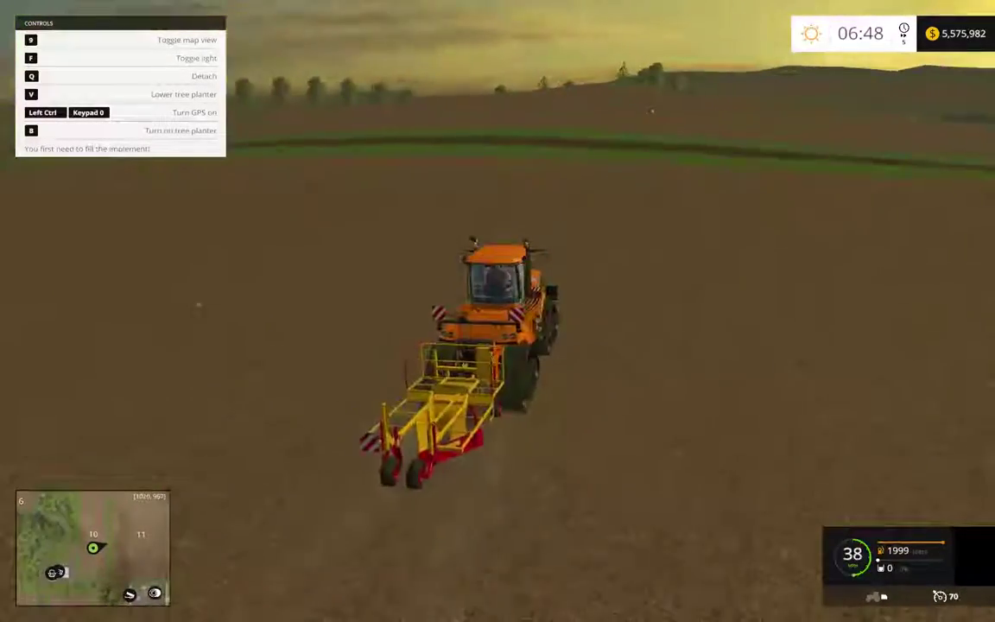
Drive the orange tractor across field 10 and along the dirt track to the crossroads beyond it.
key("w")
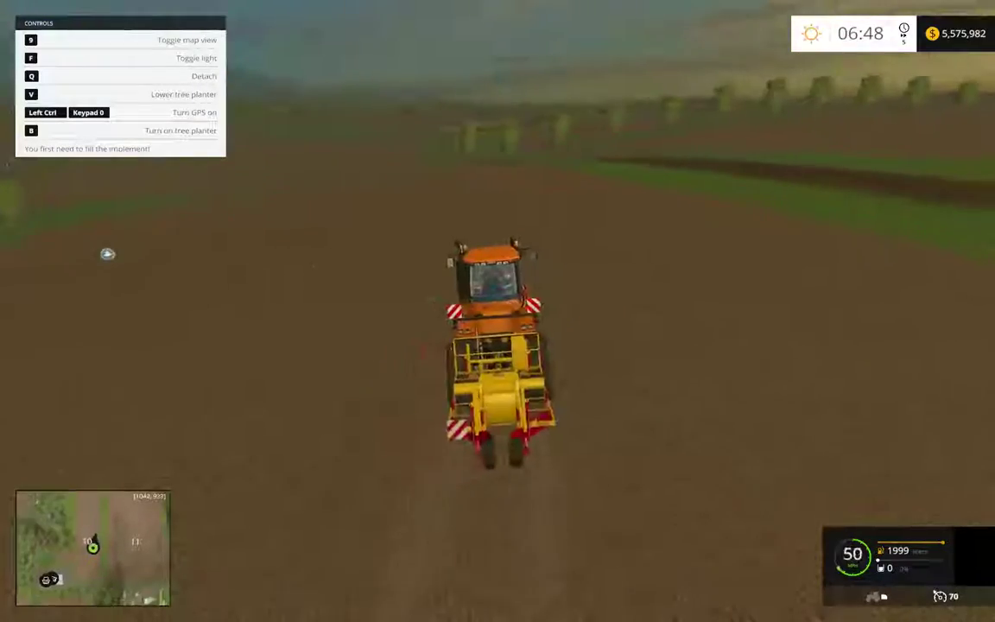
key("w")
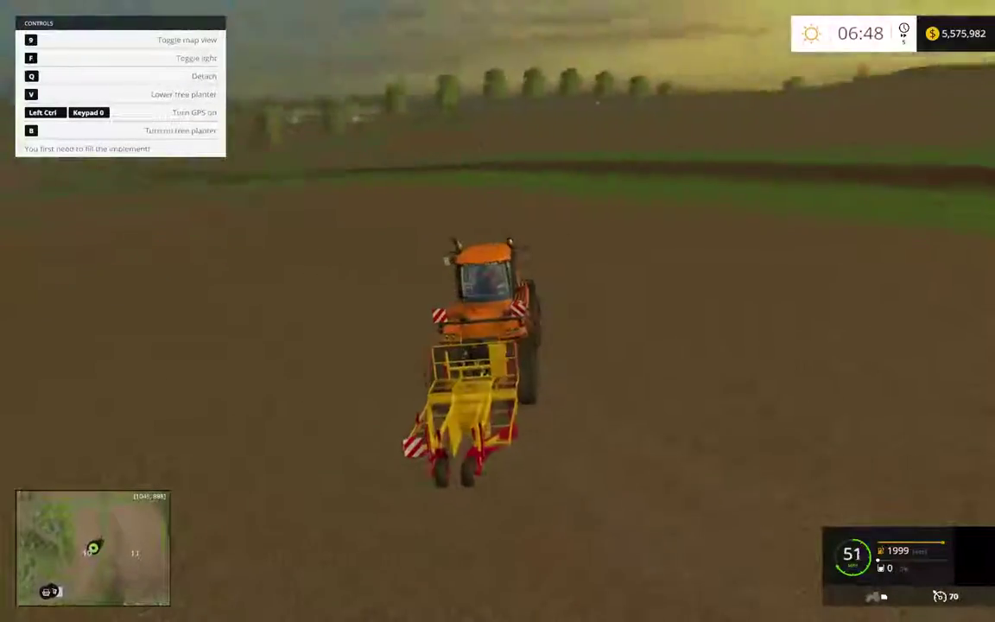
key("a")
key("w")
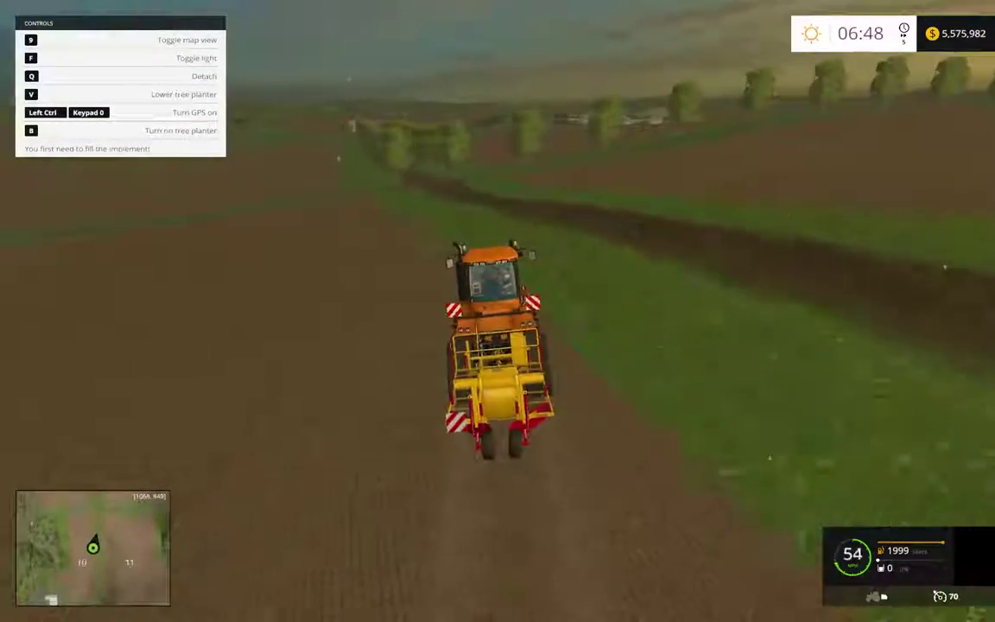
key("w")
key("d")
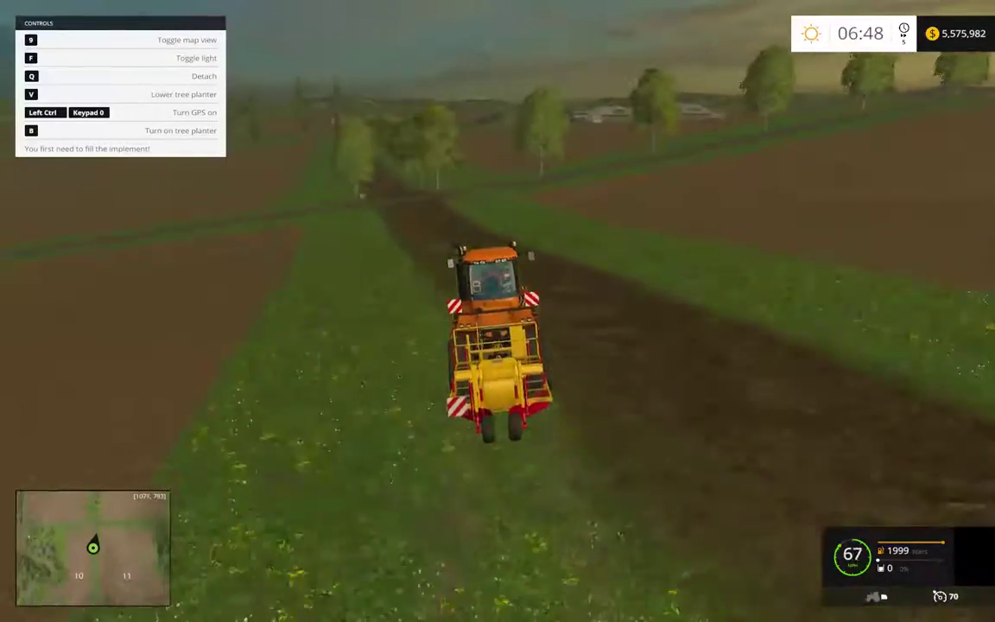
key("w")
key("a")
key("d")
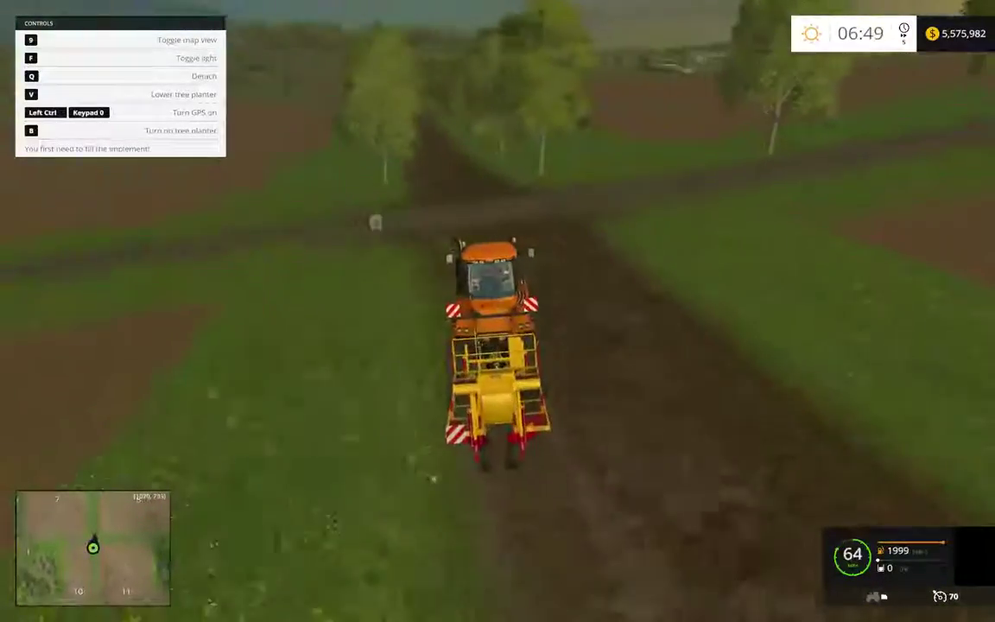
Steer the orange tractor over the crossroads, between the trees and onto field 8, slowing down beside the grass strip.
key("a")
key("s")
key("d")
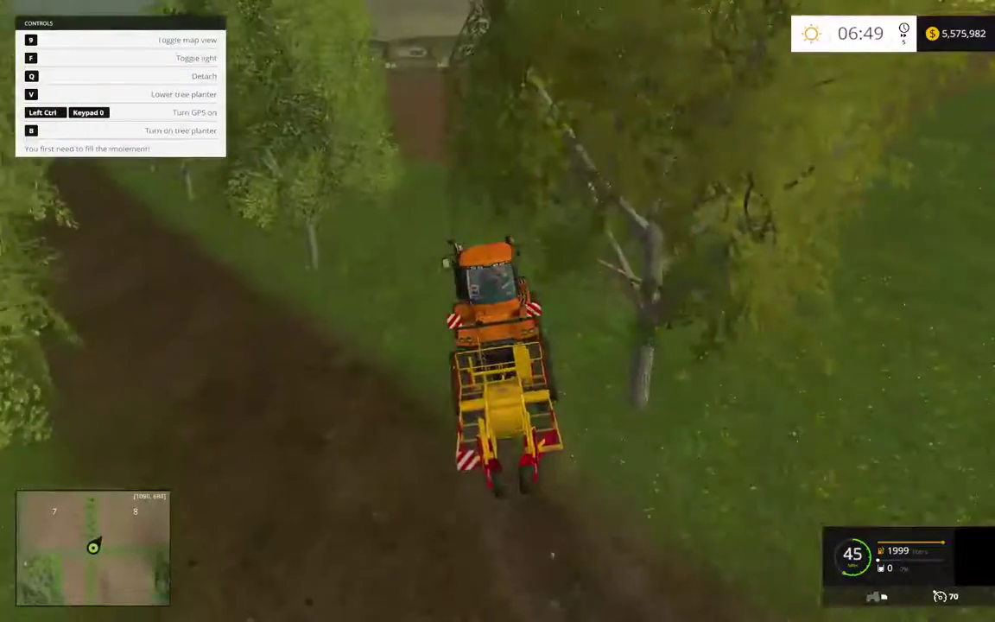
key("w")
key("a")
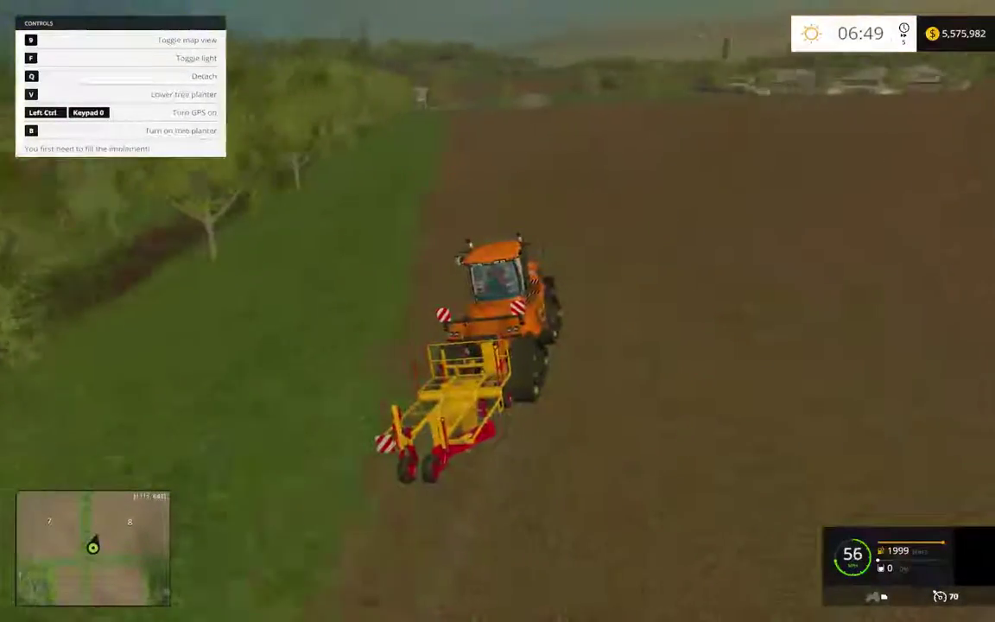
key("w")
key("a")
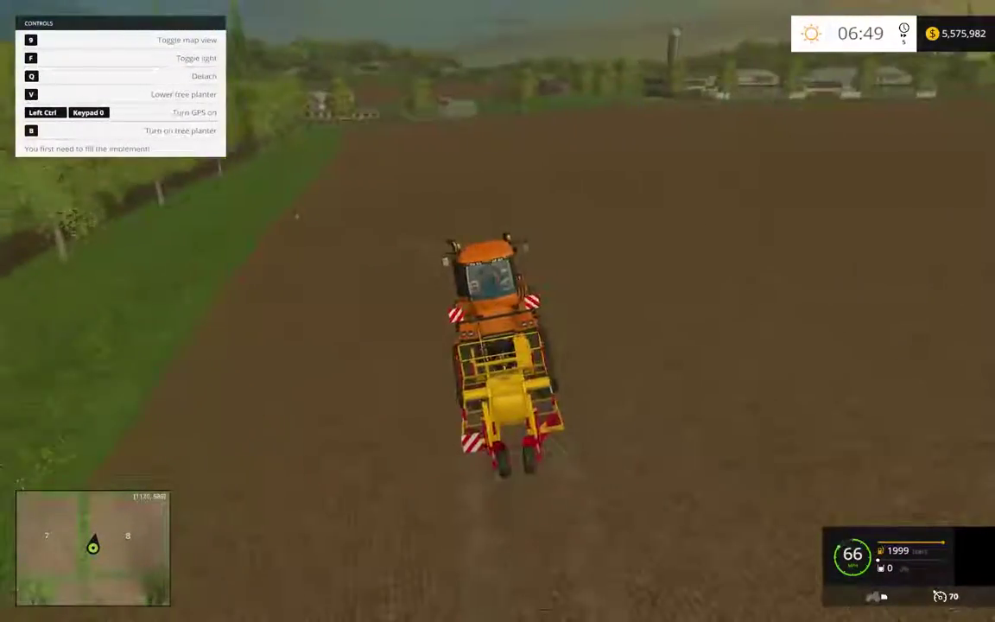
key("w")
key("a")
key("s")
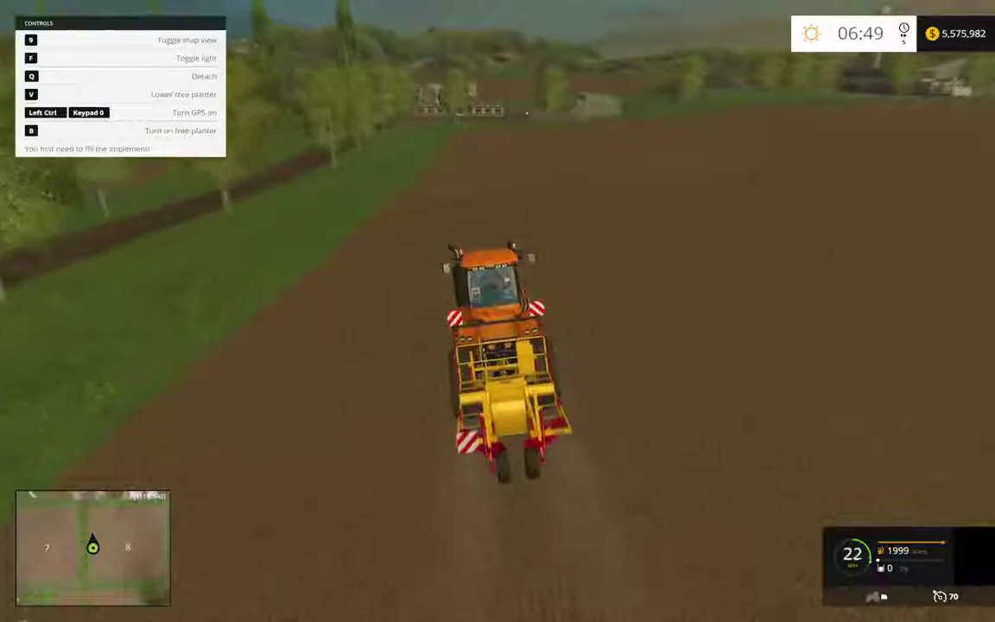
Drive the orange tractor across the rest of field 8 to the Garden Center yard and brake.
key("w")
key("d")
key("w")
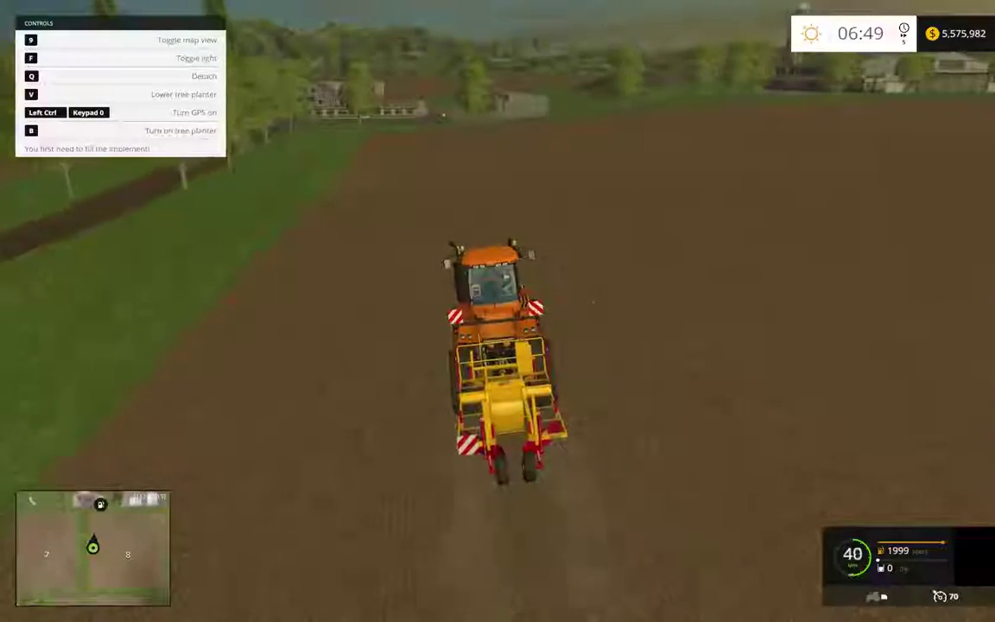
key("w")
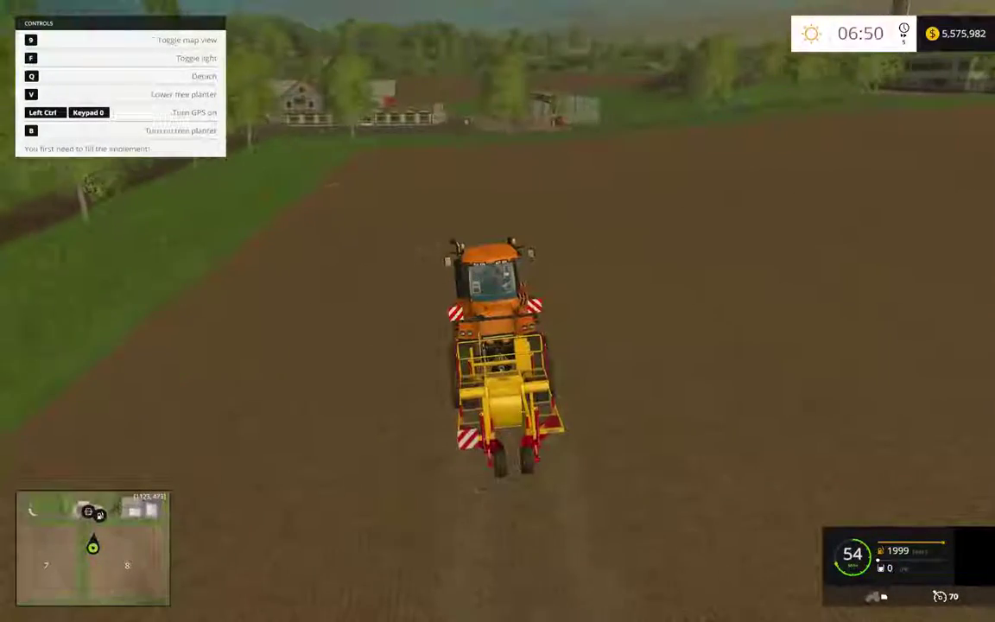
key("a")
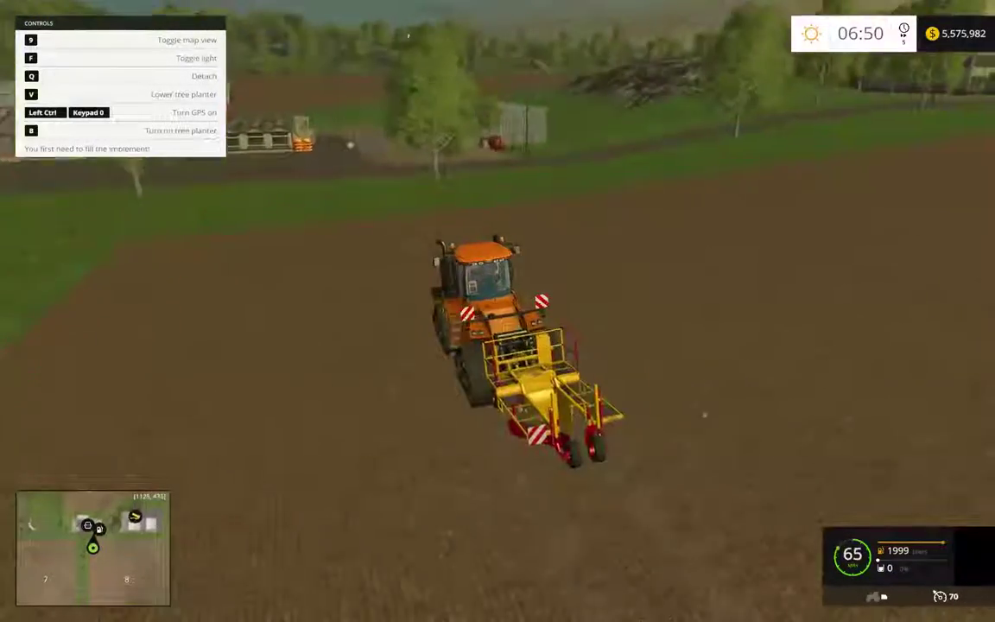
key("d")
key("s")
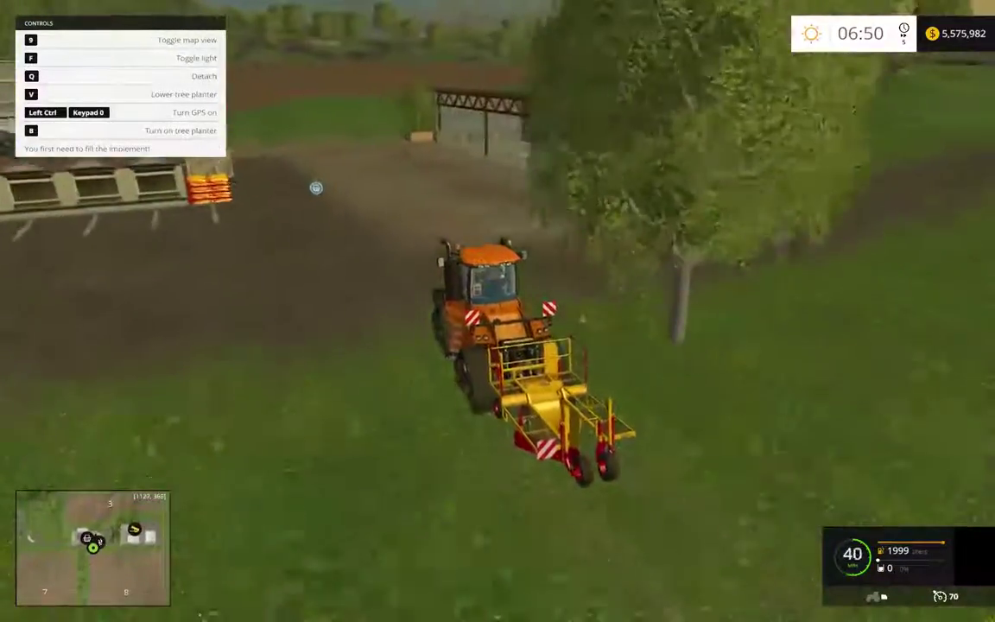
Leave the tractor and buy one pallet of saplings from the Garden Center shop.
key("e")
key("w")
key("w")
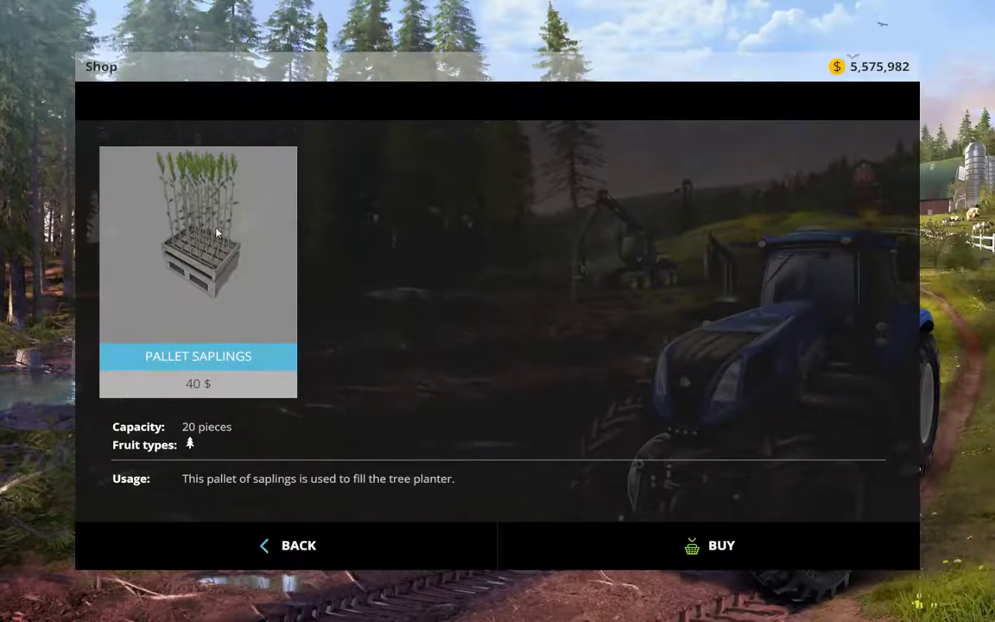
double_click(216, 232)
left_click(475, 418)
key("Escape")
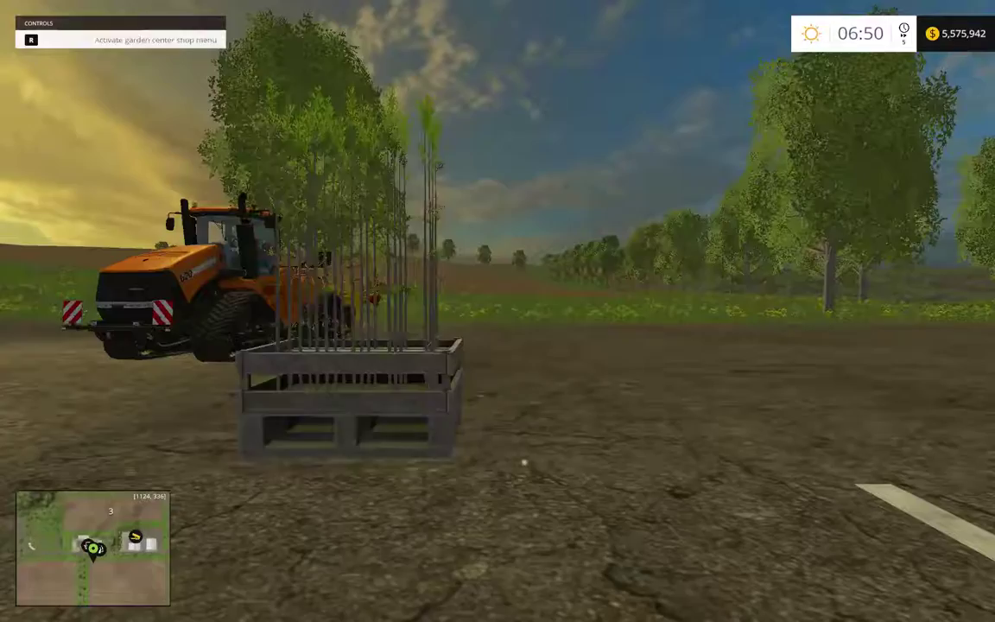
Walk past the sapling pallet back to the orange tractor and get in.
key("a")
key("w")
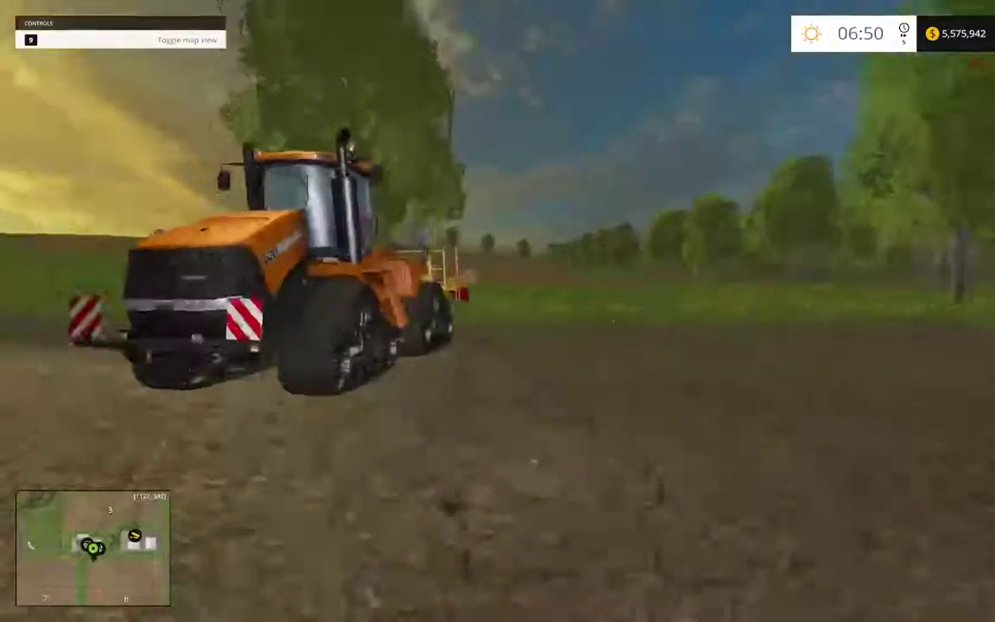
key("w")
key("e")
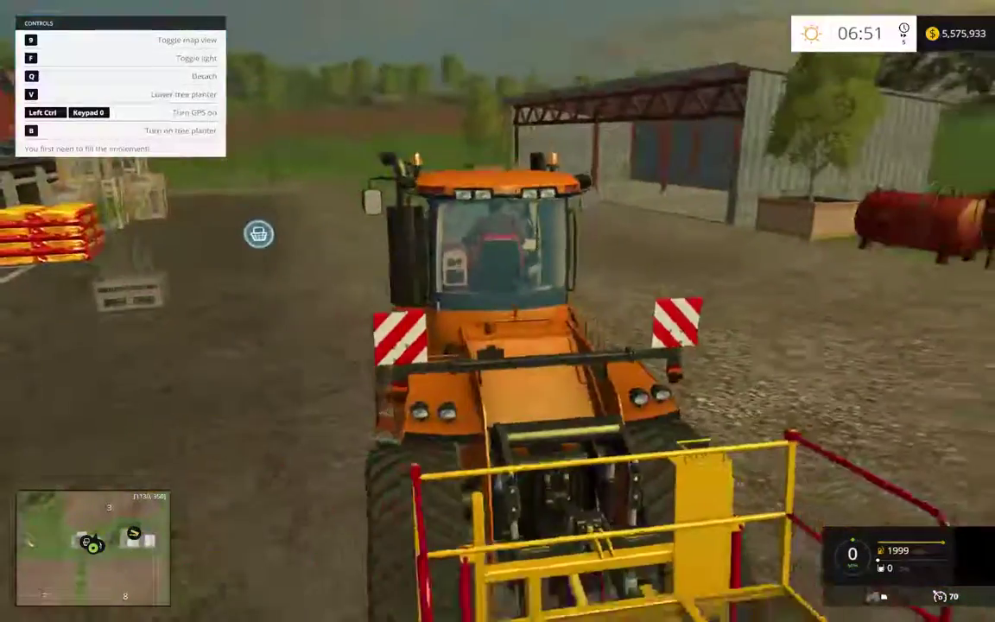
Bring the TreeSpeeder alongside the sapling pallet and refill it.
key("w")
key("a")
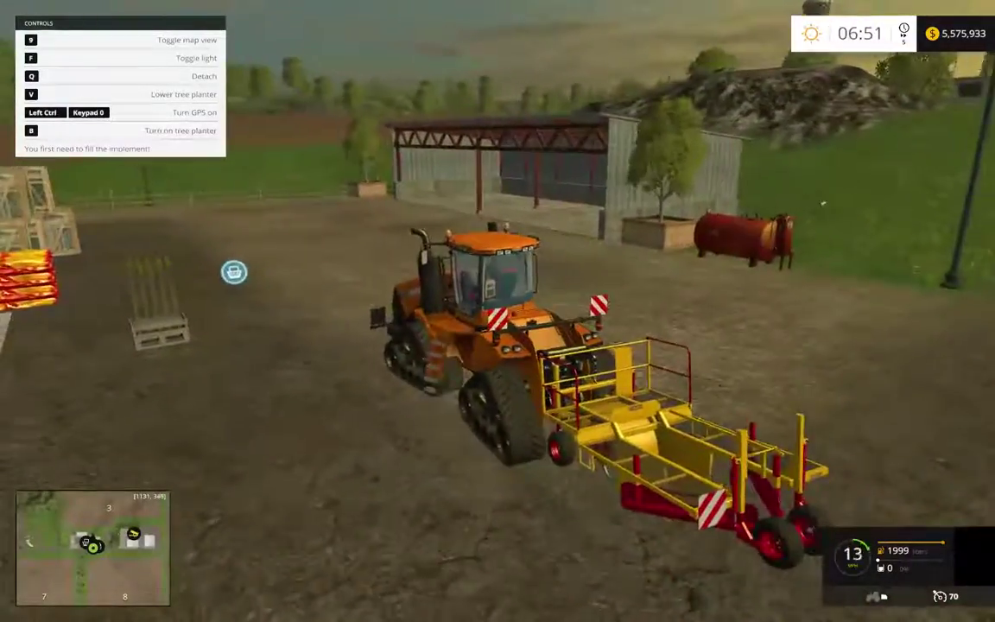
key("w")
key("a")
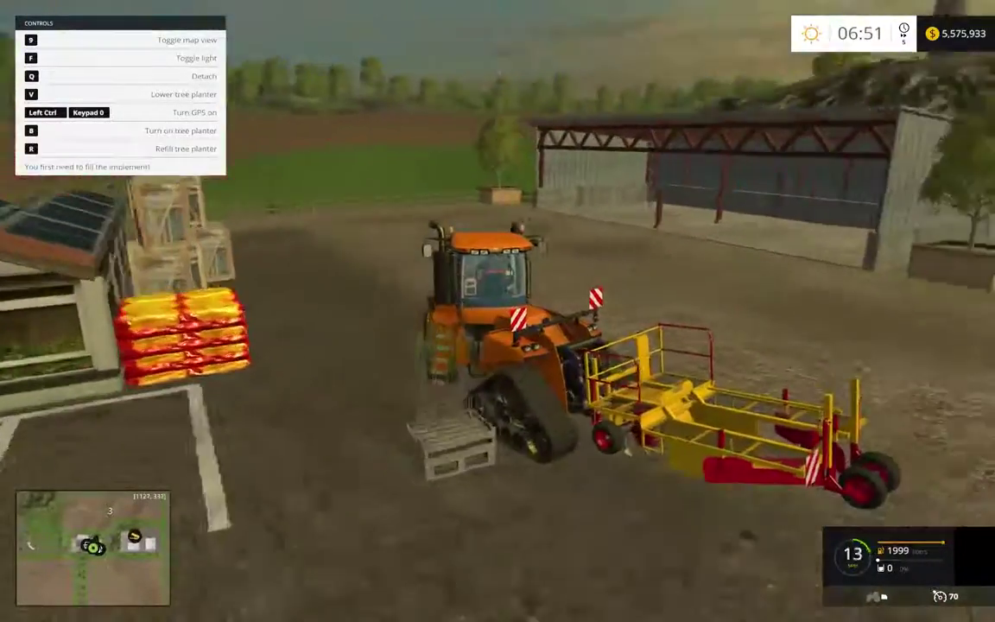
key("w")
key("a")
key("r")
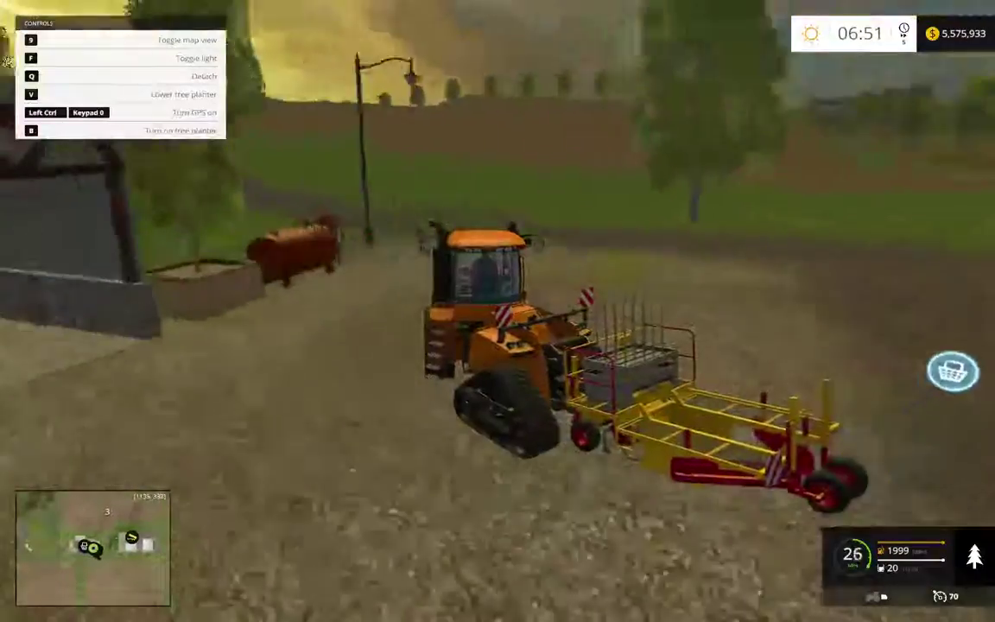
Show the console log while driving out of the yard, and lower and turn on the loaded TreeSpeeder at the field.
key("a")
key("s")
key("grave")
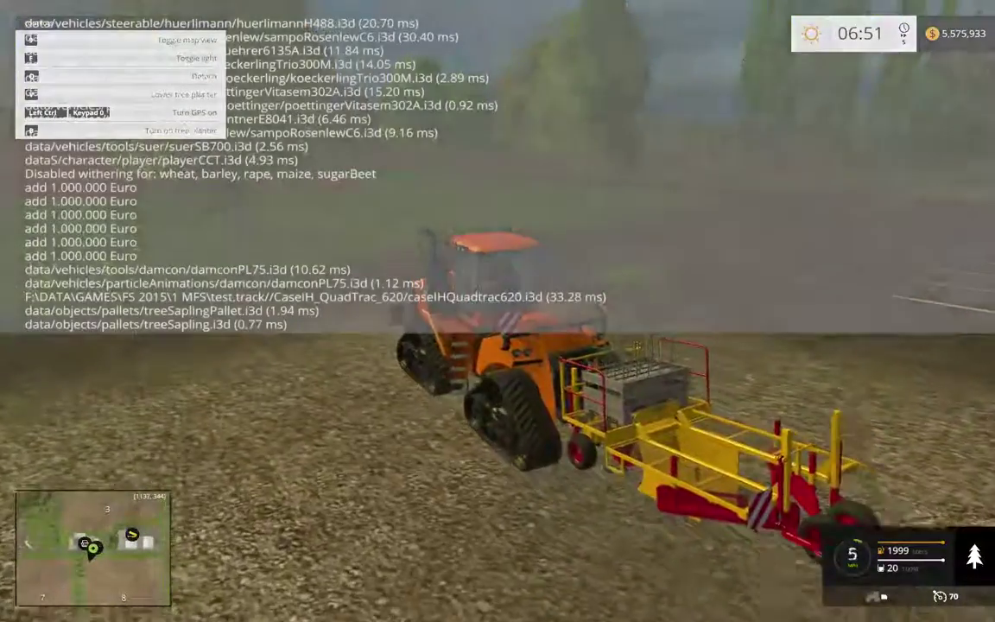
key("w")
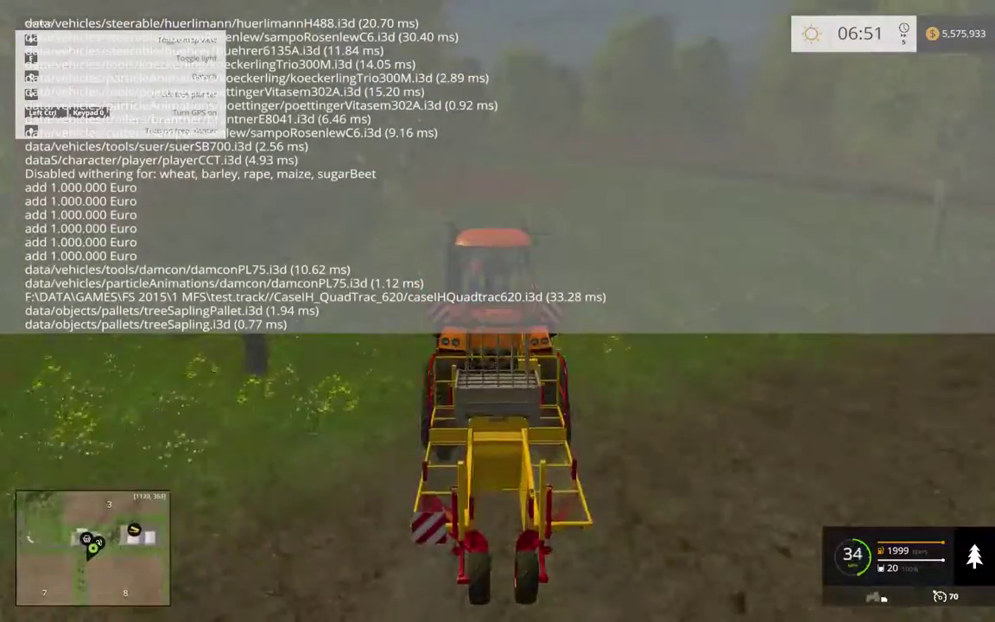
key("w")
key("a")
key("v")
key("b")
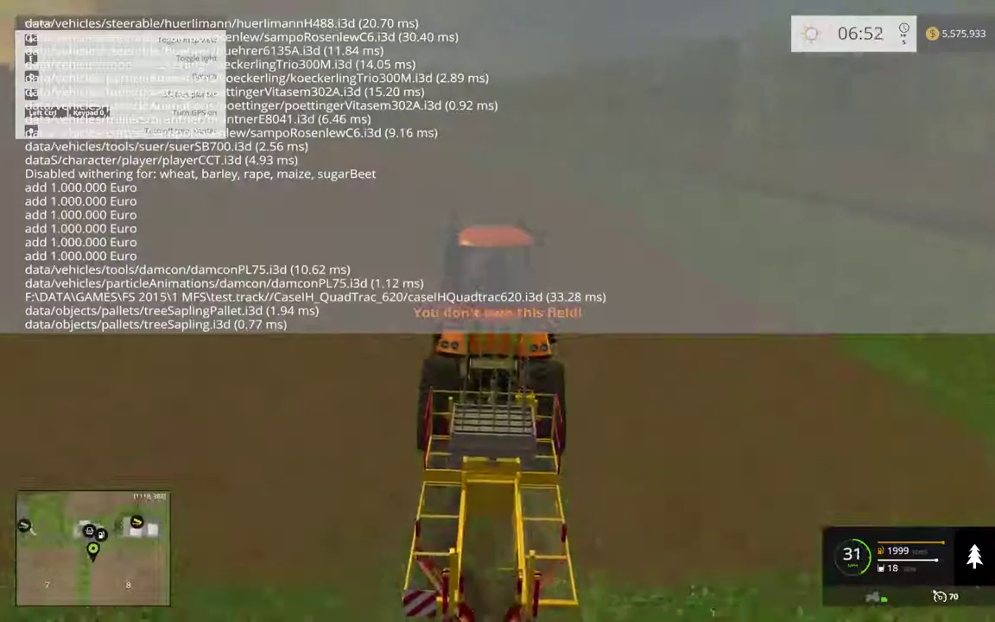
Plant saplings with the running TreeSpeeder from the edge of field 8 across the grass toward the dirt track.
key("d")
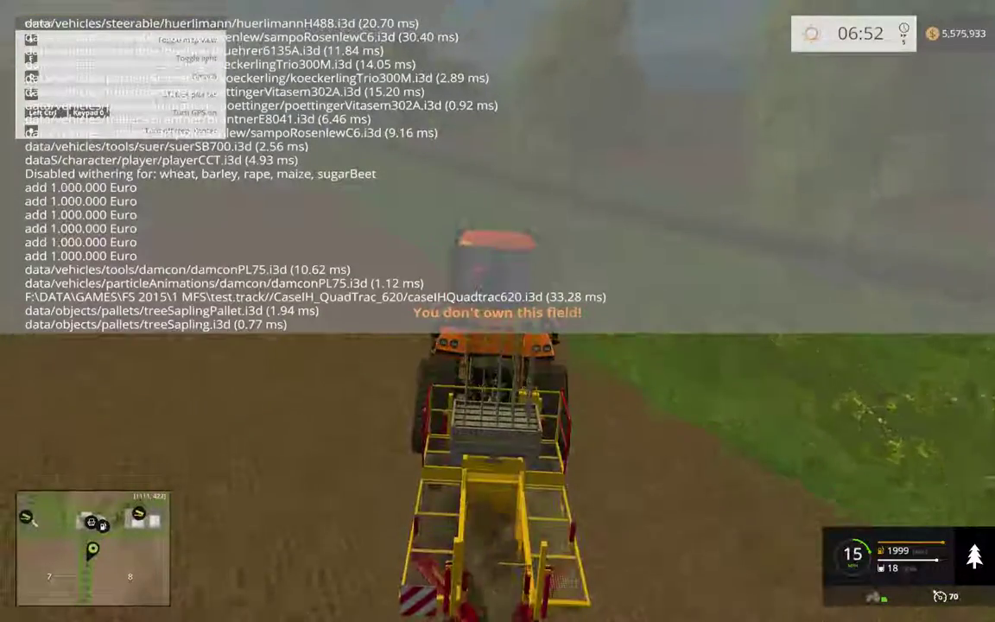
key("d")
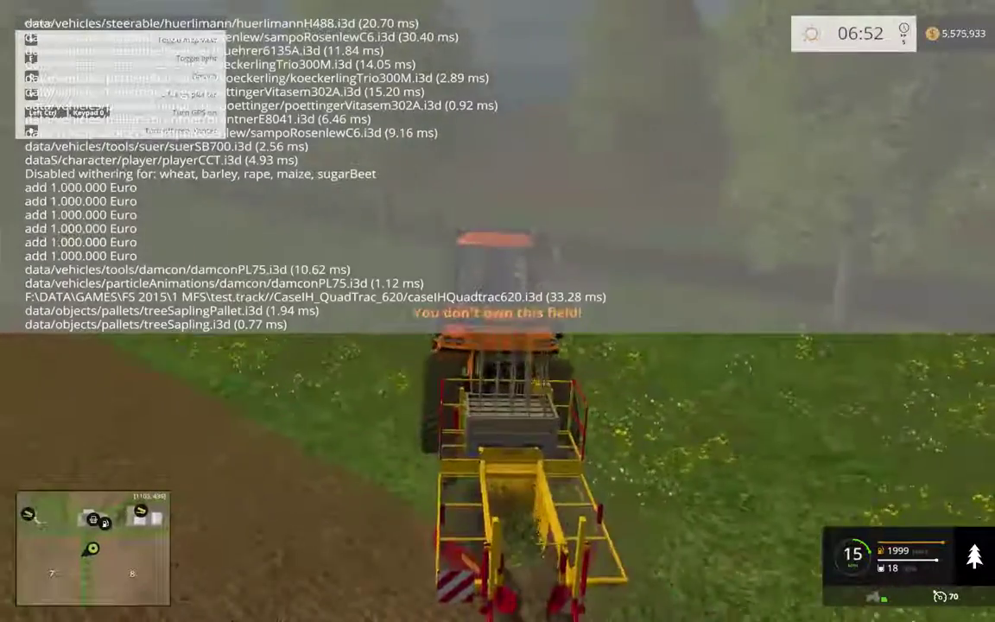
key("a")
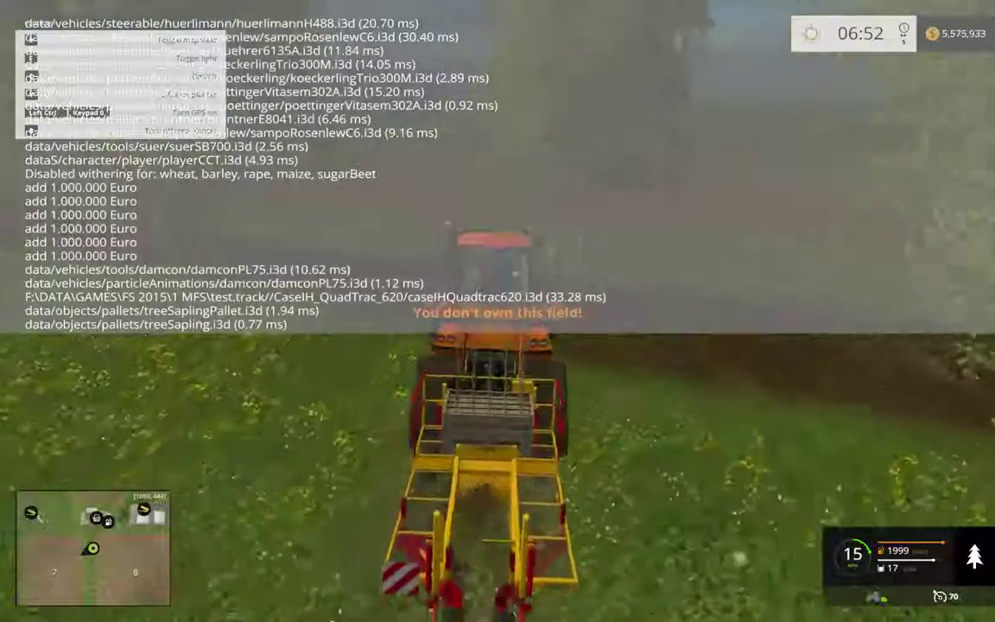
key("a")
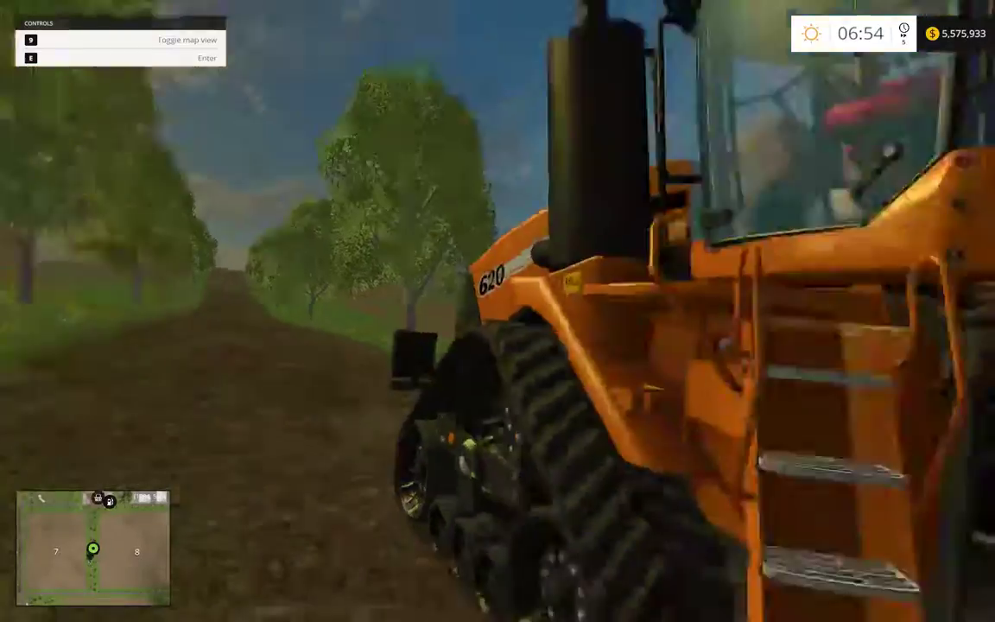
Walk around the orange tractor on the dirt track to inspect the test run, and get back in.
key("w")
key("w")
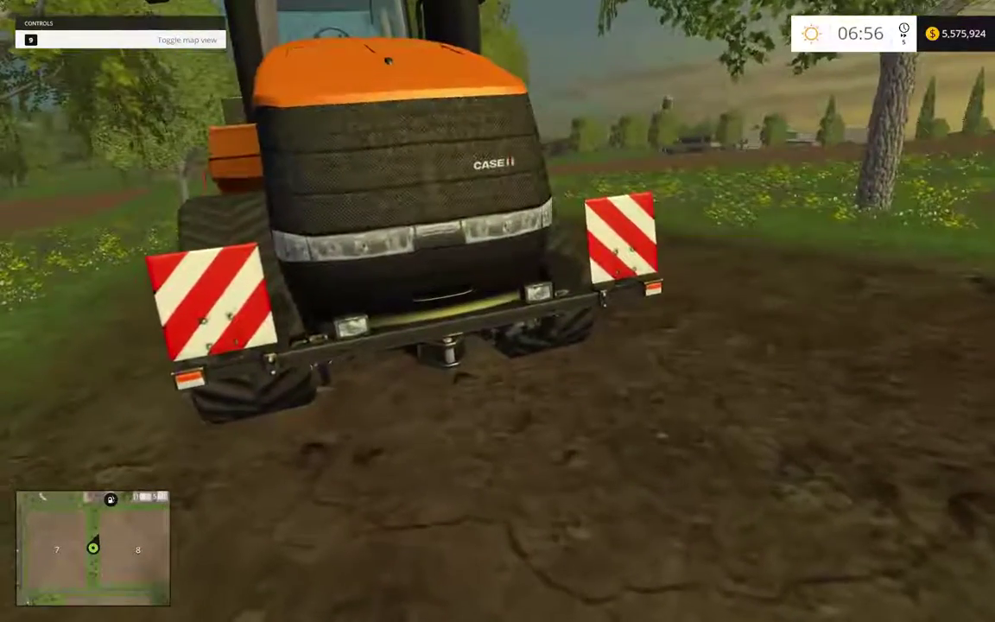
key("e")
Switch through the vehicles to the yellow tractor parked beside the shop.
key("Tab")
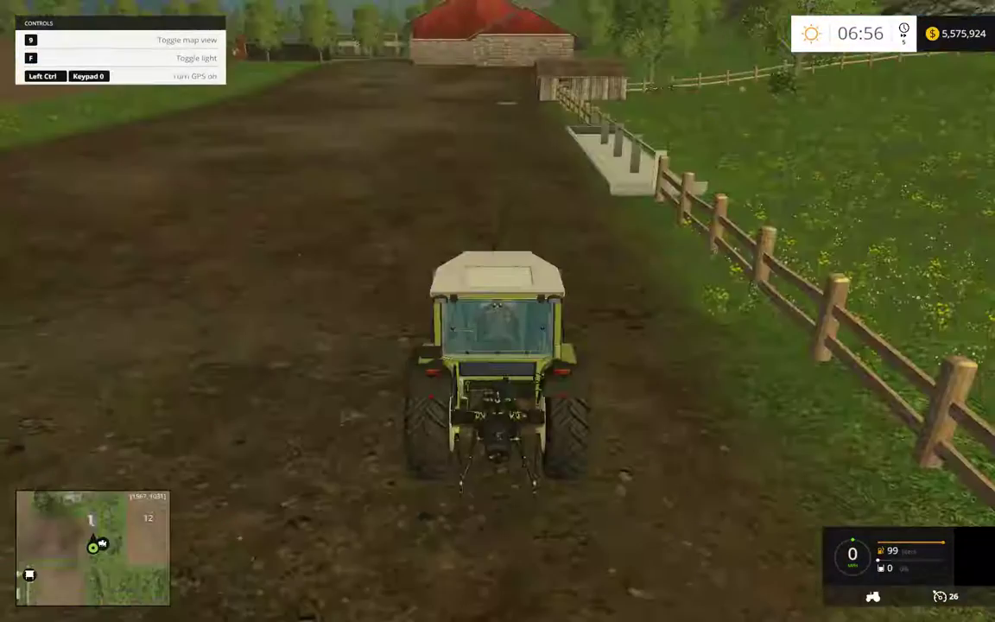
key("Tab")
key("shift+Tab")
key("shift+Tab")
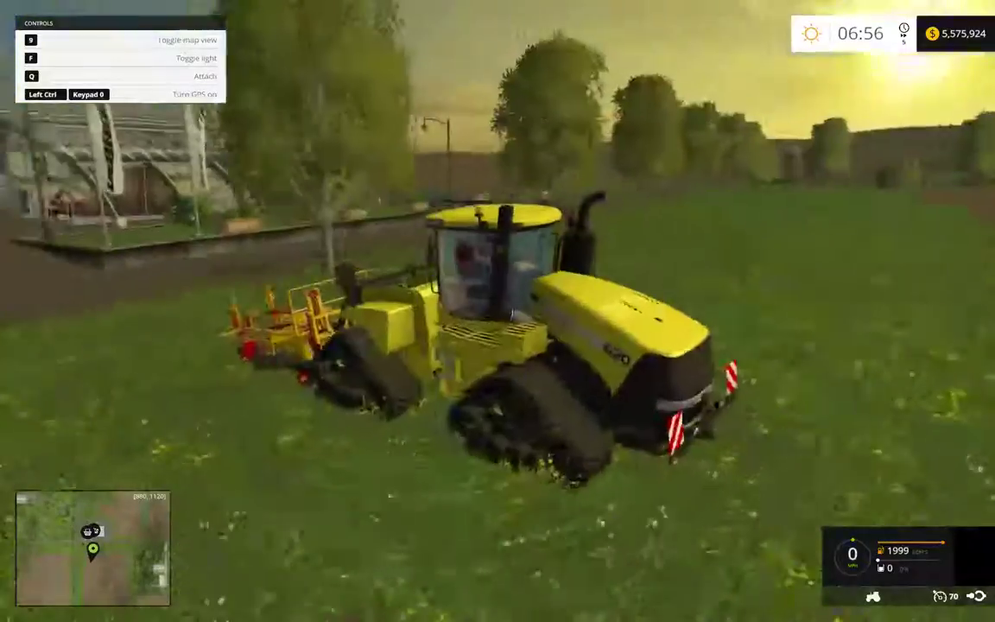
Pull the yellow tractor away from the detached tree planter, stop on the grass, and open the game menu.
key("w")
key("w")
key("a")
key("s")
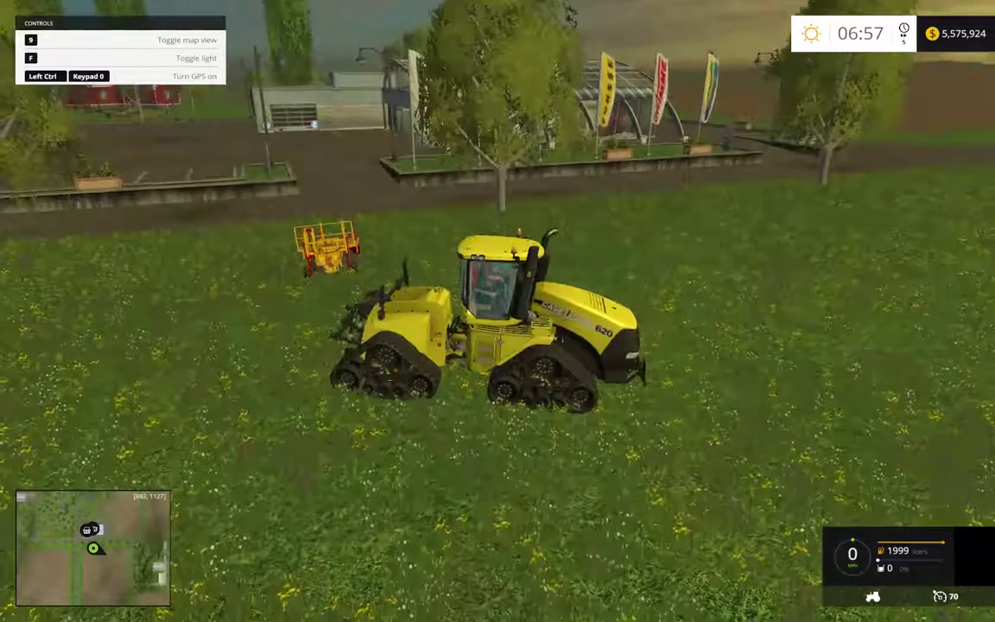
key("Escape")
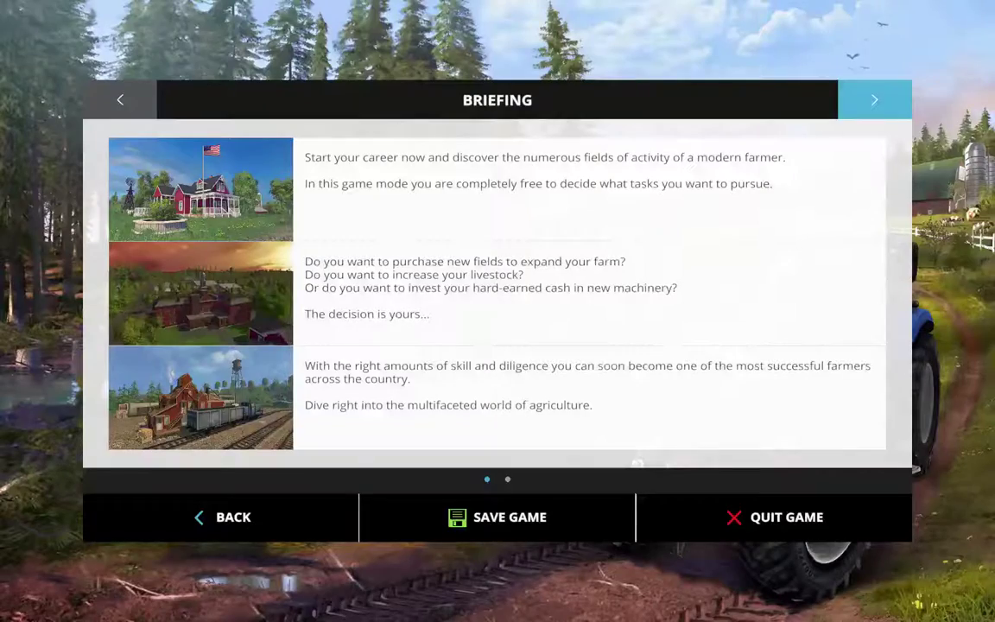